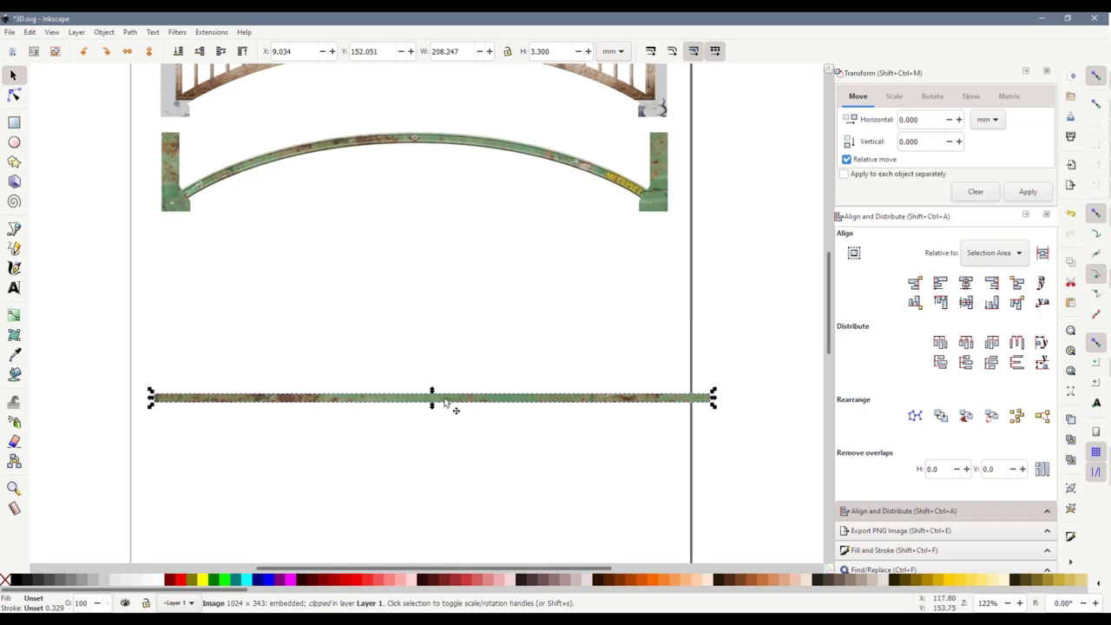
# Draw a rectangle about 15 mm wide and 13 mm high above the green strip and remove its stroke
pyautogui.click(418, 475)
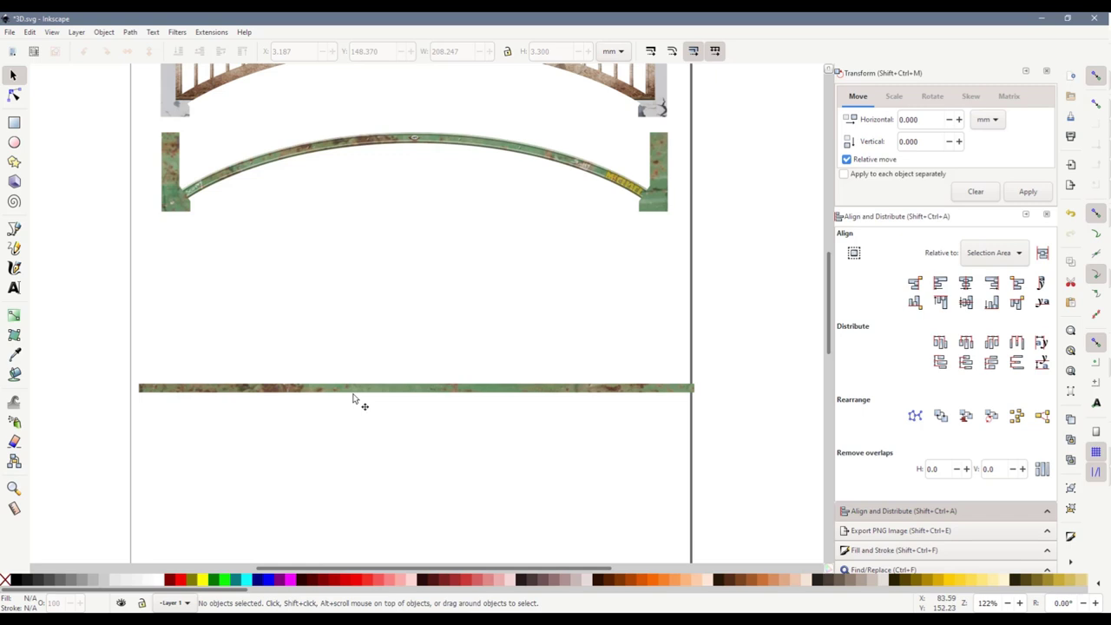
pyautogui.scroll(1, 353, 399)
pyautogui.scroll(3, 353, 398)
pyautogui.press('r')
pyautogui.moveTo(244, 133); pyautogui.dragTo(402, 271)
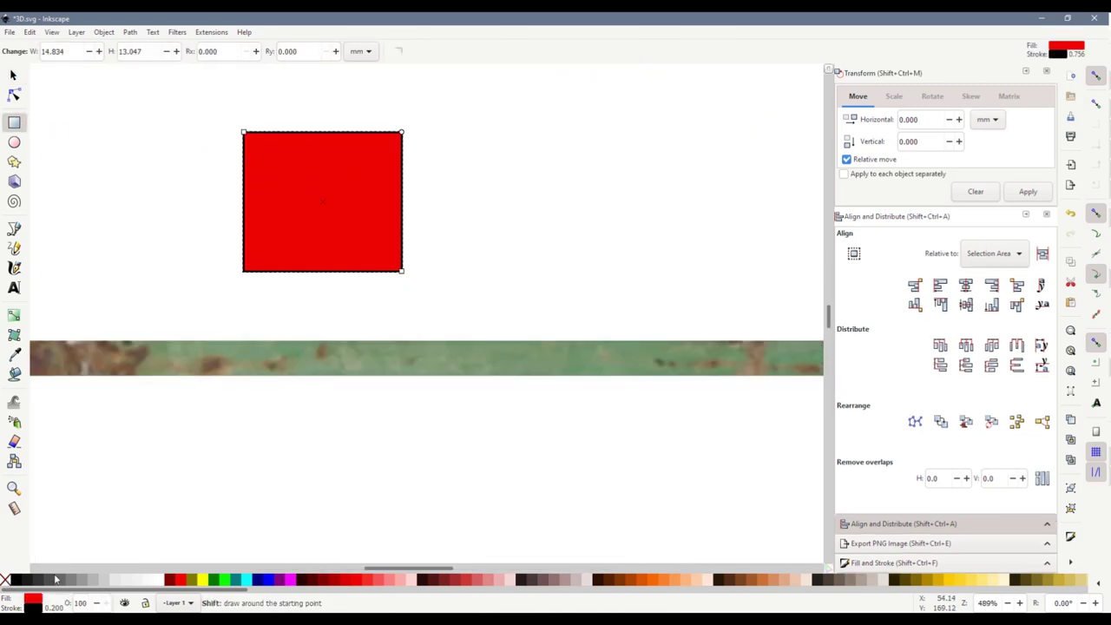
pyautogui.keyDown('shift'); pyautogui.click(5, 579); pyautogui.keyUp('shift')
pyautogui.press('s')
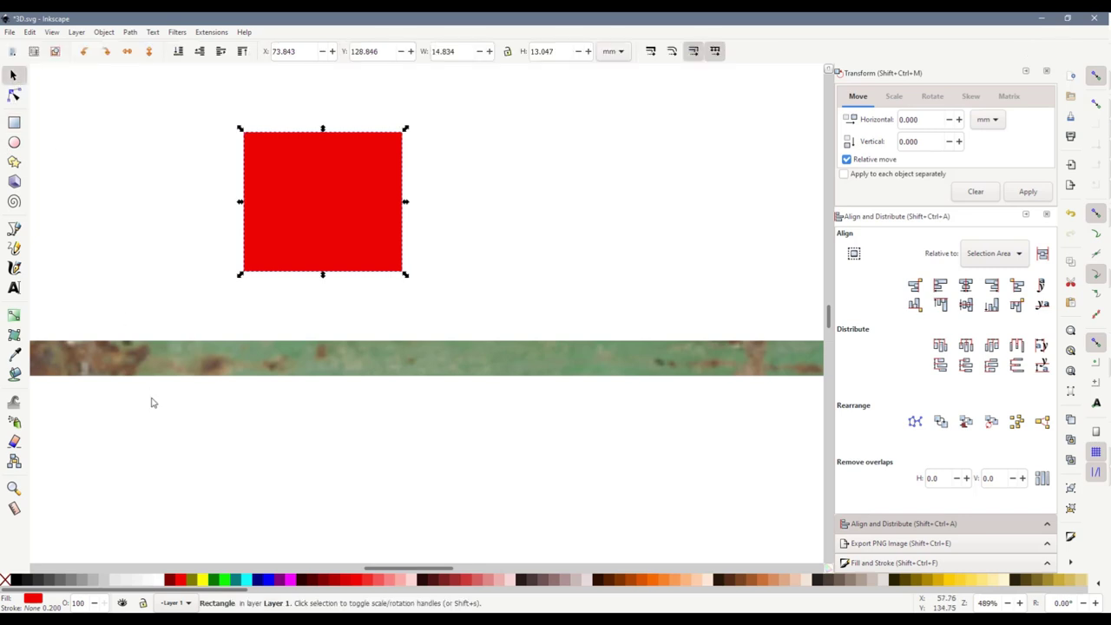
# Fill the rectangle with medium grey and move it about 6.5 mm to the right
pyautogui.click(71, 582)
pyautogui.moveTo(373, 239); pyautogui.dragTo(422, 245)
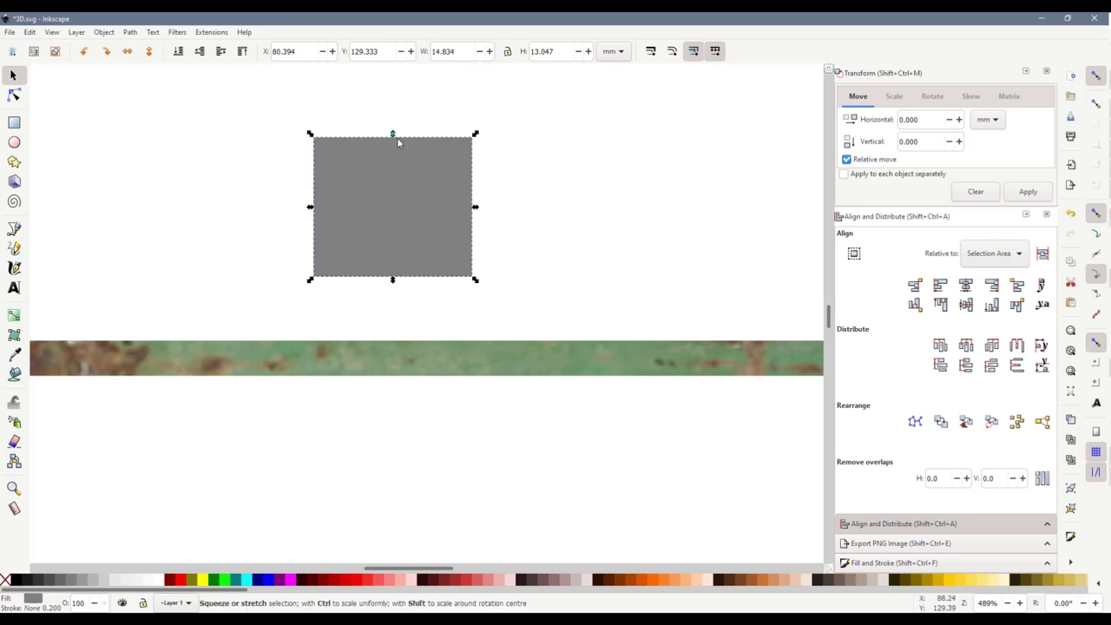
pyautogui.hotkey('ctrl', 'f')
pyautogui.press('Escape')
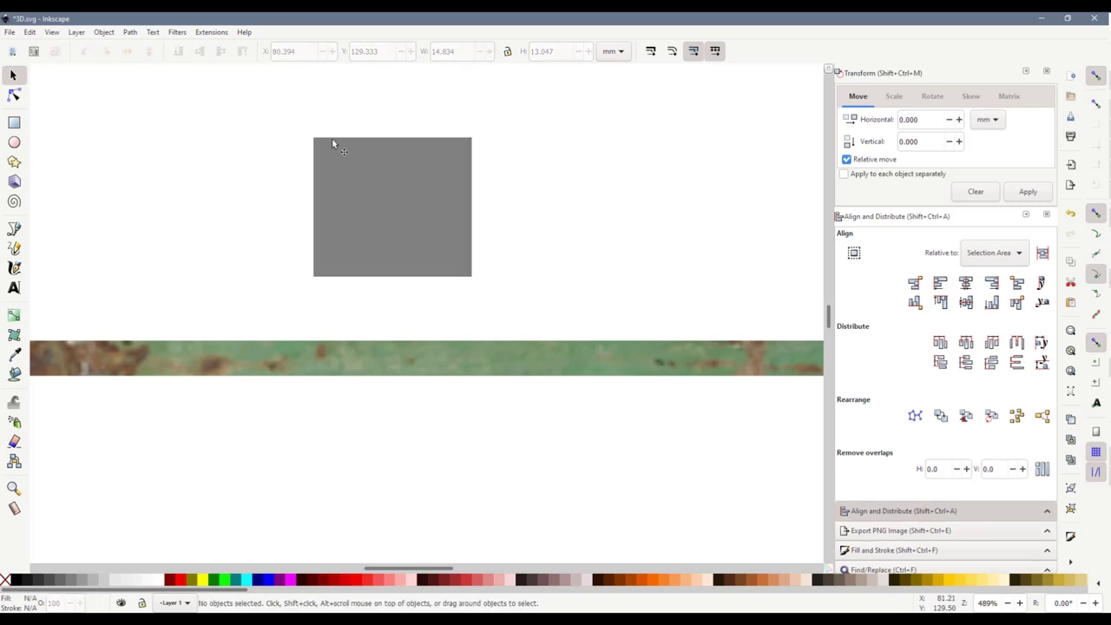
pyautogui.scroll(1, 503, 196)
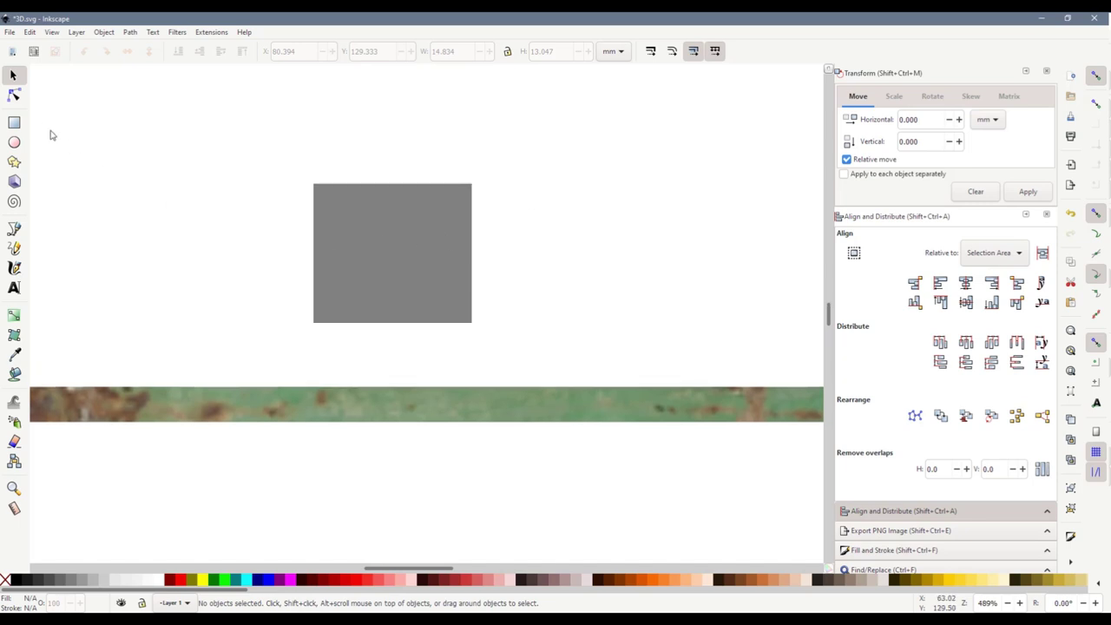
# Draw a straight line with the Pen tool along the grey rectangle's top edge, from corner to corner
pyautogui.click(14, 229)
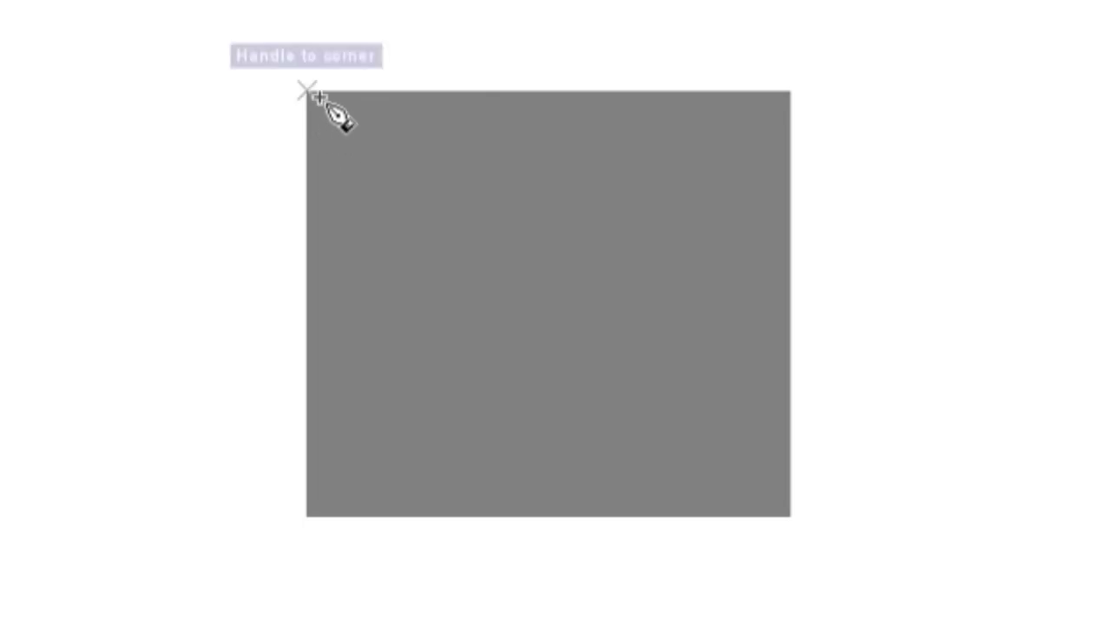
pyautogui.click(319, 95)
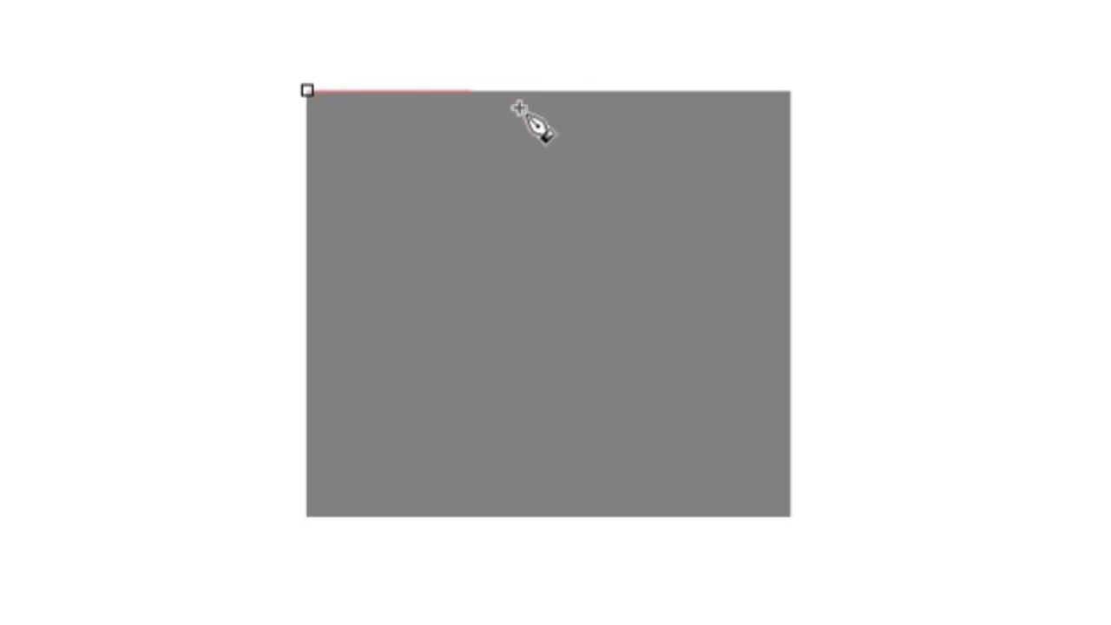
pyautogui.doubleClick(789, 110)
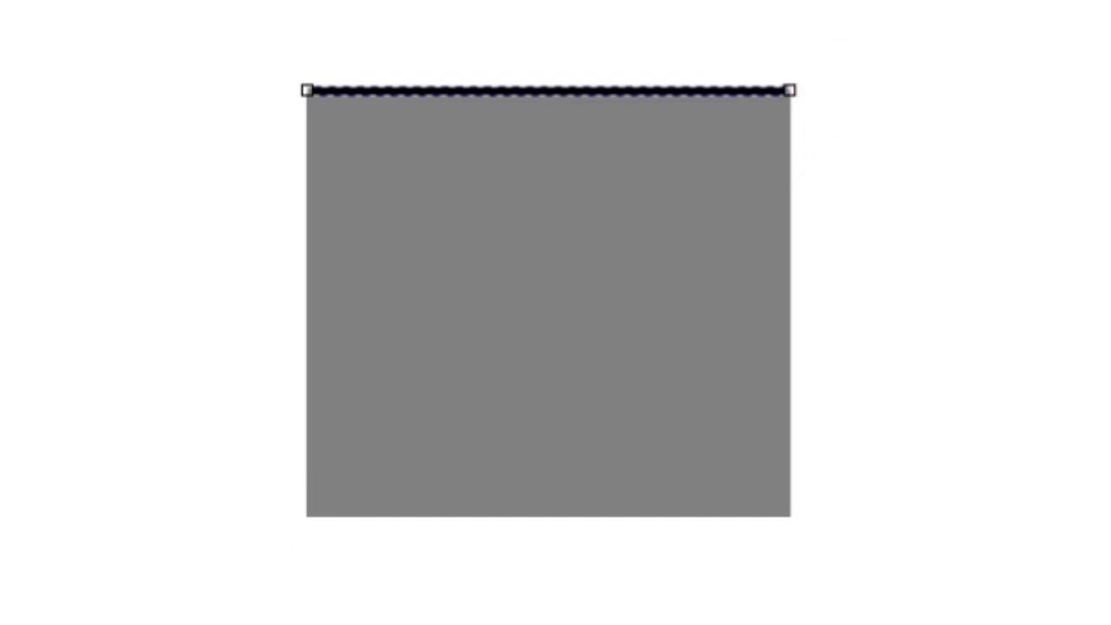
pyautogui.press('s')
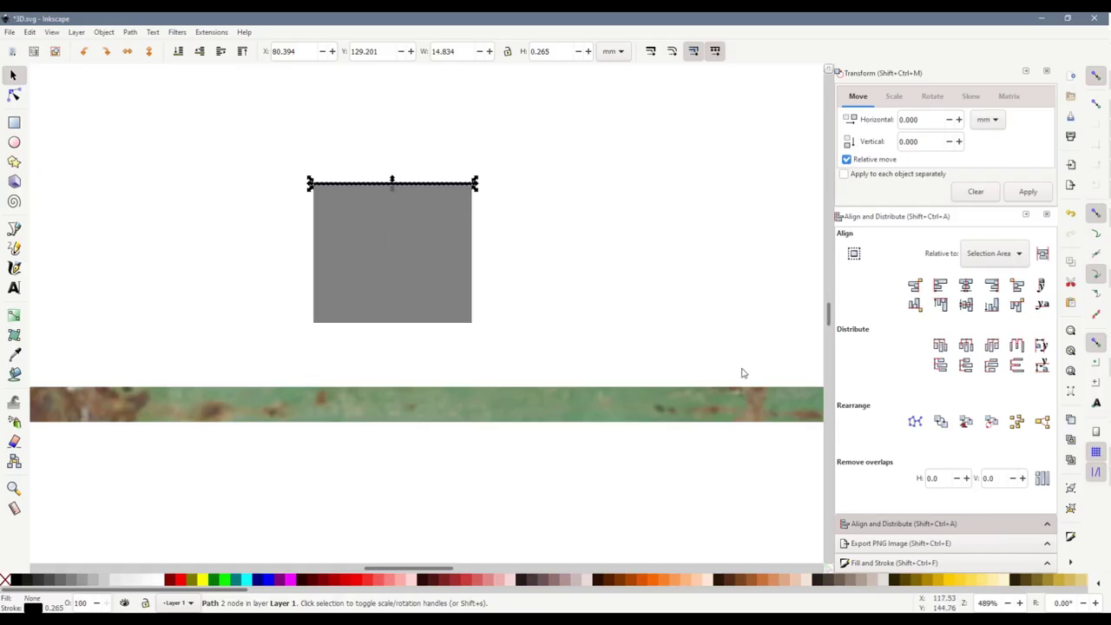
# Set the top edge line's stroke width to 0.4 mm and colour the stroke light grey
pyautogui.click(894, 563)
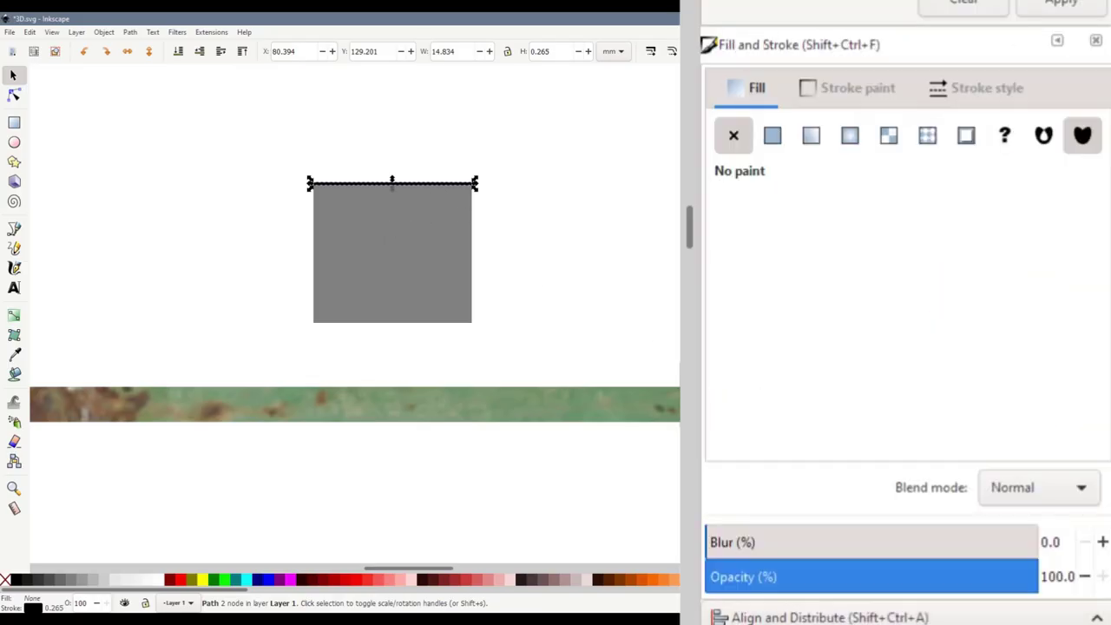
pyautogui.click(980, 90)
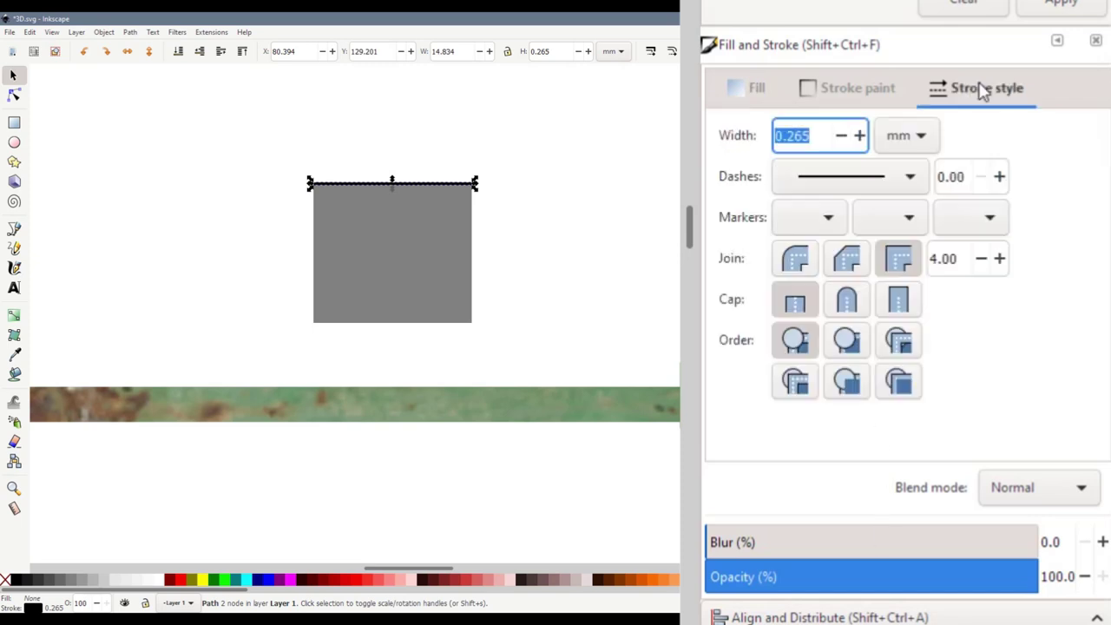
pyautogui.click(804, 135)
pyautogui.moveTo(786, 136); pyautogui.dragTo(811, 134)
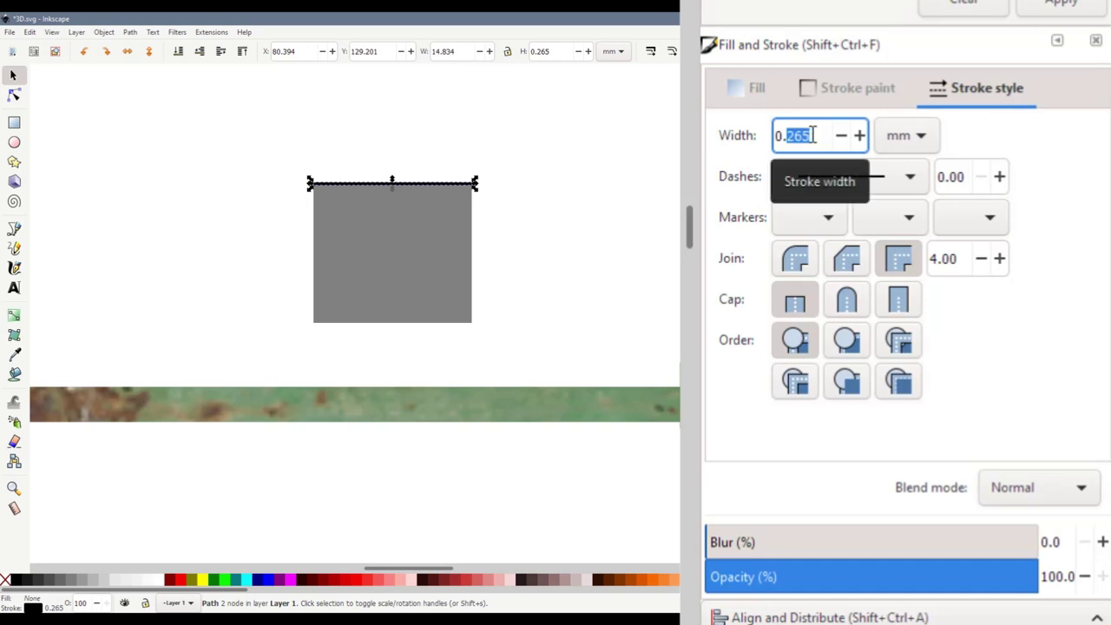
pyautogui.write('4')
pyautogui.press('Return')
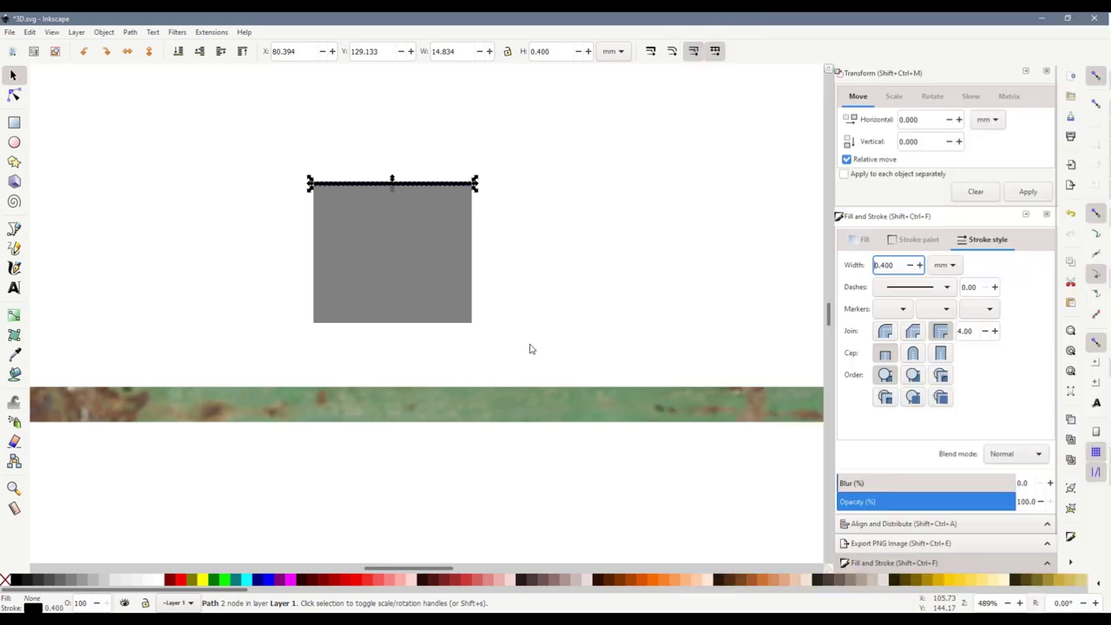
pyautogui.scroll(1, 399, 226)
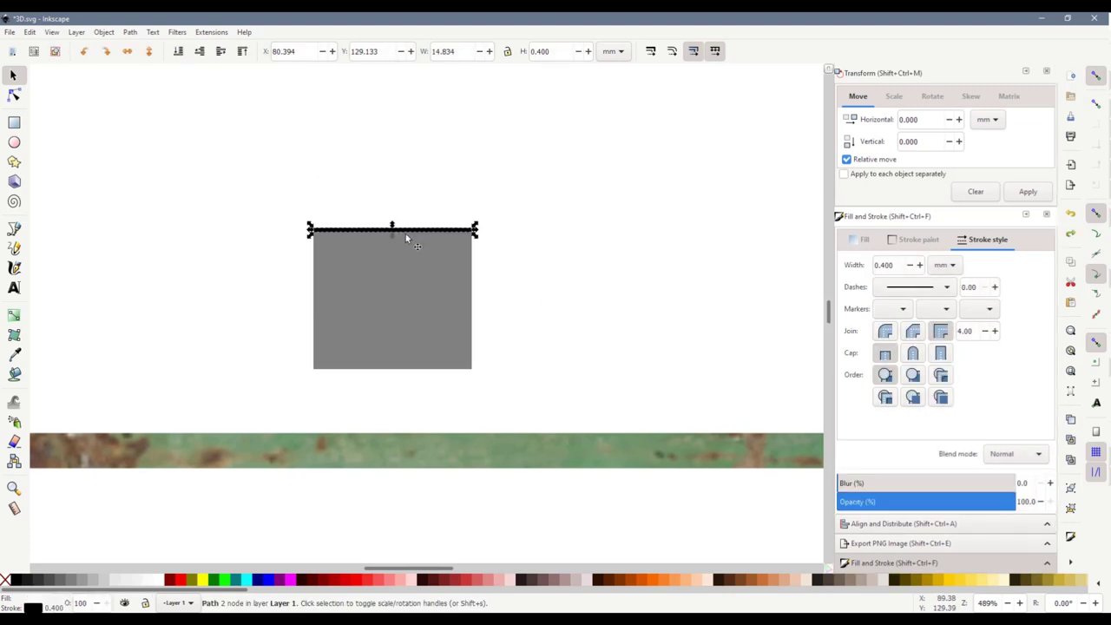
pyautogui.keyDown('shift'); pyautogui.click(116, 580); pyautogui.keyUp('shift')
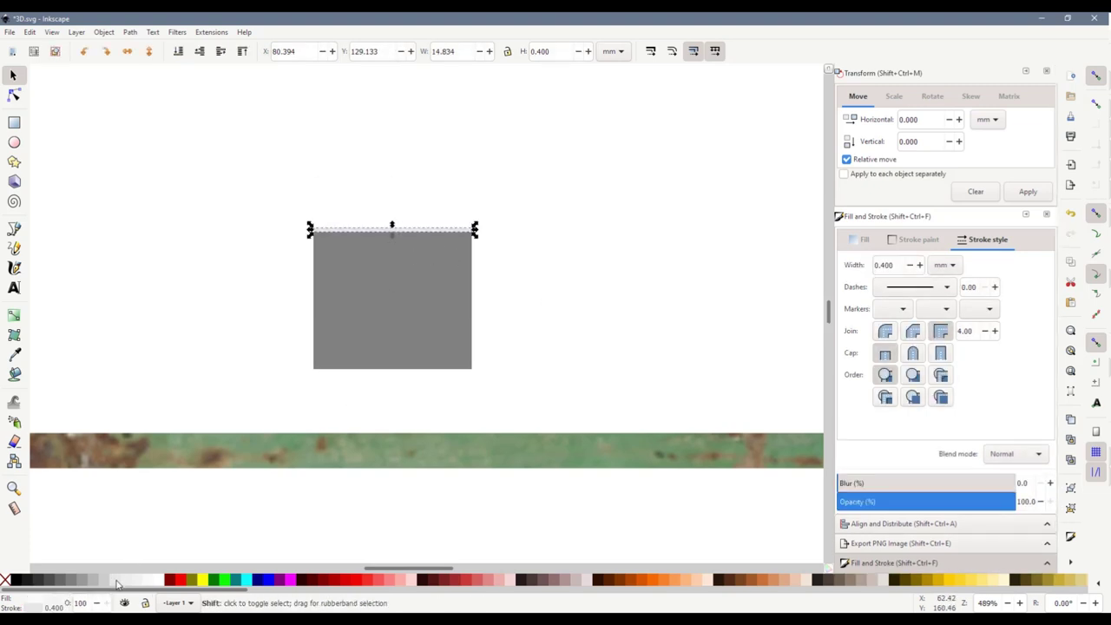
pyautogui.click(546, 362)
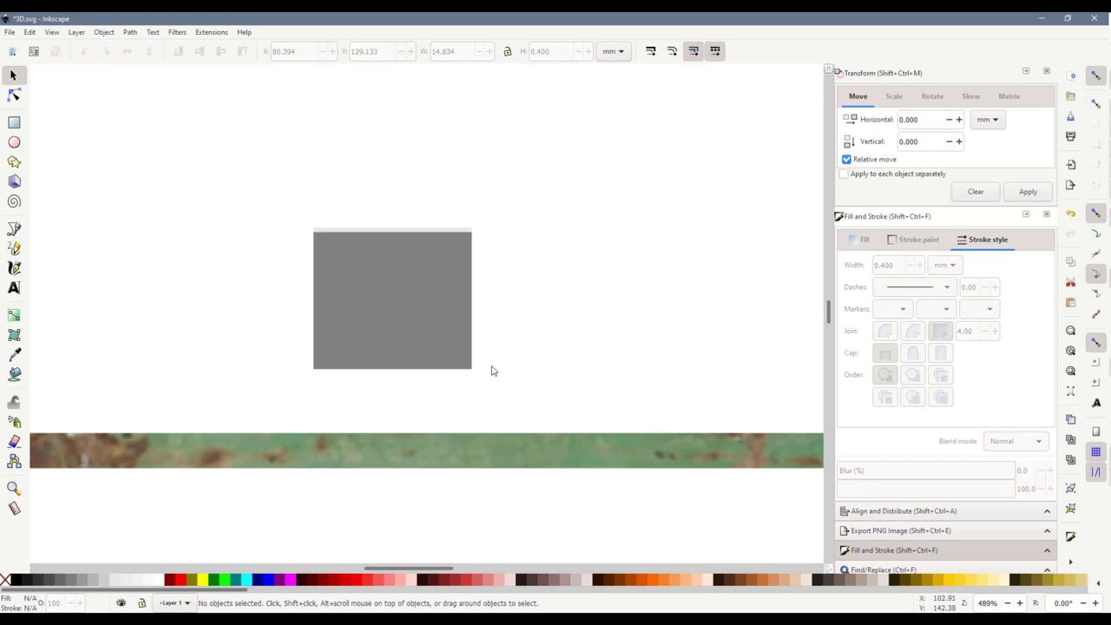
# Draw a straight line along the rectangle's bottom edge, corner to corner, and set its stroke width to 0.4 mm
pyautogui.click(14, 231)
pyautogui.click(313, 368)
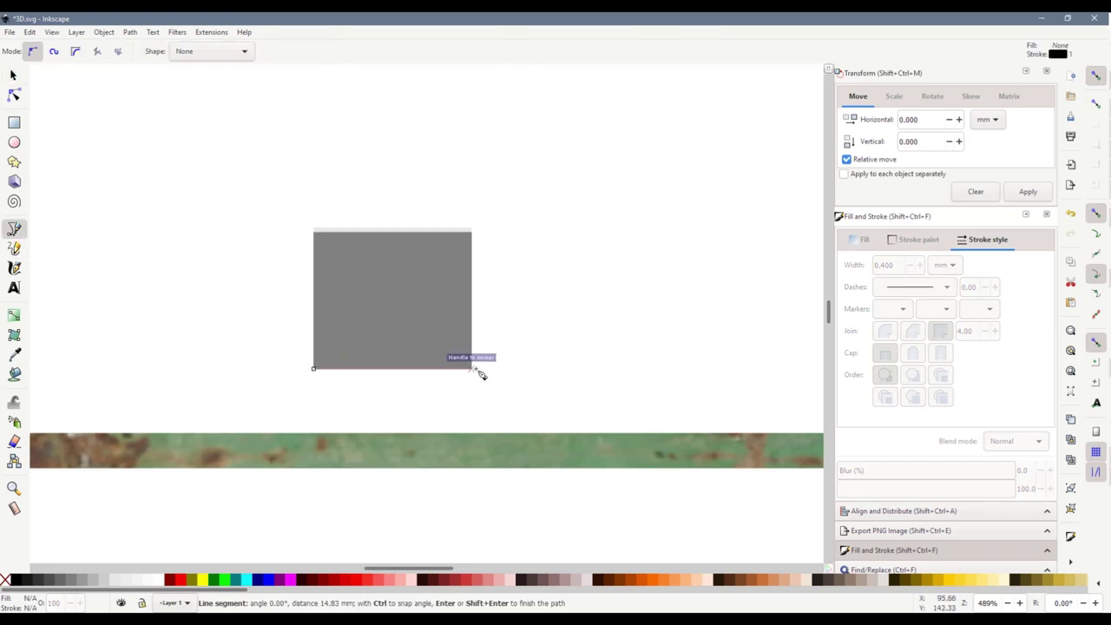
pyautogui.doubleClick(471, 368)
pyautogui.press('s')
pyautogui.click(884, 265)
pyautogui.doubleClick(884, 264)
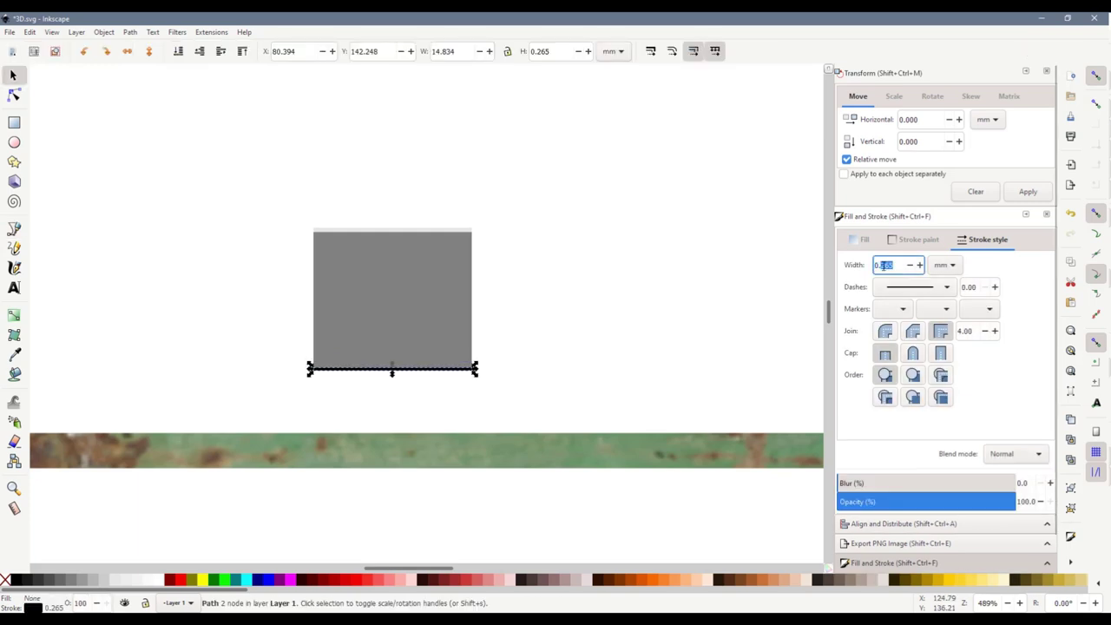
pyautogui.press('Return')
pyautogui.click(618, 345)
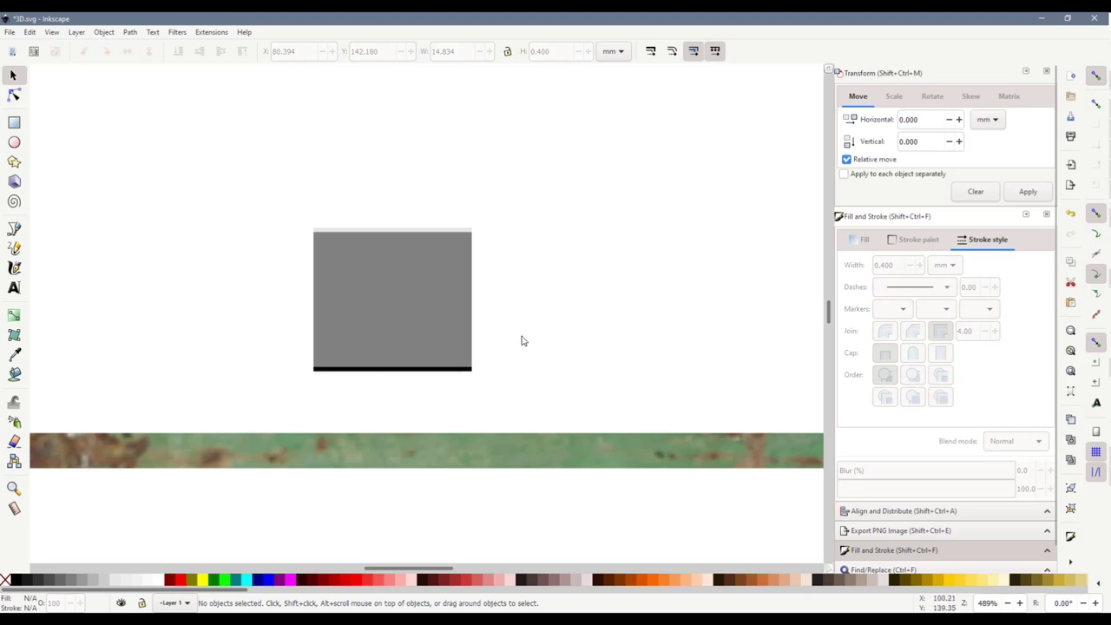
# Select the rectangle with both edge lines and stretch them horizontally to about 128 mm wide
pyautogui.scroll(-3, 522, 341)
pyautogui.moveTo(414, 293); pyautogui.dragTo(533, 359)
pyautogui.moveTo(443, 324); pyautogui.dragTo(181, 324)
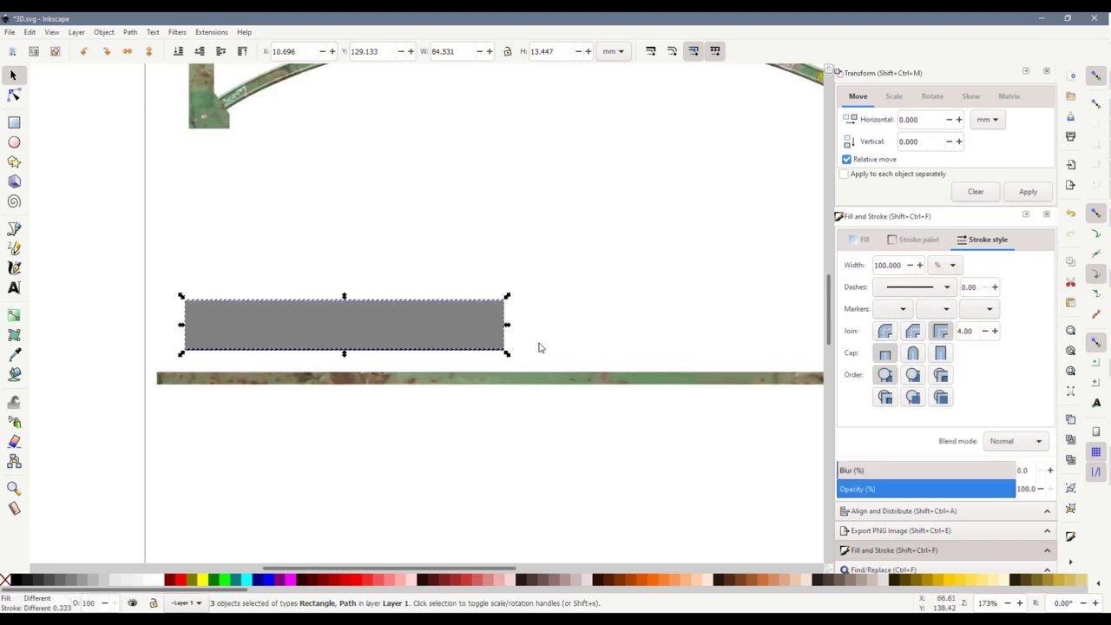
pyautogui.moveTo(506, 325); pyautogui.dragTo(671, 325)
pyautogui.click(269, 296)
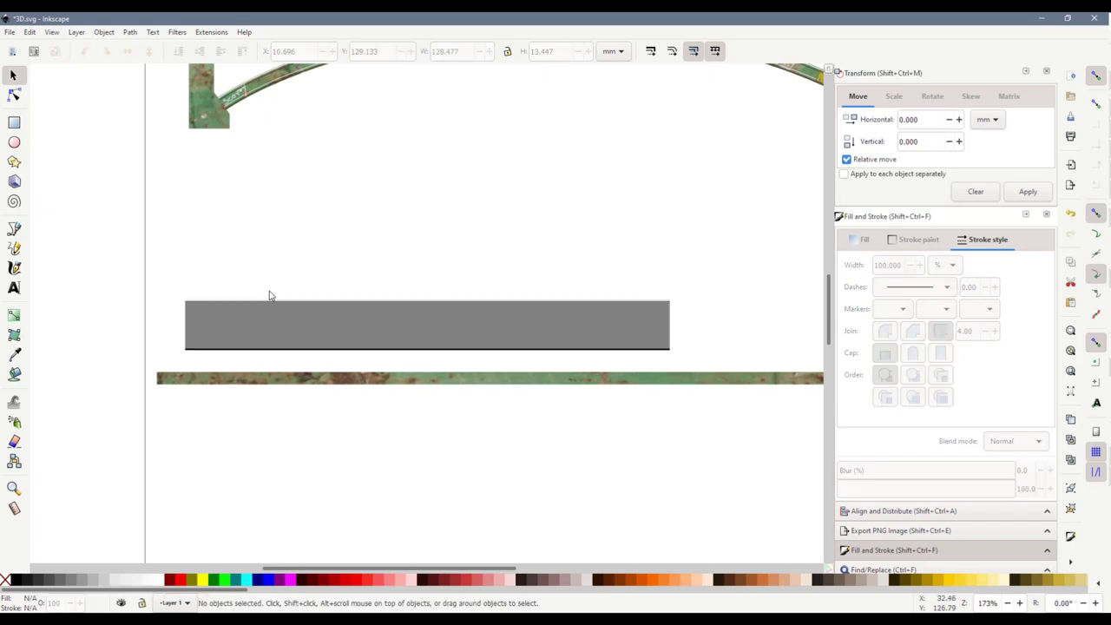
# Set the stroke width of both the top and bottom edge lines to 1.4 mm
pyautogui.click(294, 355)
pyautogui.keyDown('shift'); pyautogui.click(290, 355); pyautogui.keyUp('shift')
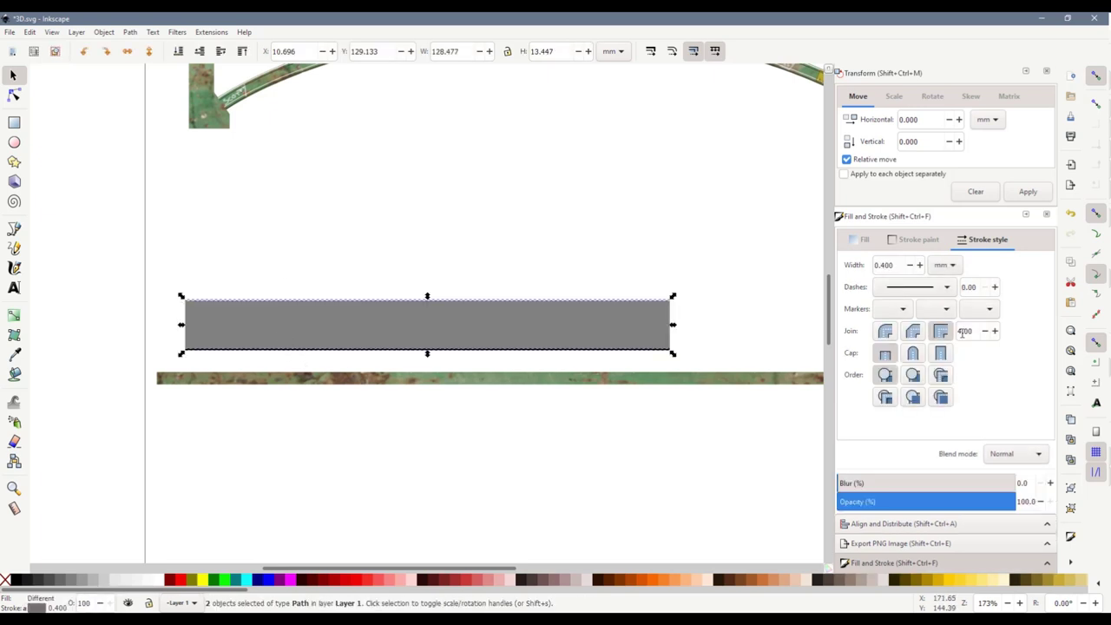
pyautogui.moveTo(905, 265); pyautogui.dragTo(867, 267)
pyautogui.write('1.4')
pyautogui.press('Return')
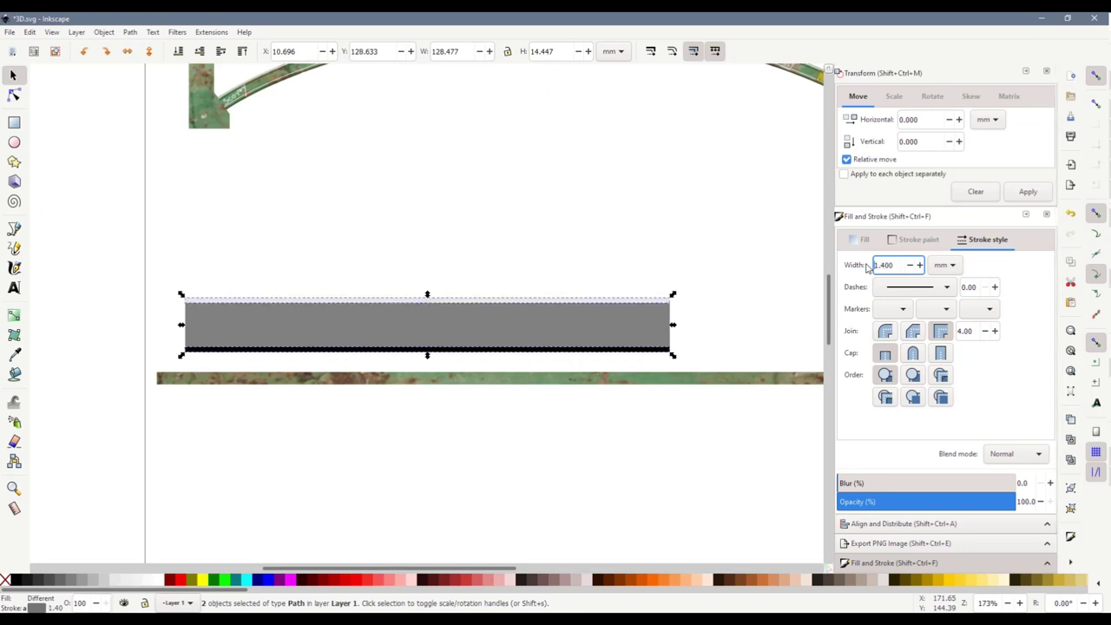
pyautogui.click(590, 286)
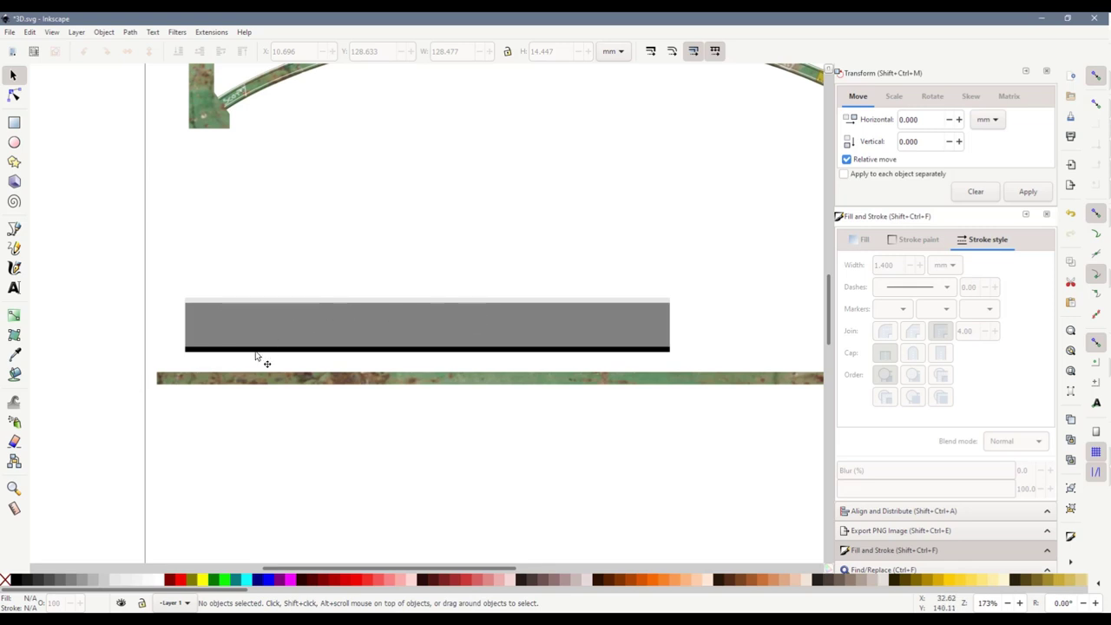
# Delete the stretched grey rectangle together with its two edge lines
pyautogui.moveTo(154, 291)
pyautogui.mouseDown()
pyautogui.moveTo(692, 353)
pyautogui.moveTo(697, 362)
pyautogui.mouseUp()
pyautogui.press('Delete')
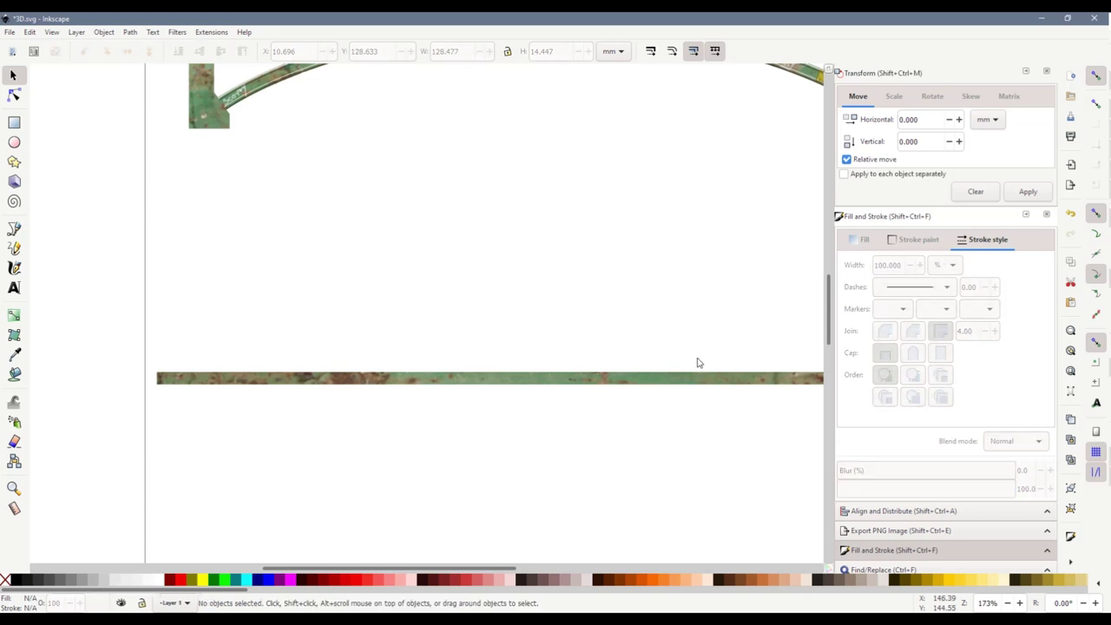
# Build a black I-beam cross-section about 33 mm wide and 45 mm high from rectangles above the green strip
pyautogui.click(356, 380)
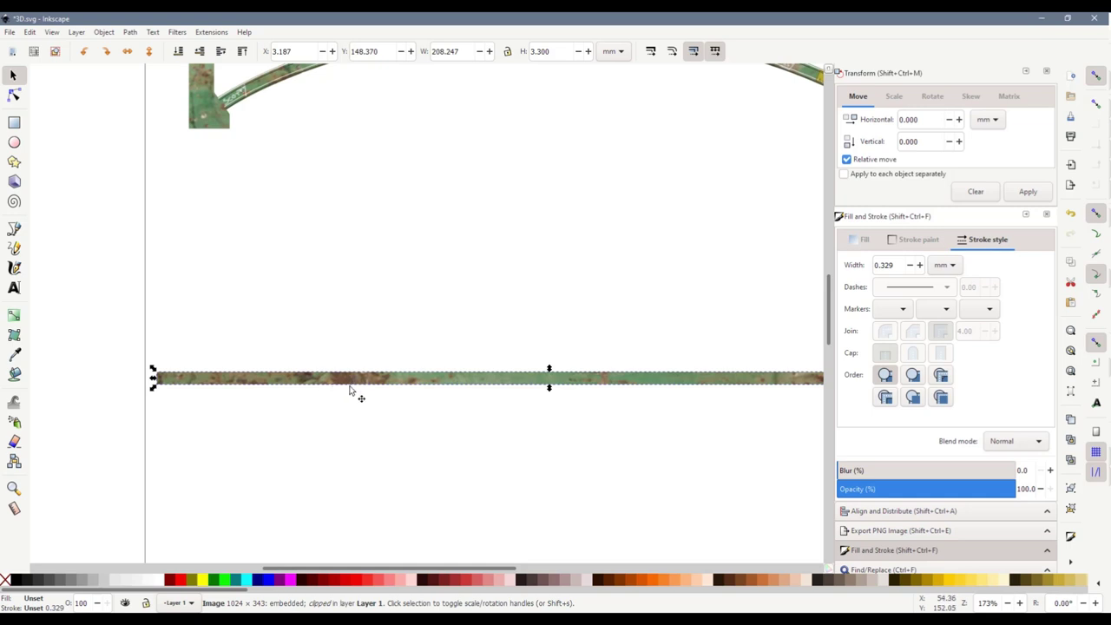
pyautogui.press('r')
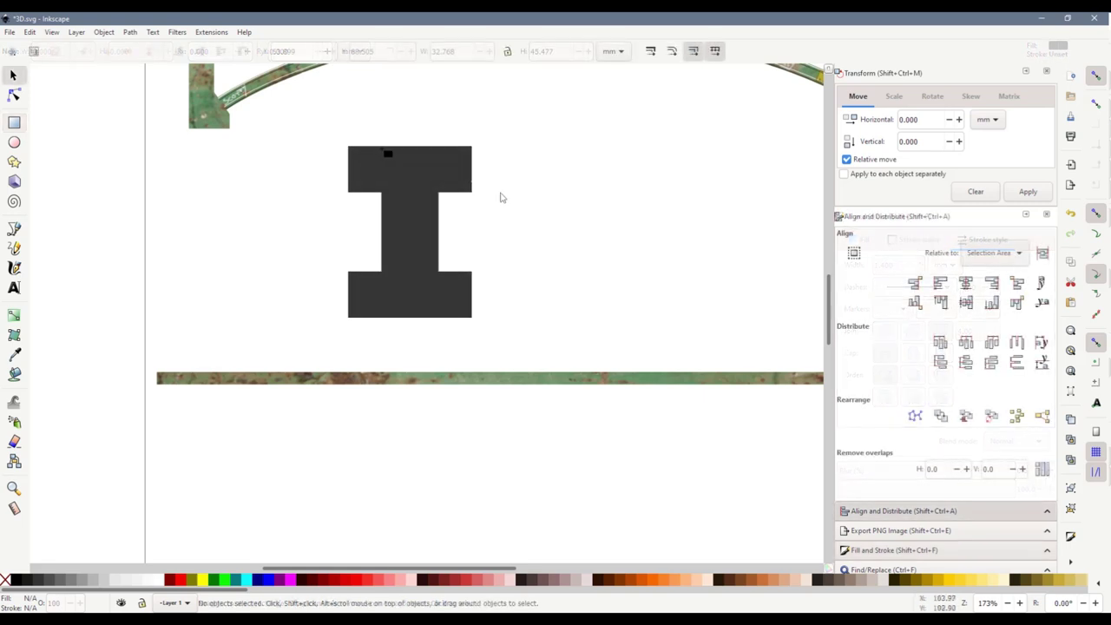
# Sketch freehand arrows with the Pencil tool pointing at the I-section's top edge and the right-hand corners of both flanges
pyautogui.scroll(3, 520, 200)
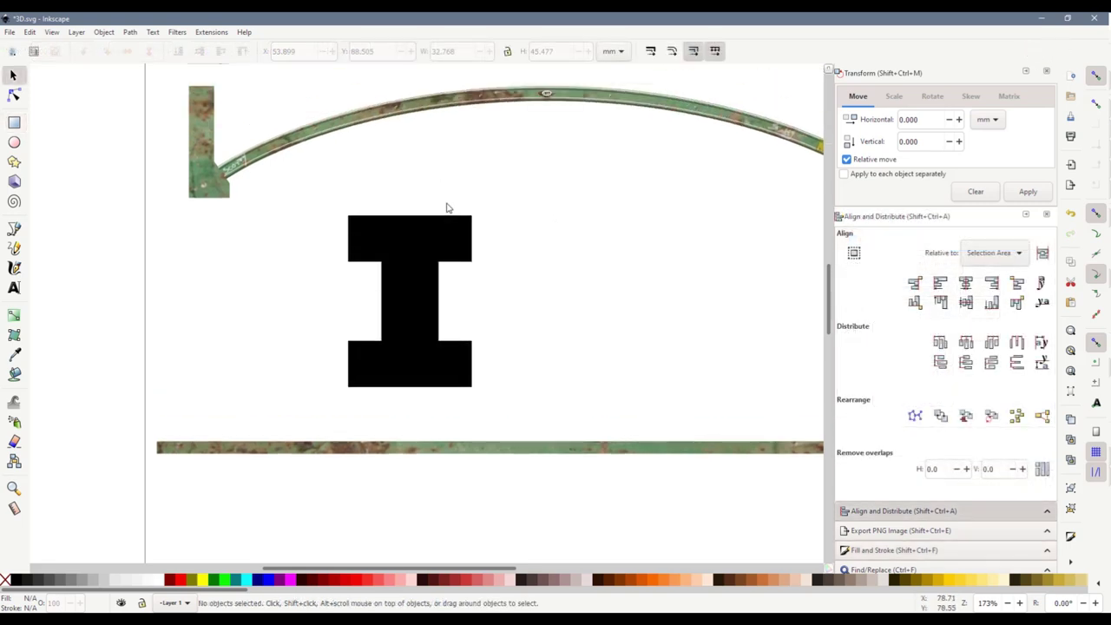
pyautogui.click(14, 248)
pyautogui.moveTo(422, 158)
pyautogui.mouseDown()
pyautogui.moveTo(454, 214)
pyautogui.moveTo(504, 202)
pyautogui.moveTo(476, 214)
pyautogui.moveTo(482, 205)
pyautogui.mouseUp()
pyautogui.moveTo(503, 326)
pyautogui.mouseDown()
pyautogui.moveTo(469, 345)
pyautogui.moveTo(474, 333)
pyautogui.moveTo(501, 344)
pyautogui.mouseUp()
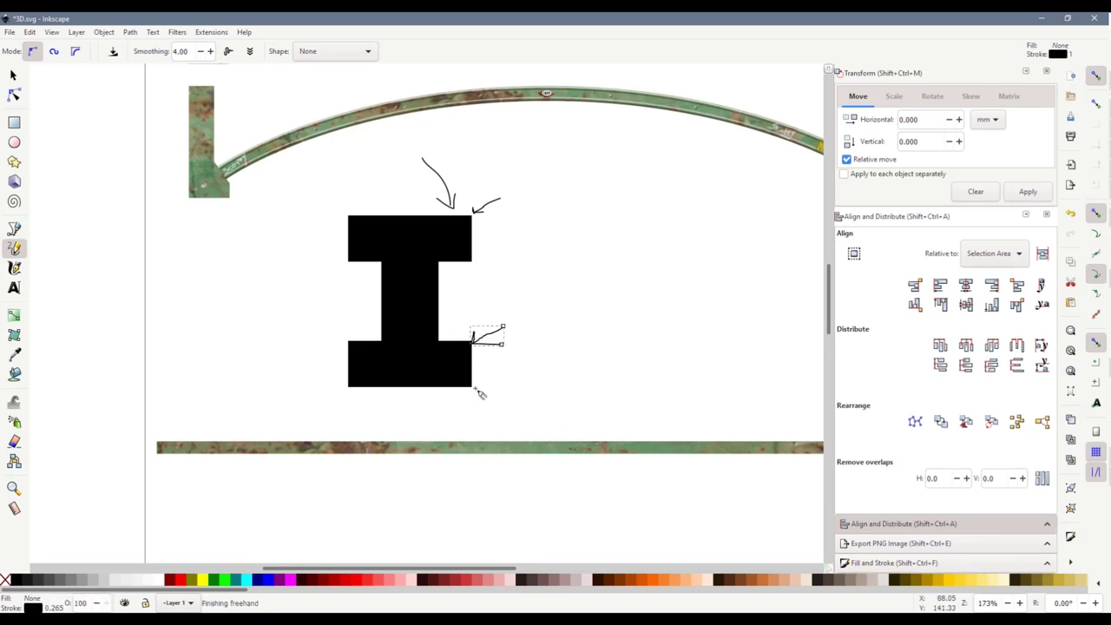
pyautogui.moveTo(507, 279); pyautogui.dragTo(483, 260)
pyautogui.moveTo(512, 380)
pyautogui.mouseDown()
pyautogui.moveTo(478, 382)
pyautogui.moveTo(486, 392)
pyautogui.mouseUp()
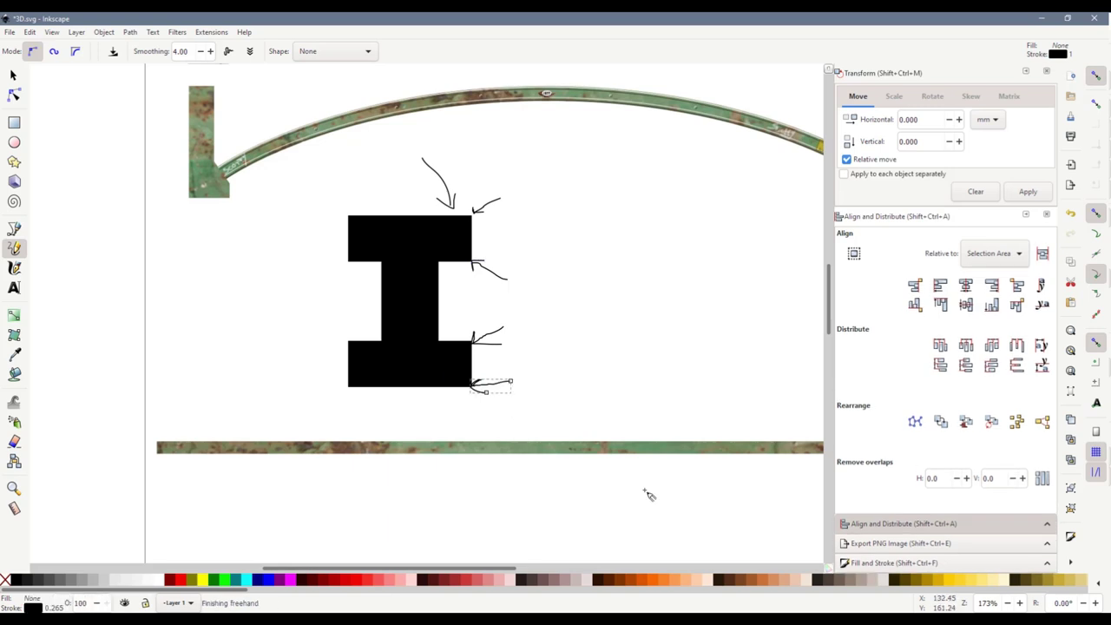
pyautogui.click(13, 76)
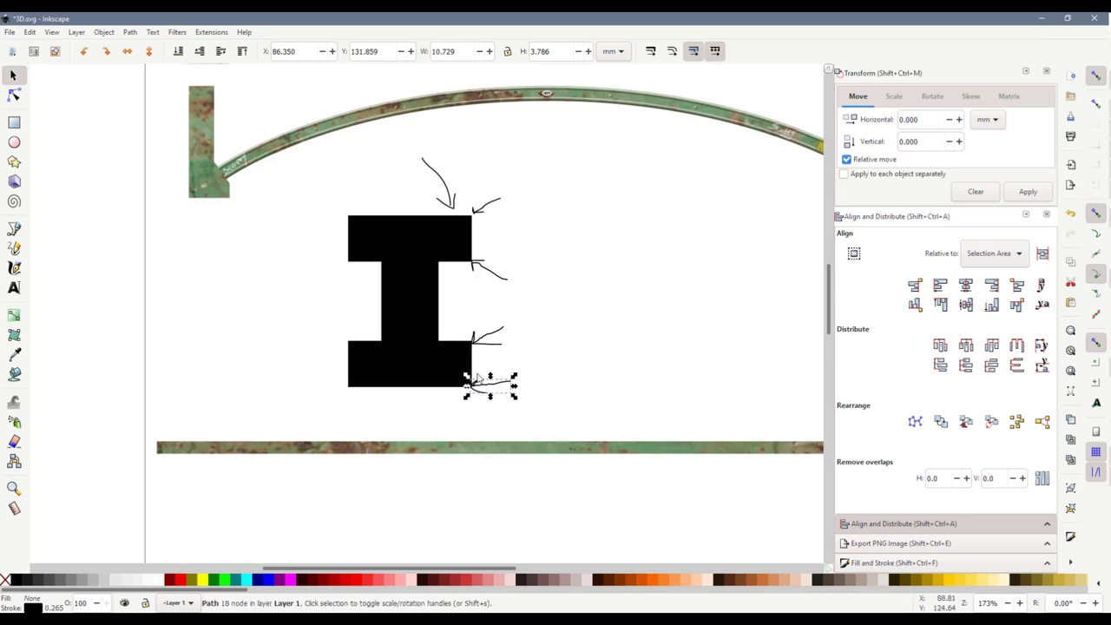
# Draw a straight horizontal line about 10.9 mm long along the green strip's top edge with the Pen tool
pyautogui.scroll(-2, 491, 469)
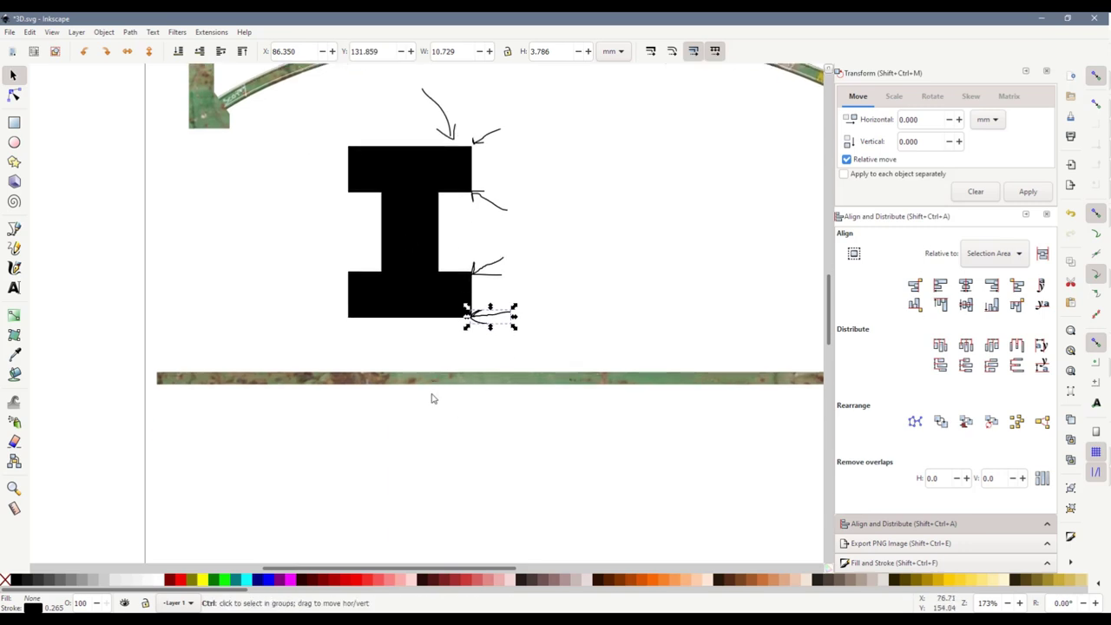
pyautogui.keyDown('ctrl'); pyautogui.scroll(3, 447, 389); pyautogui.keyUp('ctrl')
pyautogui.keyDown('ctrl'); pyautogui.scroll(2, 448, 388); pyautogui.keyUp('ctrl')
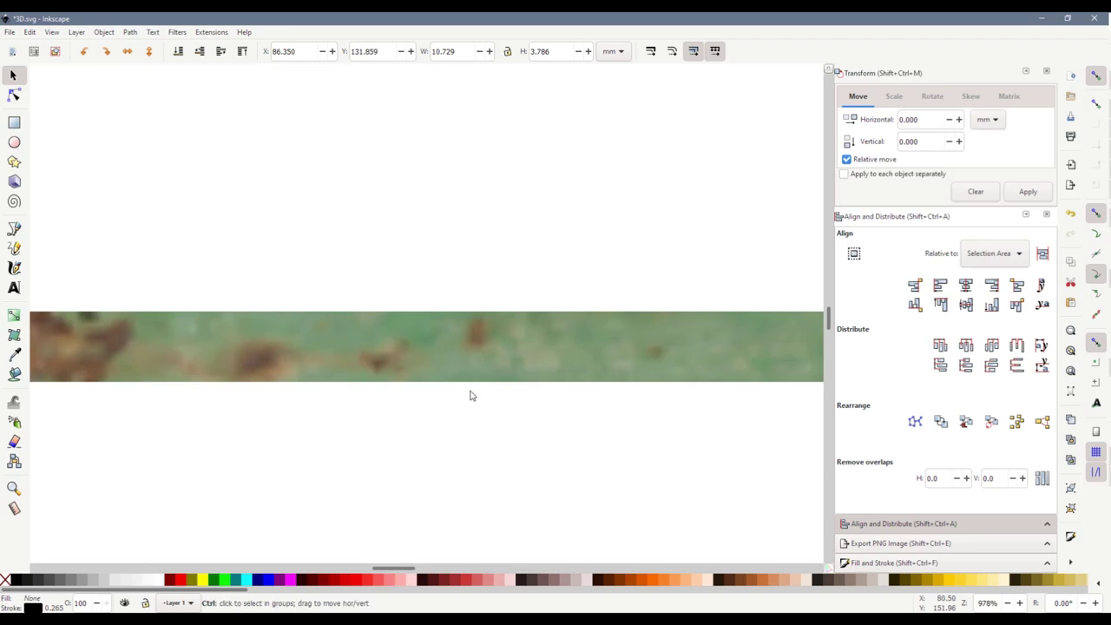
pyautogui.keyDown('ctrl'); pyautogui.scroll(1, 473, 395); pyautogui.keyUp('ctrl')
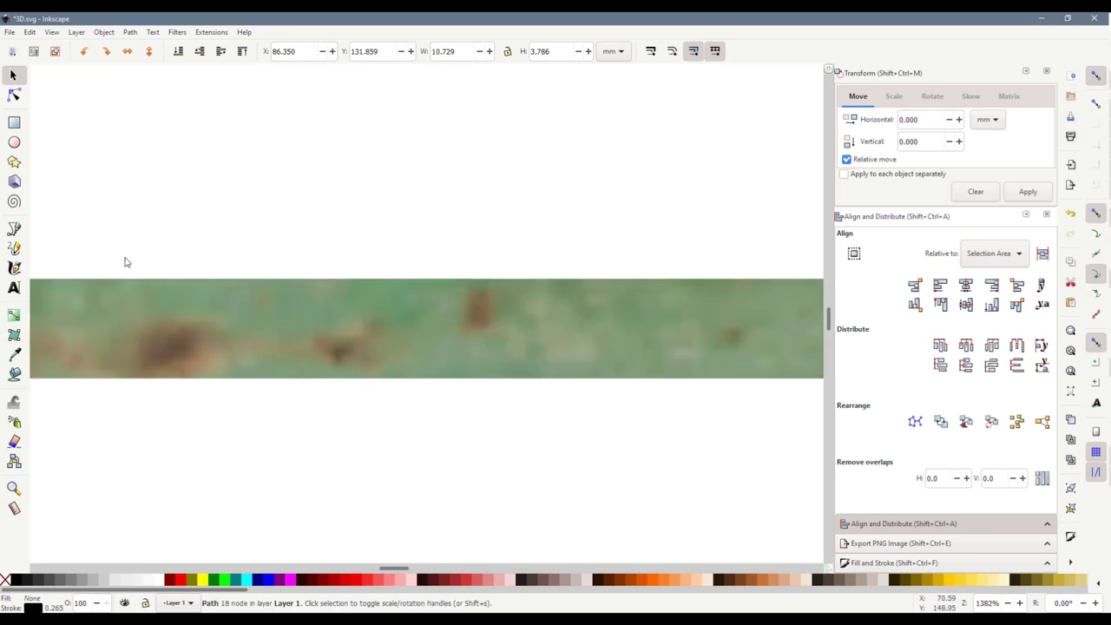
pyautogui.click(14, 231)
pyautogui.press('Escape')
pyautogui.hotkey('ctrl', 'shift', 'f')
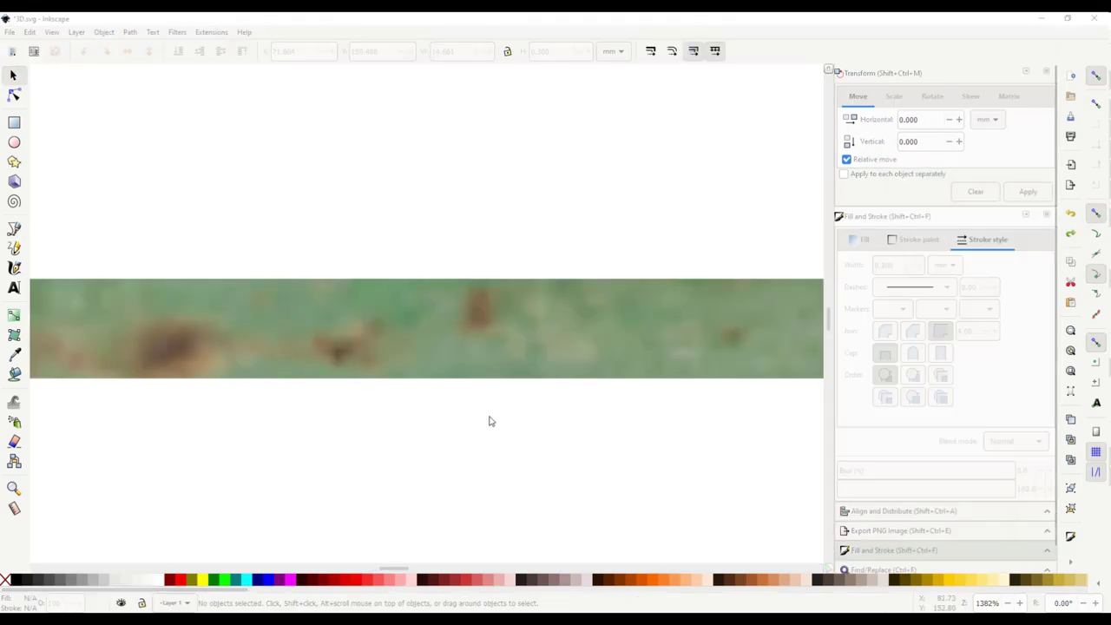
pyautogui.click(14, 230)
pyautogui.click(236, 280)
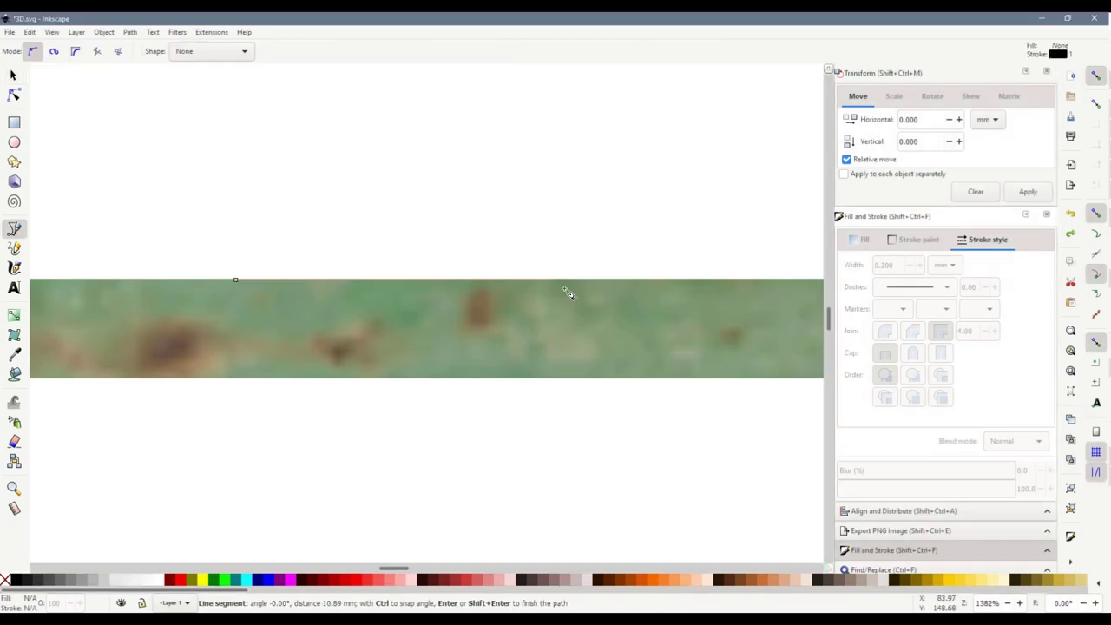
pyautogui.doubleClick(564, 290)
pyautogui.click(12, 76)
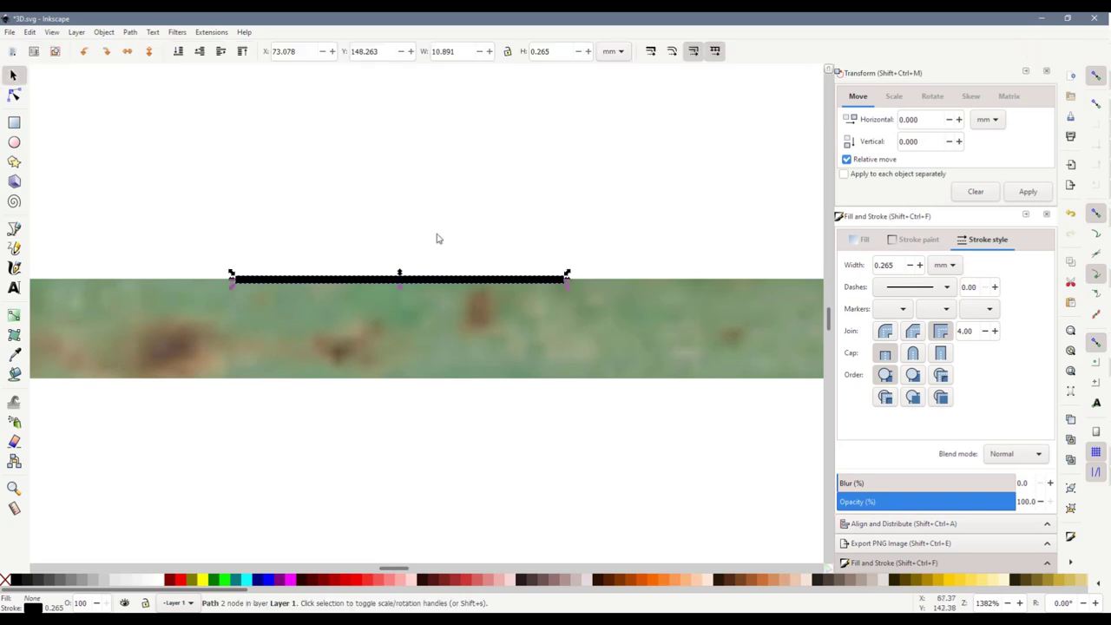
# Set the line's stroke width to 0.3 mm and move it down just inside the strip's top edge
pyautogui.doubleClick(899, 265)
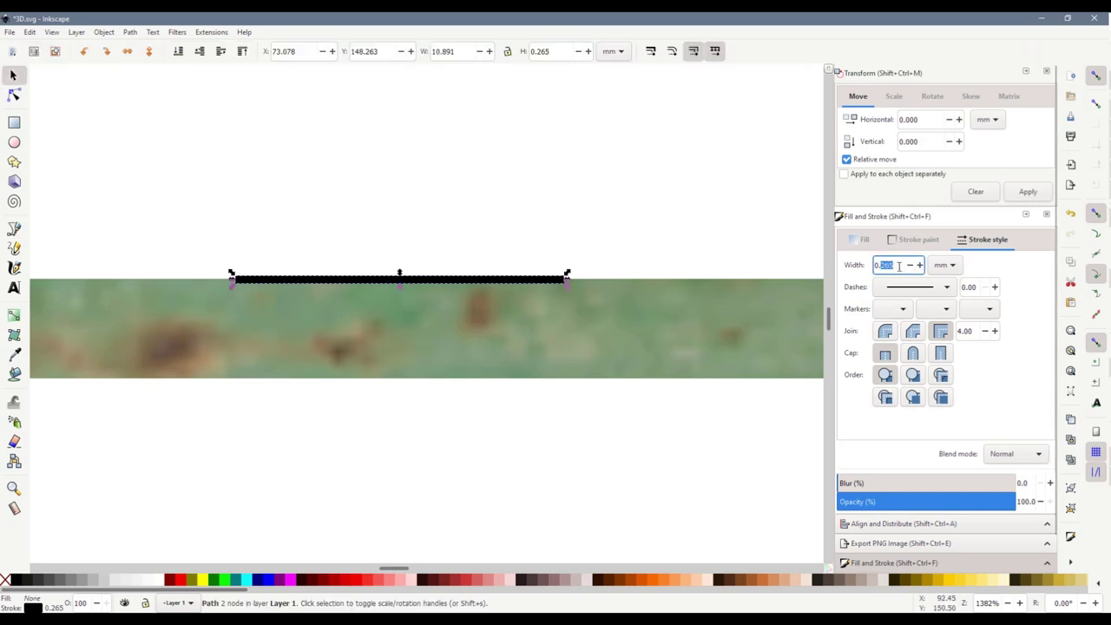
pyautogui.write('0.3')
pyautogui.press('Return')
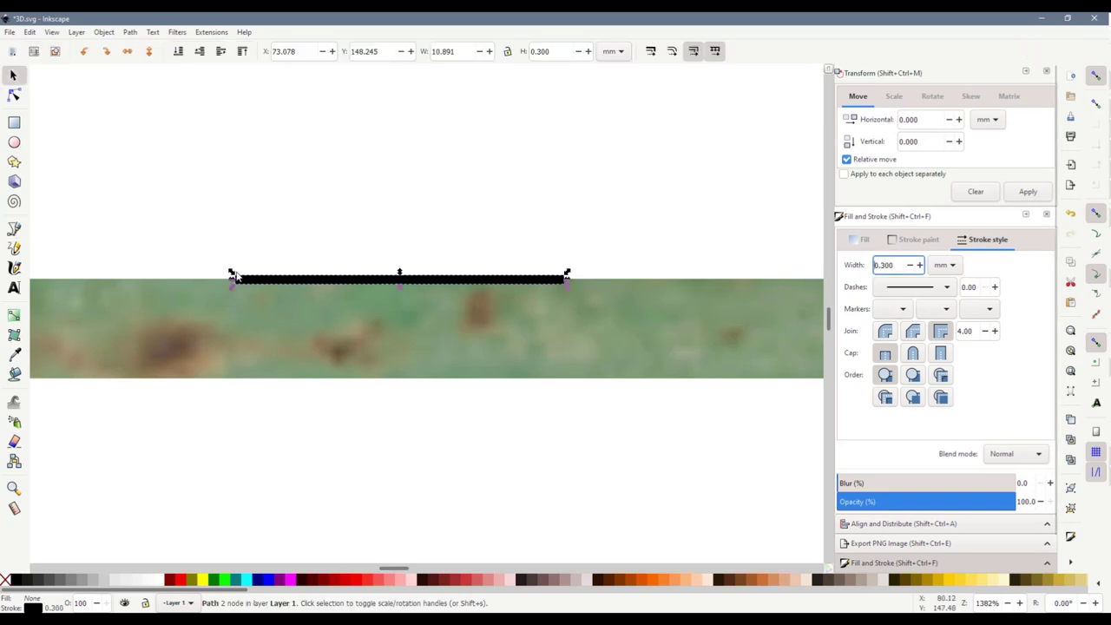
pyautogui.scroll(1, 233, 288)
pyautogui.scroll(2, 227, 283)
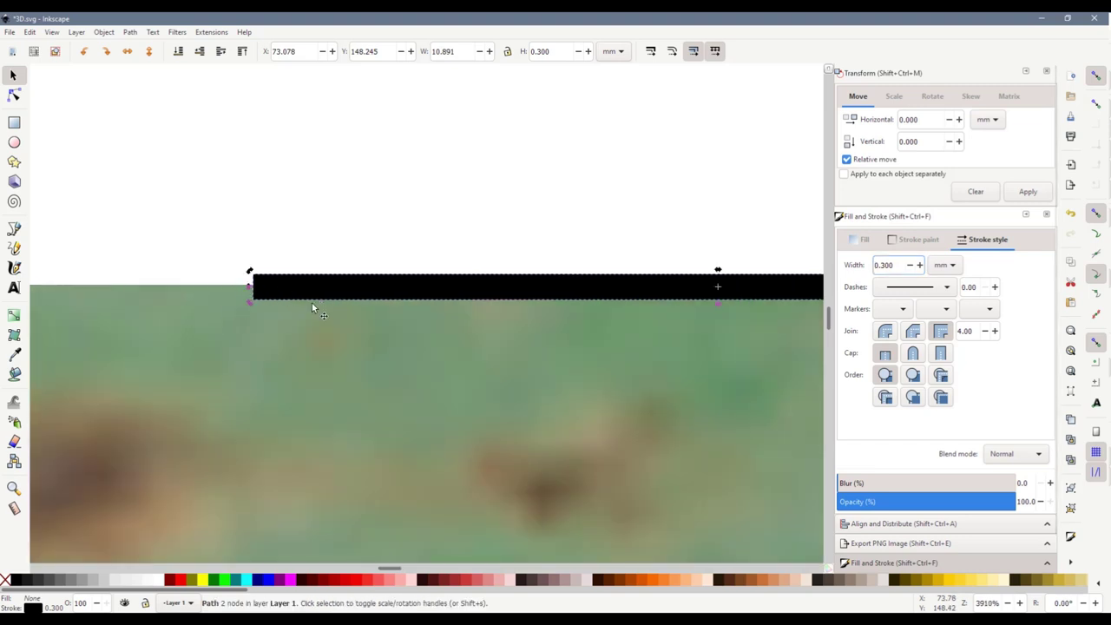
pyautogui.moveTo(328, 301); pyautogui.dragTo(333, 315)
pyautogui.click(599, 256)
pyautogui.scroll(-3, 599, 256)
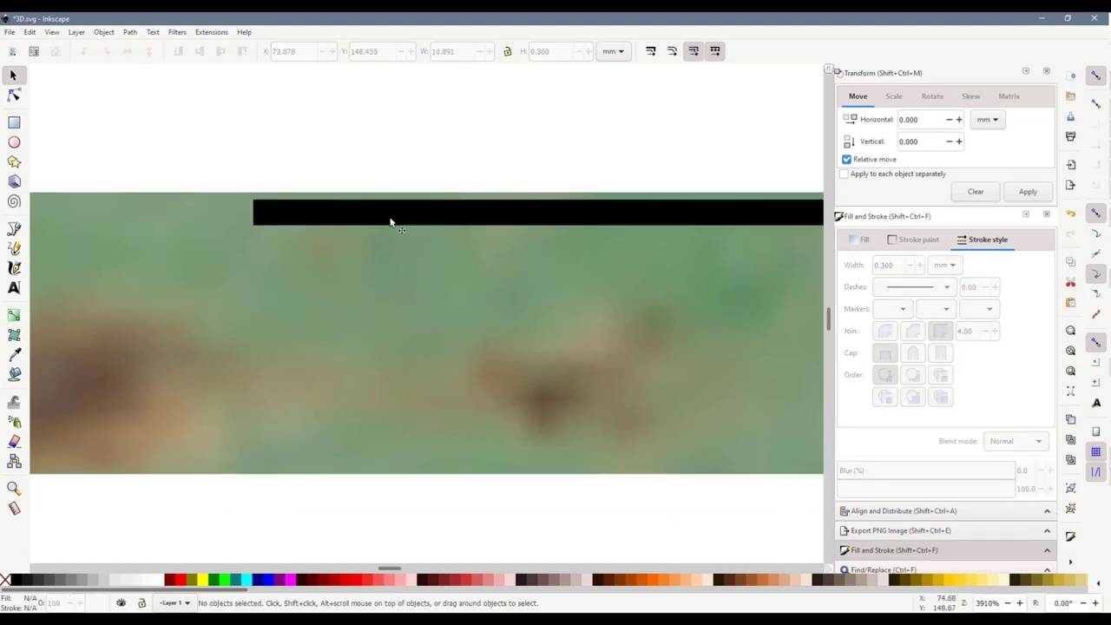
# Duplicate the line twice, placing one copy just inside the strip's bottom edge and the other slightly above it
pyautogui.click(391, 224)
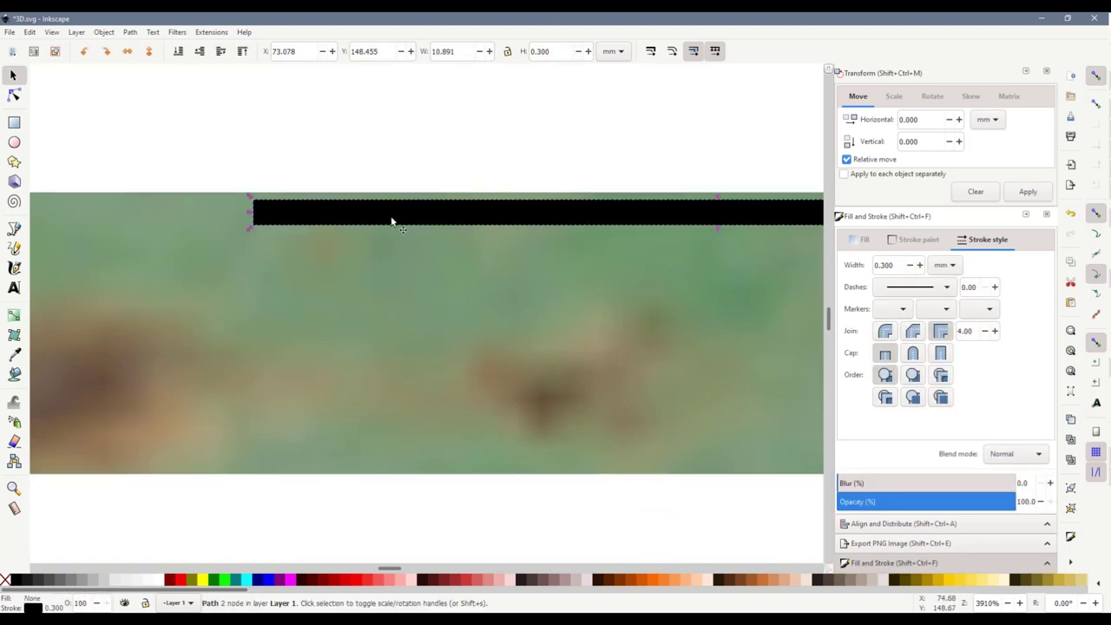
pyautogui.moveTo(395, 217); pyautogui.dragTo(418, 410)
pyautogui.hotkey('ctrl', 'd')
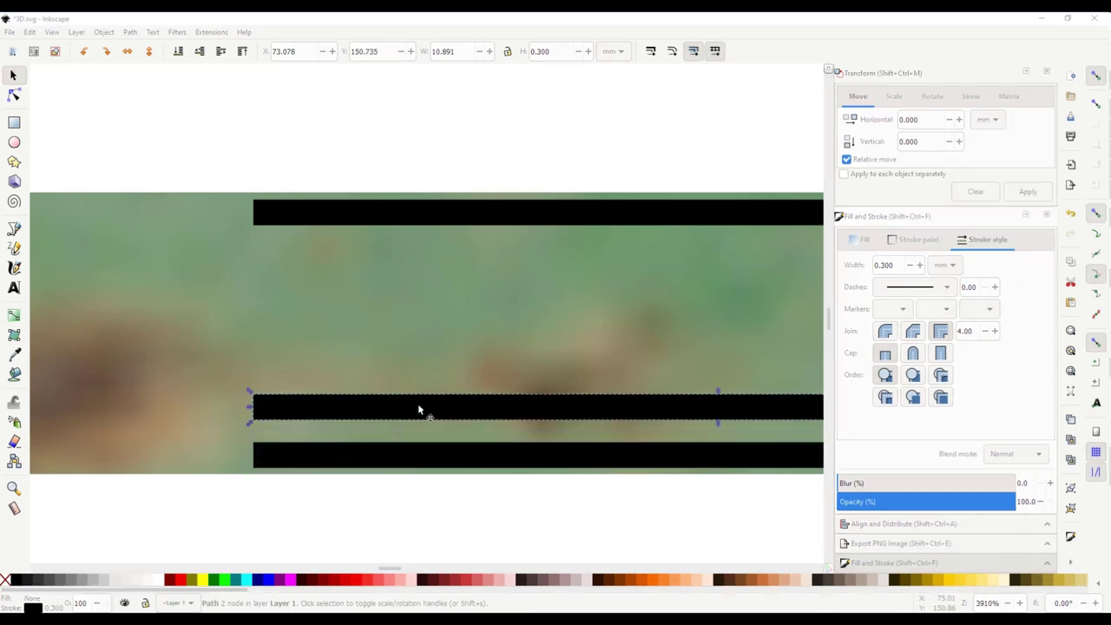
# Set the upper copy's stroke width to 0.2 mm and place a duplicate of it just below the topmost line
pyautogui.tripleClick(900, 265)
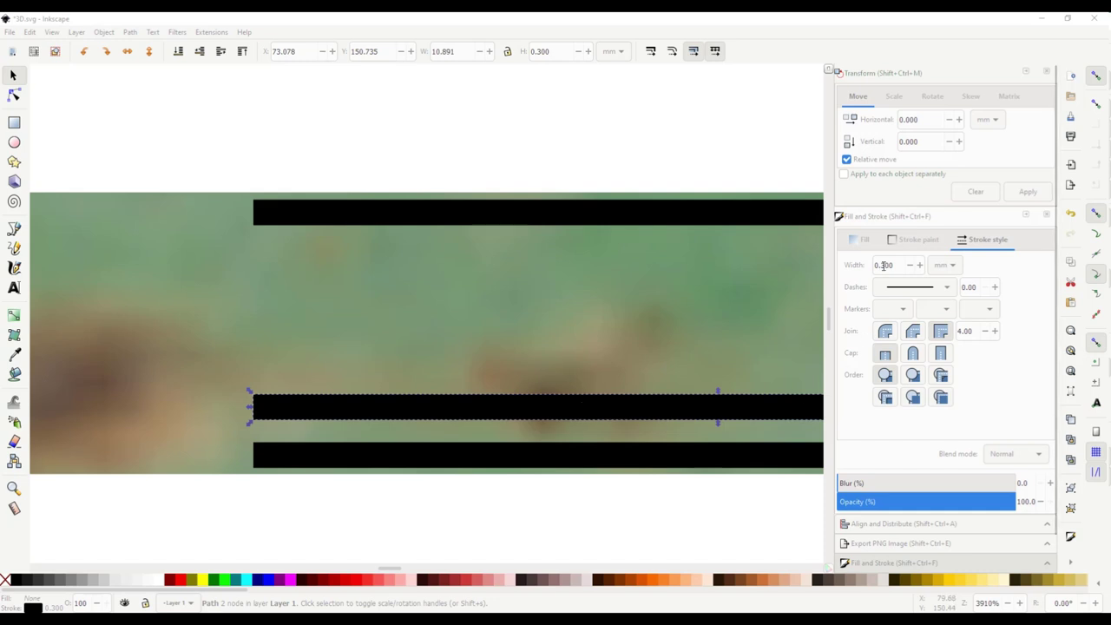
pyautogui.write('0.2')
pyautogui.press('Return')
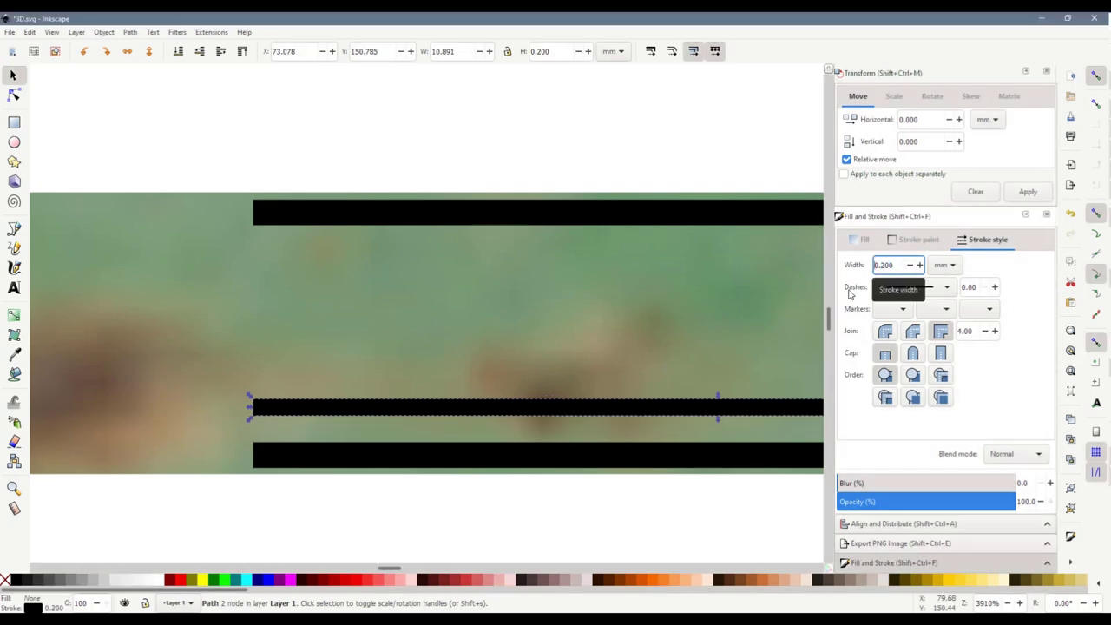
pyautogui.moveTo(439, 420); pyautogui.dragTo(441, 264)
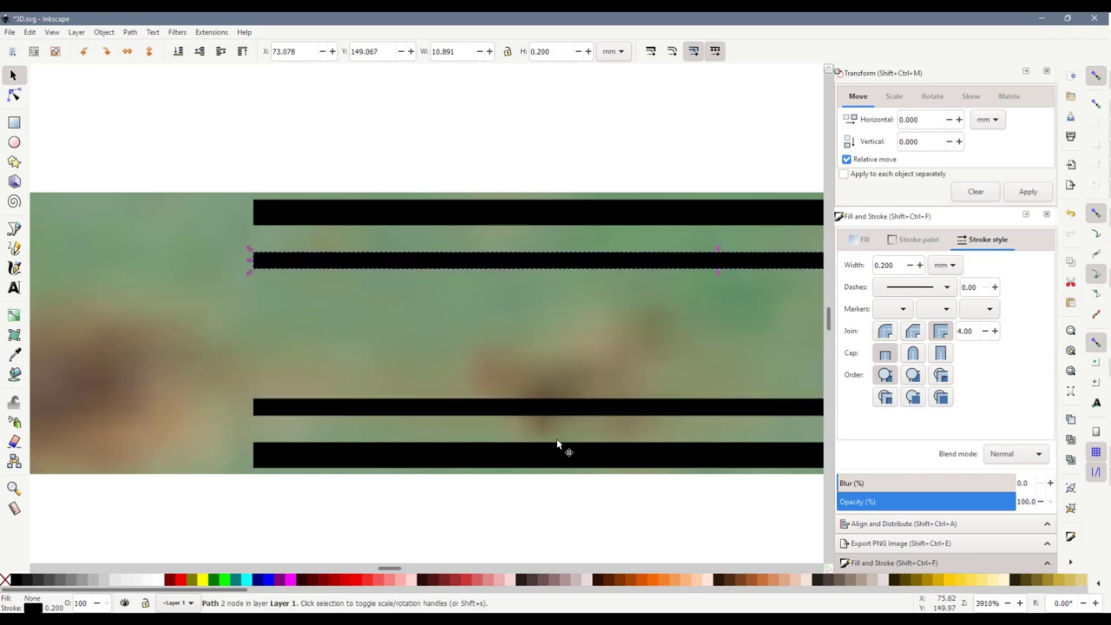
# Colour the topmost line and the thin line near the strip's bottom edge white
pyautogui.moveTo(400, 565); pyautogui.dragTo(401, 571)
pyautogui.click(401, 500)
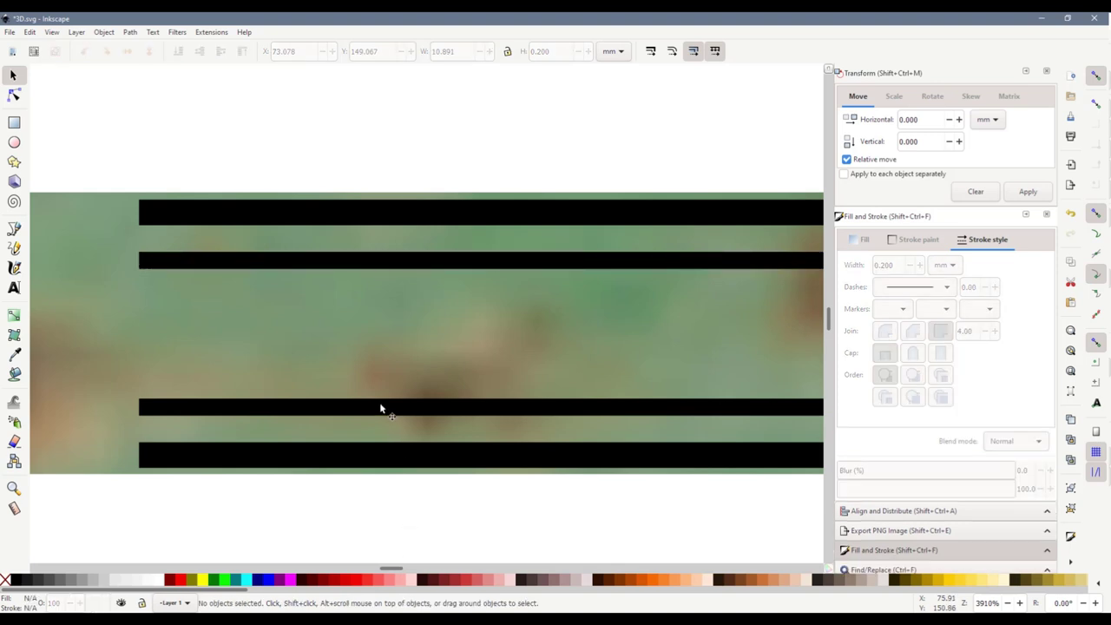
pyautogui.click(379, 407)
pyautogui.keyDown('ctrl'); pyautogui.click(214, 207); pyautogui.keyUp('ctrl')
pyautogui.keyDown('shift'); pyautogui.click(200, 407); pyautogui.keyUp('shift')
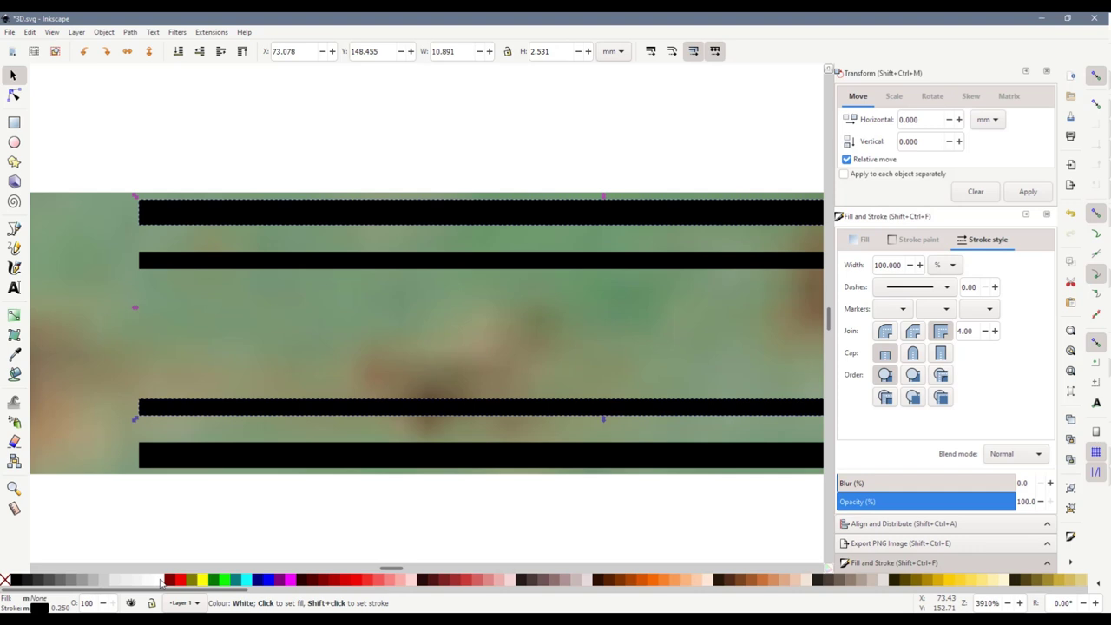
pyautogui.click(156, 579)
# Colour the upper thin line and the lowest thick line 80% grey
pyautogui.press('Escape')
pyautogui.click(231, 256)
pyautogui.keyDown('shift'); pyautogui.click(224, 455); pyautogui.keyUp('shift')
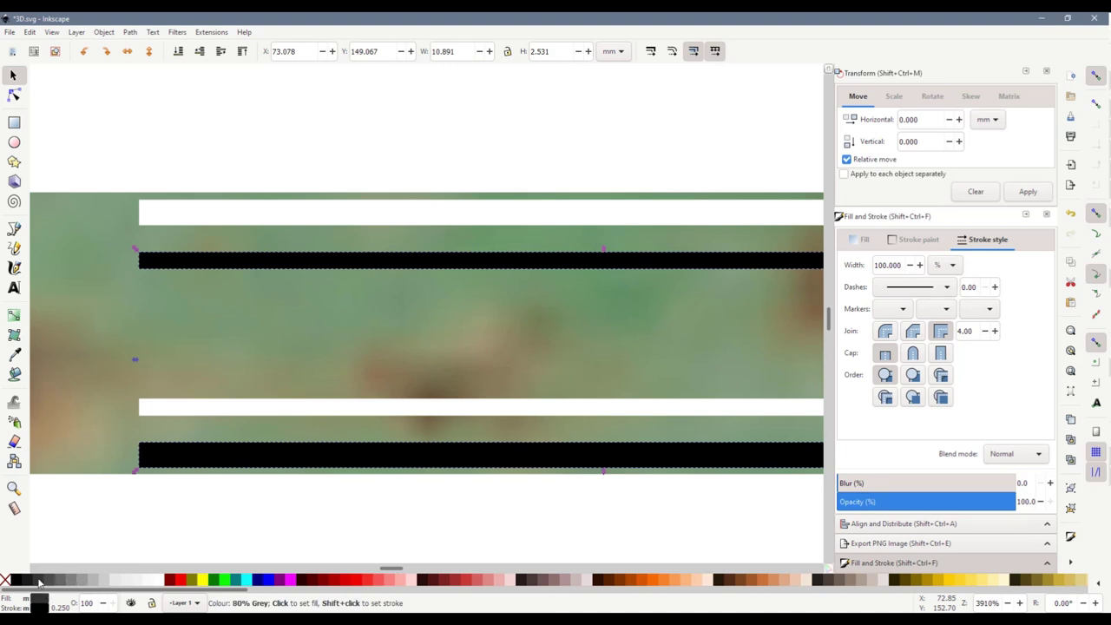
pyautogui.click(39, 580)
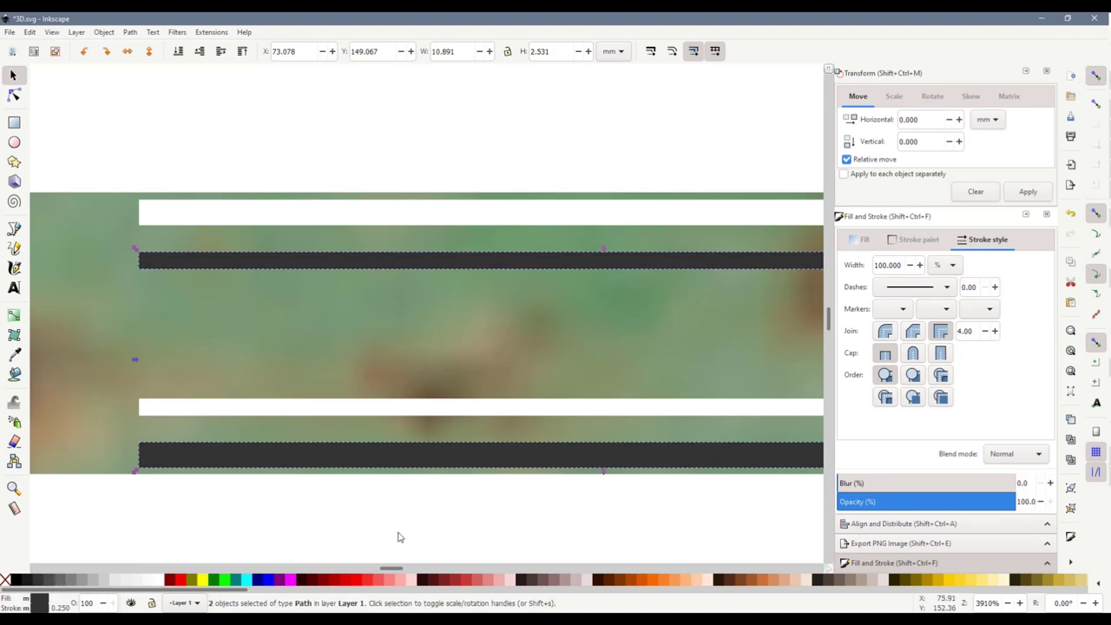
pyautogui.click(459, 528)
# Select all four edge lines and stretch them together to the left end of the green strip
pyautogui.keyDown('ctrl'); pyautogui.scroll(-5, 627, 442); pyautogui.keyUp('ctrl')
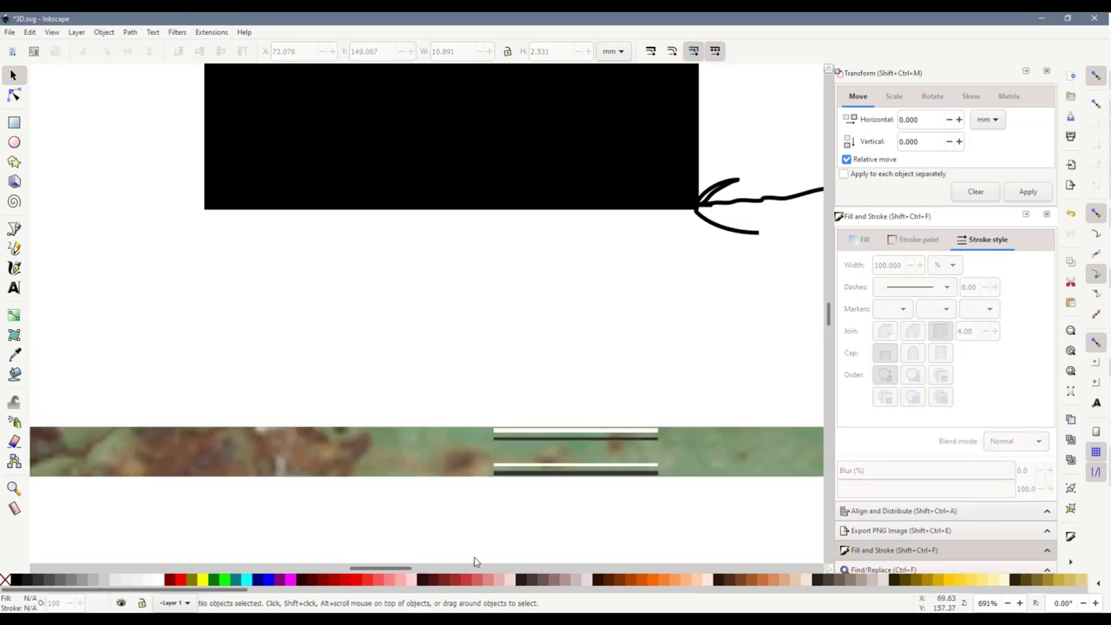
pyautogui.scroll(-2, 583, 521)
pyautogui.moveTo(471, 355)
pyautogui.mouseDown()
pyautogui.moveTo(620, 520)
pyautogui.moveTo(694, 489)
pyautogui.mouseUp()
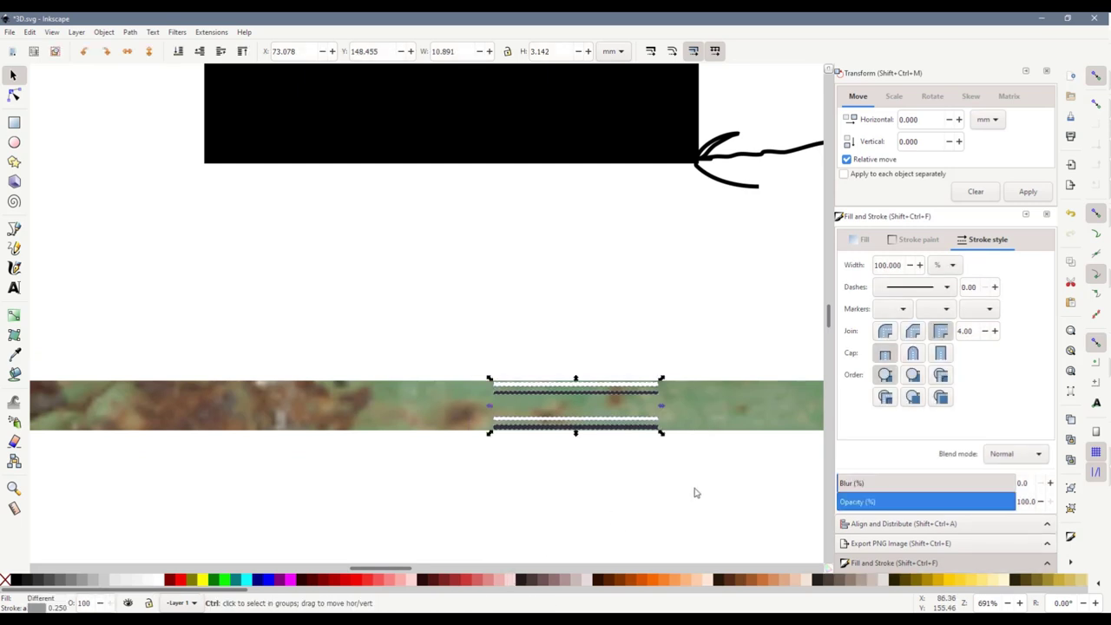
pyautogui.keyDown('ctrl'); pyautogui.scroll(-2, 695, 488); pyautogui.keyUp('ctrl')
pyautogui.moveTo(591, 449); pyautogui.dragTo(73, 454)
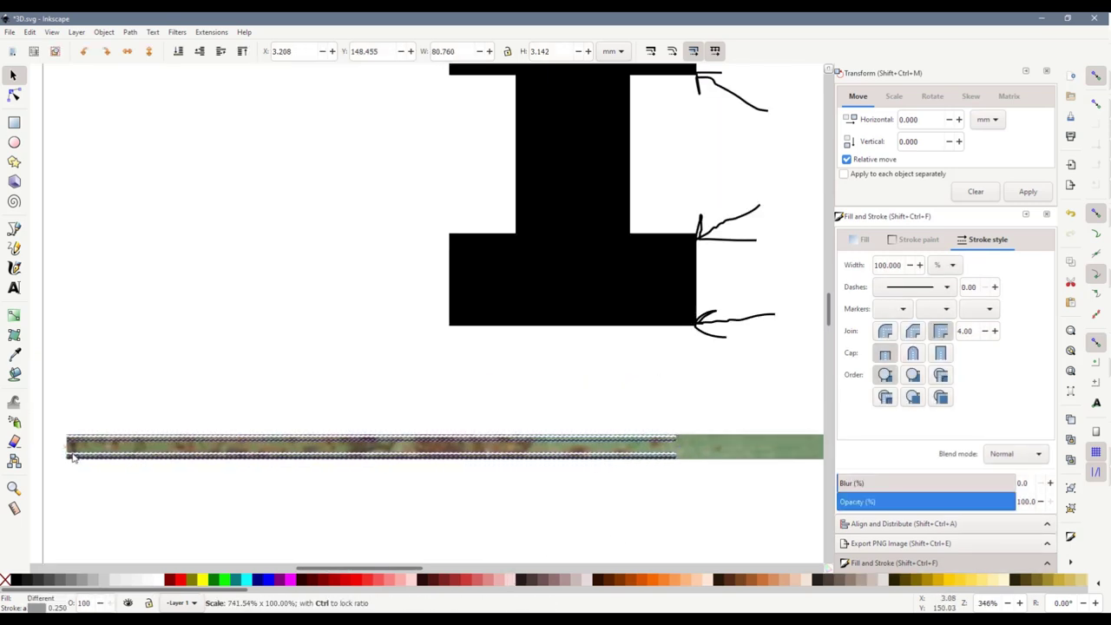
# Stretch the four edge lines to the strip's right end, for a total width of about 208 mm
pyautogui.moveTo(398, 570); pyautogui.dragTo(489, 569)
pyautogui.scroll(-1, 397, 508)
pyautogui.moveTo(178, 478); pyautogui.dragTo(682, 484)
pyautogui.moveTo(542, 570); pyautogui.dragTo(596, 573)
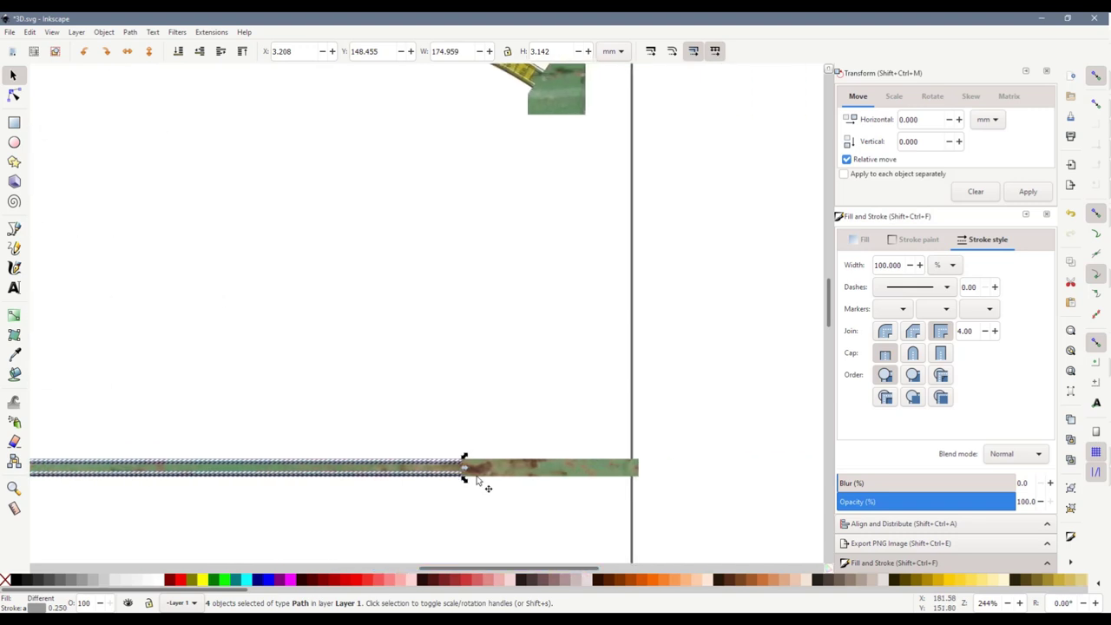
pyautogui.moveTo(464, 469); pyautogui.dragTo(645, 477)
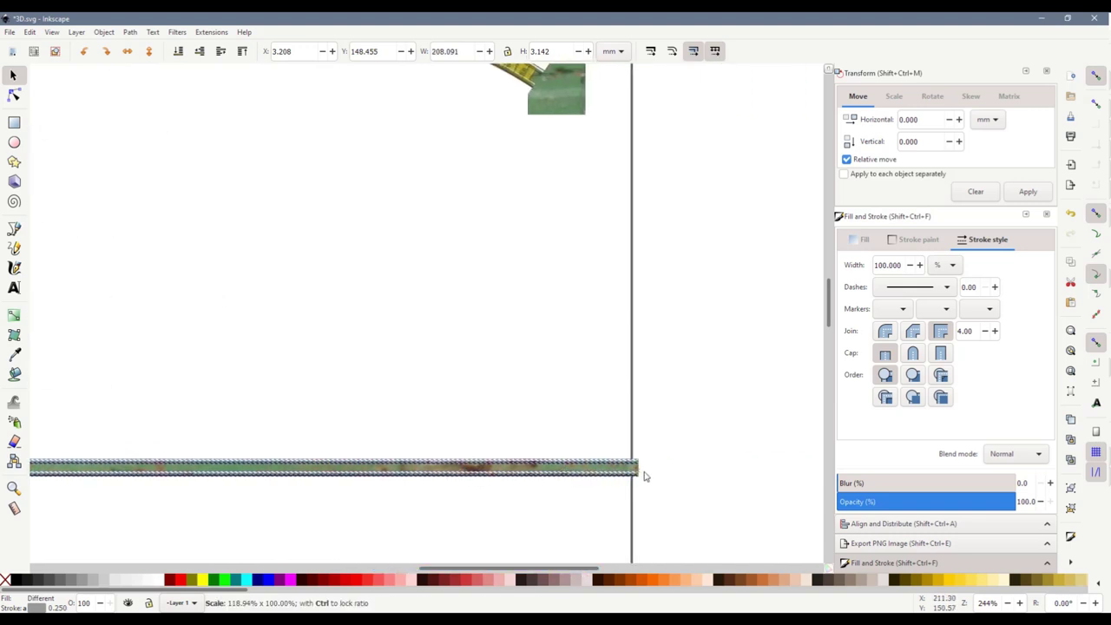
pyautogui.click(379, 535)
# Set the blend mode of the two white highlight lines to Overlay
pyautogui.moveTo(564, 569); pyautogui.dragTo(479, 569)
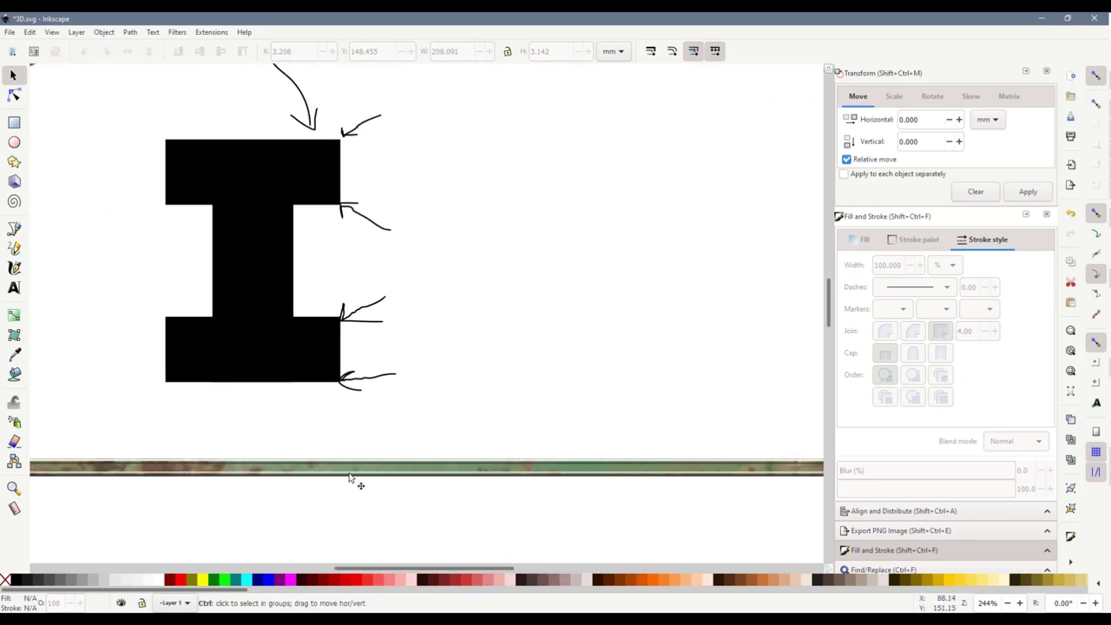
pyautogui.scroll(6, 356, 479)
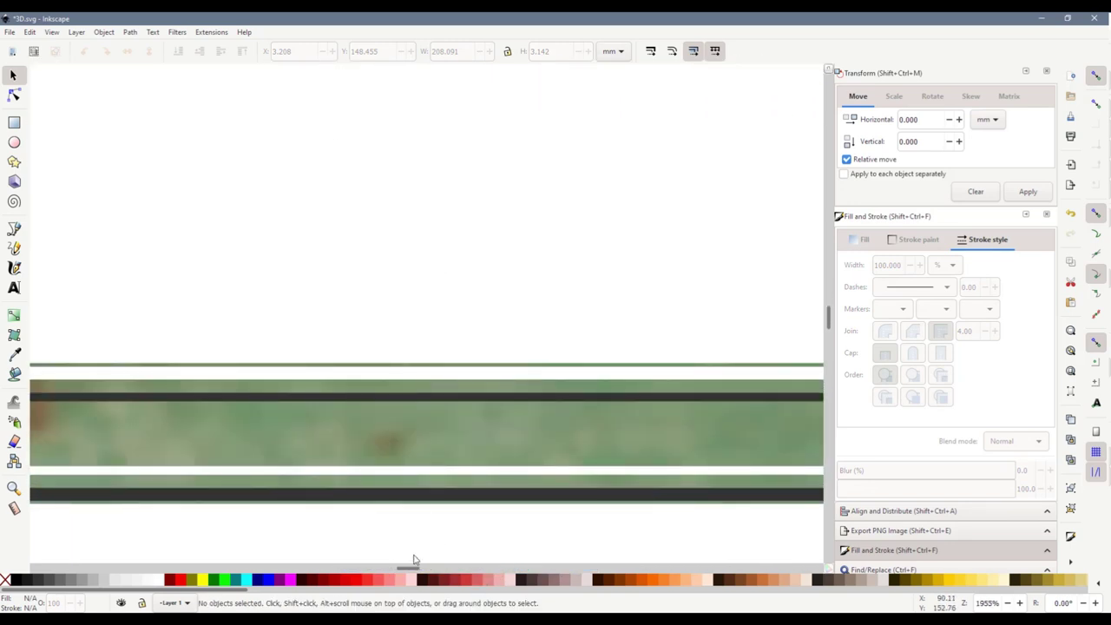
pyautogui.moveTo(407, 569); pyautogui.dragTo(360, 580)
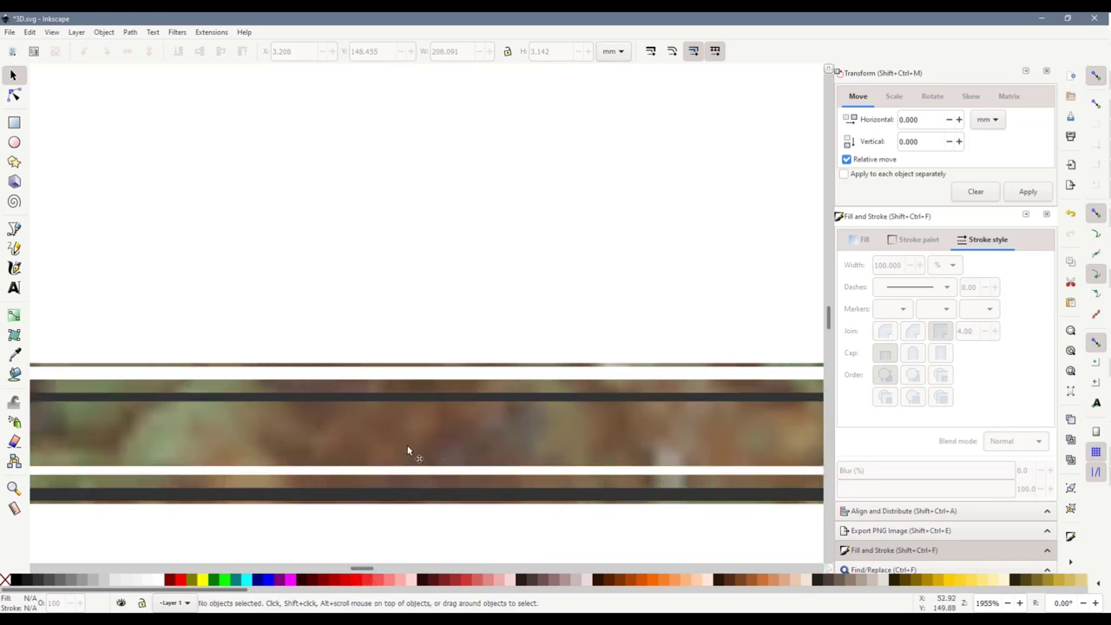
pyautogui.click(452, 471)
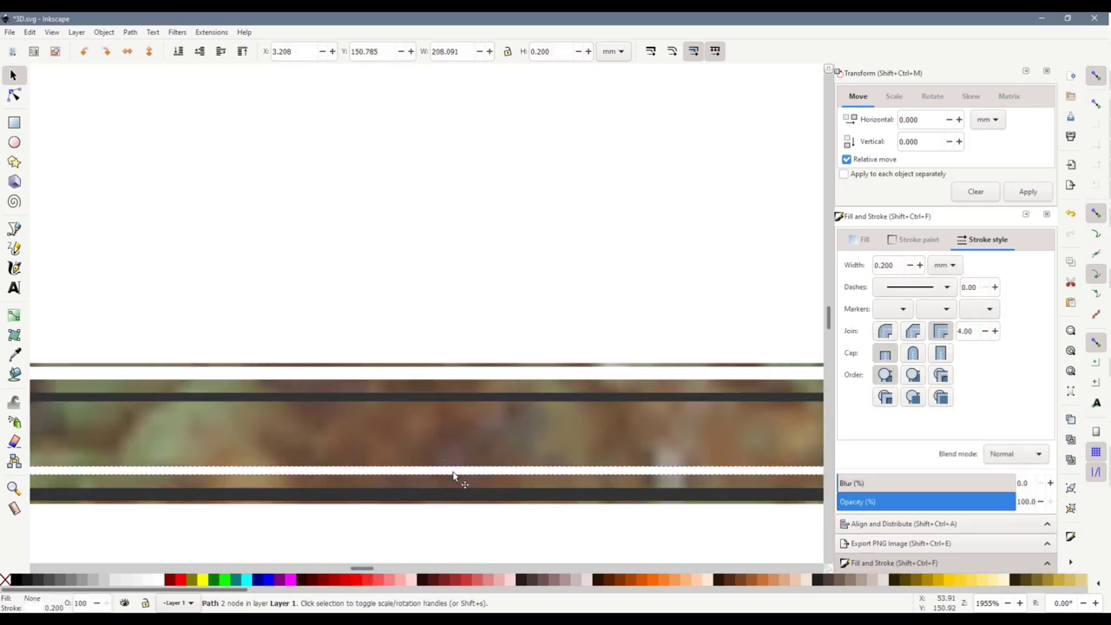
pyautogui.keyDown('shift'); pyautogui.click(389, 377); pyautogui.keyUp('shift')
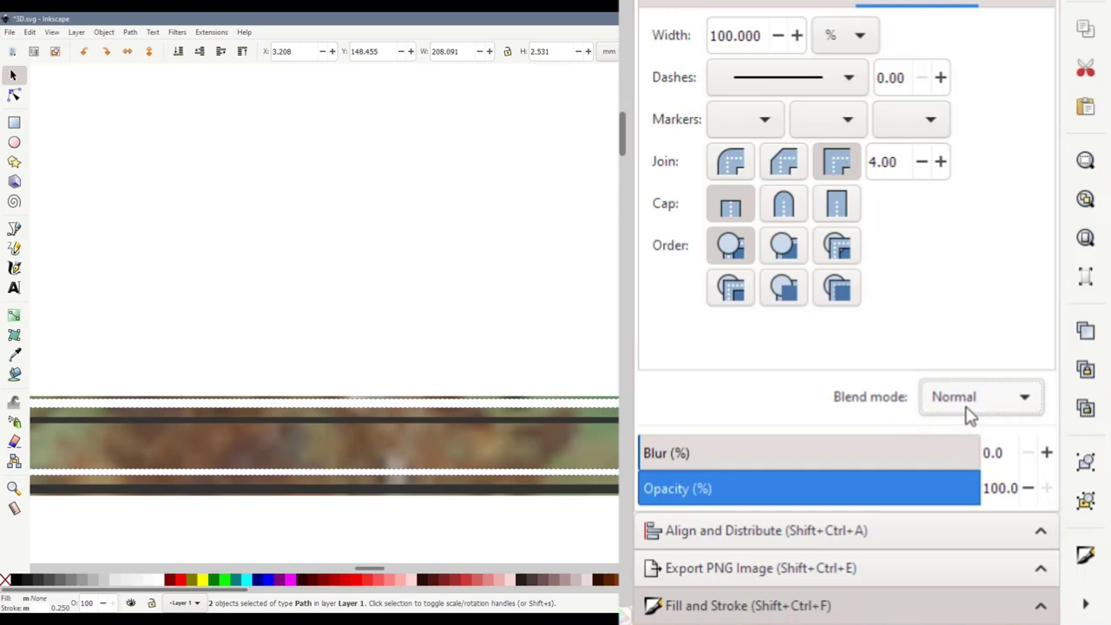
pyautogui.click(990, 406)
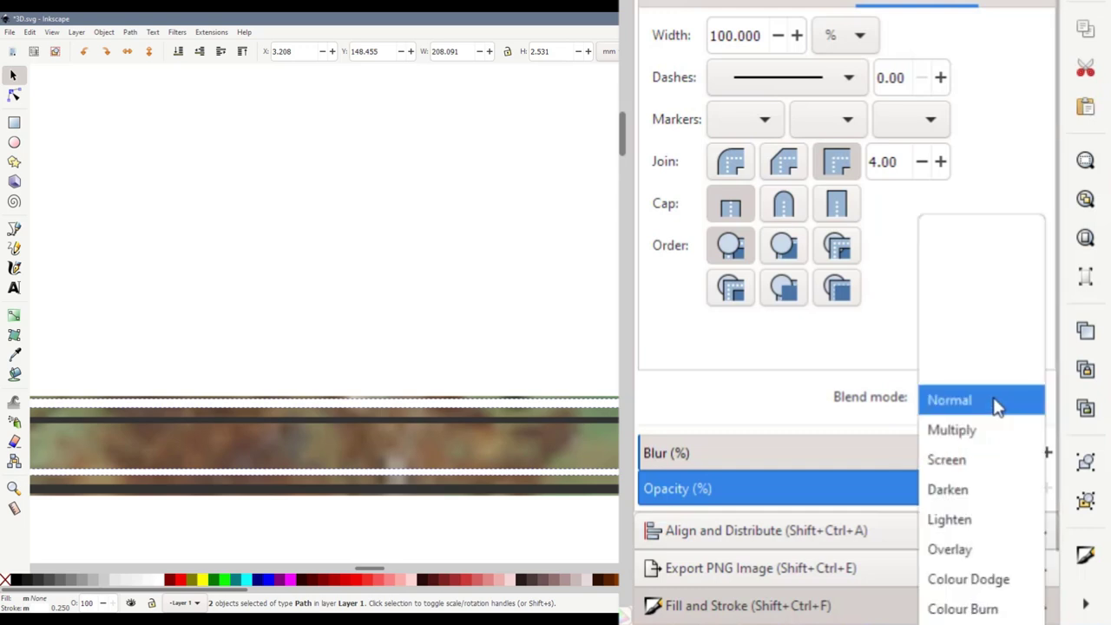
pyautogui.click(966, 550)
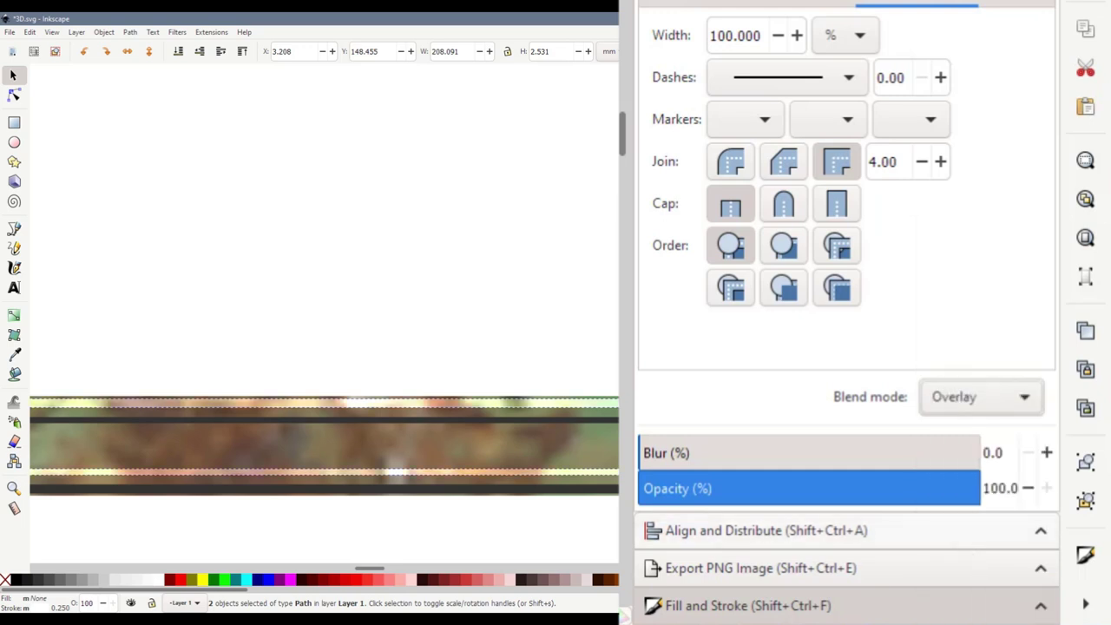
pyautogui.click(255, 379)
# Inspect the blended edge lines on the beam close up and compare the whole beam with the bridge arches
pyautogui.moveTo(378, 568); pyautogui.dragTo(447, 568)
pyautogui.scroll(1, 375, 422)
pyautogui.scroll(1, 476, 379)
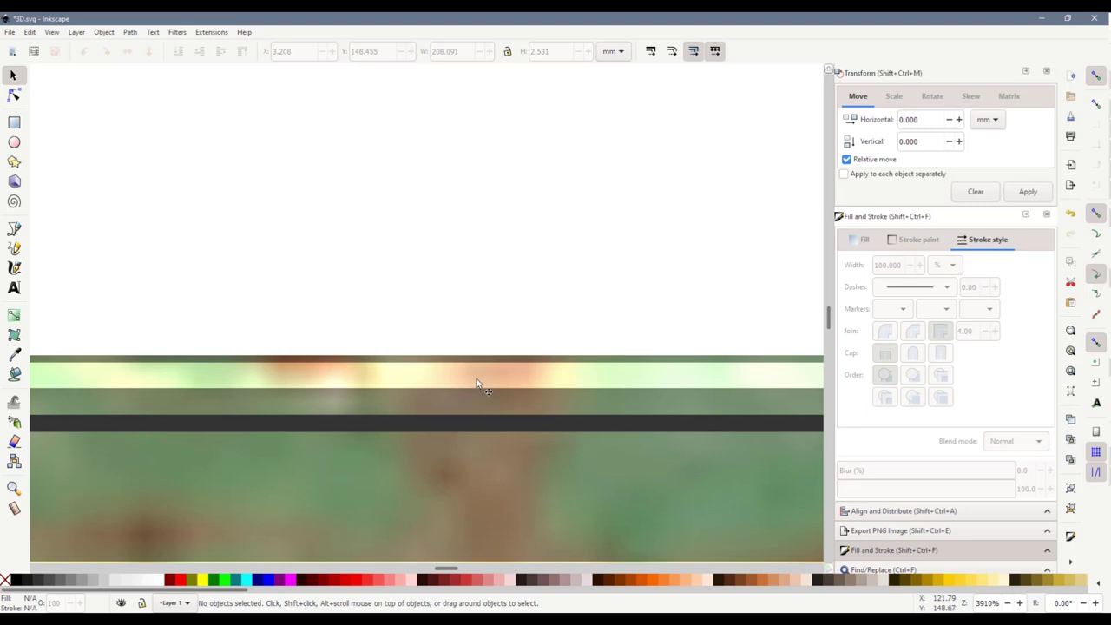
pyautogui.scroll(1, 477, 380)
pyautogui.scroll(-7, 461, 466)
pyautogui.scroll(-1, 352, 506)
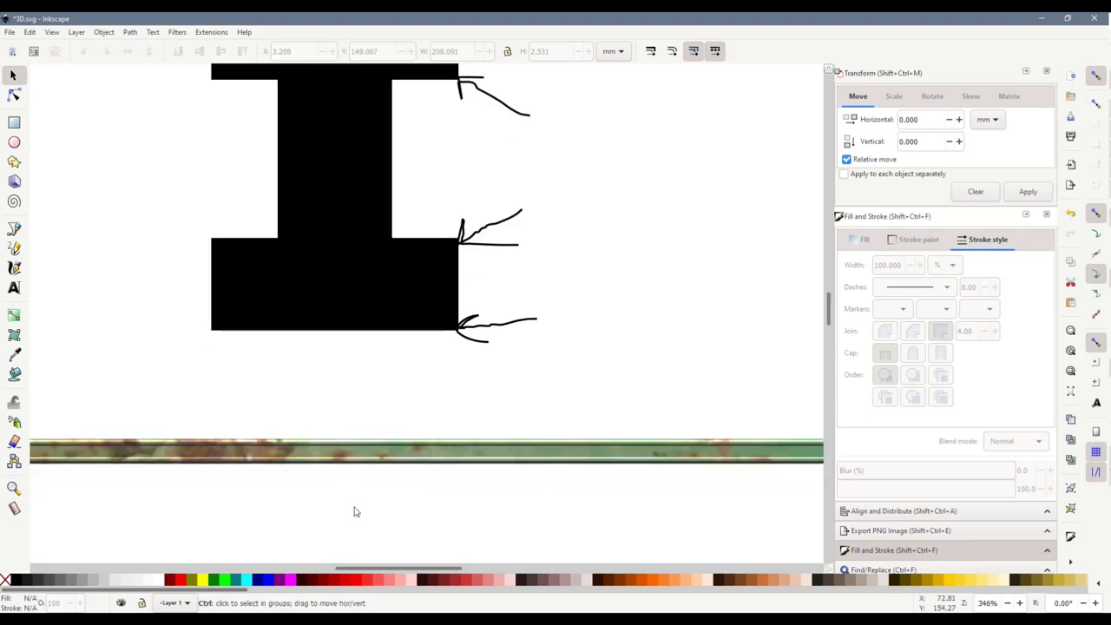
pyautogui.scroll(-1, 352, 509)
pyautogui.hscroll(-4, 358, 521)
pyautogui.scroll(-1, 356, 522)
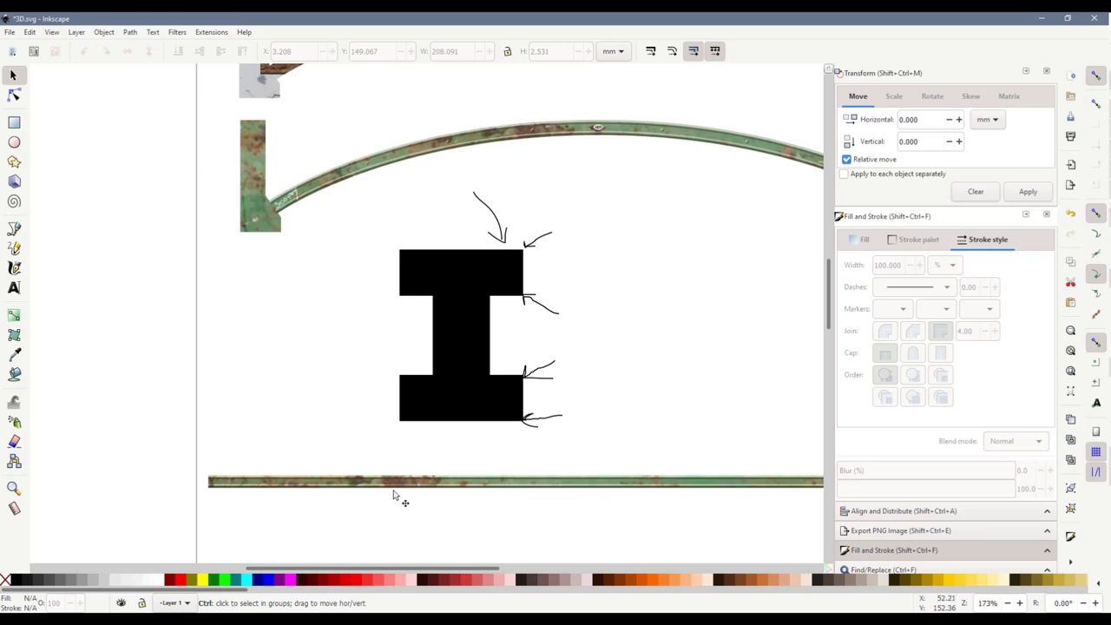
pyautogui.scroll(3, 395, 494)
pyautogui.scroll(-4, 491, 484)
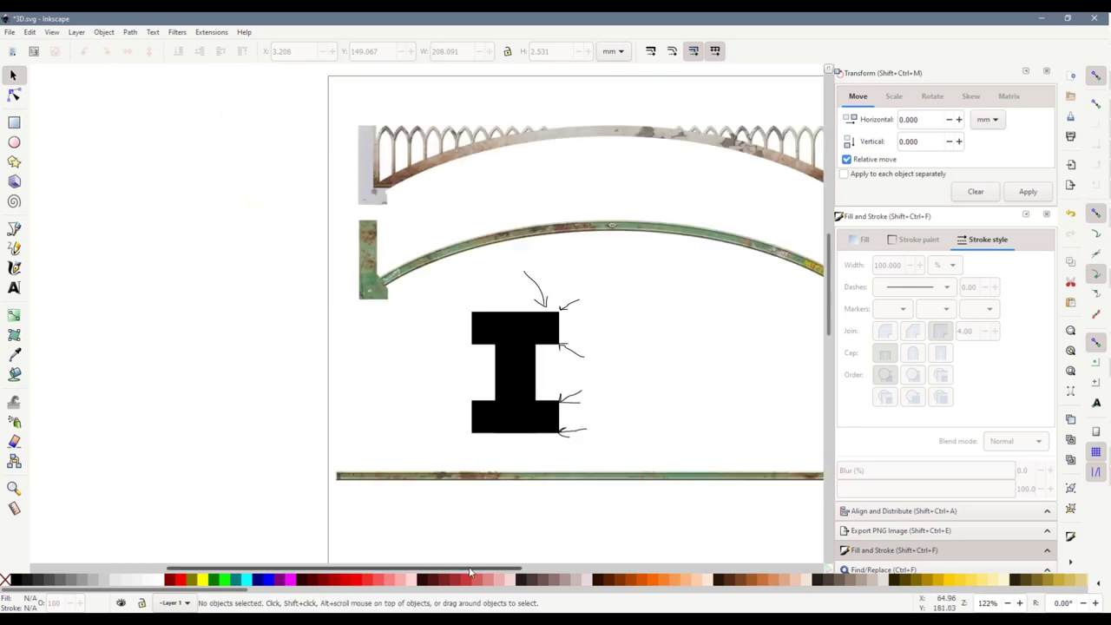
# Compare the highlight and shadow lines on the Gothic lattice arches close up with the green beam and whole bridge
pyautogui.moveTo(473, 570); pyautogui.dragTo(568, 569)
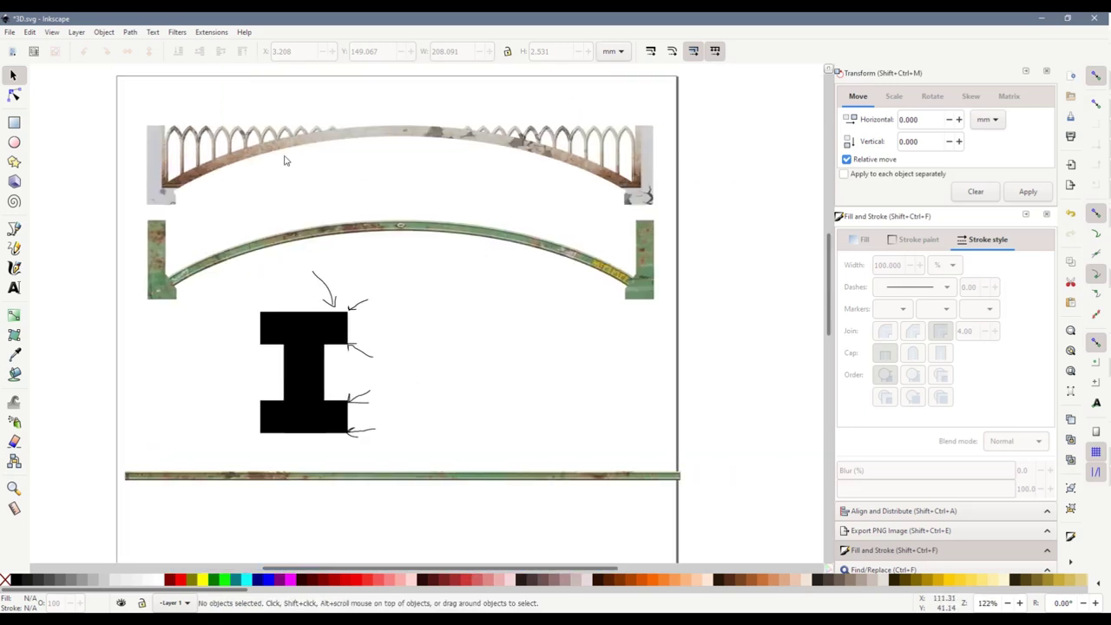
pyautogui.scroll(5, 158, 159)
pyautogui.scroll(2, 399, 348)
pyautogui.scroll(1, 305, 292)
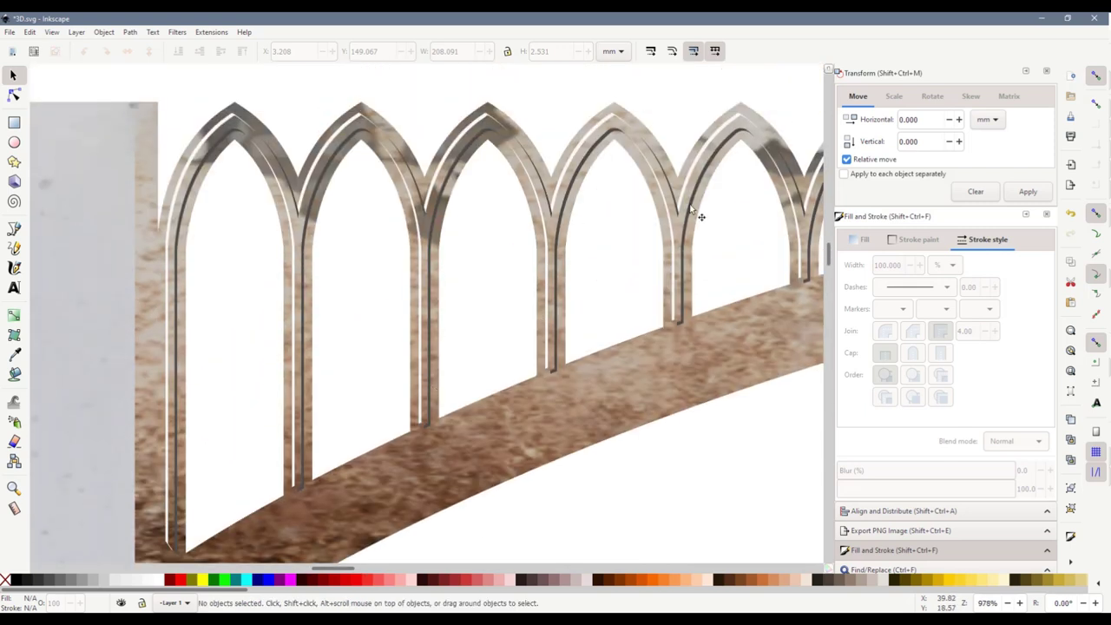
pyautogui.scroll(-6, 683, 179)
pyautogui.moveTo(372, 573); pyautogui.dragTo(539, 573)
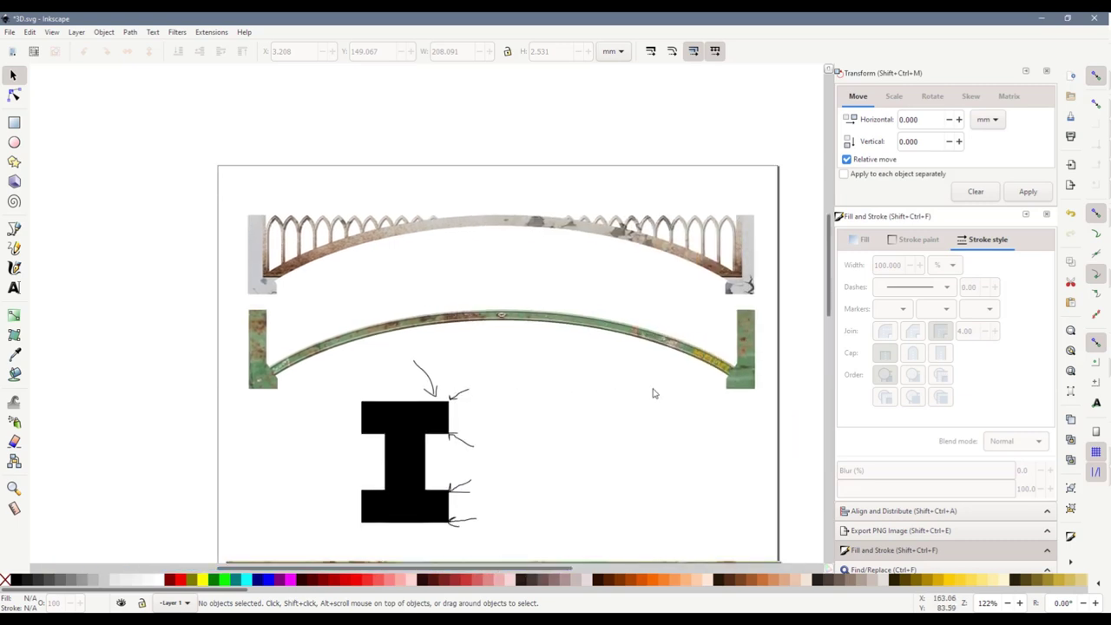
pyautogui.scroll(-2, 654, 394)
pyautogui.moveTo(201, 512); pyautogui.dragTo(781, 552)
pyautogui.click(757, 555)
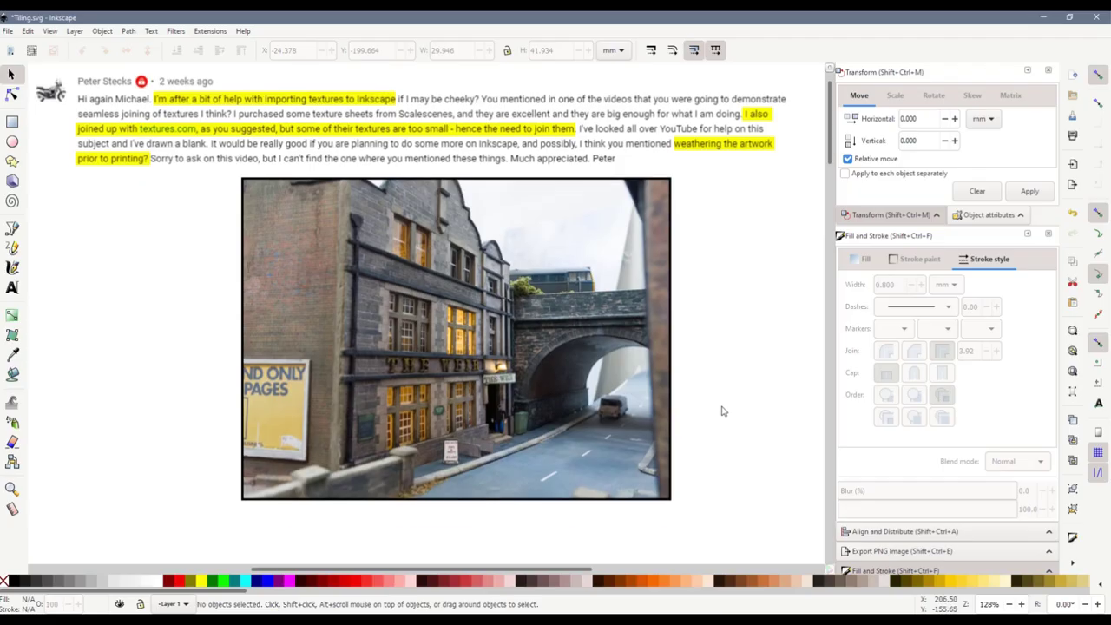
# In Tiling.svg, move the large brick texture up behind the orange building facade
pyautogui.scroll(-5, 1007, 476)
pyautogui.scroll(-15, 721, 411)
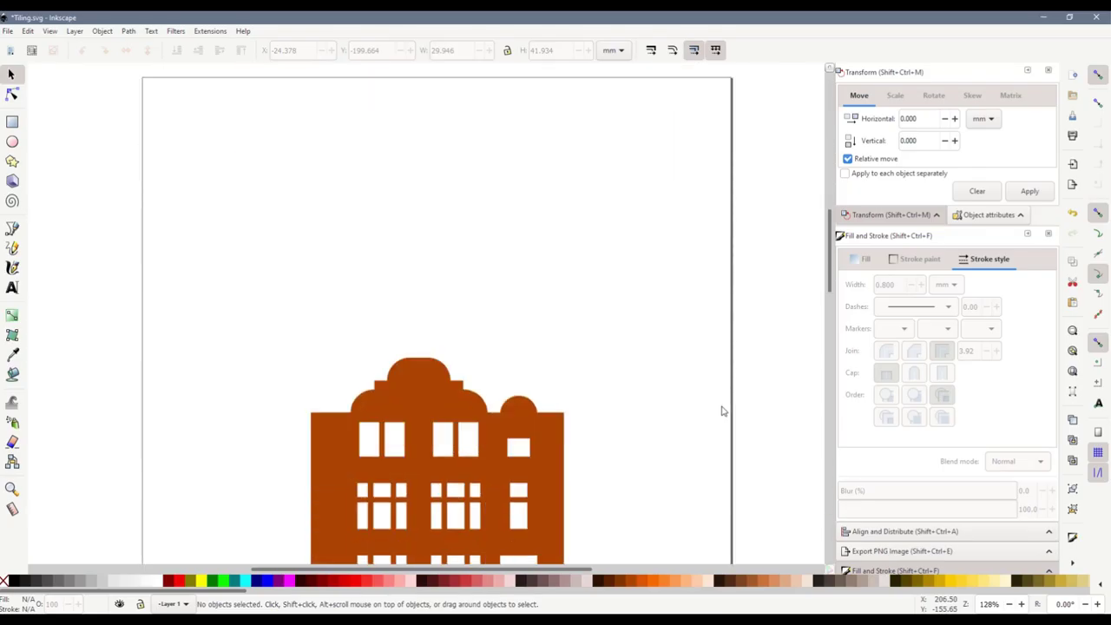
pyautogui.moveTo(529, 445); pyautogui.dragTo(530, 426)
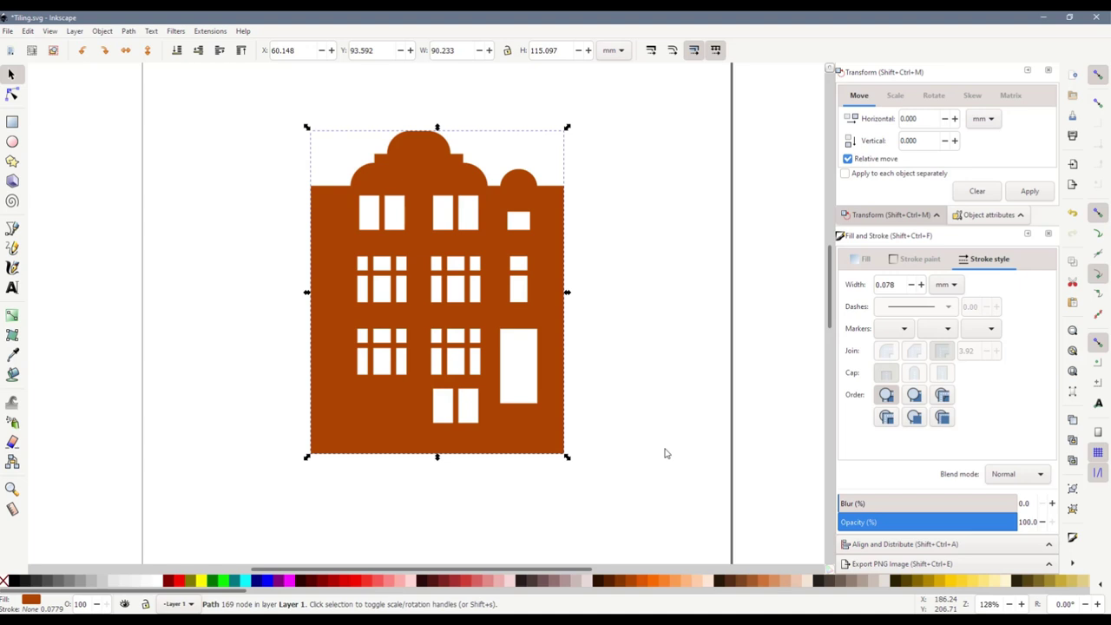
pyautogui.scroll(-6, 665, 401)
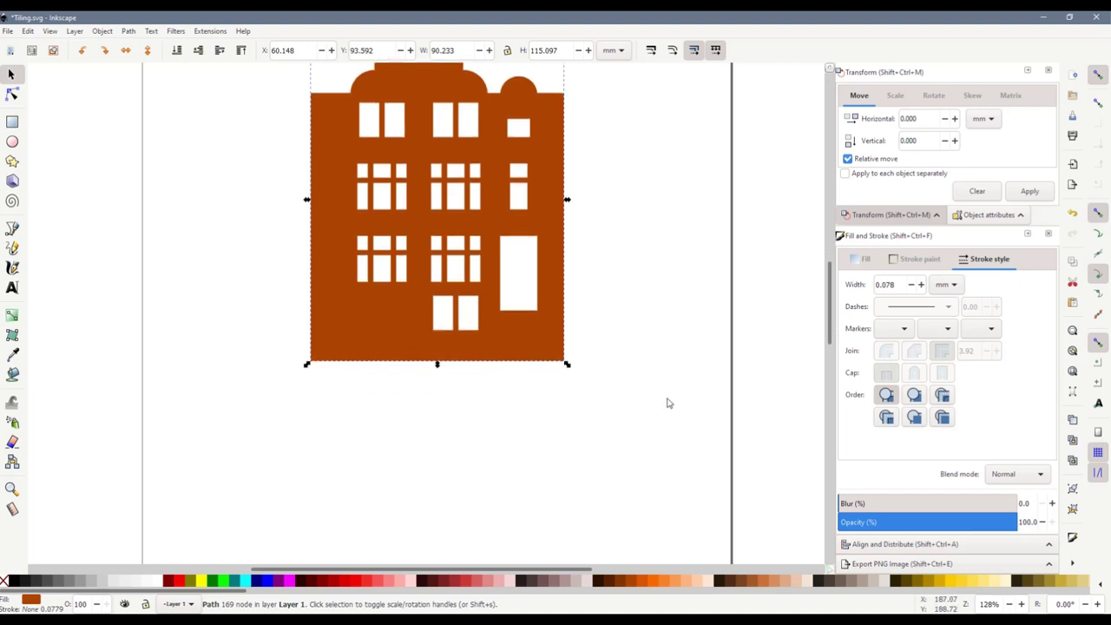
pyautogui.scroll(-14, 668, 403)
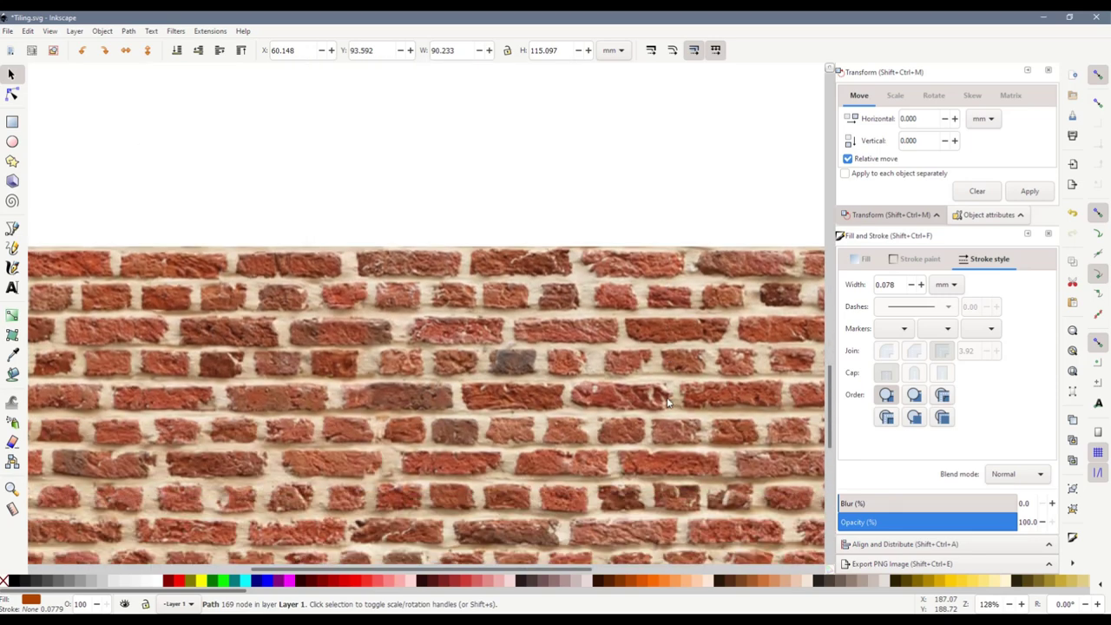
pyautogui.scroll(-3, 668, 403)
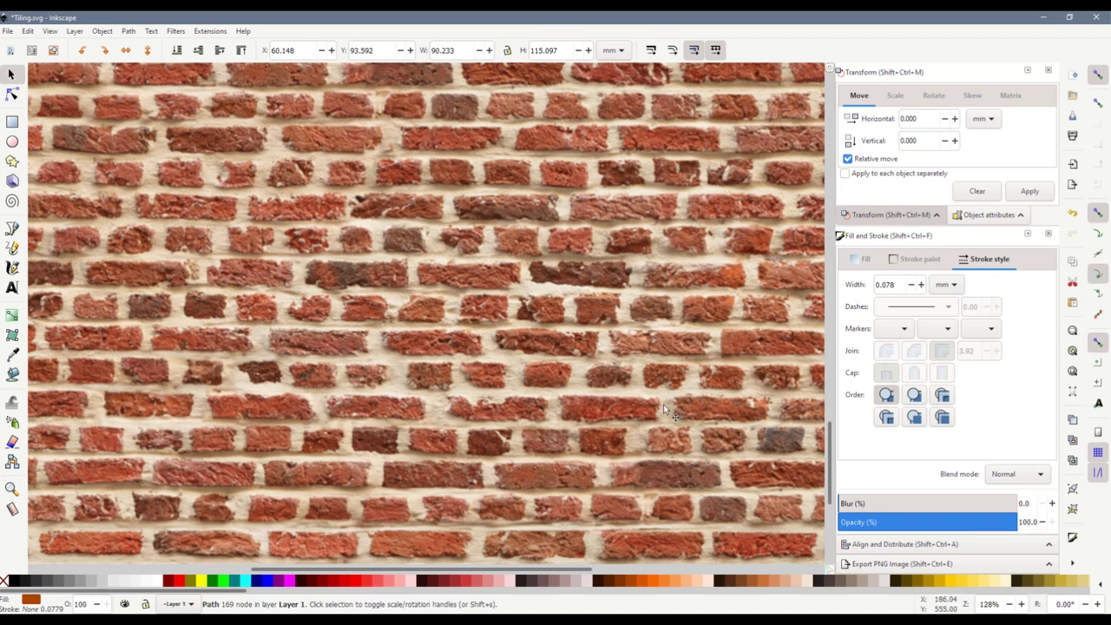
pyautogui.moveTo(611, 408); pyautogui.dragTo(617, 174)
pyautogui.scroll(-3, 611, 361)
pyautogui.scroll(3, 611, 361)
# Clip the full-size brick texture to the facade's outline and shift the clipped facade slightly
pyautogui.hotkey('ctrl', 'a')
pyautogui.rightClick(476, 182)
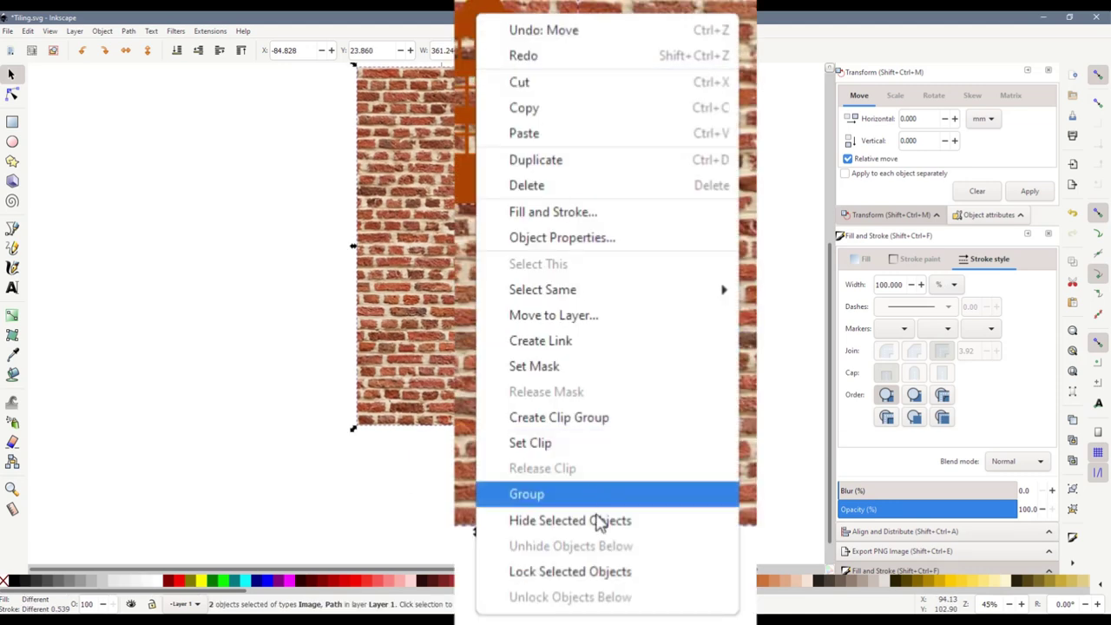
pyautogui.click(565, 444)
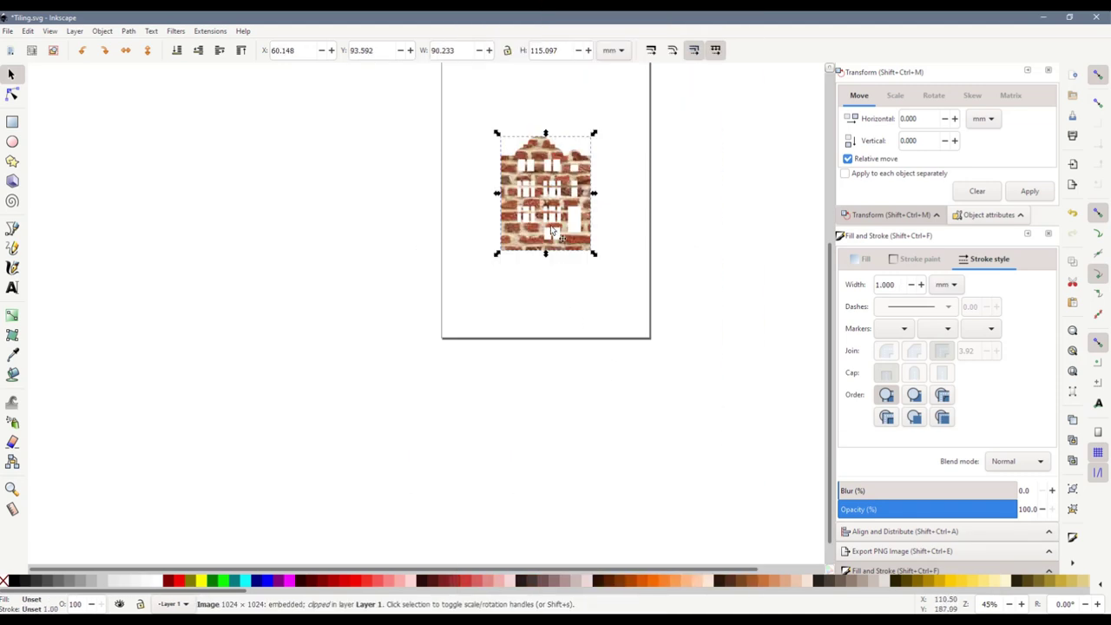
pyautogui.scroll(3, 551, 206)
pyautogui.moveTo(647, 317); pyautogui.dragTo(599, 357)
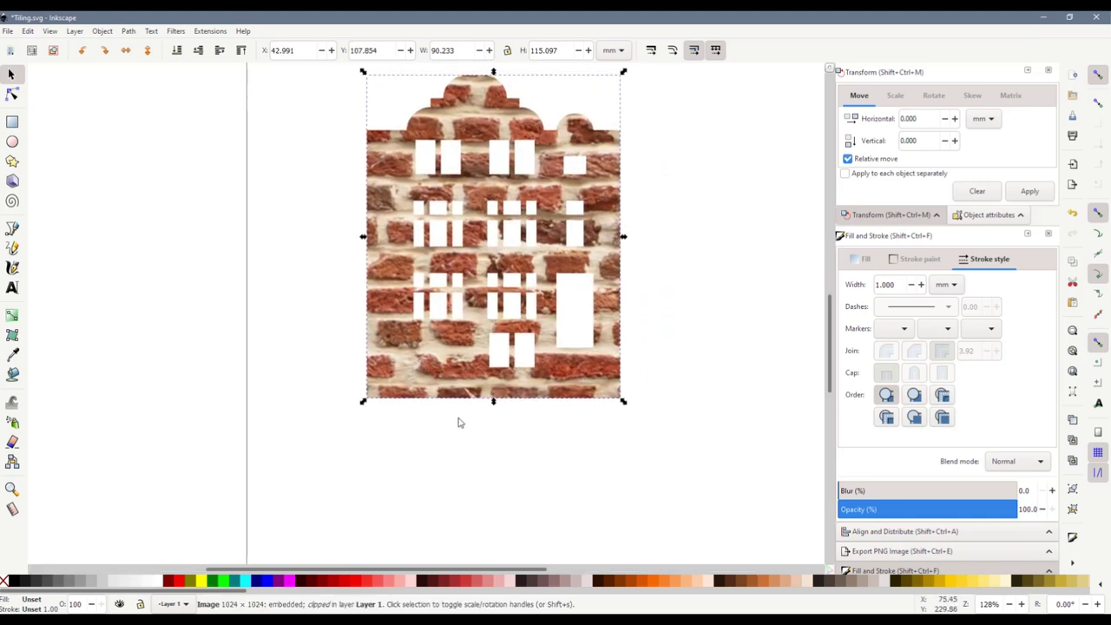
# Undo the move and the clipping of the full-size brick texture, and clear the selection
pyautogui.hotkey('ctrl', 'z')
pyautogui.hotkey('ctrl', 'z')
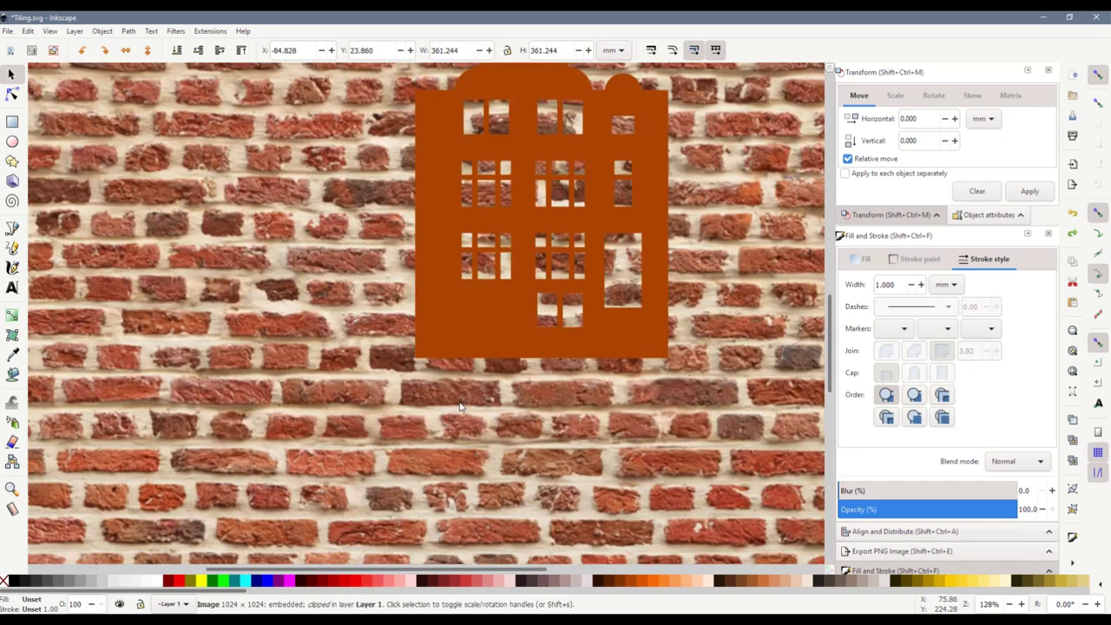
pyautogui.scroll(-3, 586, 440)
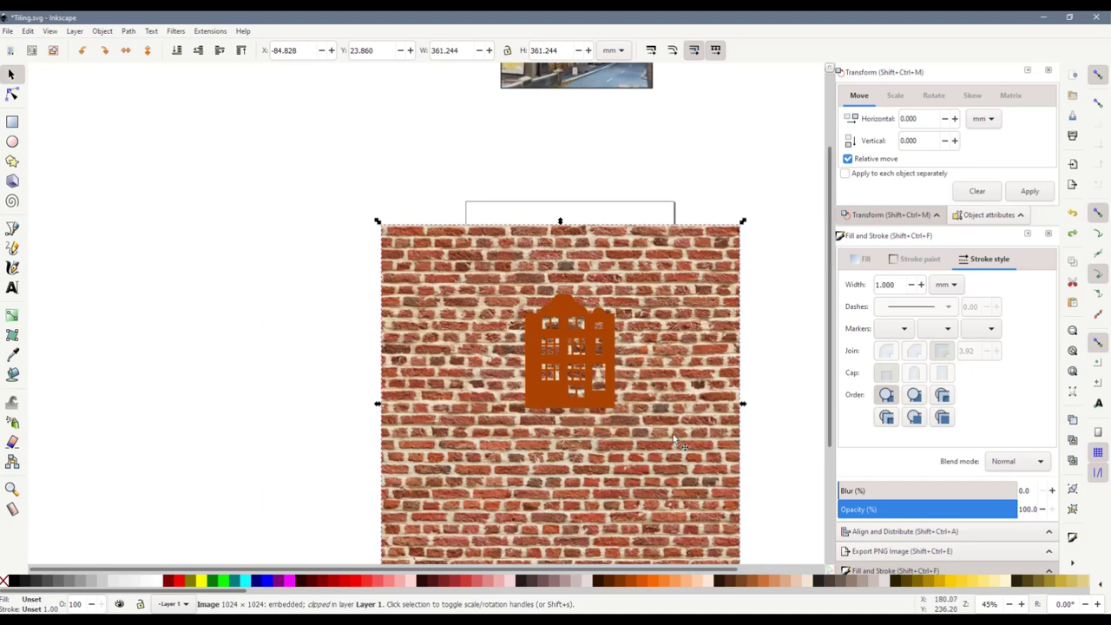
pyautogui.click(777, 387)
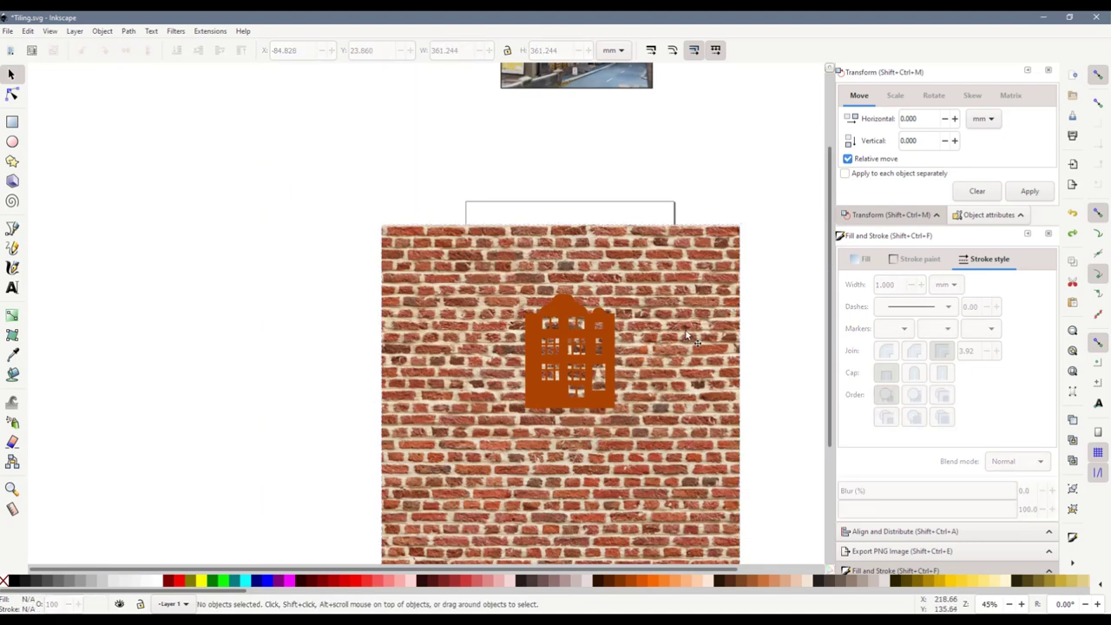
# Move the brick texture to the empty area below the page and scale it down to about 100 mm square
pyautogui.moveTo(682, 289); pyautogui.dragTo(682, 522)
pyautogui.scroll(-4, 668, 421)
pyautogui.scroll(-5, 668, 420)
pyautogui.moveTo(665, 250); pyautogui.dragTo(665, 373)
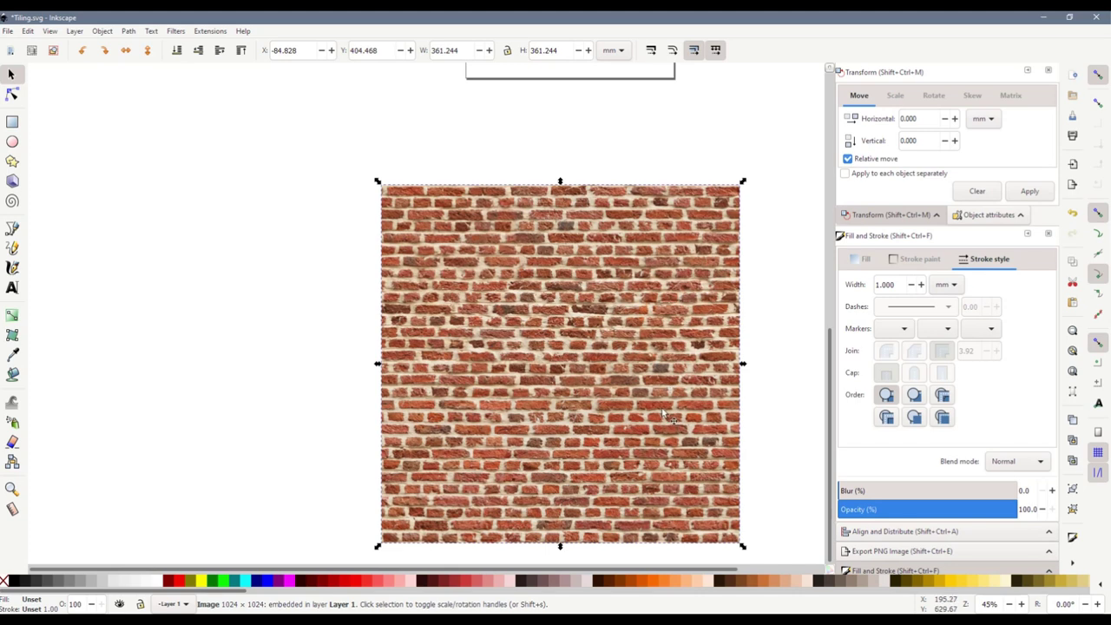
pyautogui.moveTo(666, 415); pyautogui.dragTo(501, 366)
pyautogui.moveTo(576, 502); pyautogui.dragTo(318, 249)
pyautogui.moveTo(258, 193); pyautogui.dragTo(315, 265)
pyautogui.scroll(2, 315, 267)
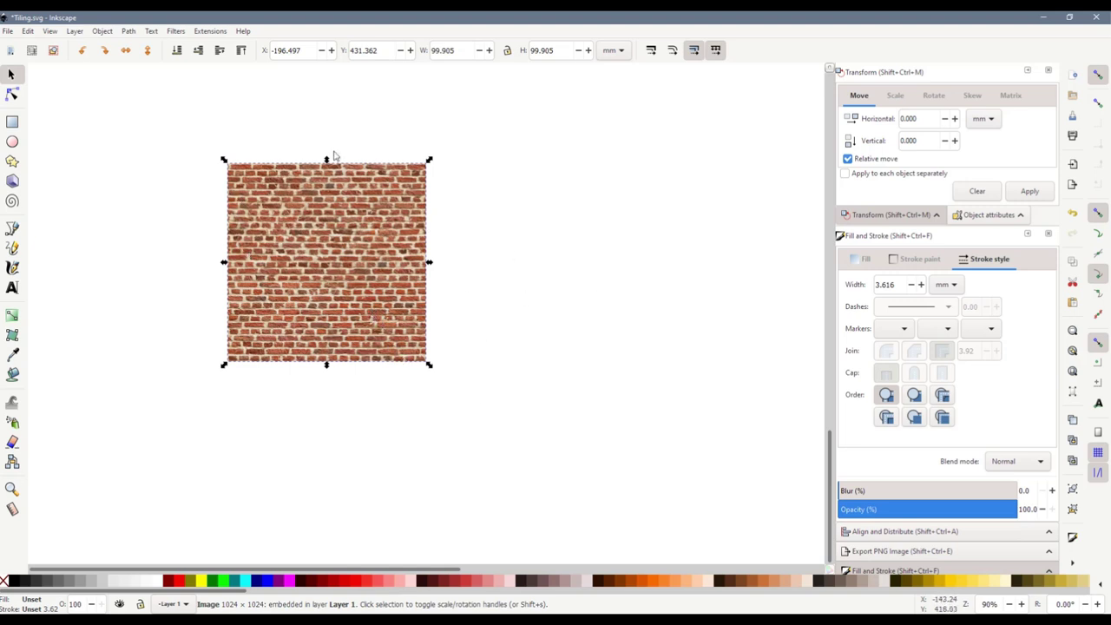
# Reposition the brick tile, duplicate it and snap the copy flush against the original's right edge
pyautogui.moveTo(332, 302); pyautogui.dragTo(244, 276)
pyautogui.press('ctrl')
pyautogui.press('ctrl')
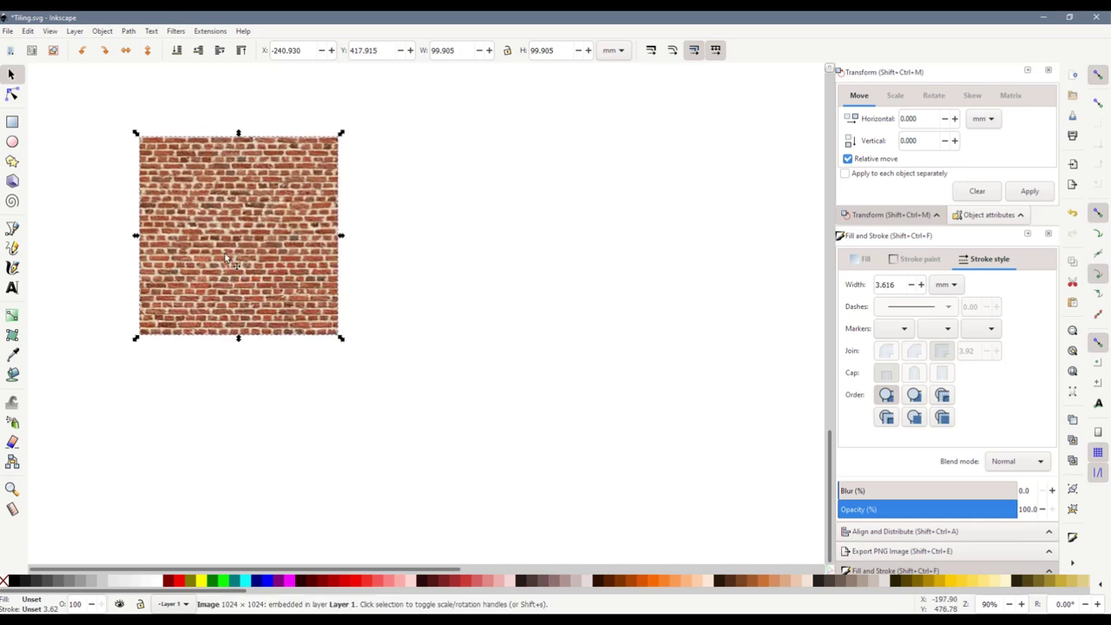
pyautogui.hotkey('ctrl', 'd')
pyautogui.moveTo(184, 252); pyautogui.dragTo(384, 284)
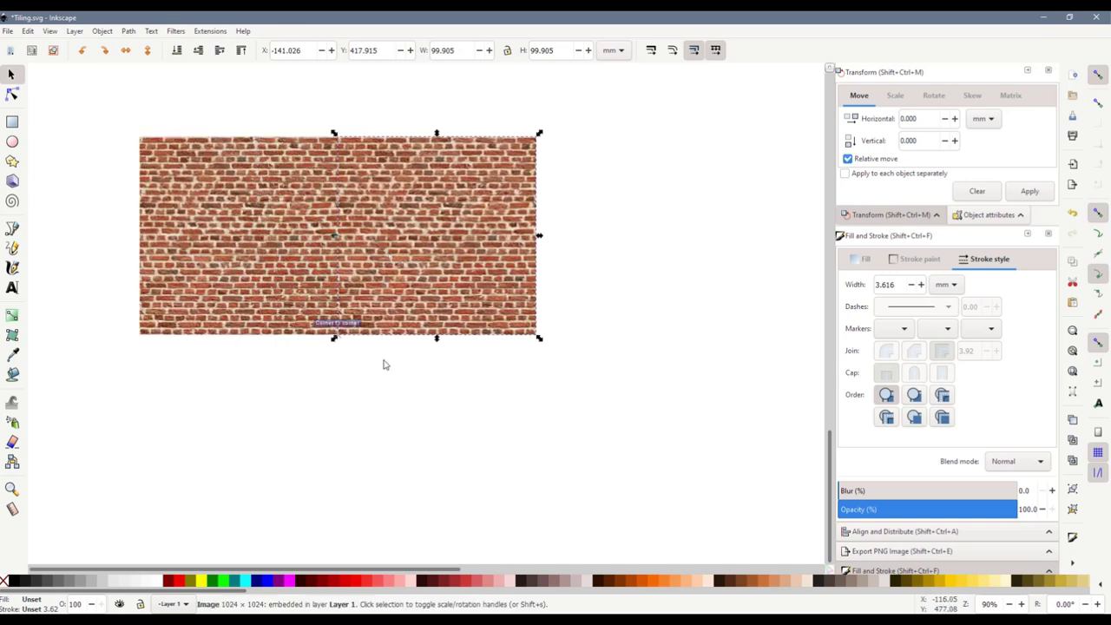
pyautogui.click(398, 418)
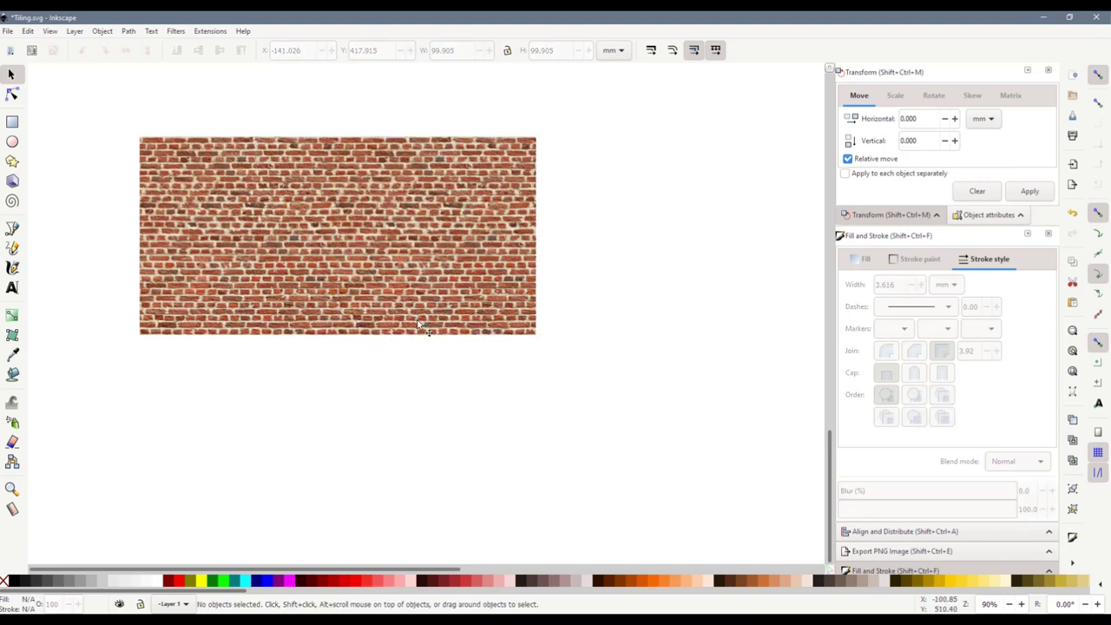
# Duplicate the two joined brick tiles and snap the copies directly beneath them, forming a two-by-two block
pyautogui.hotkey('ctrl', 'a')
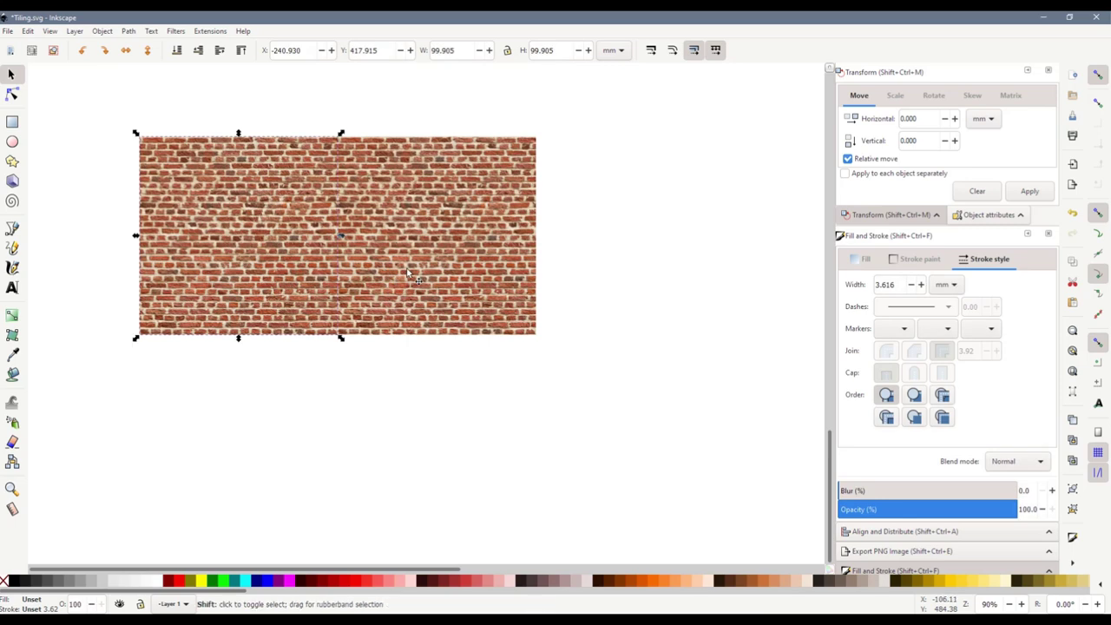
pyautogui.moveTo(408, 272); pyautogui.dragTo(435, 389)
pyautogui.click(599, 382)
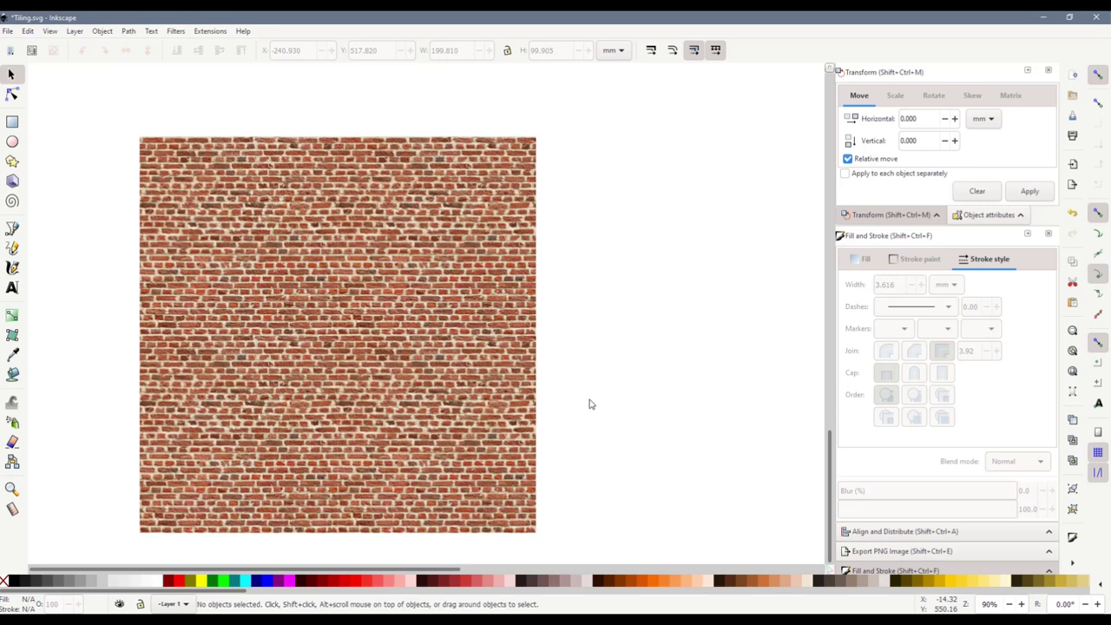
# Group the four brick tiles and move the group slightly aside
pyautogui.moveTo(85, 161); pyautogui.dragTo(611, 556)
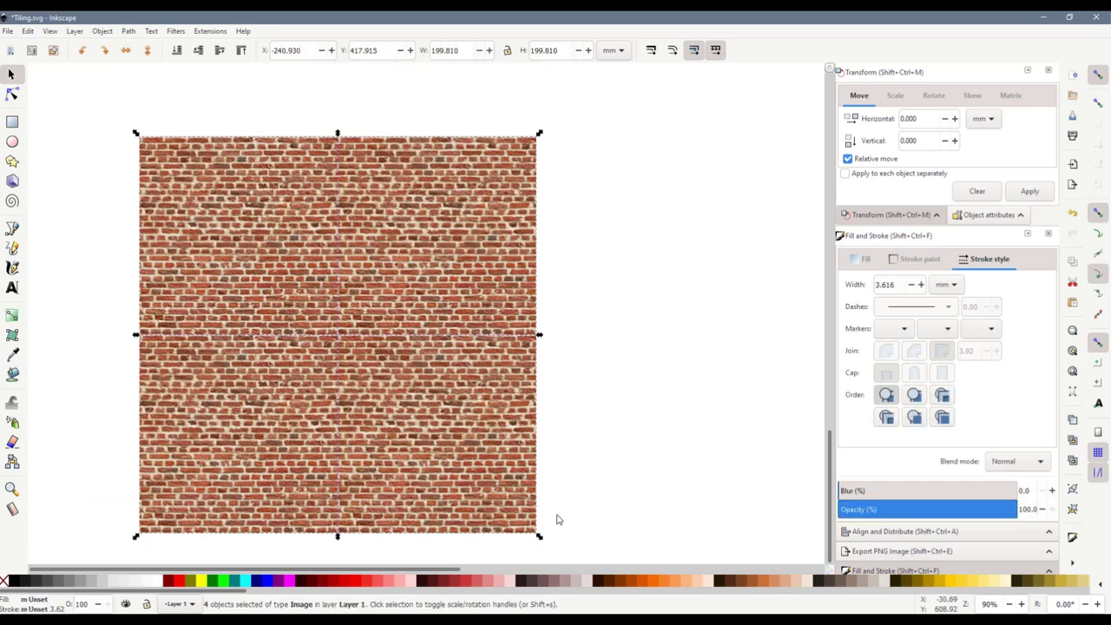
pyautogui.rightClick(395, 233)
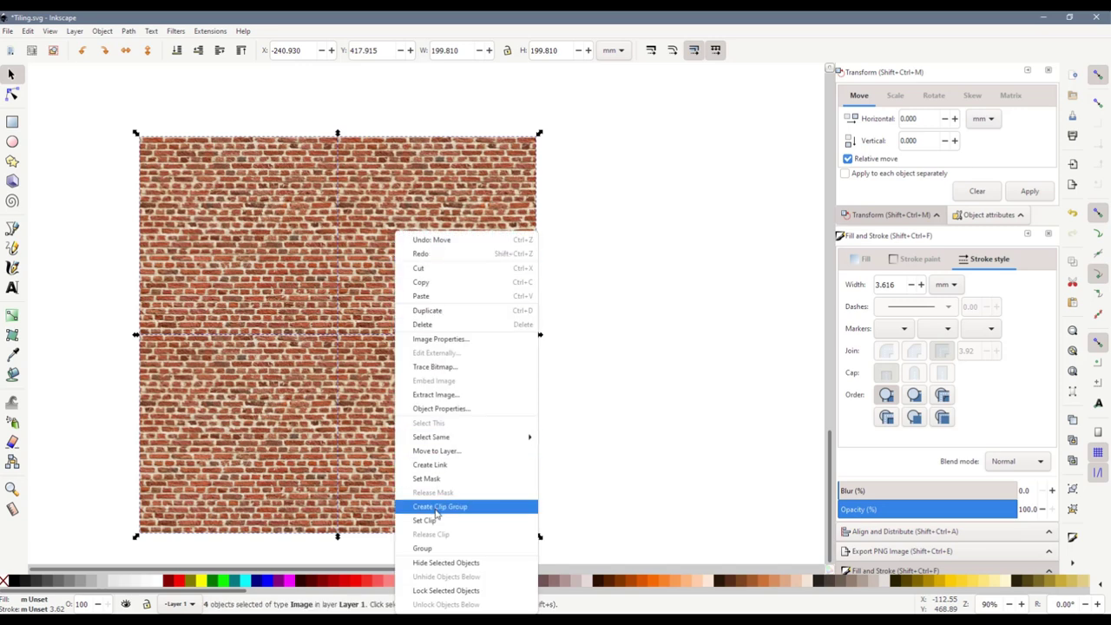
pyautogui.click(432, 549)
pyautogui.moveTo(490, 351); pyautogui.dragTo(562, 339)
pyautogui.scroll(-3, 605, 311)
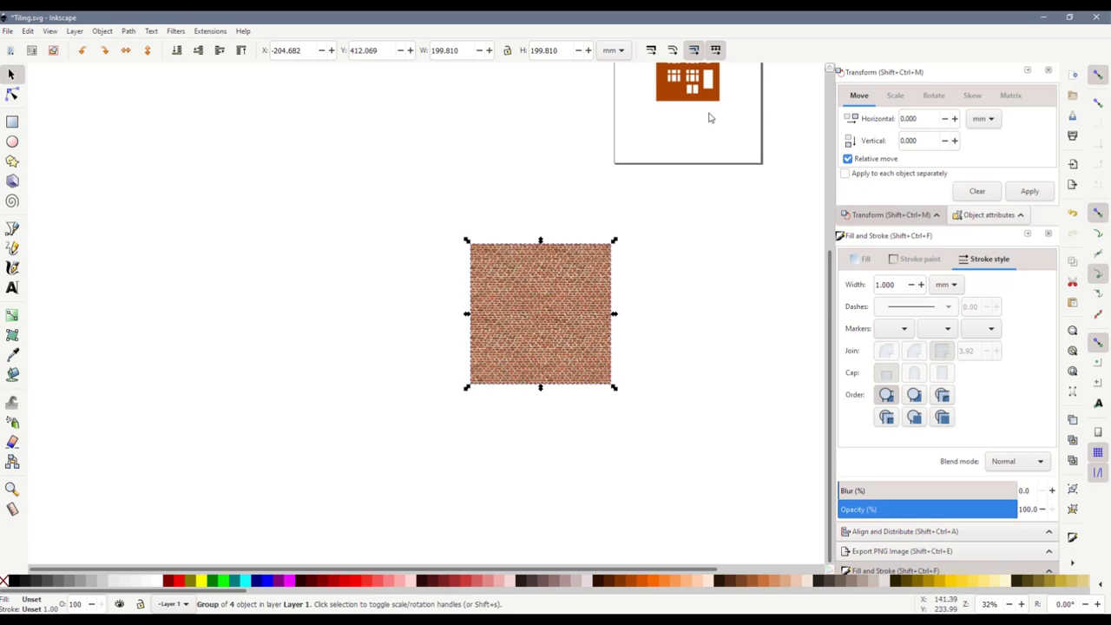
# Try clipping the grouped brick tiles to the orange facade placed on top of them
pyautogui.moveTo(697, 80); pyautogui.dragTo(551, 328)
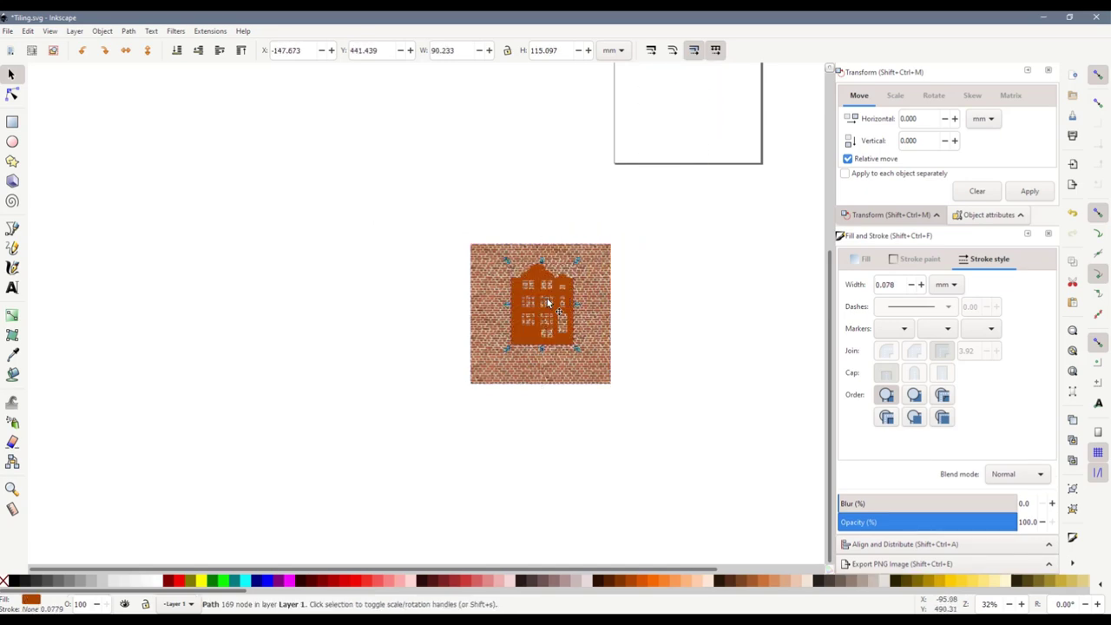
pyautogui.scroll(3, 551, 304)
pyautogui.keyDown('shift'); pyautogui.click(459, 262); pyautogui.keyUp('shift')
pyautogui.rightClick(458, 262)
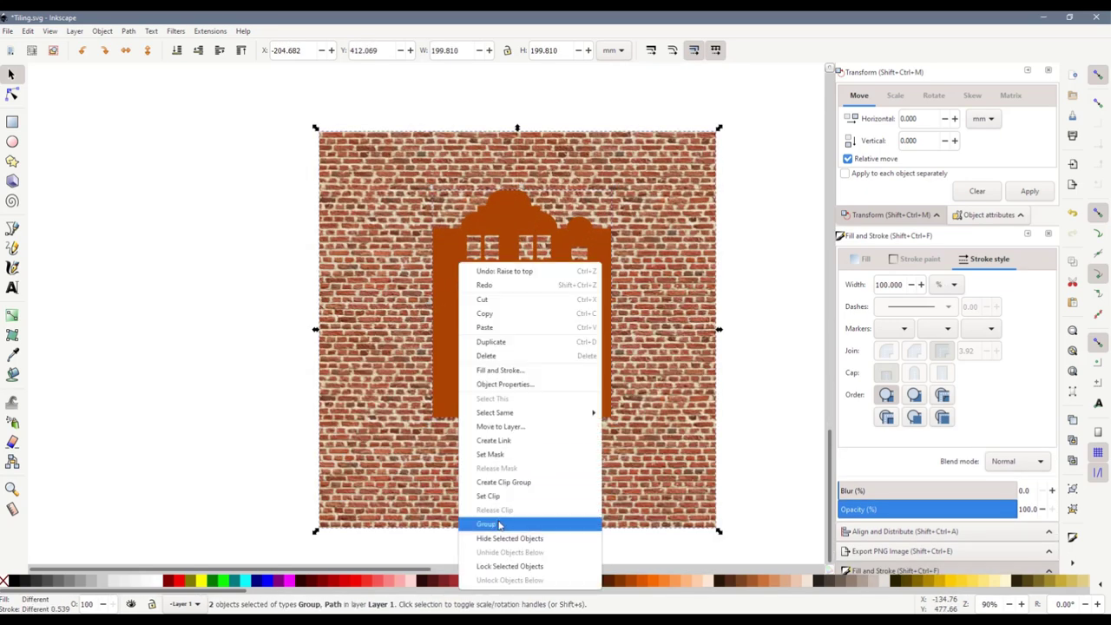
pyautogui.click(494, 496)
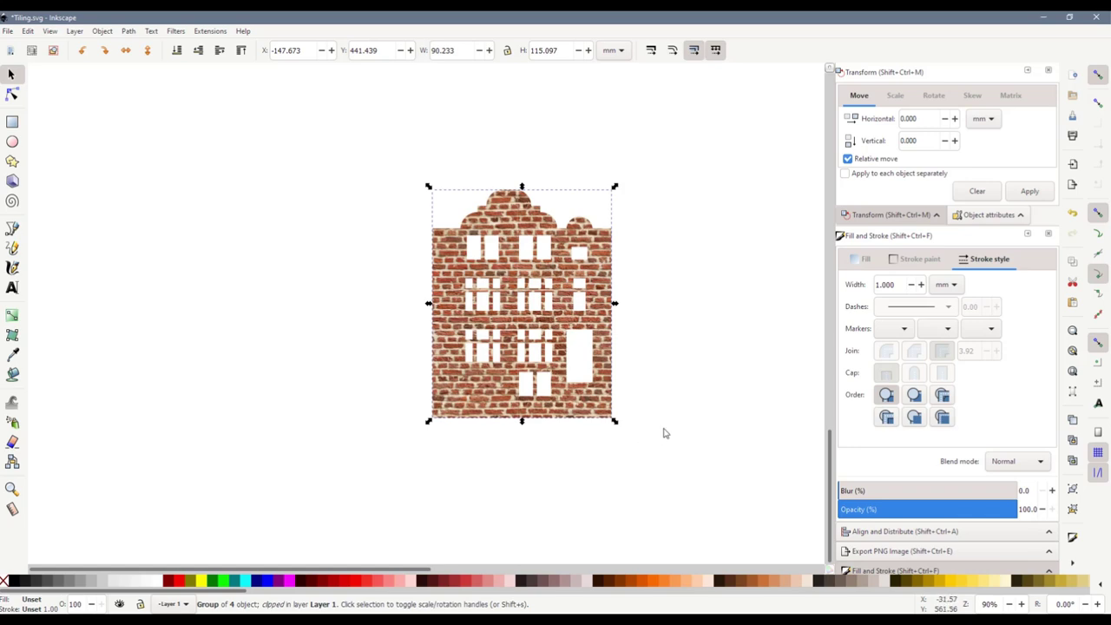
pyautogui.hotkey('ctrl', 'z')
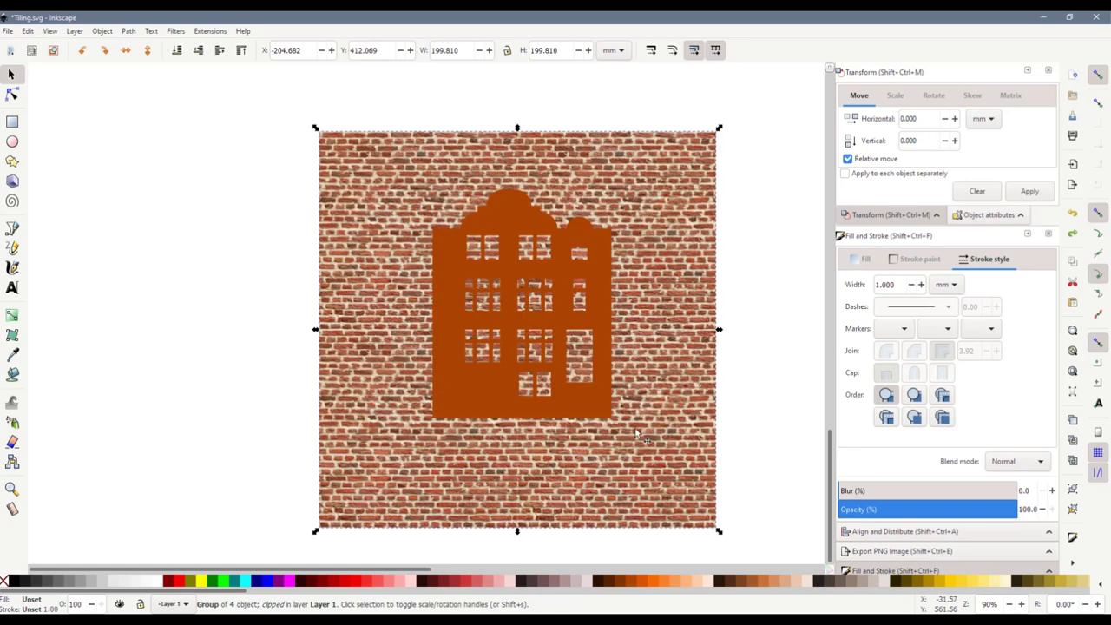
# Move the orange facade off the brick group and scale the group down to about 33 mm square
pyautogui.moveTo(494, 396); pyautogui.dragTo(155, 405)
pyautogui.moveTo(303, 102); pyautogui.dragTo(391, 341)
pyautogui.scroll(3, 391, 341)
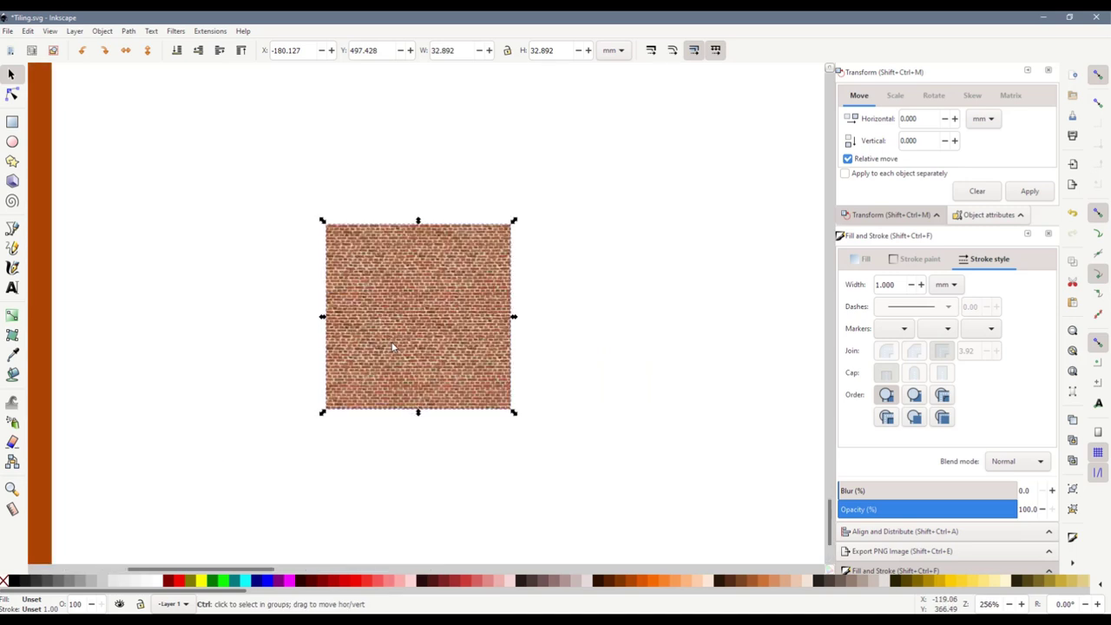
# Try moving the orange facade toward the small brick group
pyautogui.scroll(-2, 391, 341)
pyautogui.moveTo(48, 298); pyautogui.dragTo(330, 319)
pyautogui.hotkey('ctrl', 'z')
pyautogui.hotkey('ctrl', 'z')
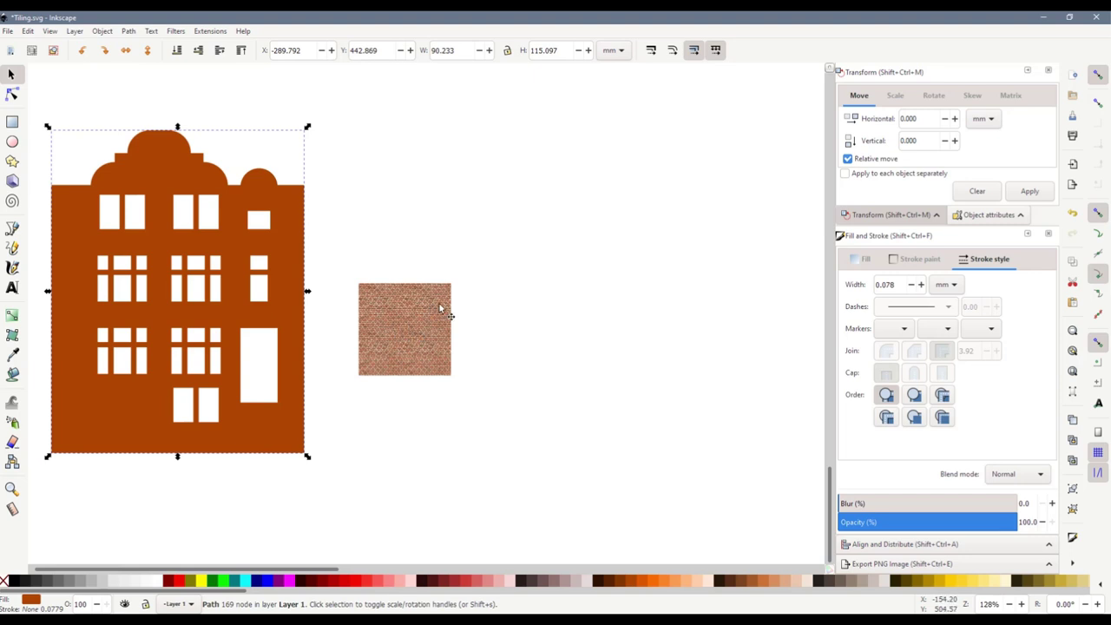
# Keep only a single brick tile about 16 mm square beside the facade and reposition the facade
pyautogui.click(363, 368)
pyautogui.moveTo(389, 329); pyautogui.dragTo(476, 325)
pyautogui.click(476, 325)
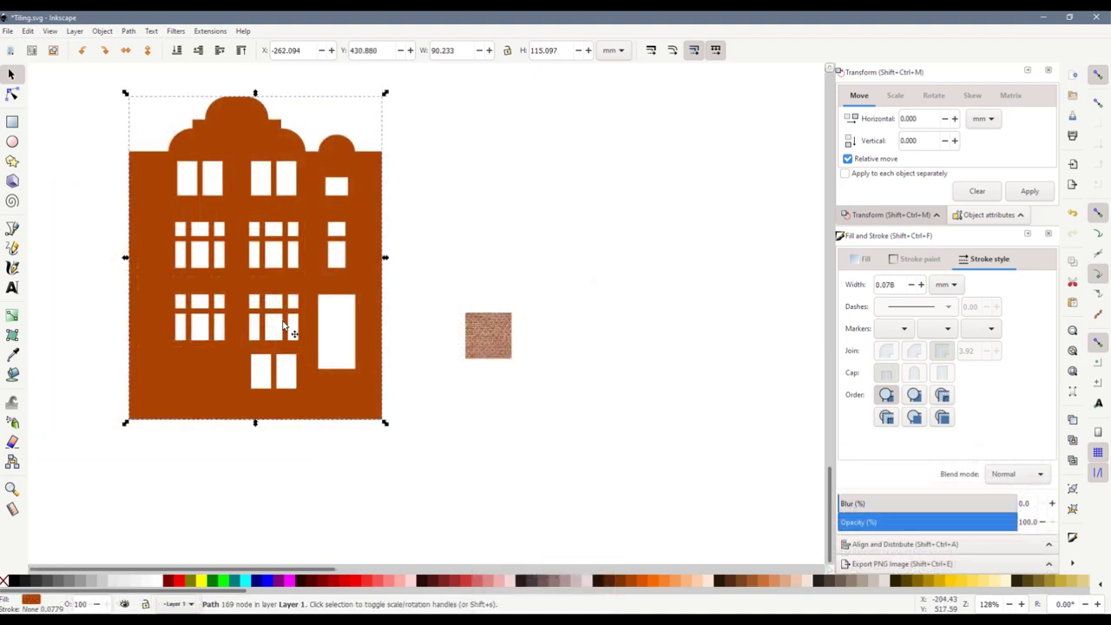
pyautogui.moveTo(285, 293); pyautogui.dragTo(266, 309)
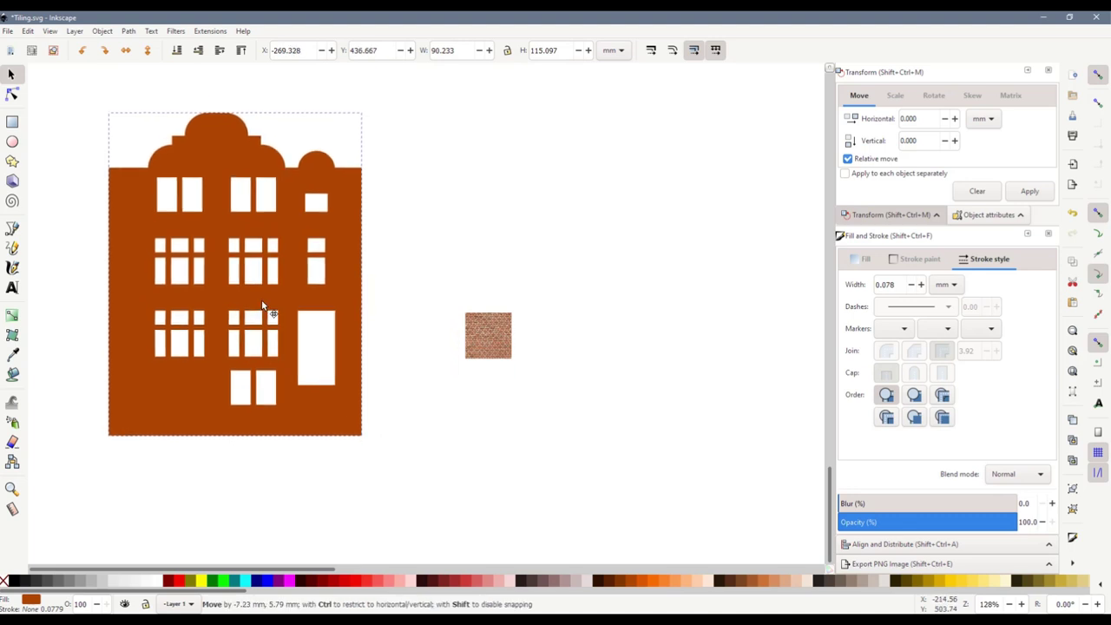
# Convert the small brick image tile into a reusable fill pattern
pyautogui.click(494, 339)
pyautogui.scroll(3, 495, 340)
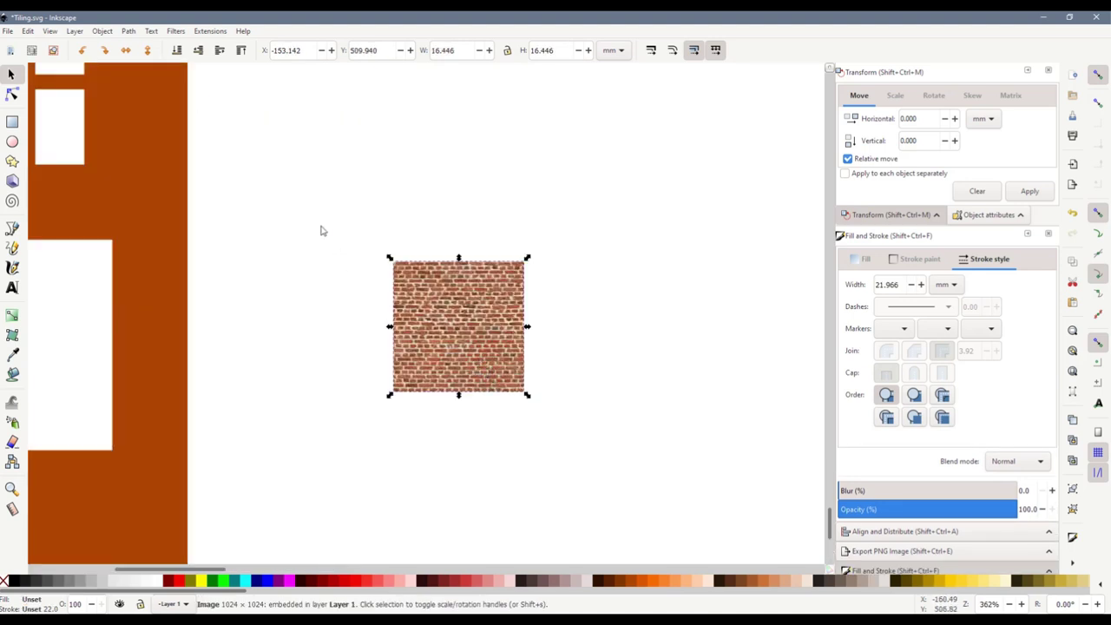
pyautogui.click(102, 31)
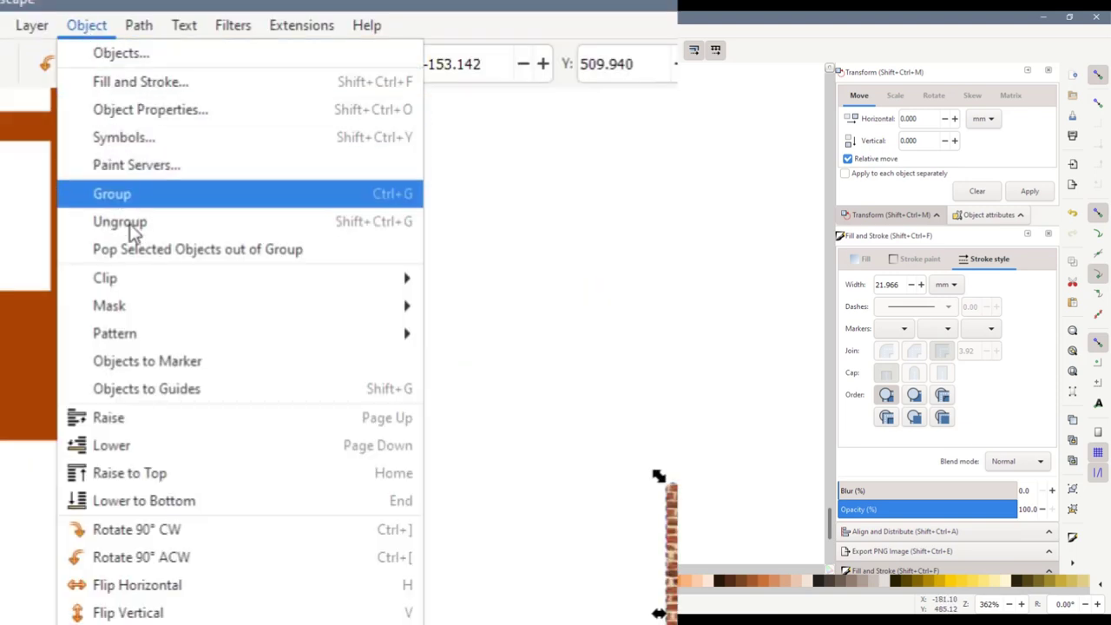
pyautogui.moveTo(137, 336)
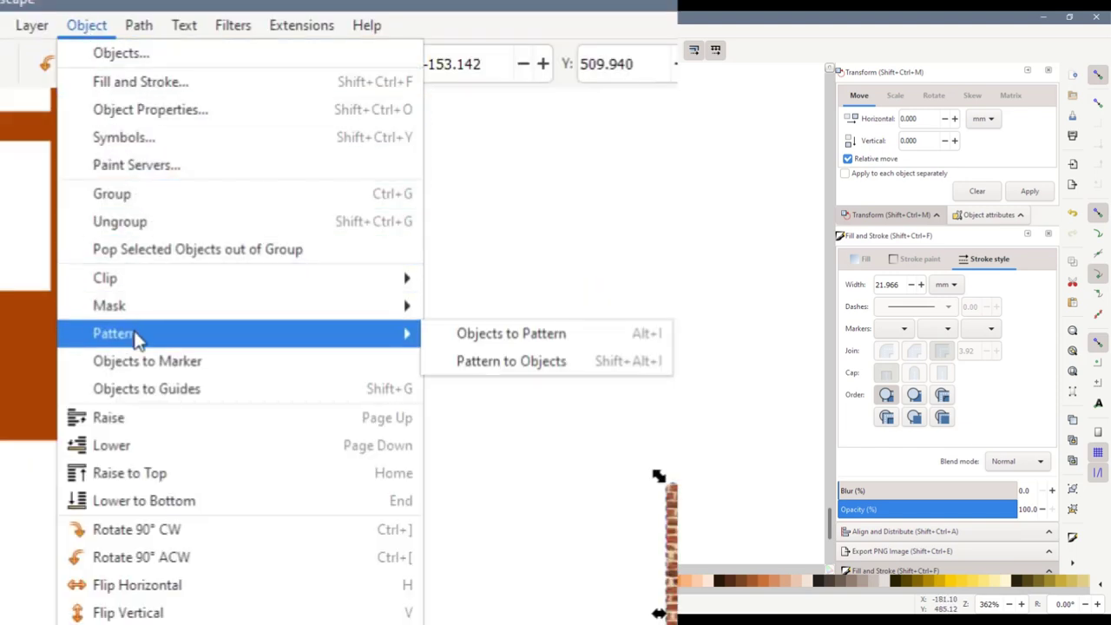
pyautogui.click(529, 338)
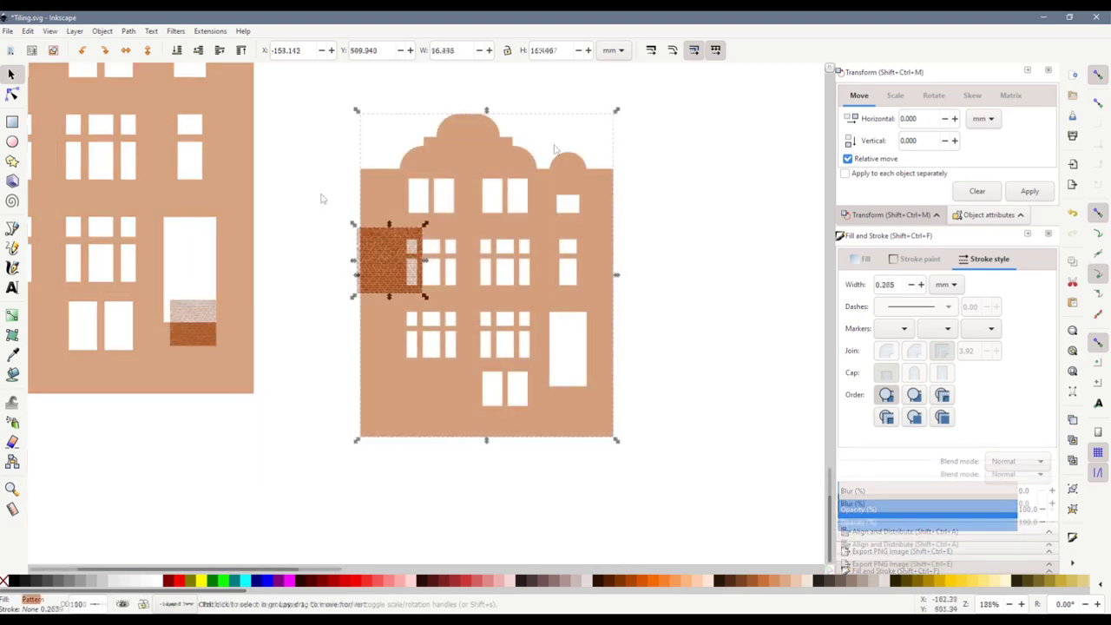
# Reposition the facade beside the brick tile and try flat palette colours on it, leaving it light red
pyautogui.moveTo(369, 336); pyautogui.dragTo(362, 342)
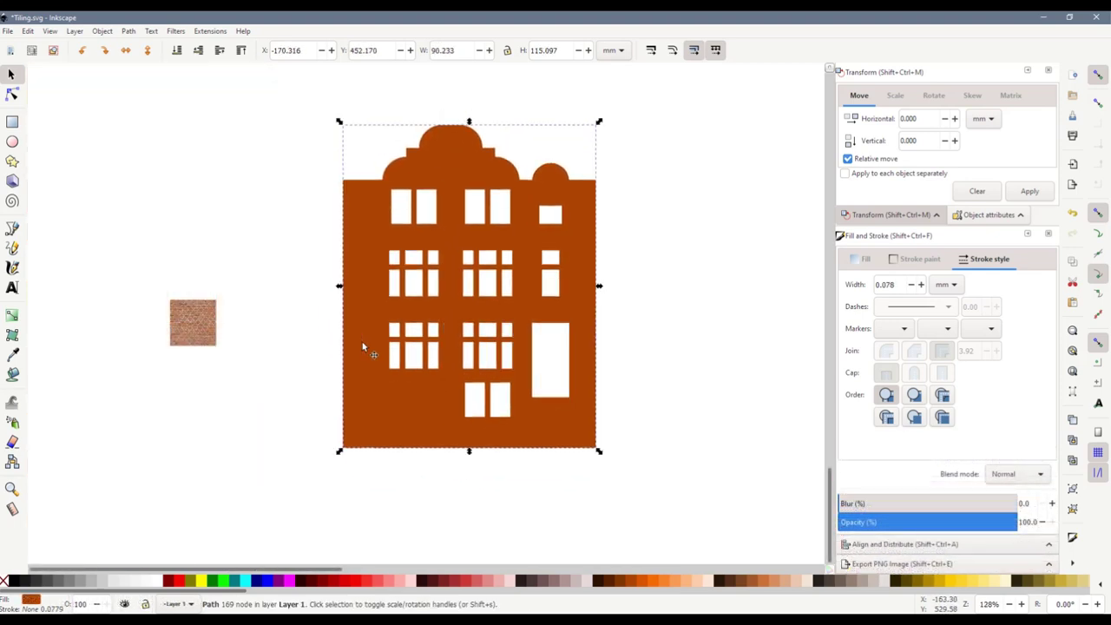
pyautogui.moveTo(416, 410); pyautogui.dragTo(399, 428)
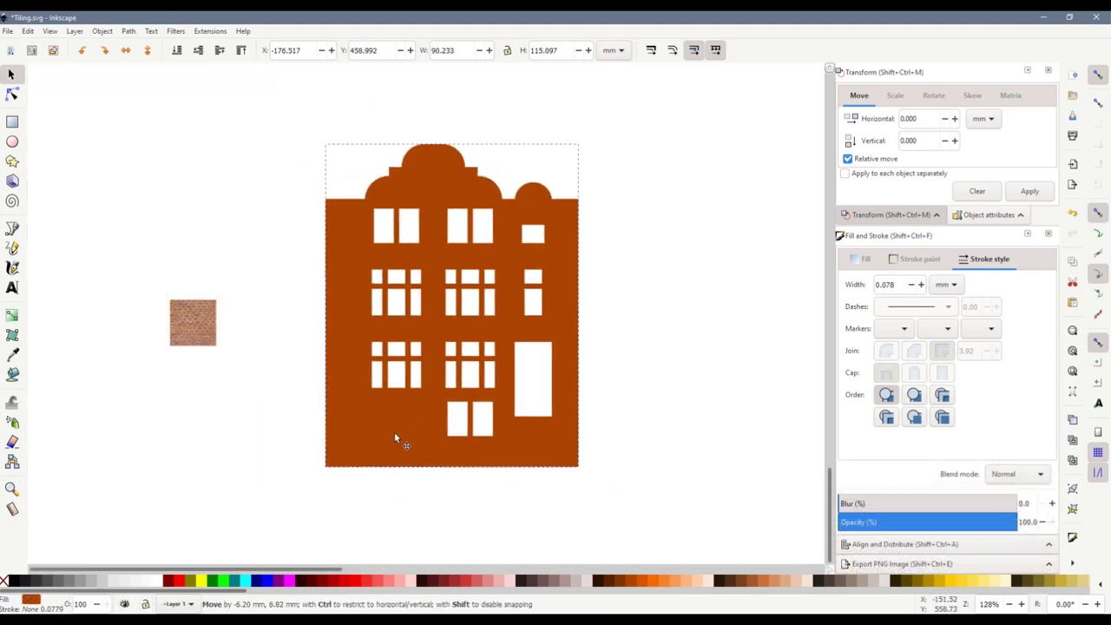
pyautogui.click(375, 581)
pyautogui.click(380, 587)
pyautogui.click(440, 588)
pyautogui.hotkey('ctrl', 'z')
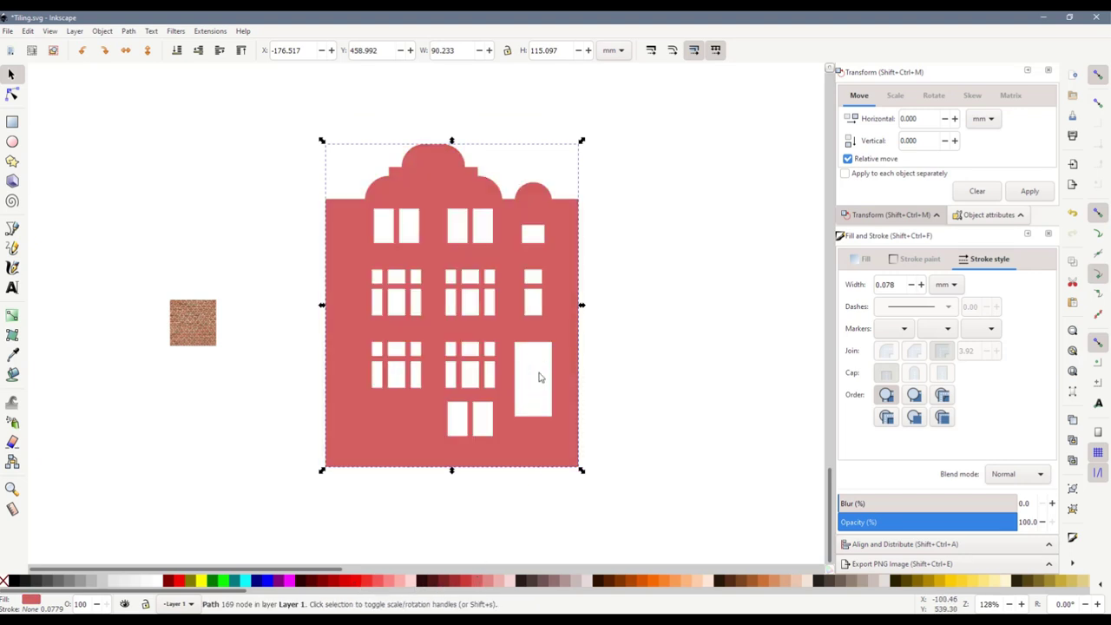
pyautogui.moveTo(516, 331); pyautogui.dragTo(468, 304)
pyautogui.moveTo(391, 158); pyautogui.dragTo(396, 181)
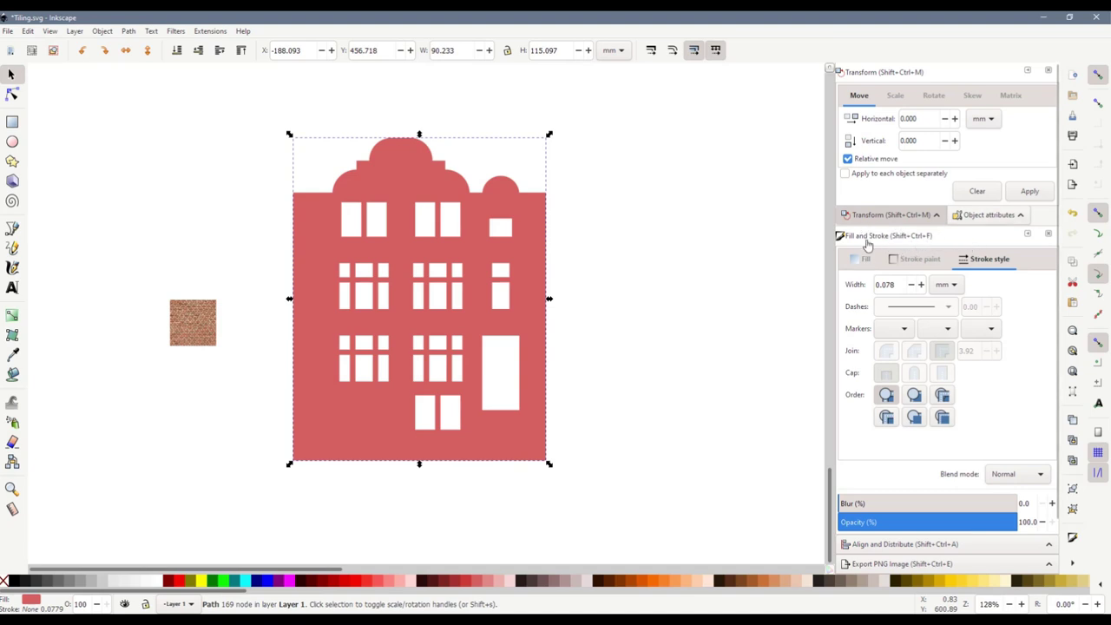
# Open the facade's Fill and Stroke settings and change its flat fill colour to green (5fd37fff)
pyautogui.hotkey('ctrl', 'f')
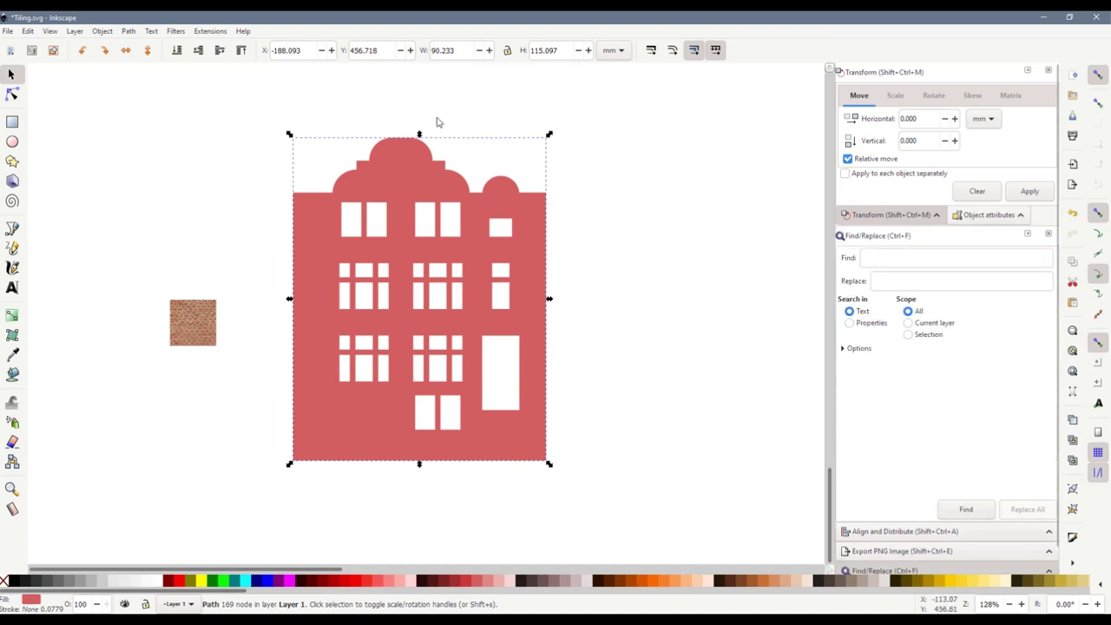
pyautogui.click(103, 32)
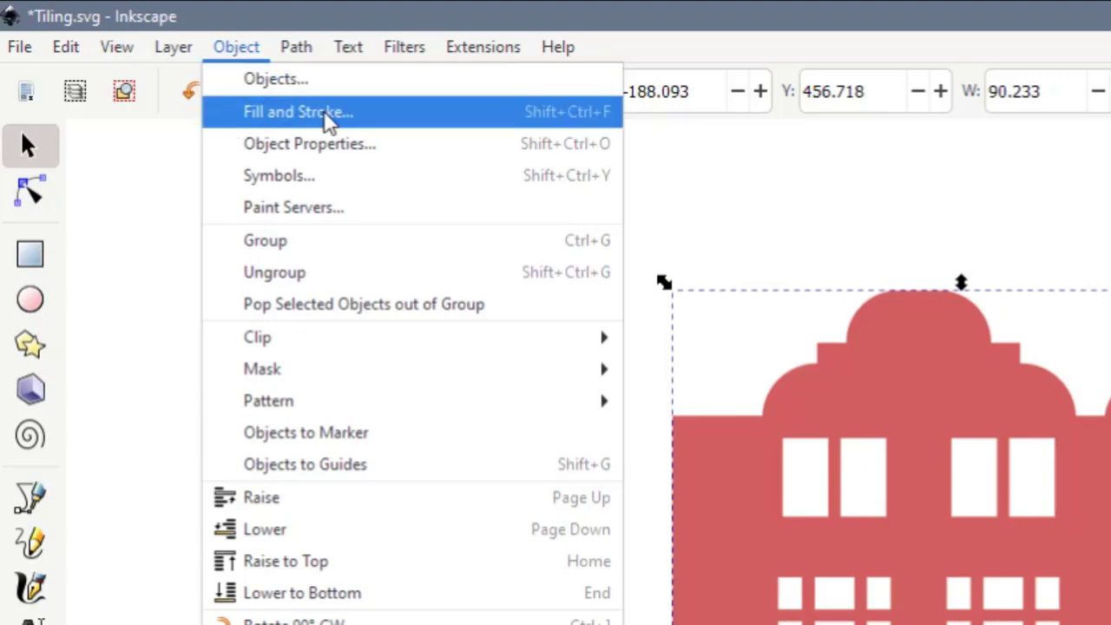
pyautogui.click(330, 122)
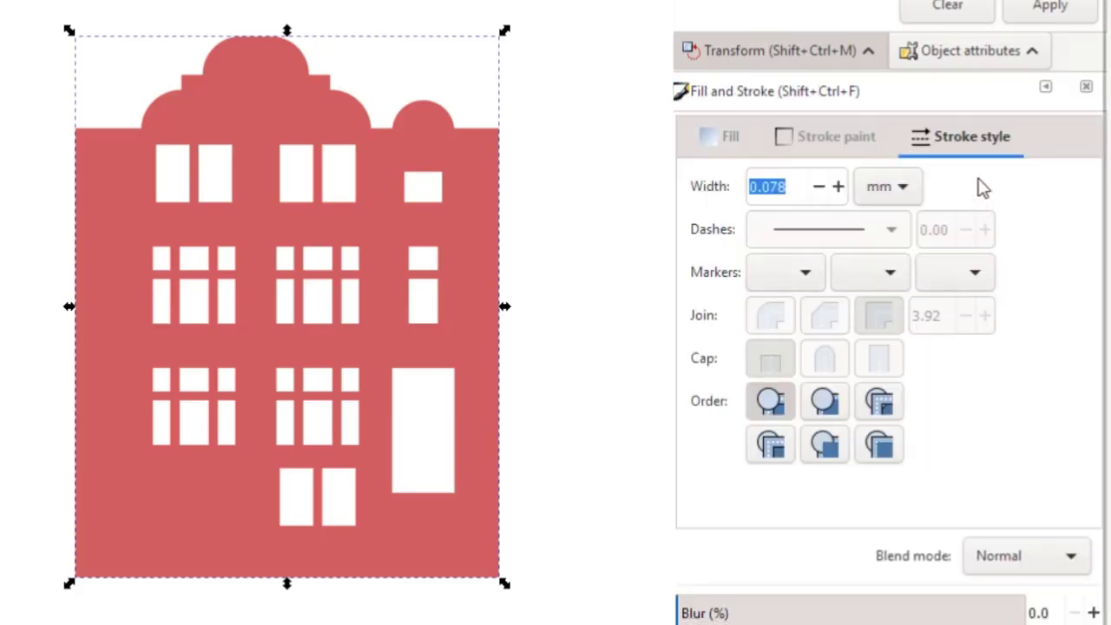
pyautogui.click(727, 147)
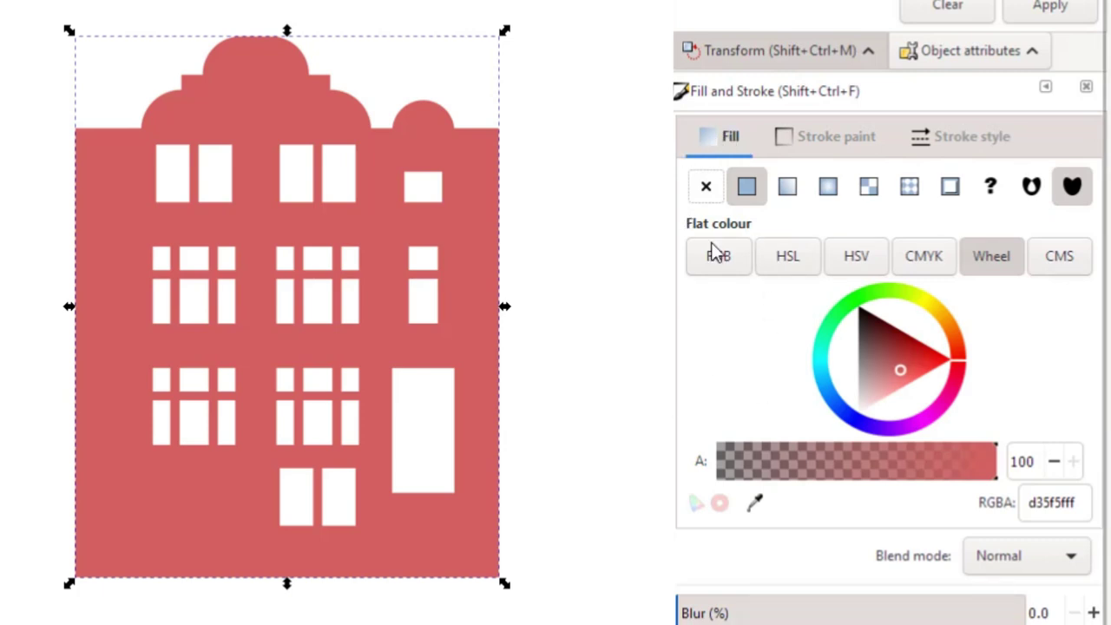
pyautogui.click(886, 300)
pyautogui.moveTo(885, 300)
pyautogui.mouseDown()
pyautogui.moveTo(856, 317)
pyautogui.moveTo(838, 408)
pyautogui.moveTo(952, 414)
pyautogui.moveTo(950, 371)
pyautogui.moveTo(911, 325)
pyautogui.moveTo(853, 328)
pyautogui.mouseUp()
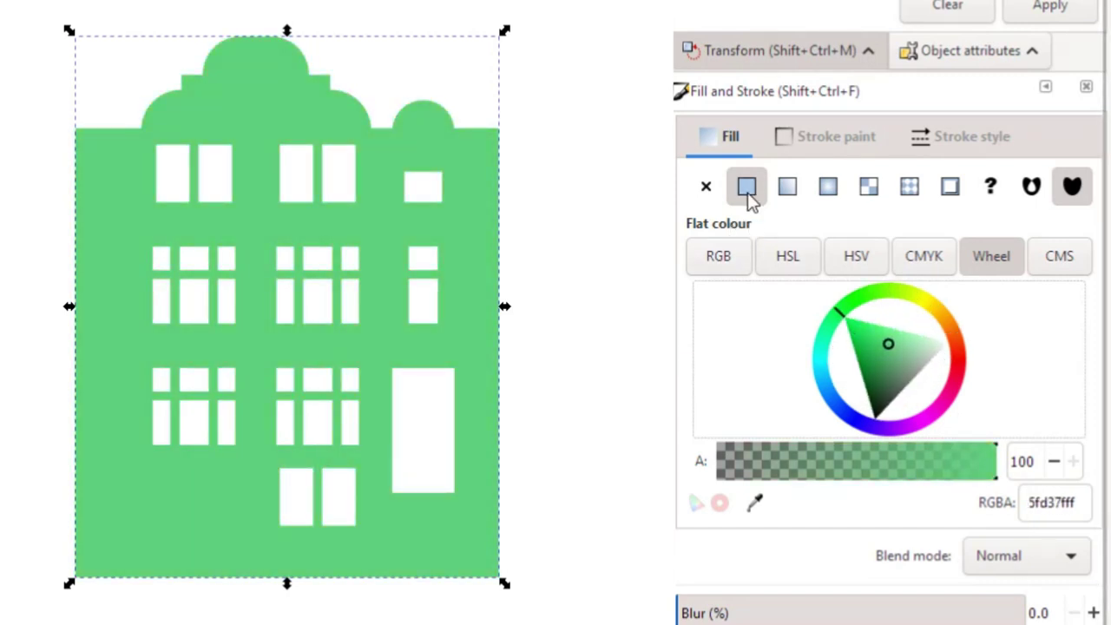
# Switch the facade to a pattern fill, try Stripes 1:1.5 white, 1:3 and 1:5, and settle on pattern991
pyautogui.click(912, 195)
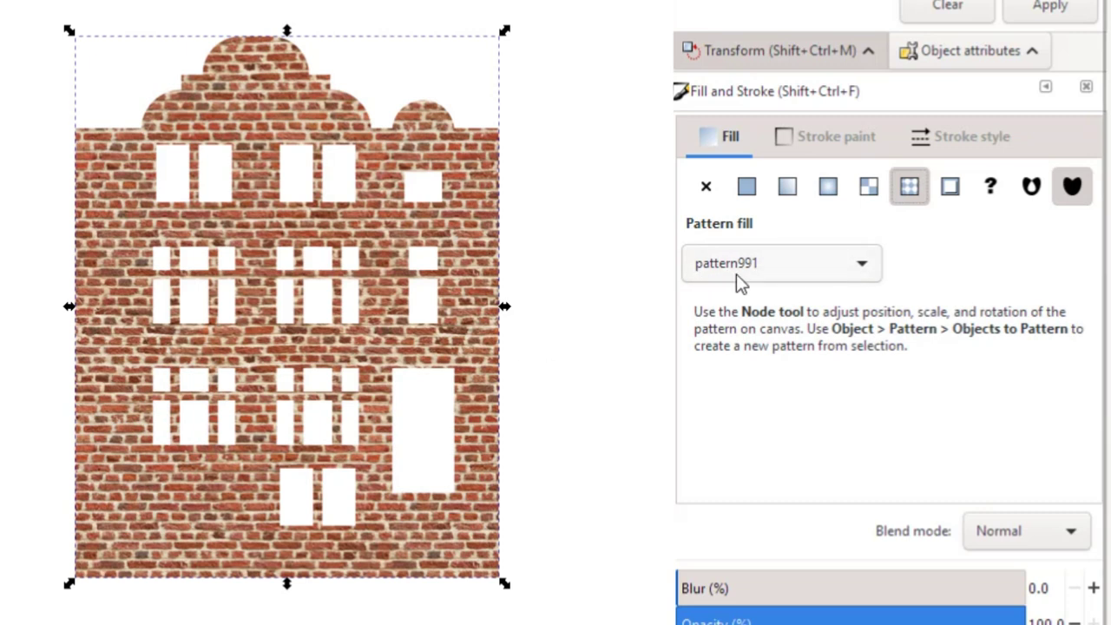
pyautogui.click(772, 276)
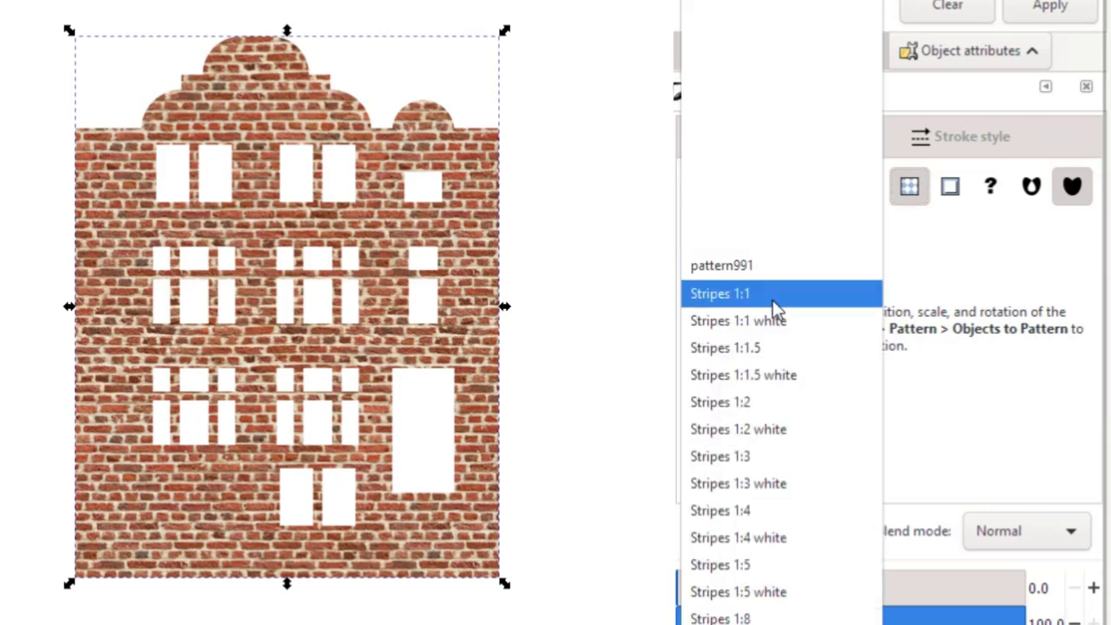
pyautogui.click(762, 374)
pyautogui.click(773, 266)
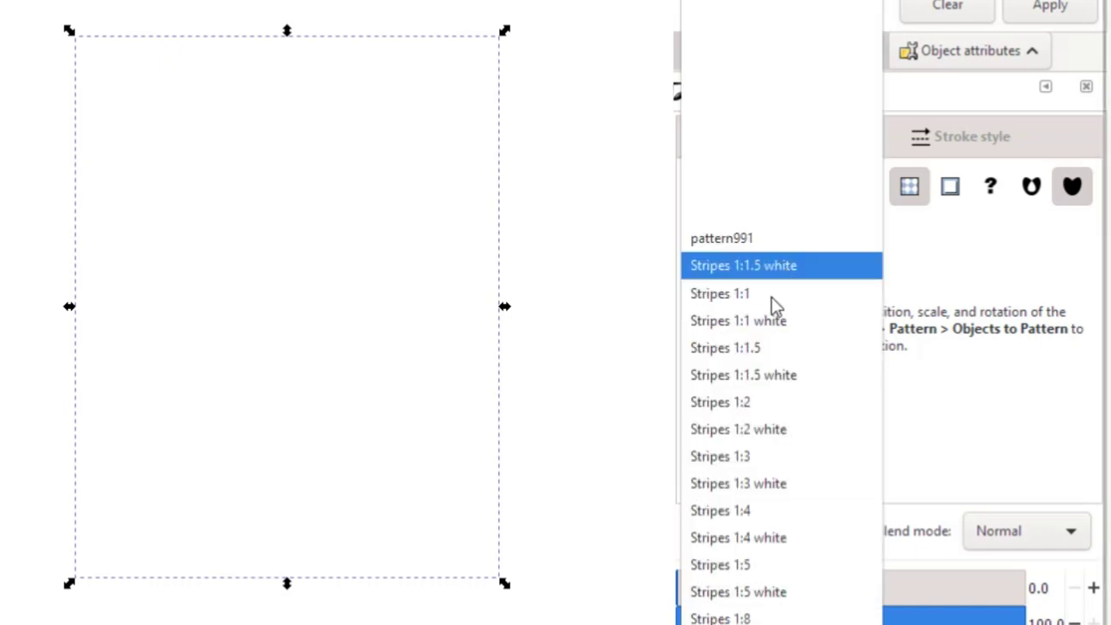
pyautogui.click(741, 454)
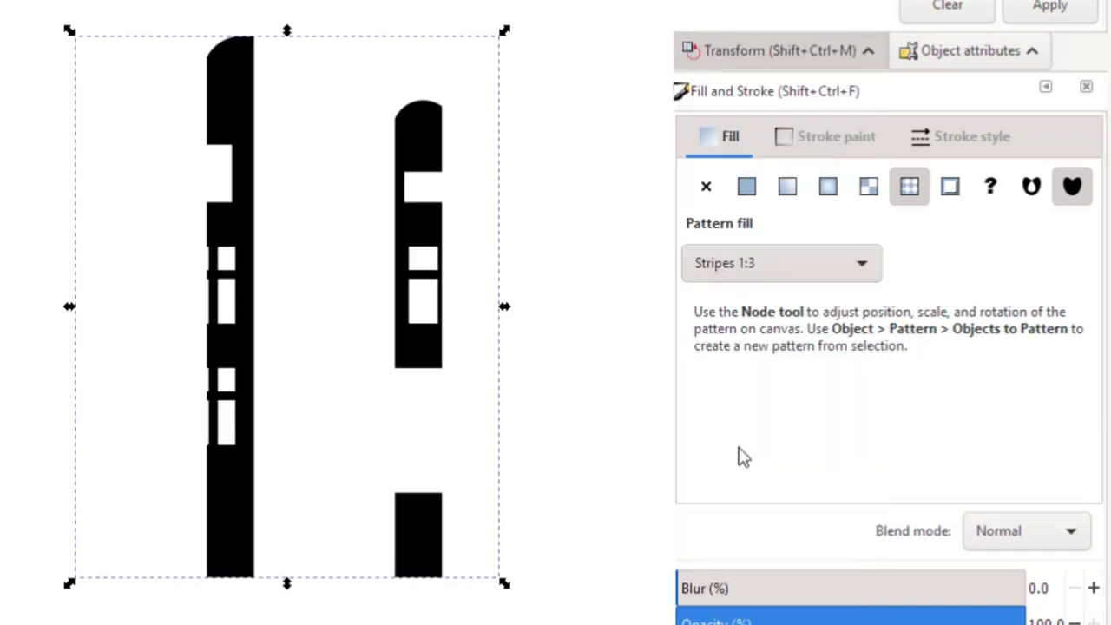
pyautogui.click(759, 280)
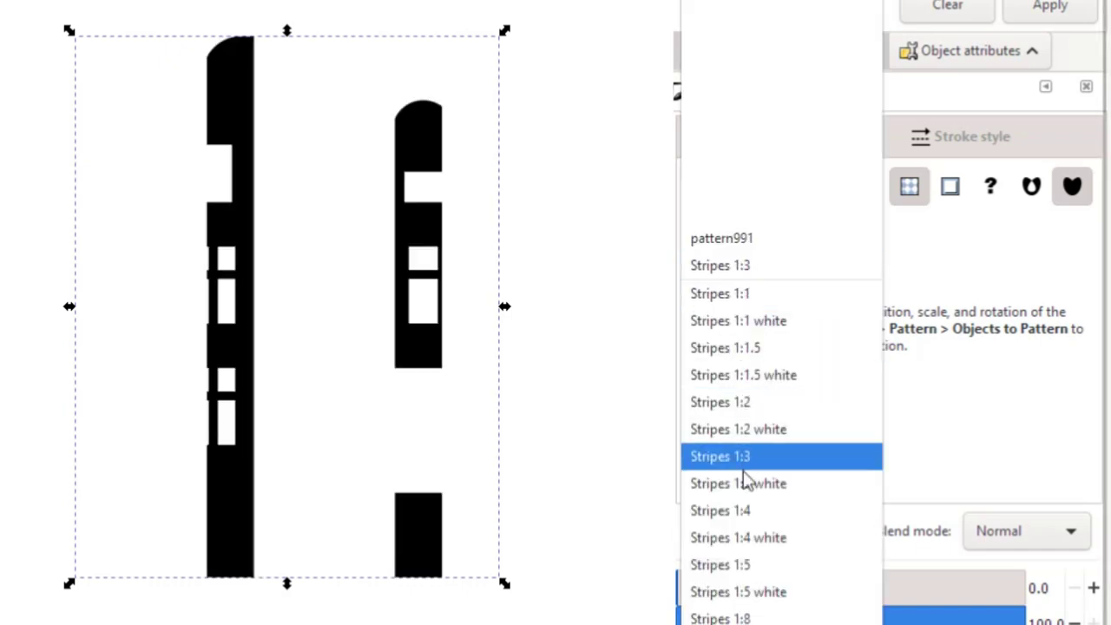
pyautogui.click(751, 565)
pyautogui.click(739, 263)
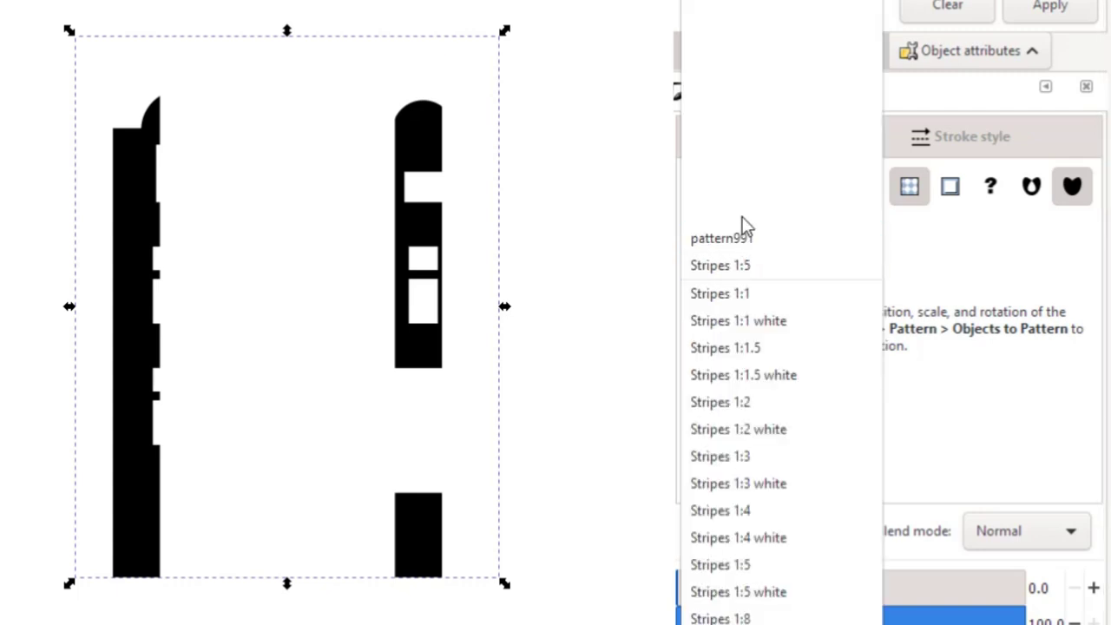
pyautogui.click(756, 243)
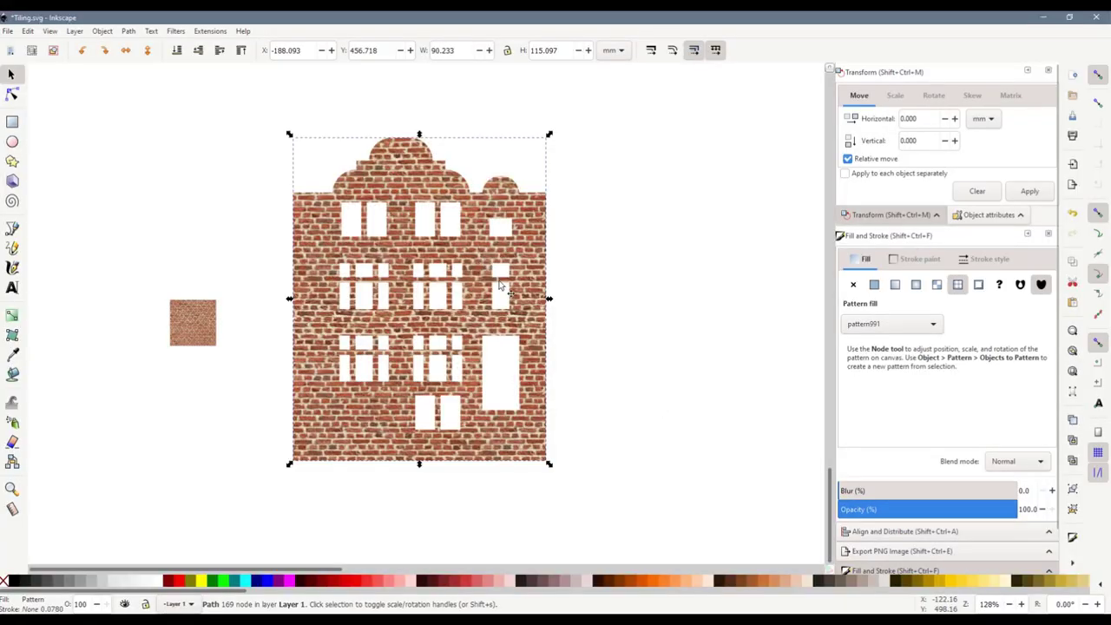
# Compare the brick size of the small tile with the facade's fill and shift the facade slightly beside the tile
pyautogui.moveTo(139, 523); pyautogui.dragTo(155, 507)
pyautogui.moveTo(339, 407); pyautogui.dragTo(317, 420)
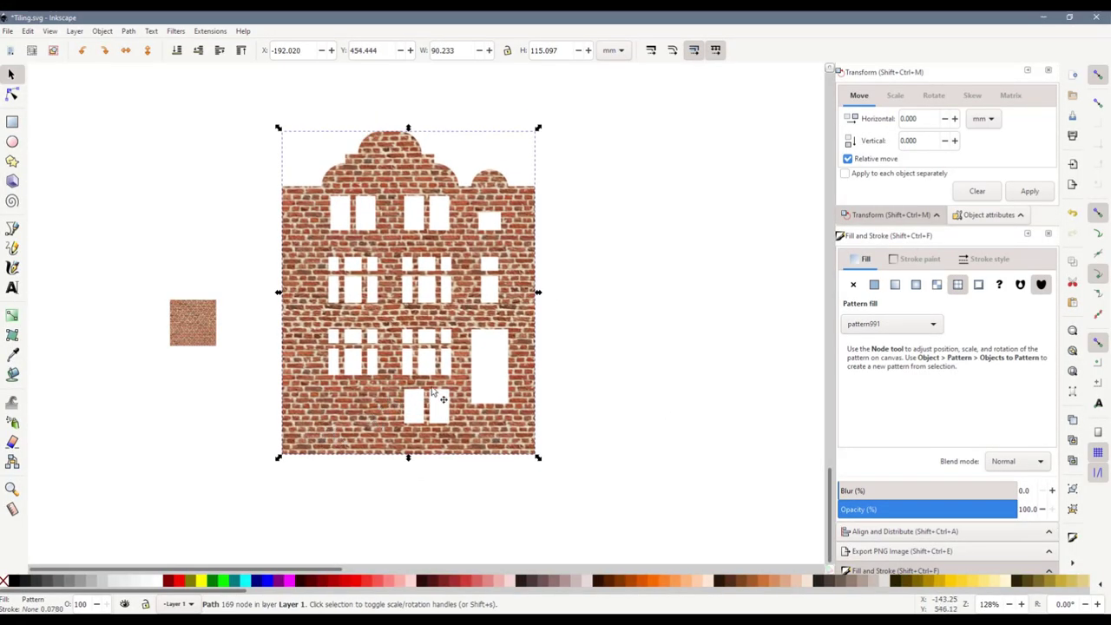
pyautogui.click(195, 336)
pyautogui.keyDown('ctrl'); pyautogui.scroll(5, 189, 319); pyautogui.keyUp('ctrl')
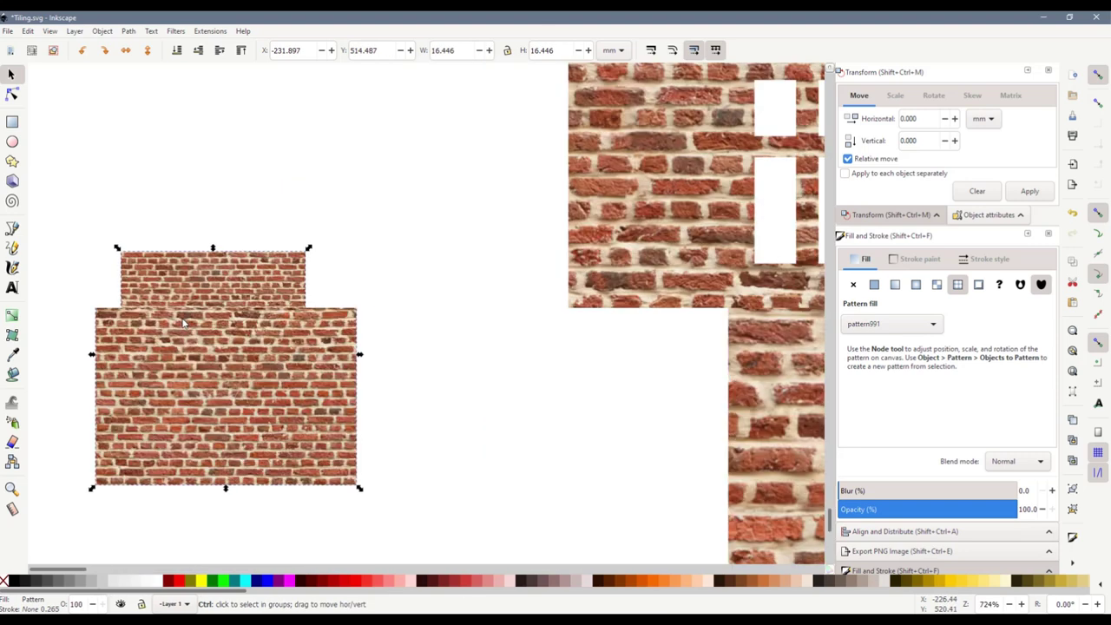
pyautogui.keyDown('ctrl'); pyautogui.scroll(-1, 196, 342); pyautogui.keyUp('ctrl')
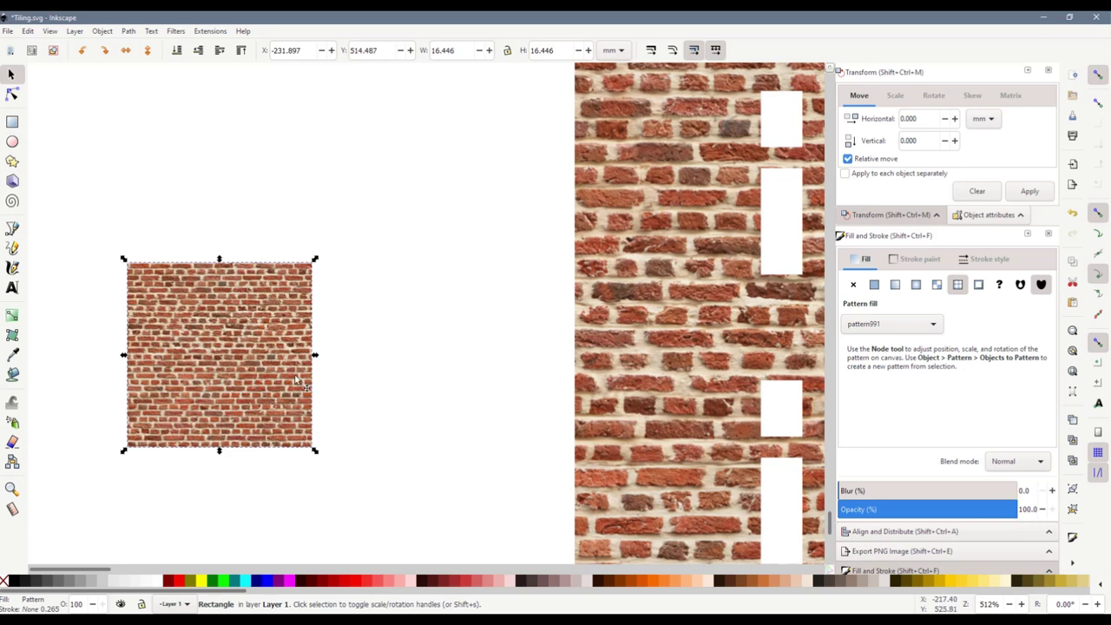
pyautogui.keyDown('ctrl'); pyautogui.scroll(-1, 404, 449); pyautogui.keyUp('ctrl')
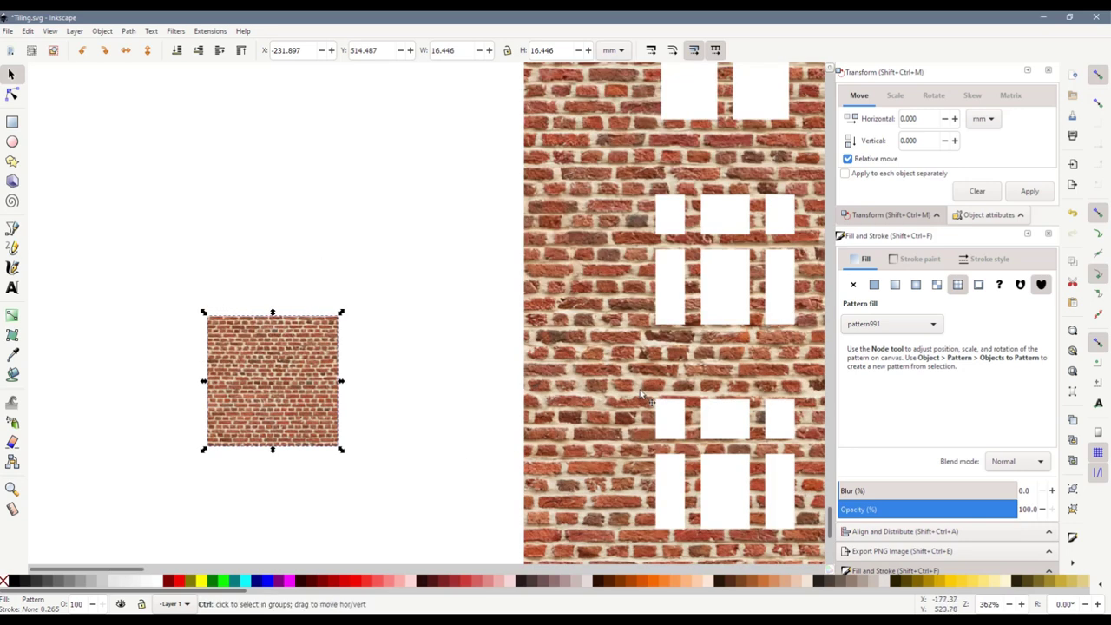
pyautogui.keyDown('ctrl'); pyautogui.scroll(-1, 642, 386); pyautogui.keyUp('ctrl')
pyautogui.moveTo(183, 572); pyautogui.dragTo(241, 573)
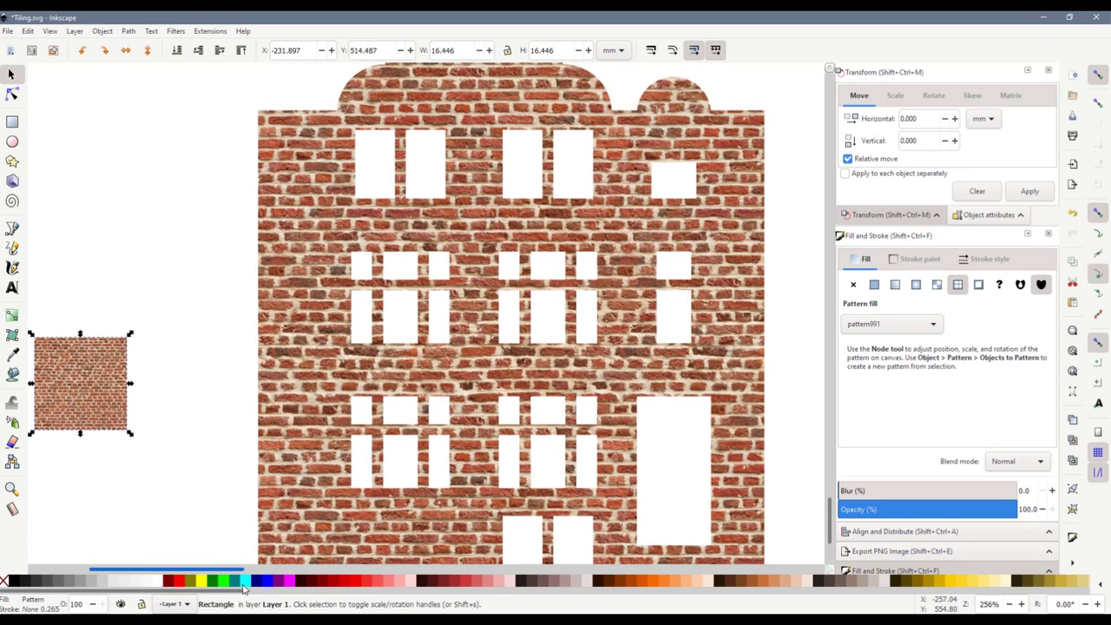
pyautogui.keyDown('ctrl'); pyautogui.scroll(-1, 534, 412); pyautogui.keyUp('ctrl')
pyautogui.moveTo(399, 391); pyautogui.dragTo(389, 378)
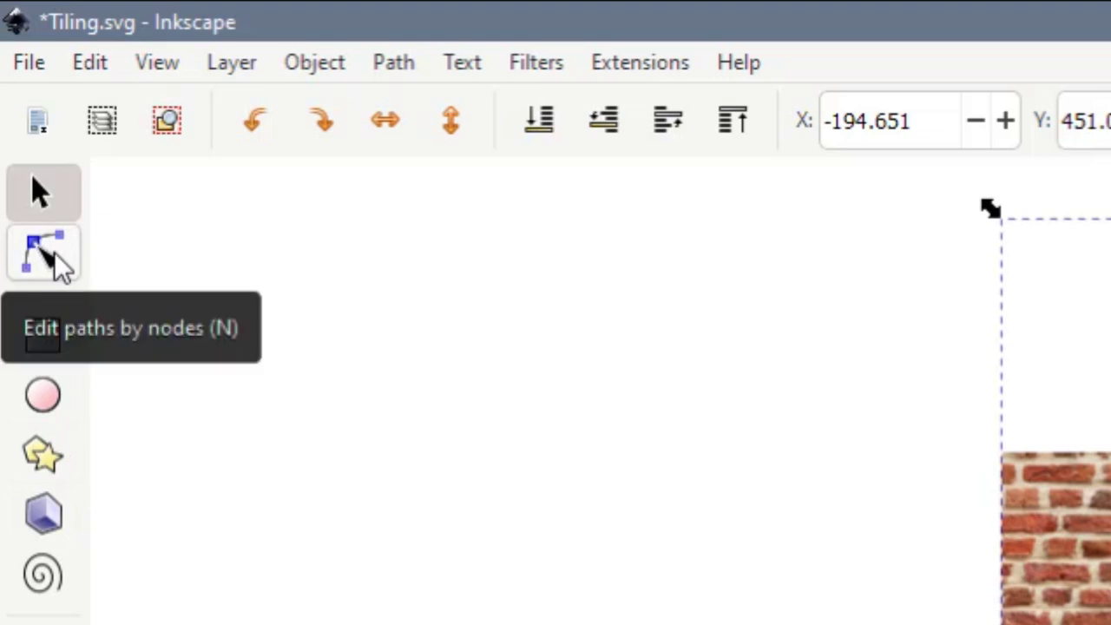
# Try reshaping the facade by moving its upper-left corner node and window corner nodes, and undo these node edits
pyautogui.click(54, 265)
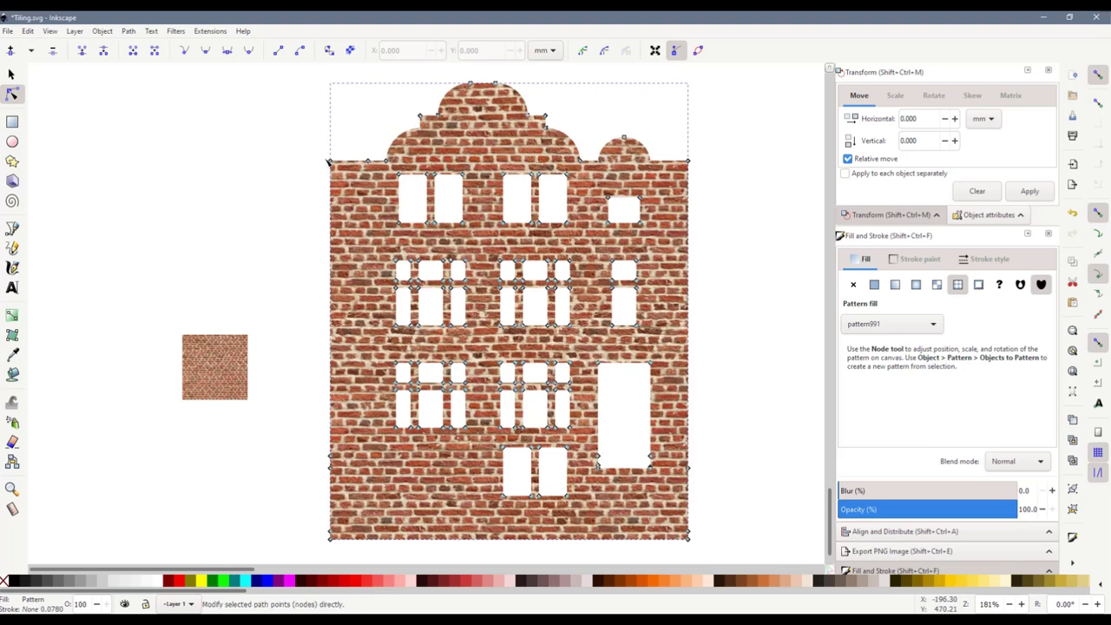
pyautogui.moveTo(329, 161); pyautogui.dragTo(208, 198)
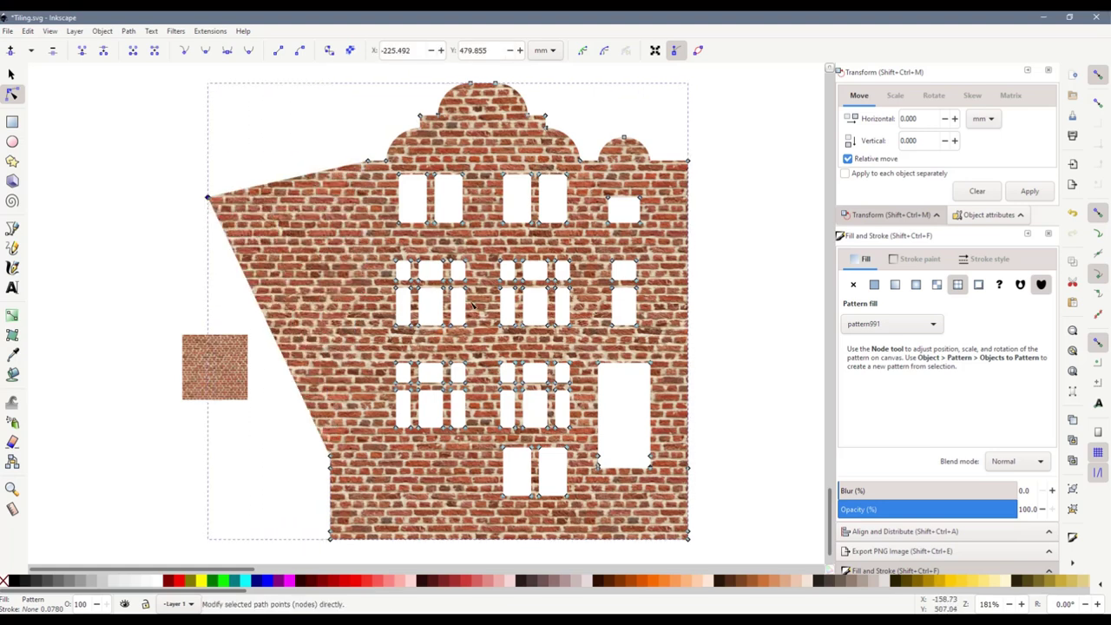
pyautogui.moveTo(401, 264); pyautogui.dragTo(286, 225)
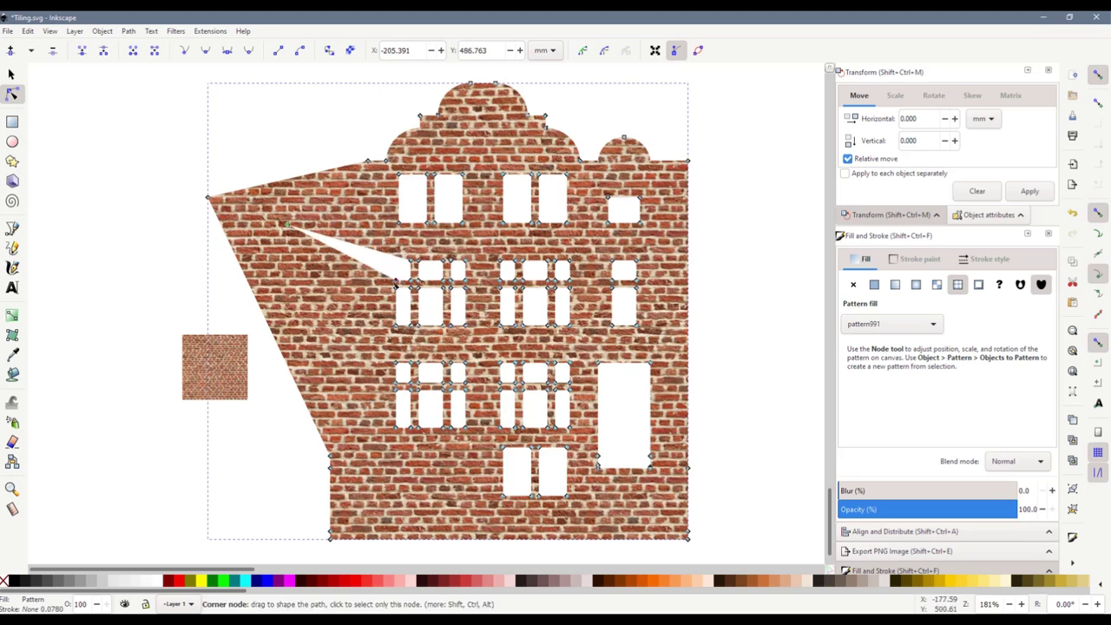
pyautogui.moveTo(401, 283); pyautogui.dragTo(342, 293)
pyautogui.hotkey('ctrl', 'z')
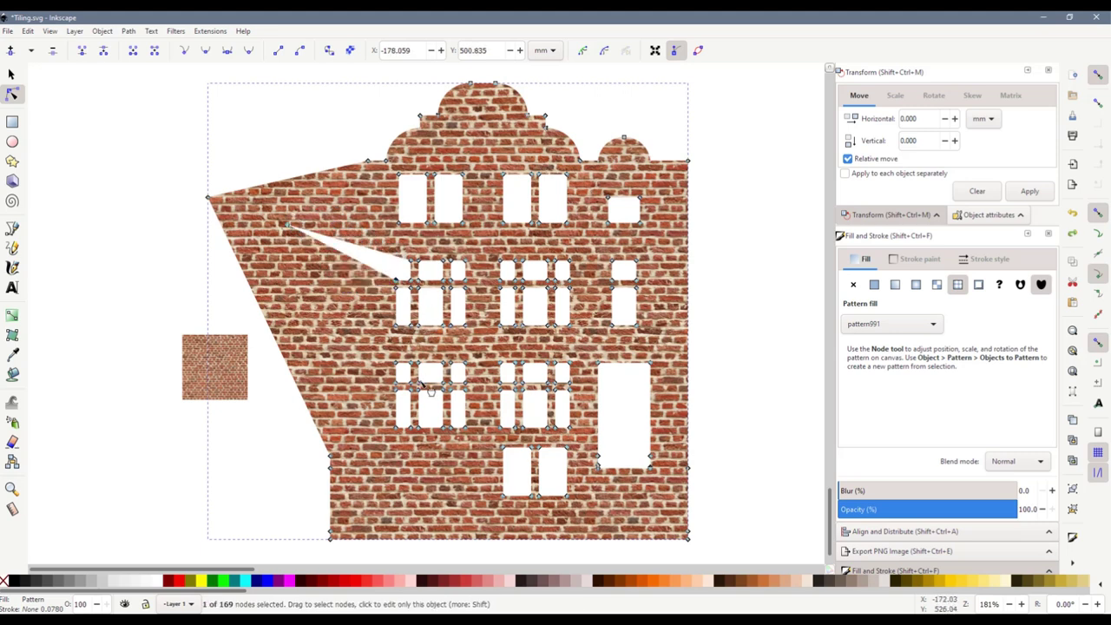
pyautogui.hotkey('ctrl', 'z')
pyautogui.hotkey('ctrl', 'z')
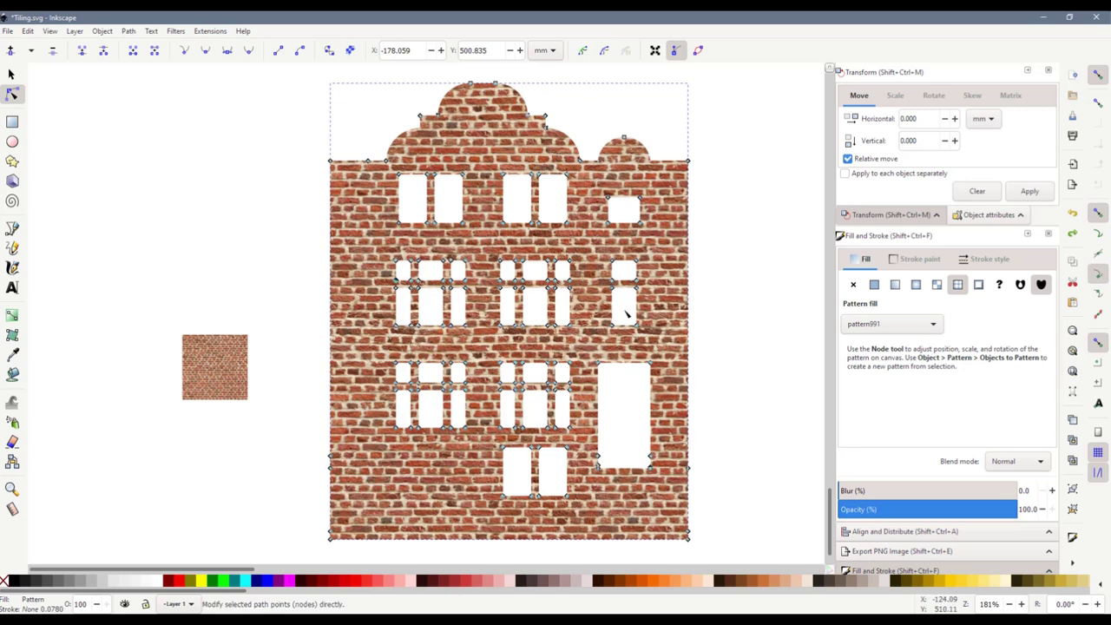
# Locate the pattern handles that belong to the facade's brick fill and bring them close beside the facade
pyautogui.scroll(-1, 625, 313)
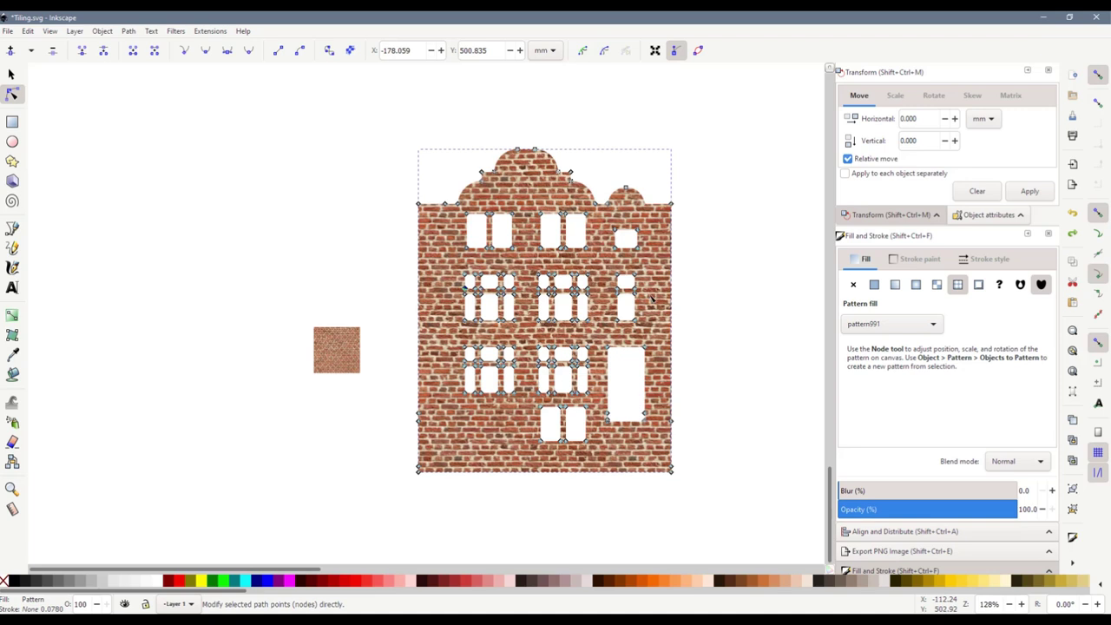
pyautogui.scroll(-1, 667, 284)
pyautogui.scroll(-3, 667, 283)
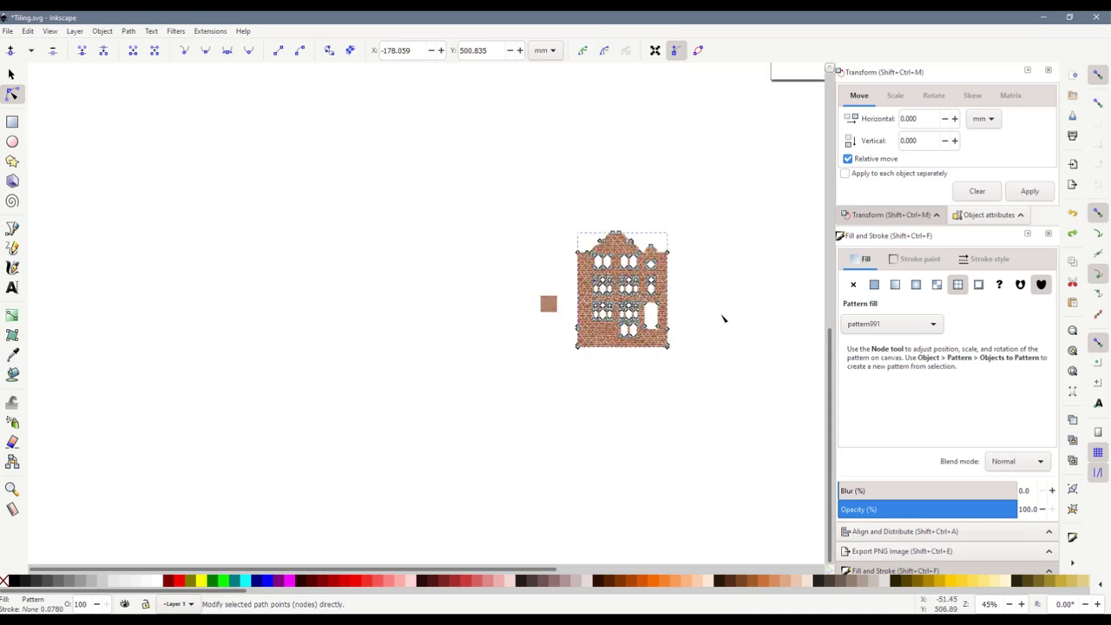
pyautogui.hscroll(3, 558, 568)
pyautogui.scroll(-3, 677, 240)
pyautogui.scroll(-2, 752, 289)
pyautogui.scroll(3, 764, 289)
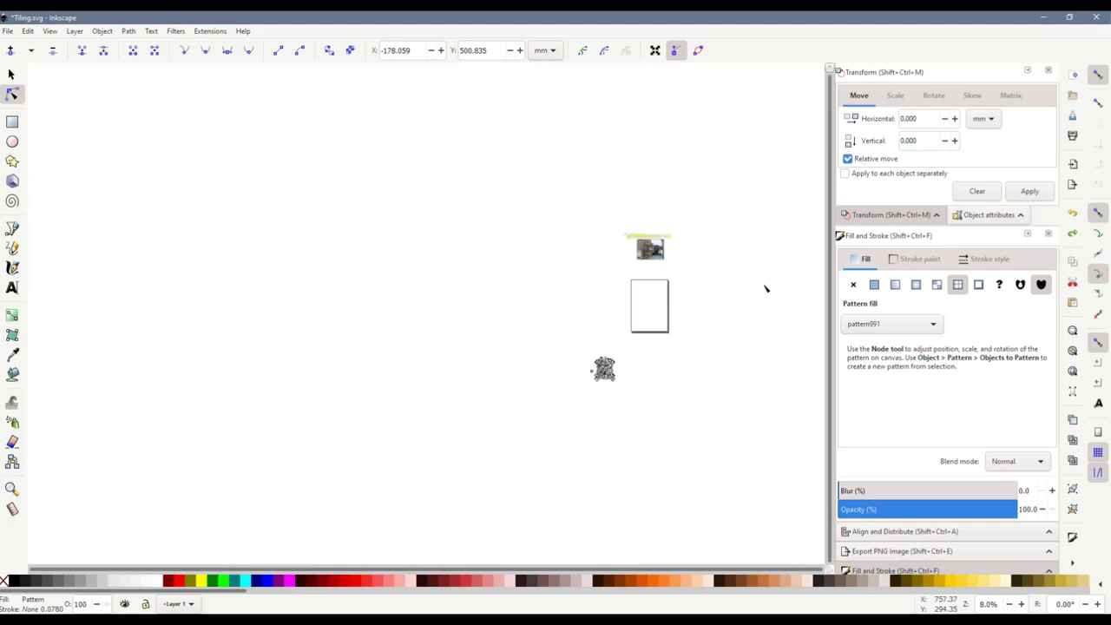
pyautogui.scroll(-1, 745, 356)
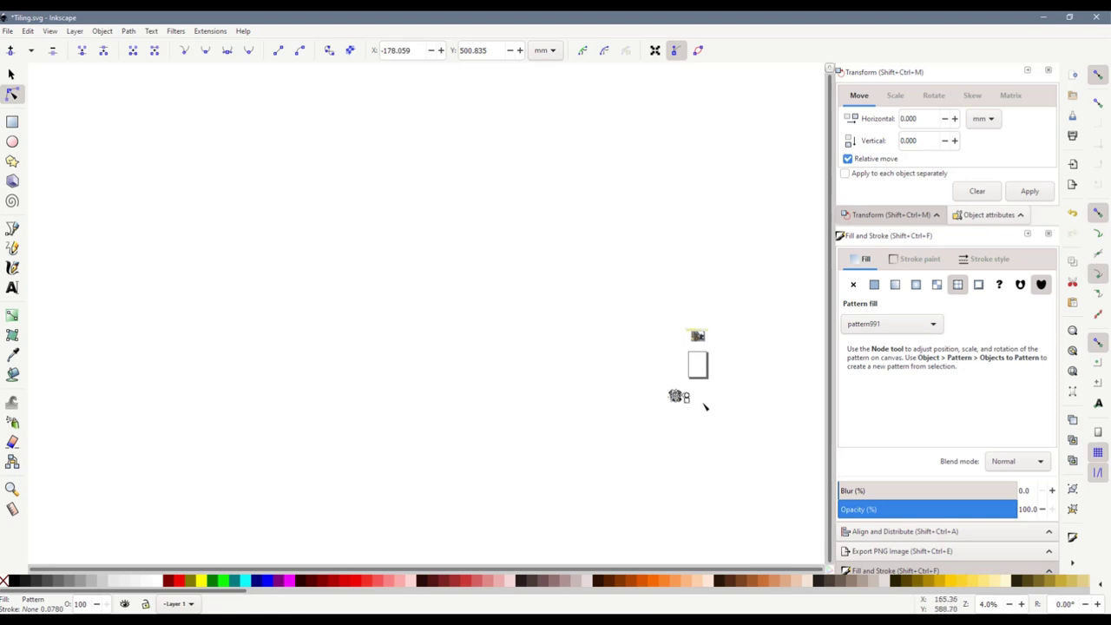
pyautogui.scroll(6, 697, 404)
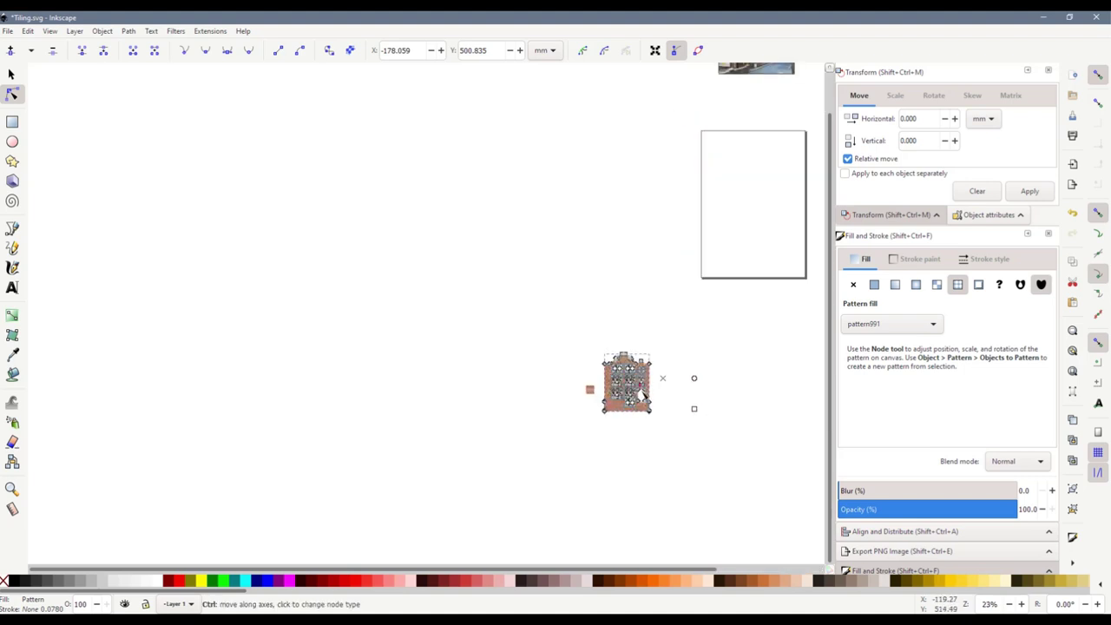
pyautogui.scroll(3, 710, 403)
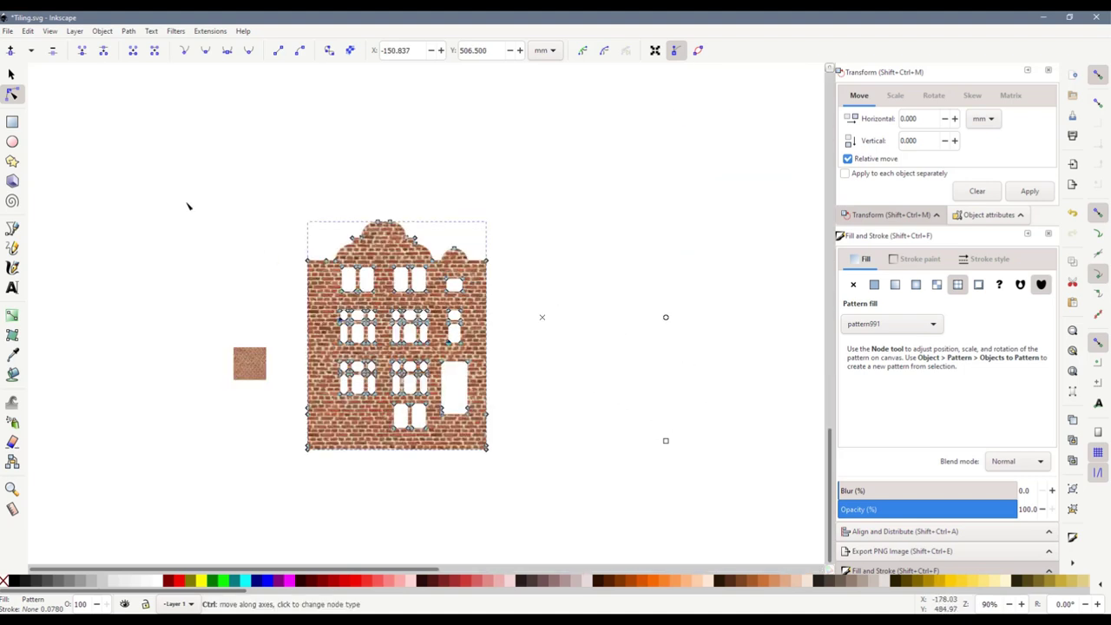
pyautogui.scroll(1, 473, 330)
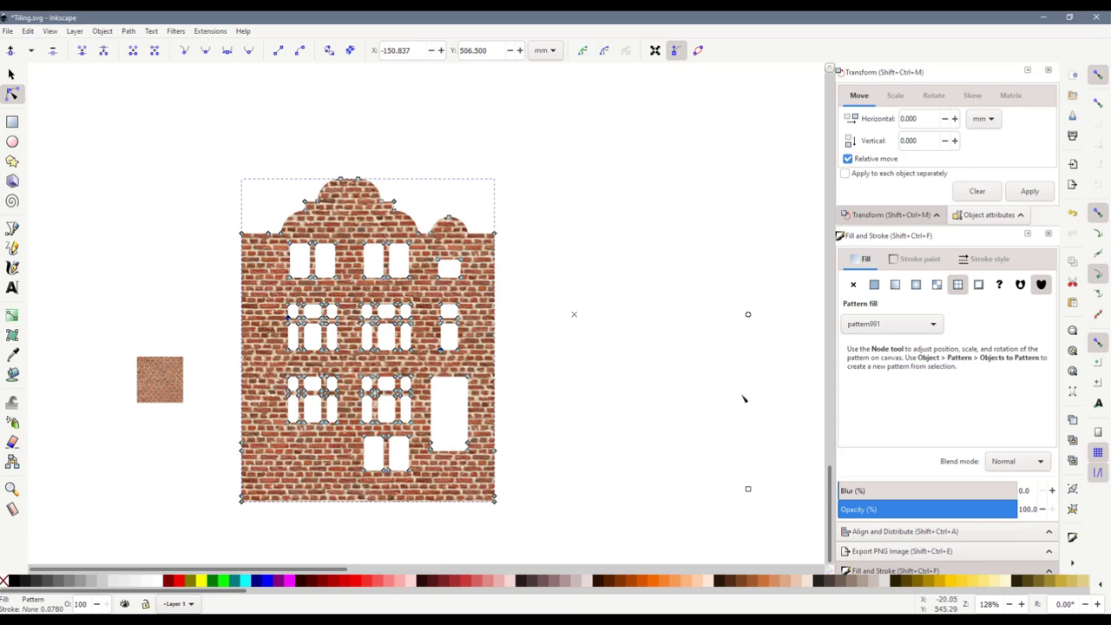
# Shift the facade's brick pattern and scale it down towards the tile's brick size, adjusting its rotation handle
pyautogui.moveTo(575, 315); pyautogui.dragTo(594, 301)
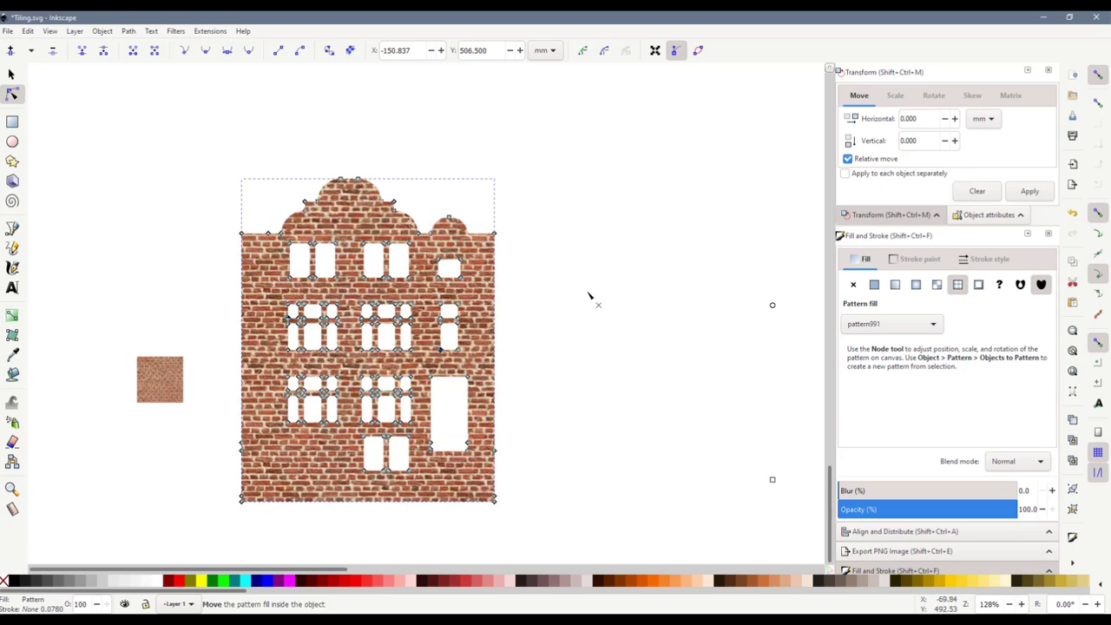
pyautogui.moveTo(574, 346); pyautogui.dragTo(560, 325)
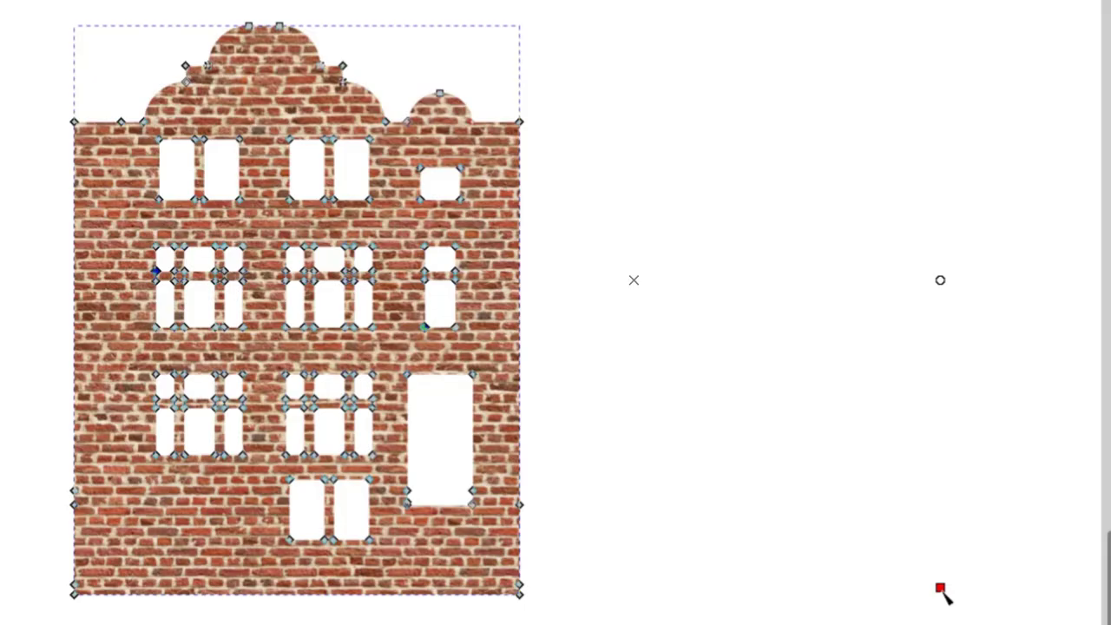
pyautogui.moveTo(940, 589); pyautogui.dragTo(726, 373)
pyautogui.moveTo(724, 281); pyautogui.dragTo(721, 375)
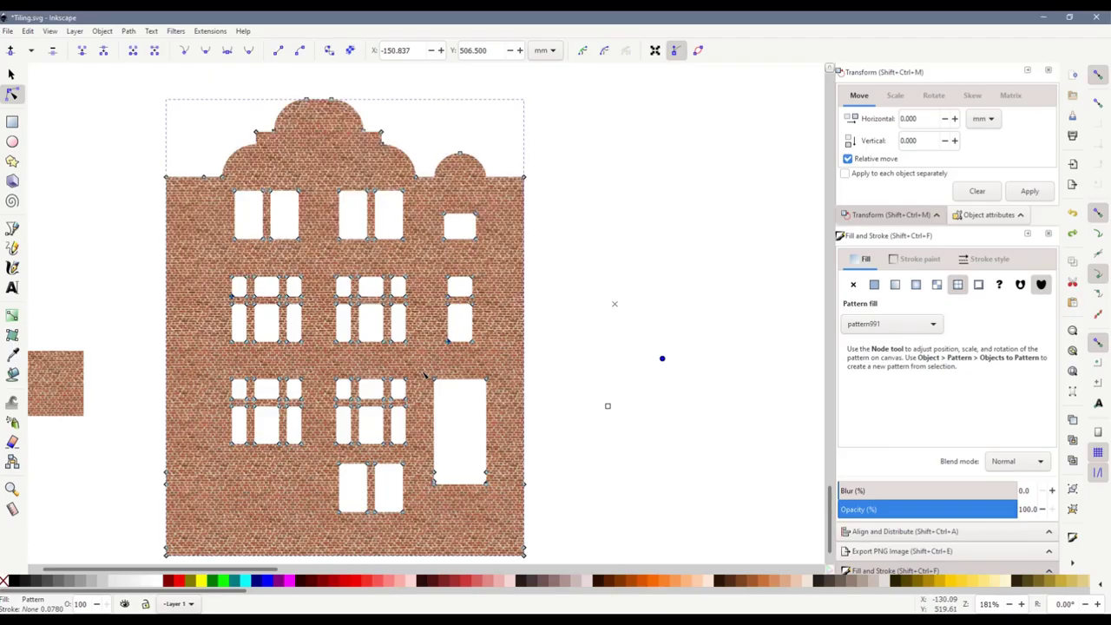
pyautogui.scroll(1, 395, 369)
pyautogui.scroll(1, 425, 375)
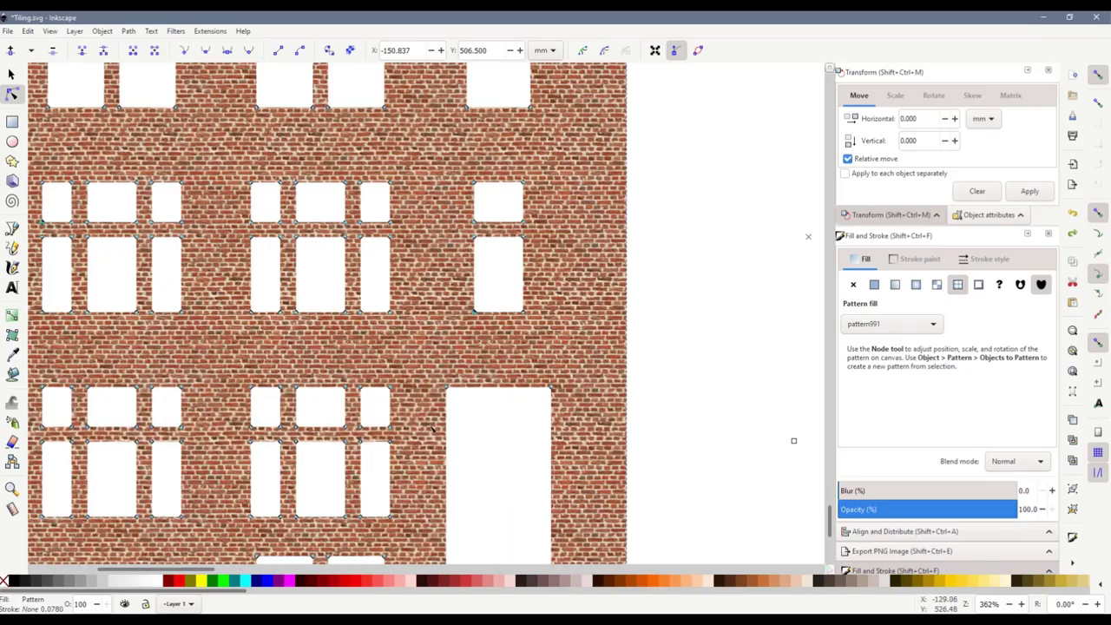
pyautogui.scroll(-3, 429, 427)
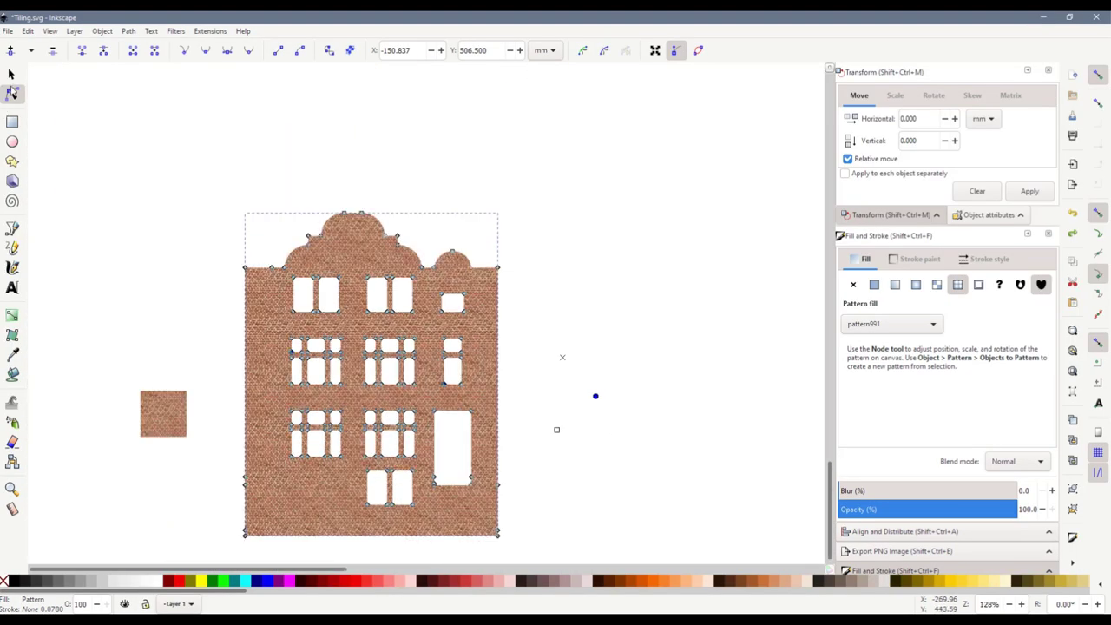
# Move the facade up and slightly left, clear of the small brick tile, and deselect it
pyautogui.press('s')
pyautogui.click(611, 478)
pyautogui.moveTo(430, 366); pyautogui.dragTo(406, 244)
pyautogui.click(570, 324)
# Draw a five-pointed star about 86 × 87 mm beside the facade, fill it with pattern991, and compare it with the facade
pyautogui.click(14, 123)
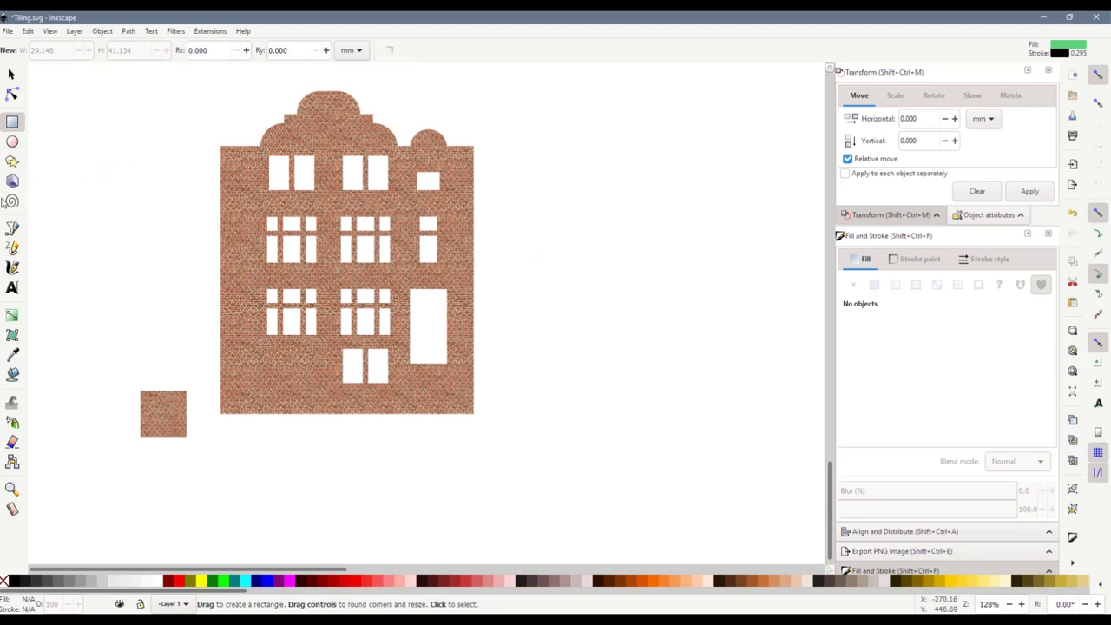
pyautogui.click(13, 161)
pyautogui.moveTo(602, 237); pyautogui.dragTo(698, 324)
pyautogui.click(11, 75)
pyautogui.moveTo(585, 239); pyautogui.dragTo(633, 268)
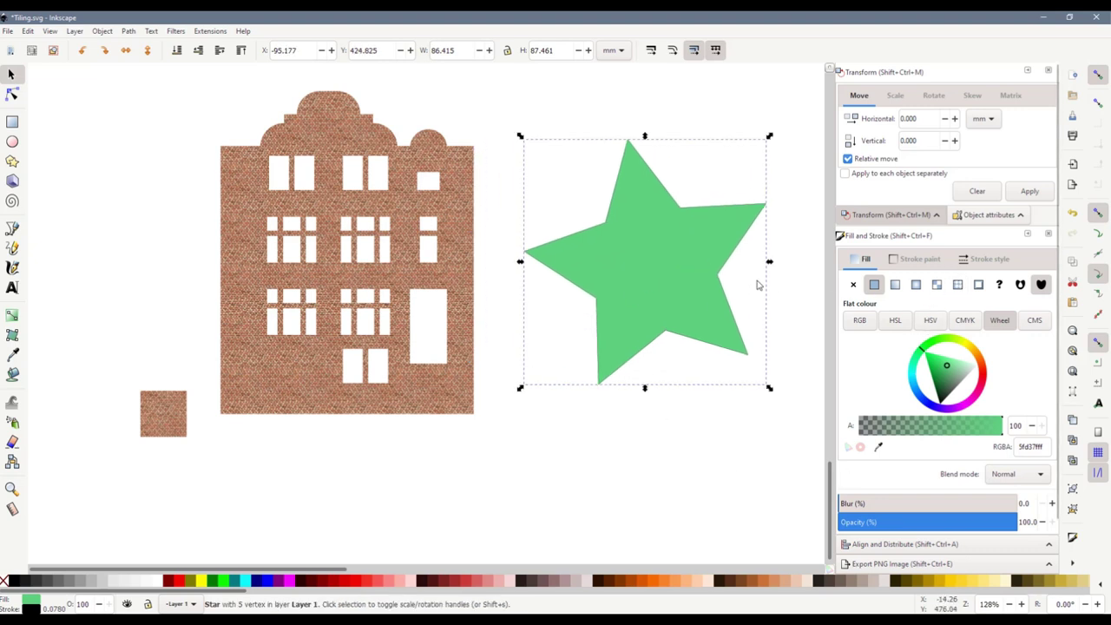
pyautogui.click(957, 284)
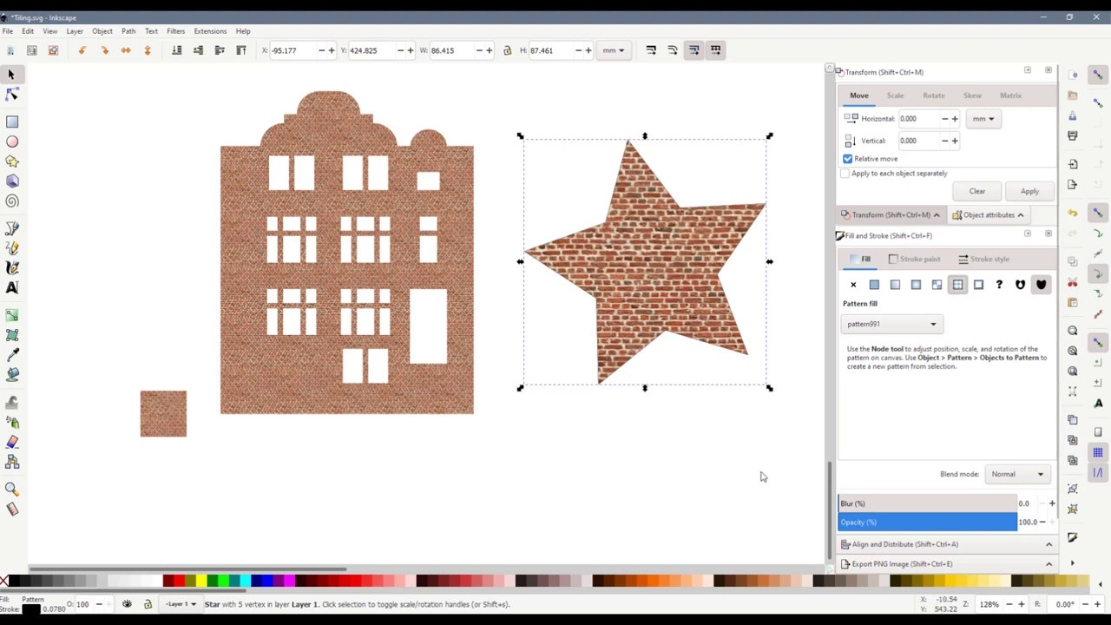
pyautogui.click(426, 399)
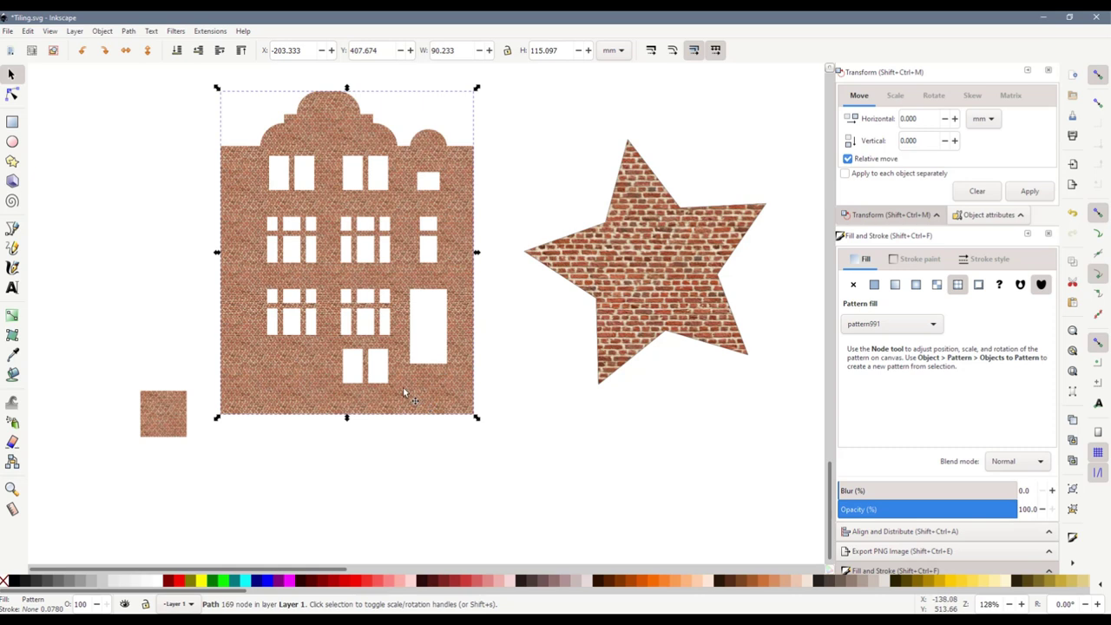
pyautogui.click(672, 272)
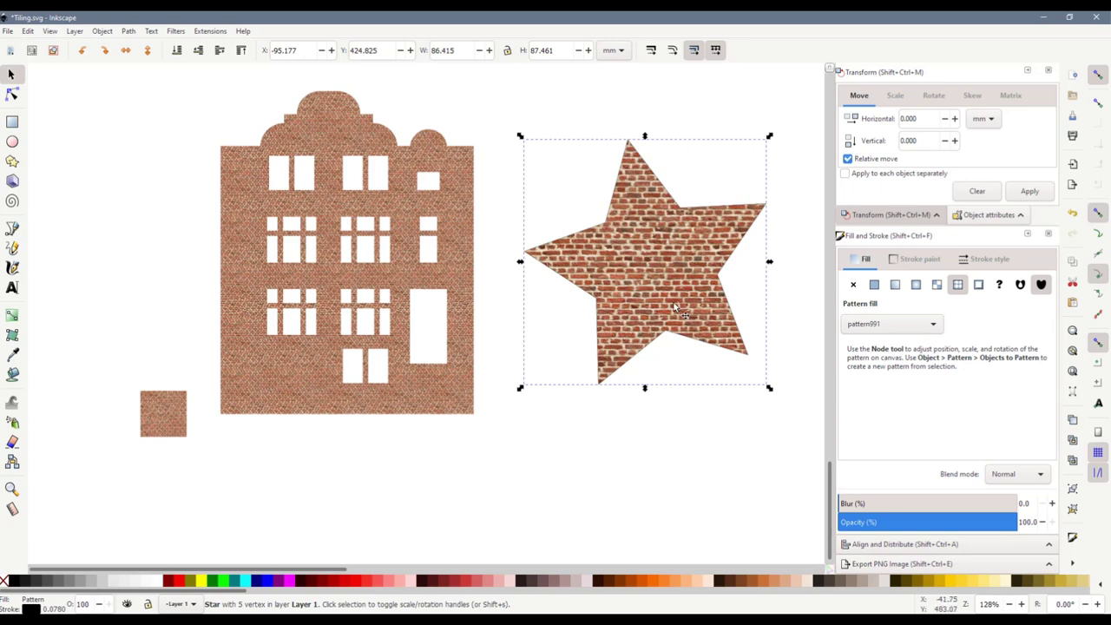
# Draw a rectangle about 624 × 368 mm over the page and fill it with pattern991
pyautogui.keyDown('ctrl'); pyautogui.scroll(-3, 352, 464); pyautogui.keyUp('ctrl')
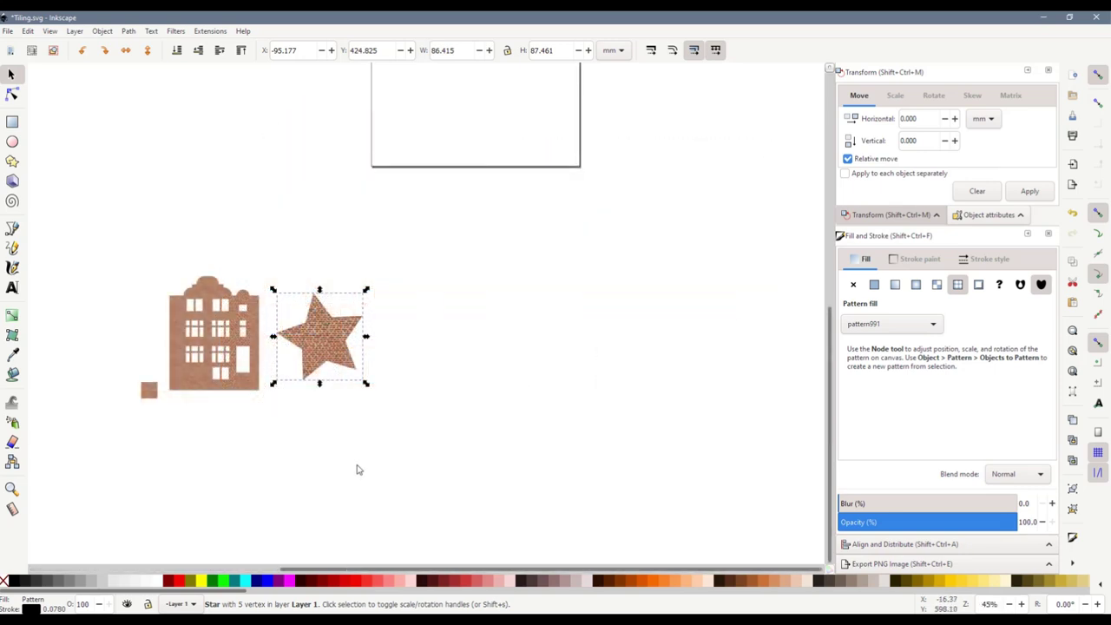
pyautogui.scroll(7, 453, 469)
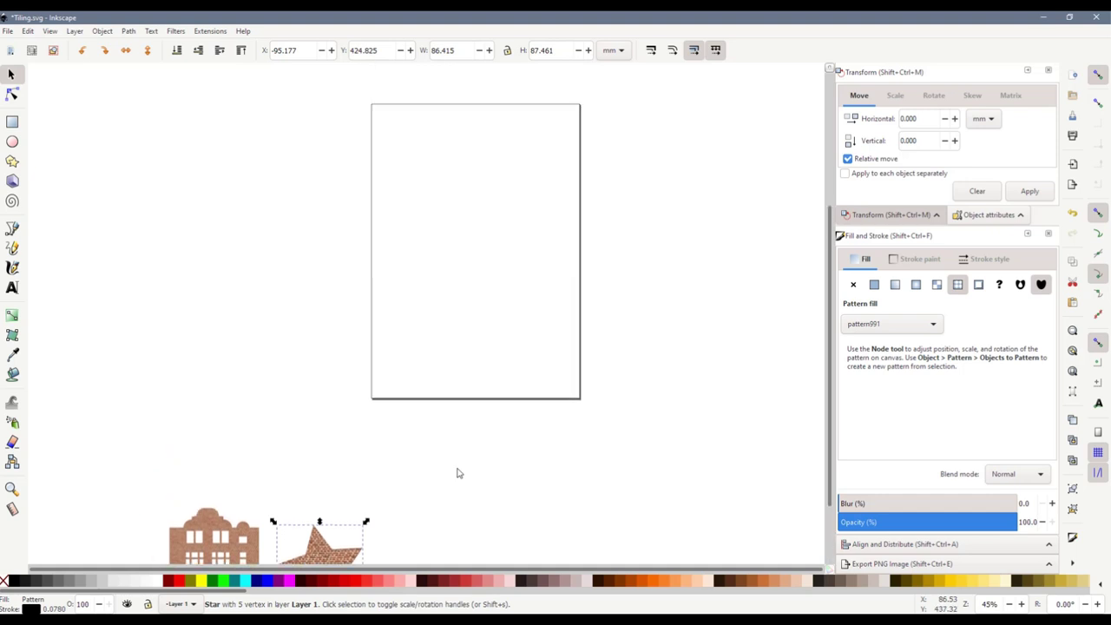
pyautogui.click(12, 122)
pyautogui.moveTo(139, 144); pyautogui.dragTo(760, 510)
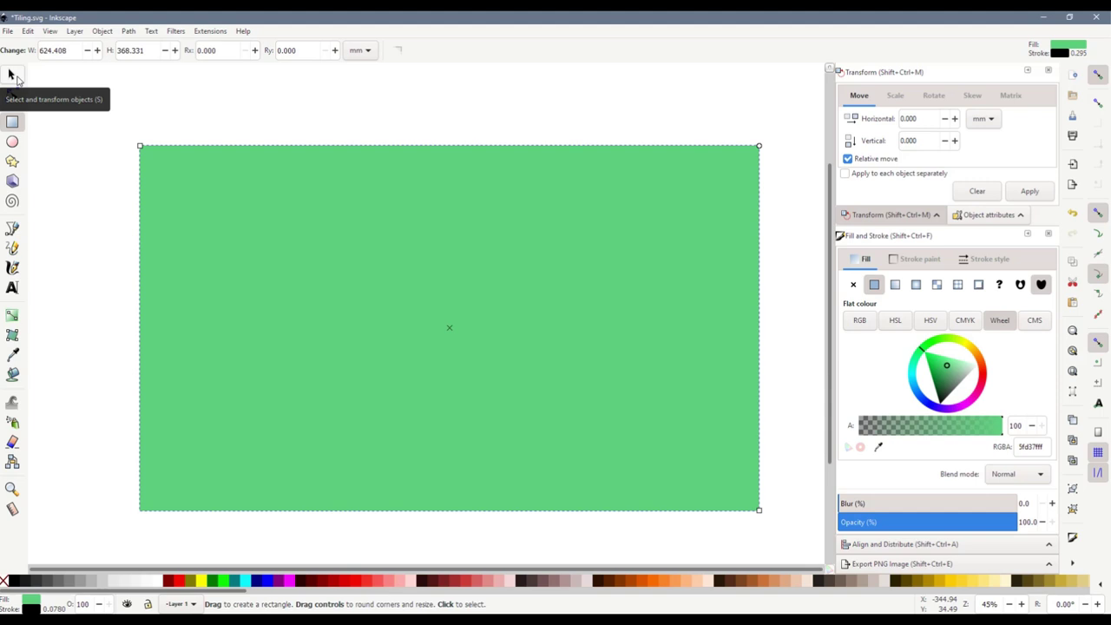
pyautogui.click(15, 80)
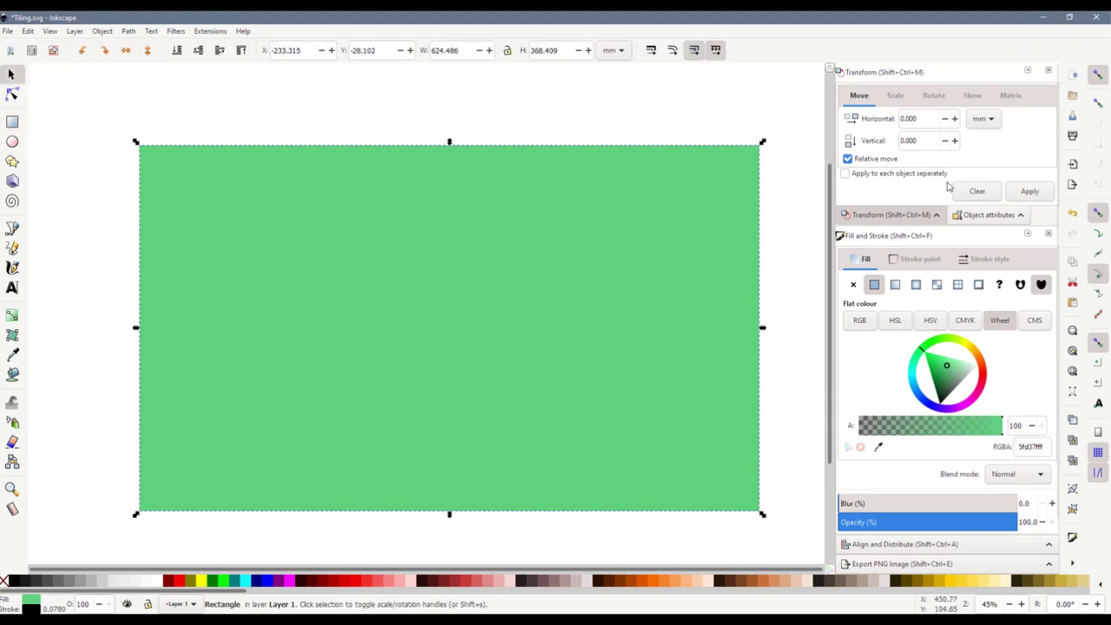
pyautogui.click(957, 284)
pyautogui.keyDown('ctrl'); pyautogui.scroll(-2, 614, 400); pyautogui.keyUp('ctrl')
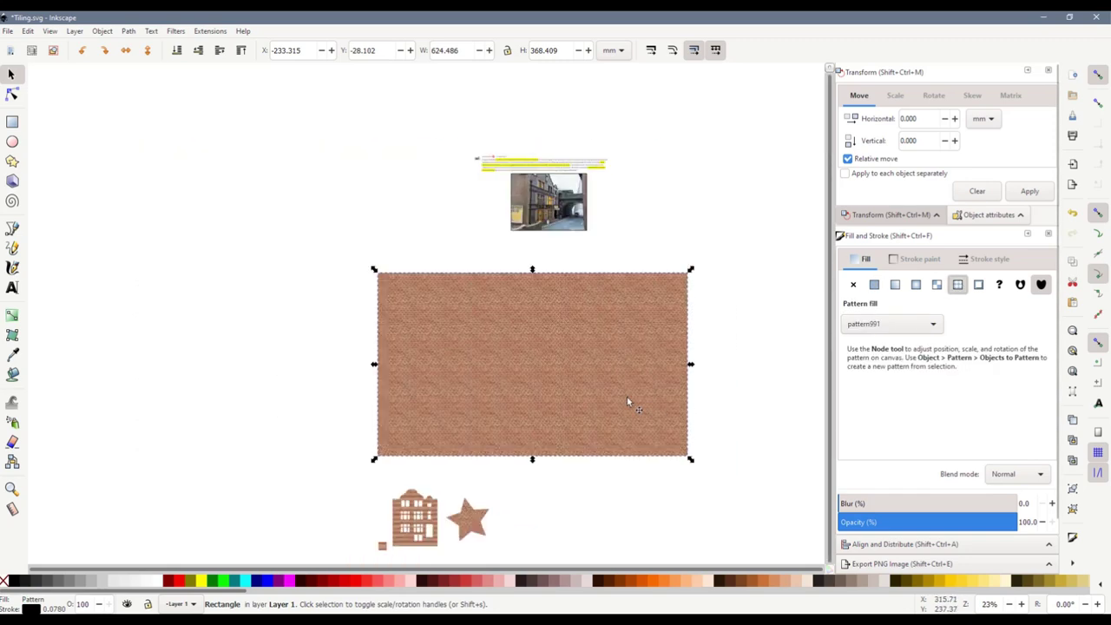
# Bring the large rectangle's pattern handles close beside it and scale its brick pattern down uniformly
pyautogui.click(12, 94)
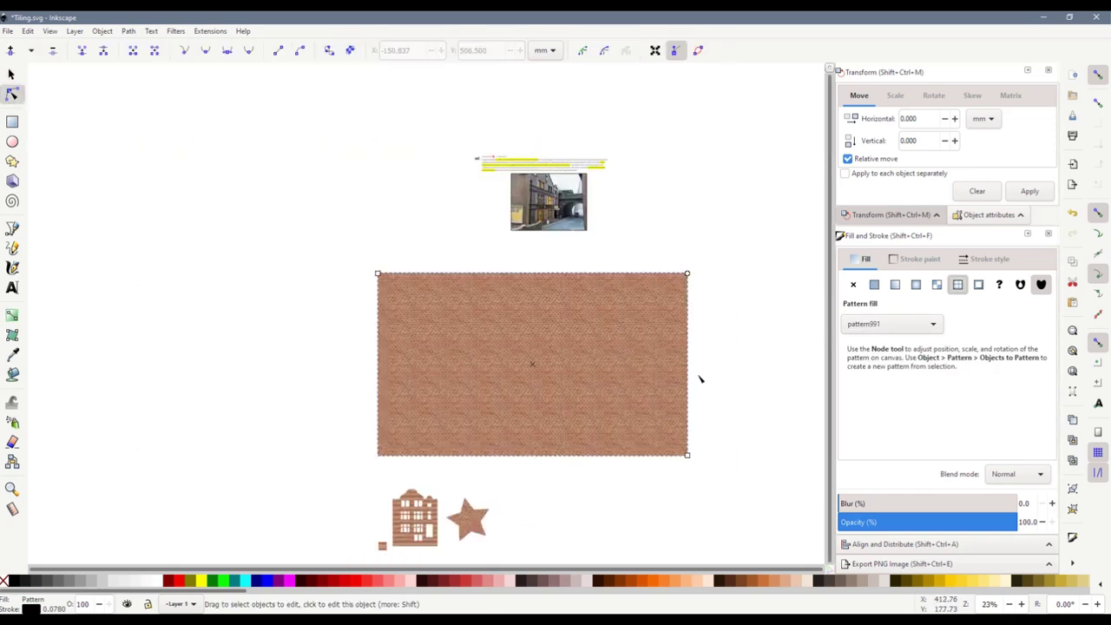
pyautogui.keyDown('ctrl'); pyautogui.scroll(-2, 702, 382); pyautogui.keyUp('ctrl')
pyautogui.keyDown('ctrl'); pyautogui.scroll(-3, 701, 382); pyautogui.keyUp('ctrl')
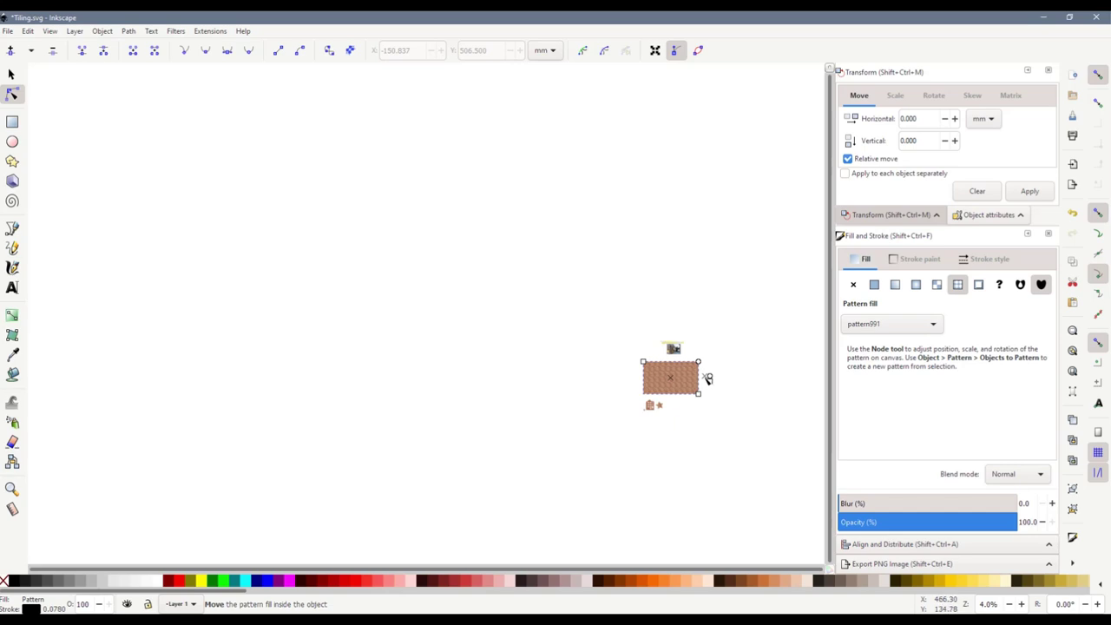
pyautogui.scroll(7, 721, 377)
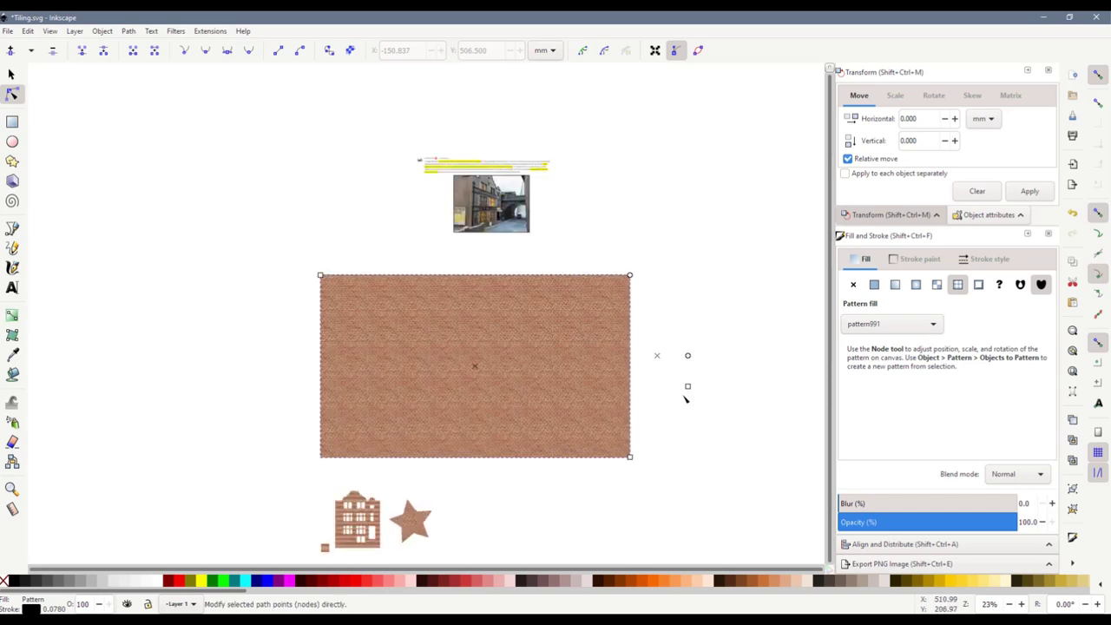
pyautogui.scroll(2, 742, 399)
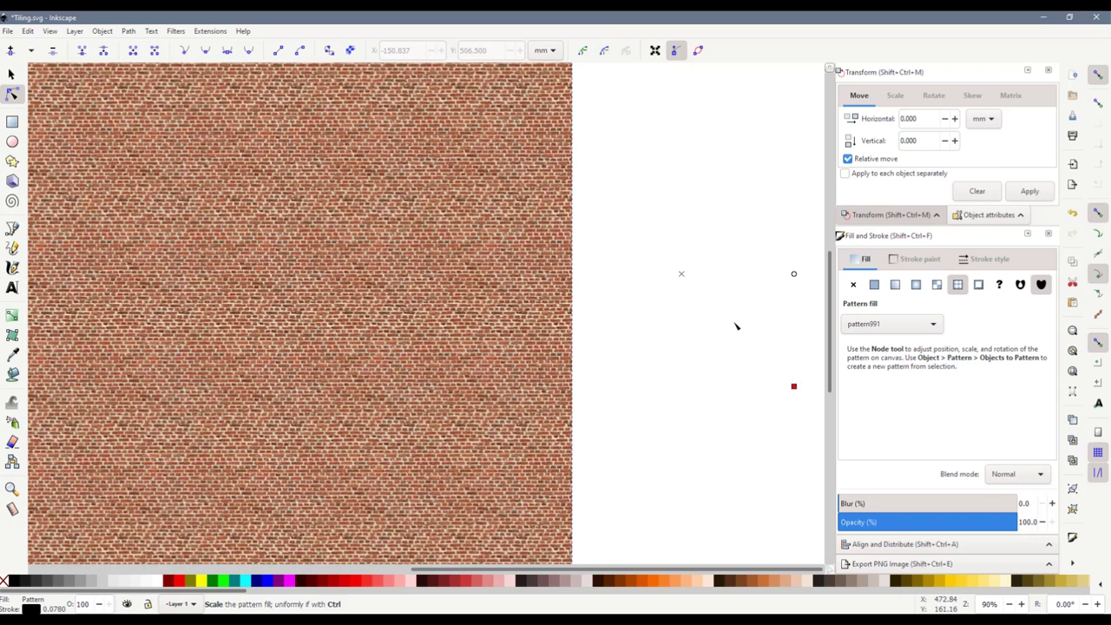
pyautogui.moveTo(736, 325); pyautogui.dragTo(724, 316)
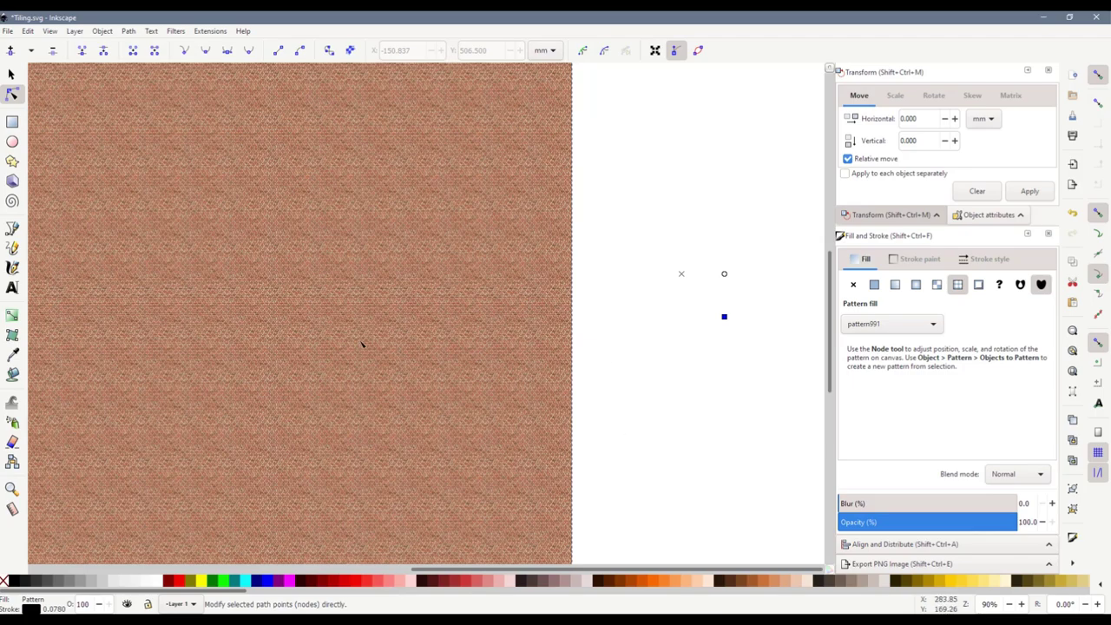
pyautogui.scroll(-3, 361, 345)
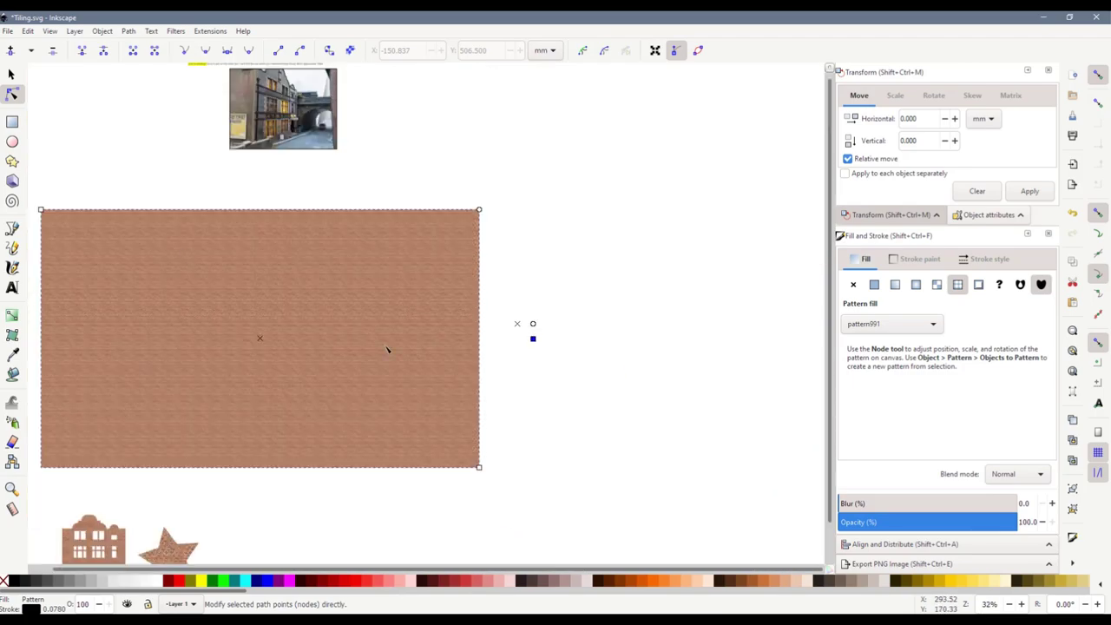
# Move the large brick rectangle up and to the left, clear of the page
pyautogui.click(11, 75)
pyautogui.click(533, 321)
pyautogui.scroll(-2, 518, 333)
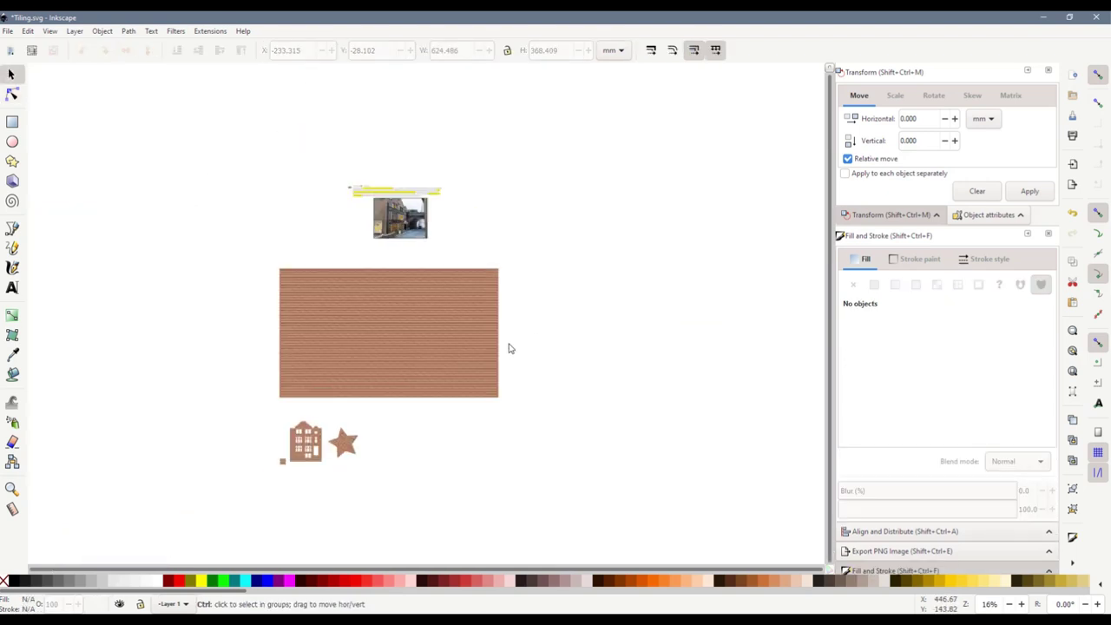
pyautogui.moveTo(446, 341); pyautogui.dragTo(188, 177)
# Place a copy of the facade on the page with the dark red flat fill 782121ff
pyautogui.click(384, 410)
pyautogui.moveTo(371, 424); pyautogui.dragTo(381, 344)
pyautogui.scroll(2, 395, 332)
pyautogui.scroll(1, 415, 350)
pyautogui.scroll(-1, 339, 392)
pyautogui.click(358, 371)
pyautogui.hscroll(-5, 174, 217)
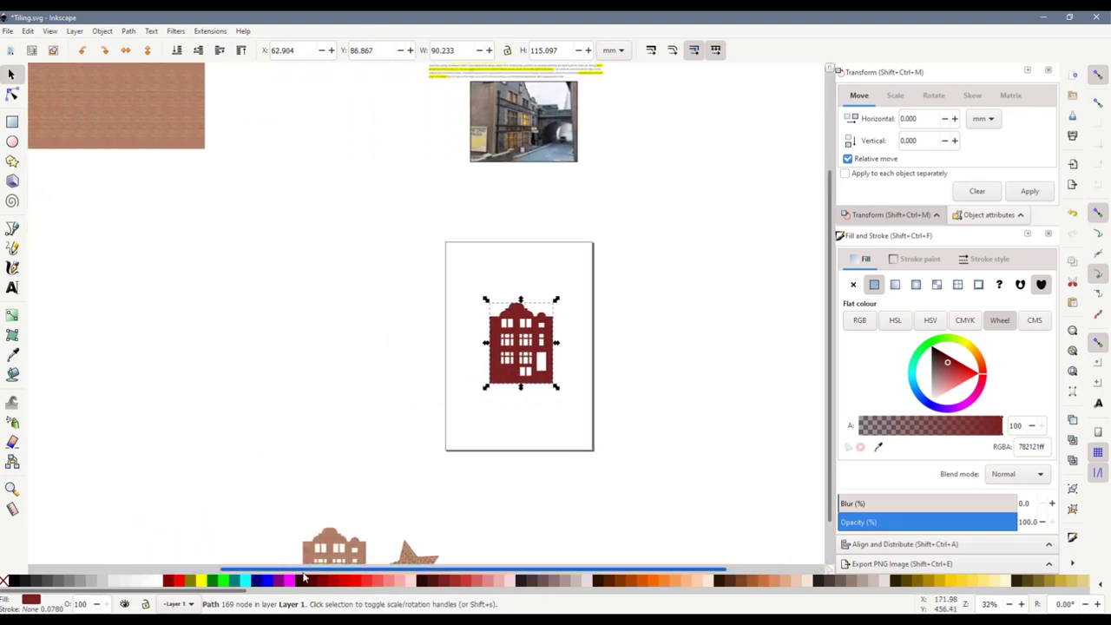
# Duplicate the brick rectangle, place the copy over the dark red facade, and lower it behind the facade
pyautogui.click(132, 137)
pyautogui.press('ctrl')
pyautogui.hotkey('ctrl', 'd')
pyautogui.moveTo(140, 107); pyautogui.dragTo(624, 434)
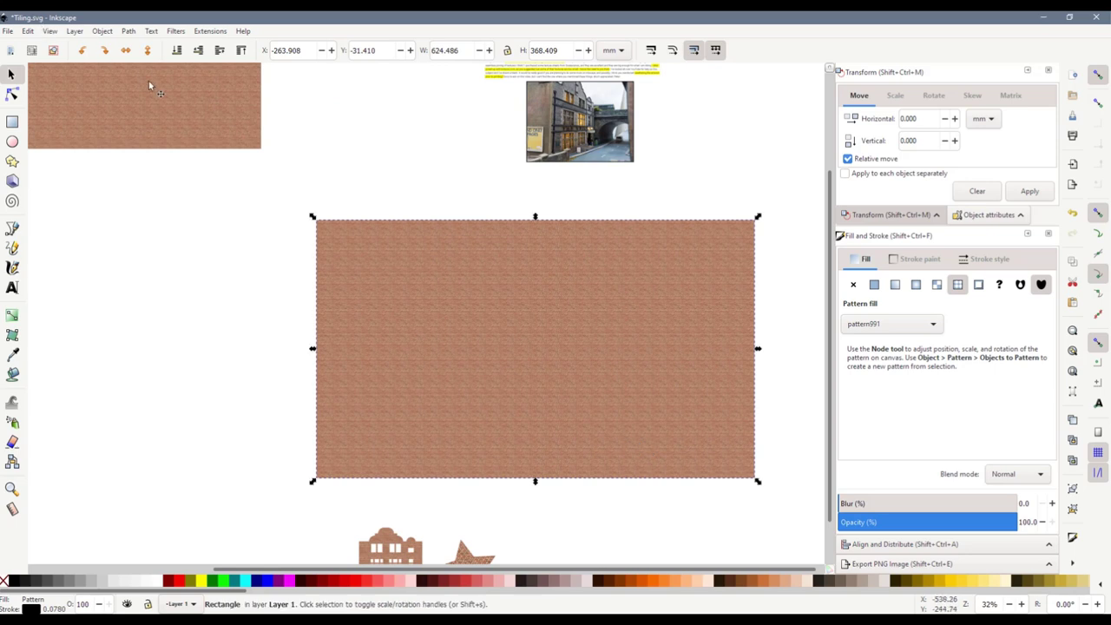
pyautogui.click(176, 50)
# Clip the brick rectangle copy with the dark red facade and move the clipped result towards the page's upper-left corner
pyautogui.keyDown('shift'); pyautogui.click(568, 314); pyautogui.keyUp('shift')
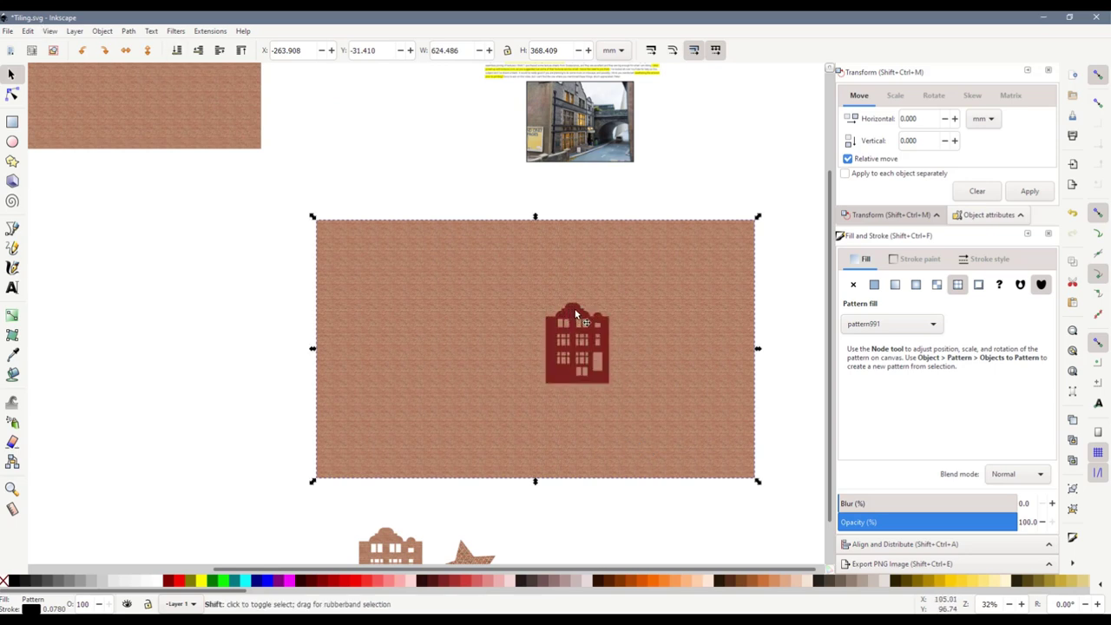
pyautogui.rightClick(575, 314)
pyautogui.click(610, 521)
pyautogui.moveTo(549, 295); pyautogui.dragTo(523, 253)
pyautogui.scroll(4, 607, 326)
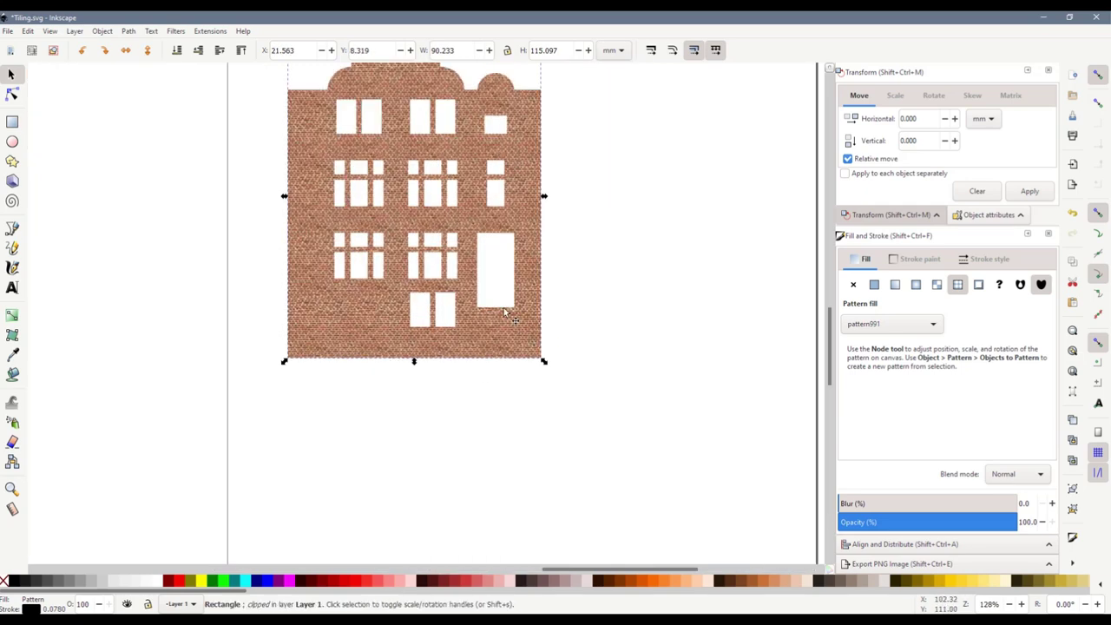
pyautogui.scroll(3, 386, 326)
pyautogui.scroll(-4, 467, 341)
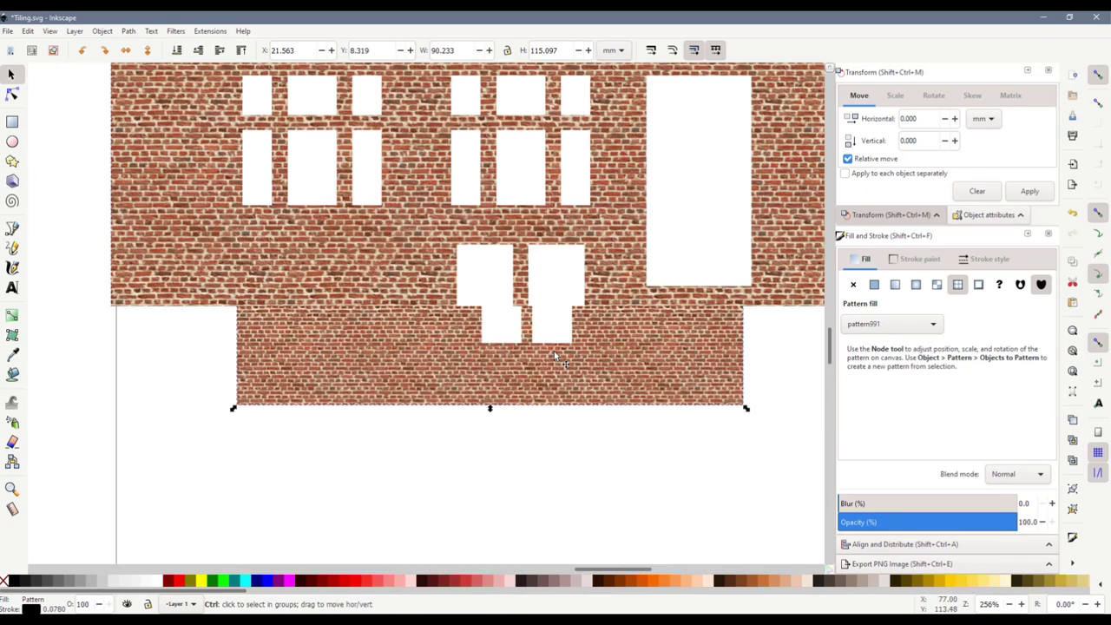
pyautogui.scroll(-1, 217, 262)
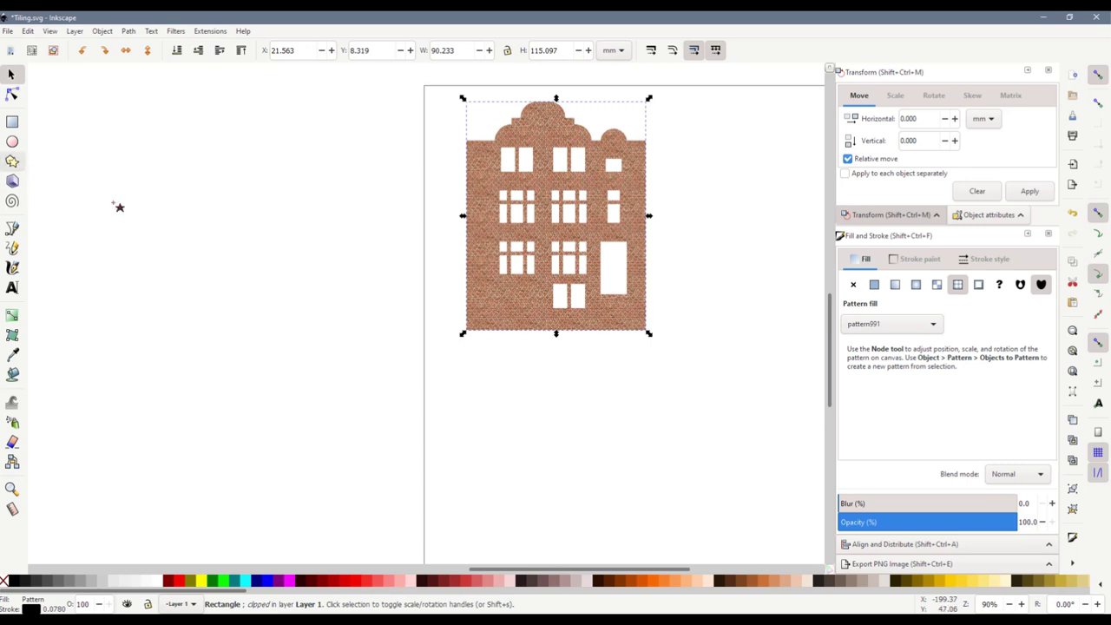
# Draw a five-pointed dark red star about 142 by 140 mm and place it on the page below the facade
pyautogui.click(12, 160)
pyautogui.moveTo(498, 375); pyautogui.dragTo(595, 485)
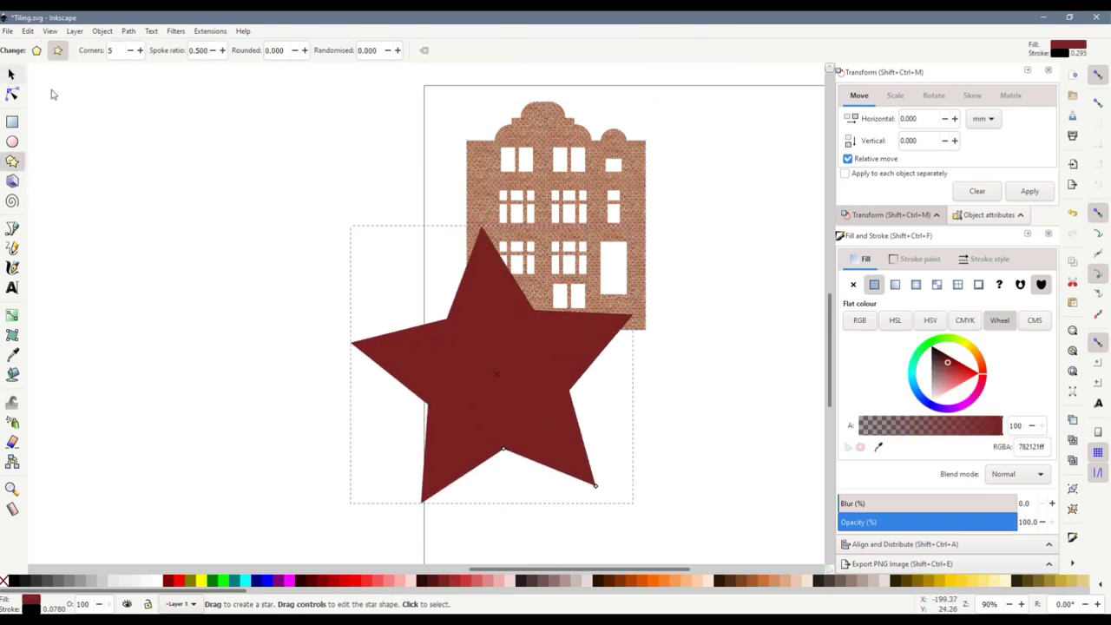
pyautogui.click(13, 75)
pyautogui.moveTo(511, 402); pyautogui.dragTo(702, 513)
pyautogui.scroll(-4, 701, 513)
pyautogui.scroll(-1, 734, 461)
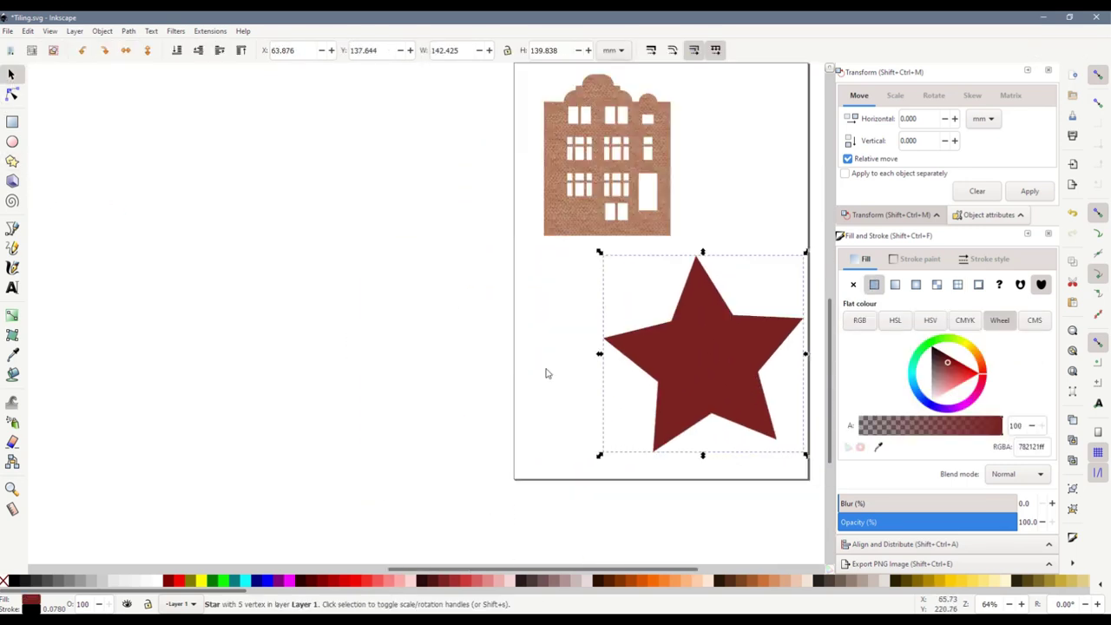
# Duplicate the large brick rectangle, place the copy over the star, and lower it behind the star
pyautogui.scroll(-2, 559, 368)
pyautogui.scroll(4, 318, 350)
pyautogui.click(175, 180)
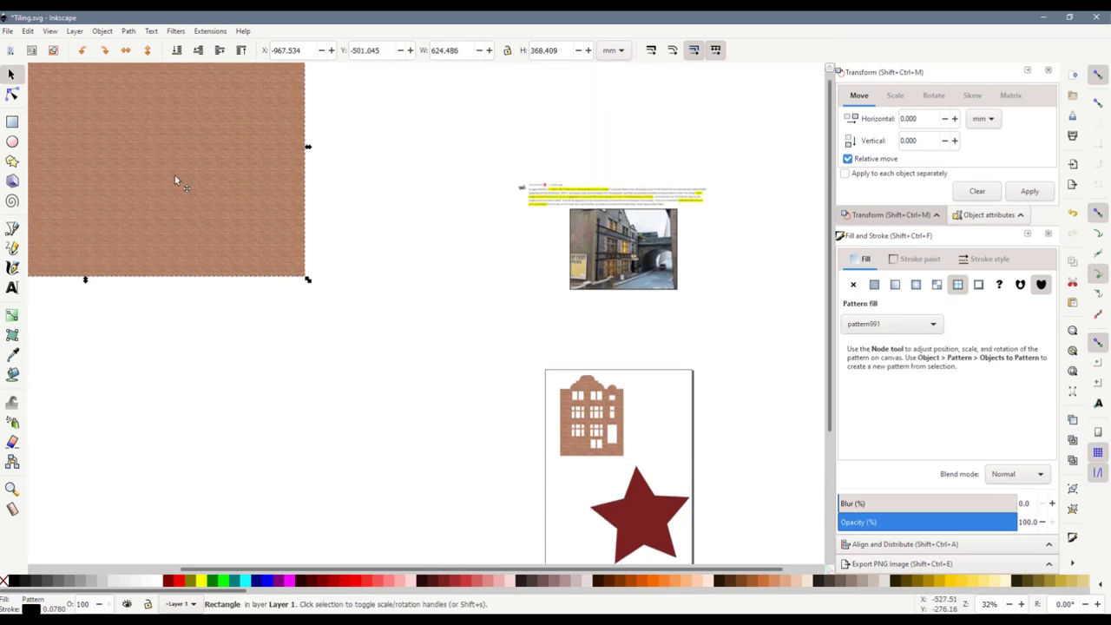
pyautogui.moveTo(175, 175); pyautogui.dragTo(681, 491)
pyautogui.click(176, 49)
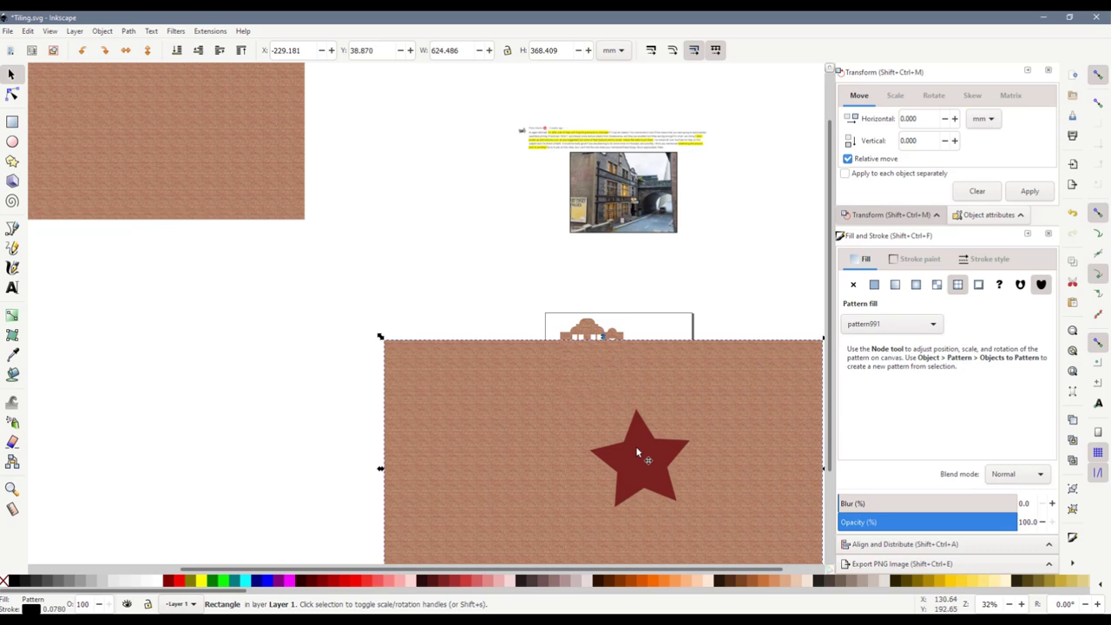
# Clip the brick rectangle copy with the dark red star
pyautogui.keyDown('shift'); pyautogui.click(636, 452); pyautogui.keyUp('shift')
pyautogui.rightClick(636, 446)
pyautogui.click(685, 356)
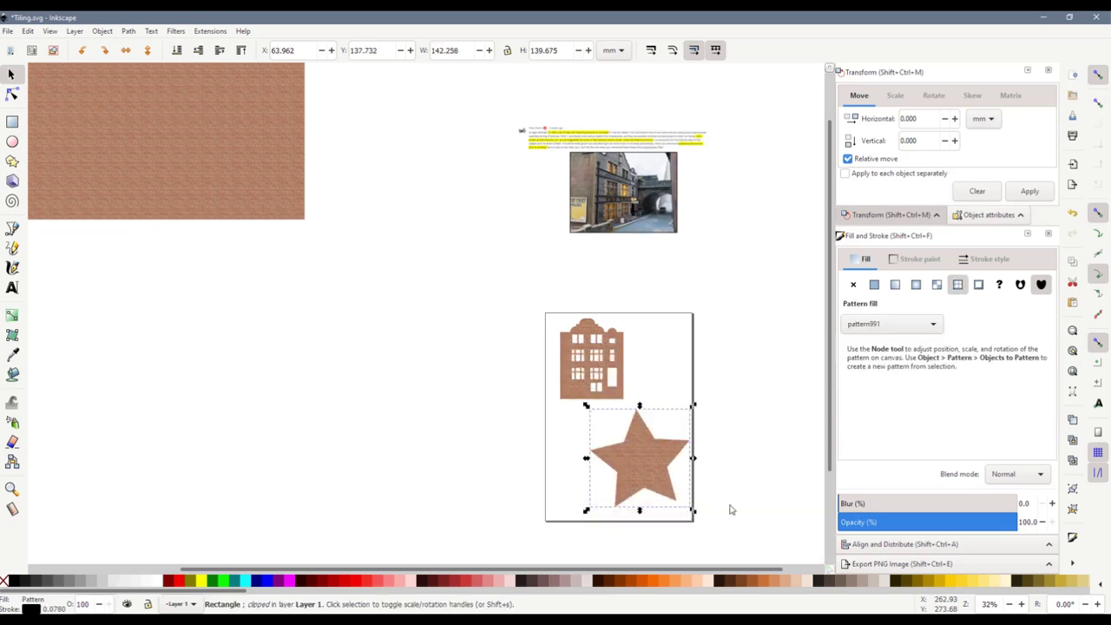
pyautogui.scroll(2, 676, 490)
pyautogui.scroll(-2, 566, 299)
pyautogui.scroll(-1, 469, 261)
# Move the brick star up the page to just below and to the right of the facade
pyautogui.click(285, 163)
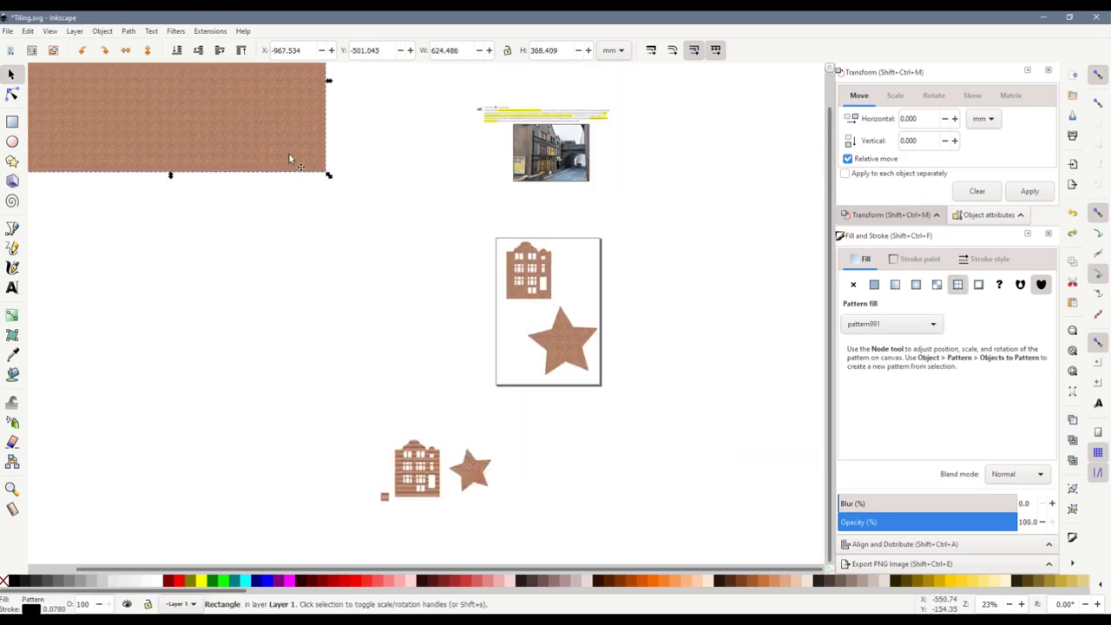
pyautogui.scroll(4, 564, 313)
pyautogui.moveTo(546, 401); pyautogui.dragTo(586, 250)
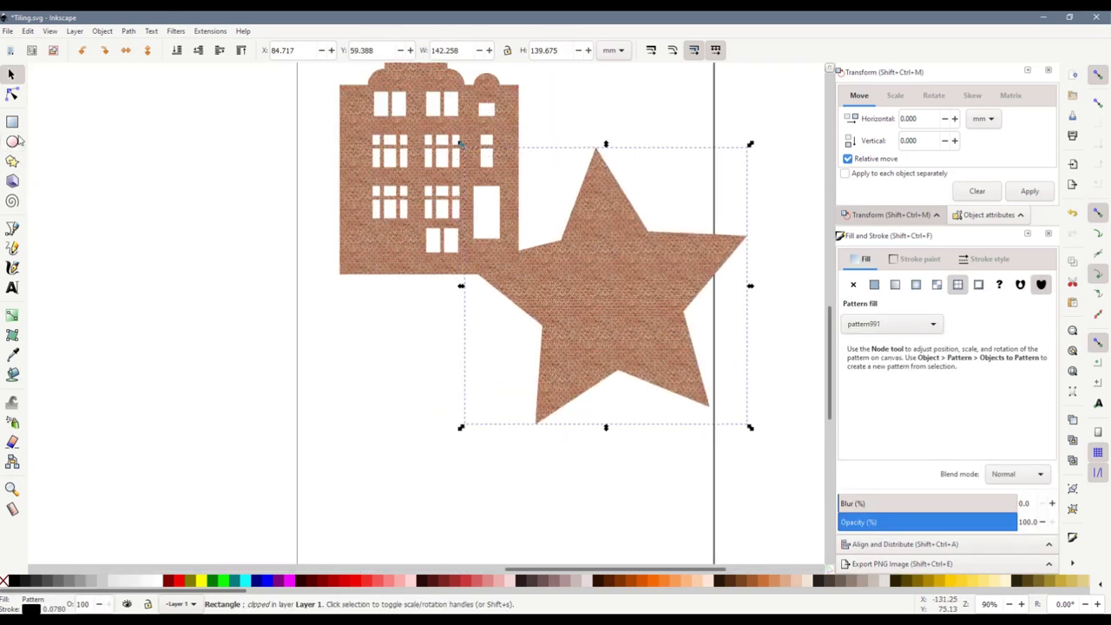
pyautogui.moveTo(588, 302); pyautogui.dragTo(582, 361)
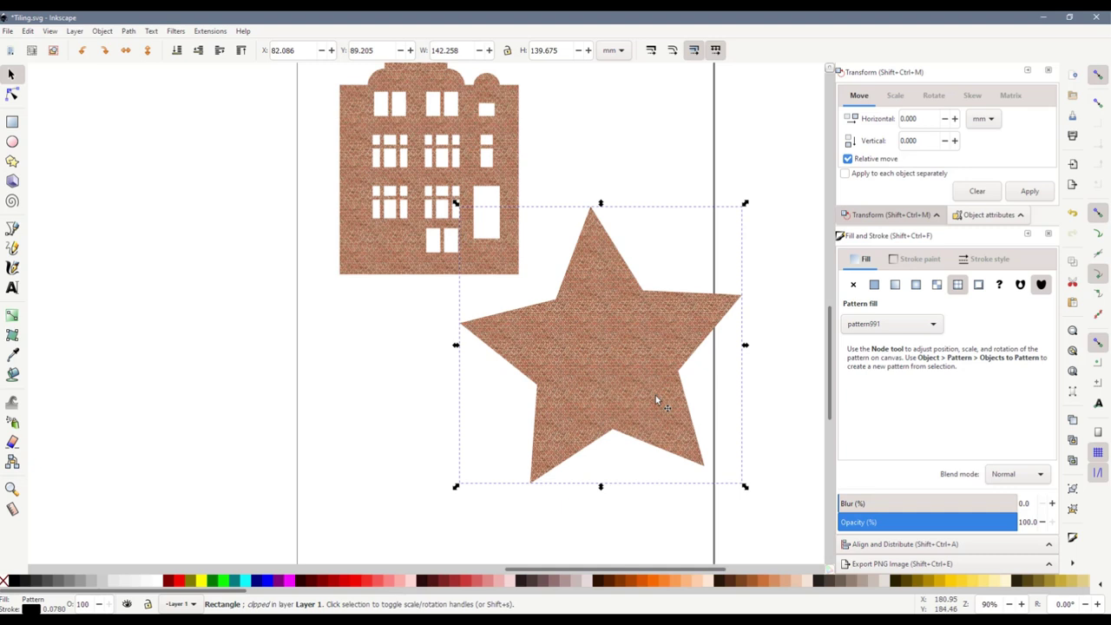
# Move the large brick rectangle down and to the right, closer to the page
pyautogui.scroll(-3, 538, 365)
pyautogui.scroll(3, 285, 317)
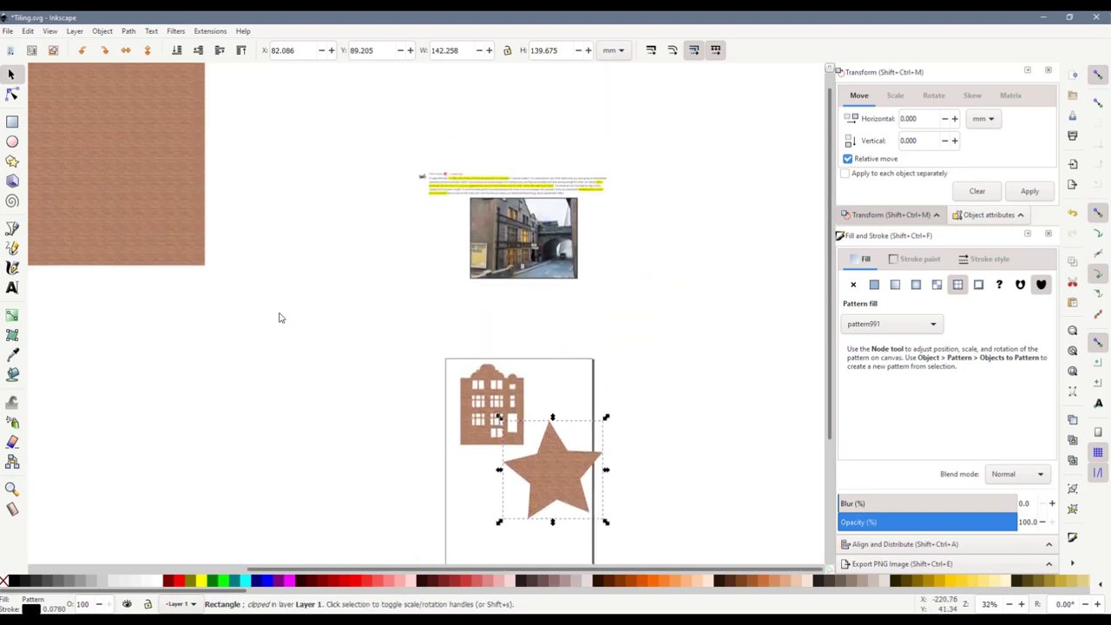
pyautogui.moveTo(417, 571); pyautogui.dragTo(225, 571)
pyautogui.click(211, 286)
pyautogui.moveTo(365, 325); pyautogui.dragTo(339, 315)
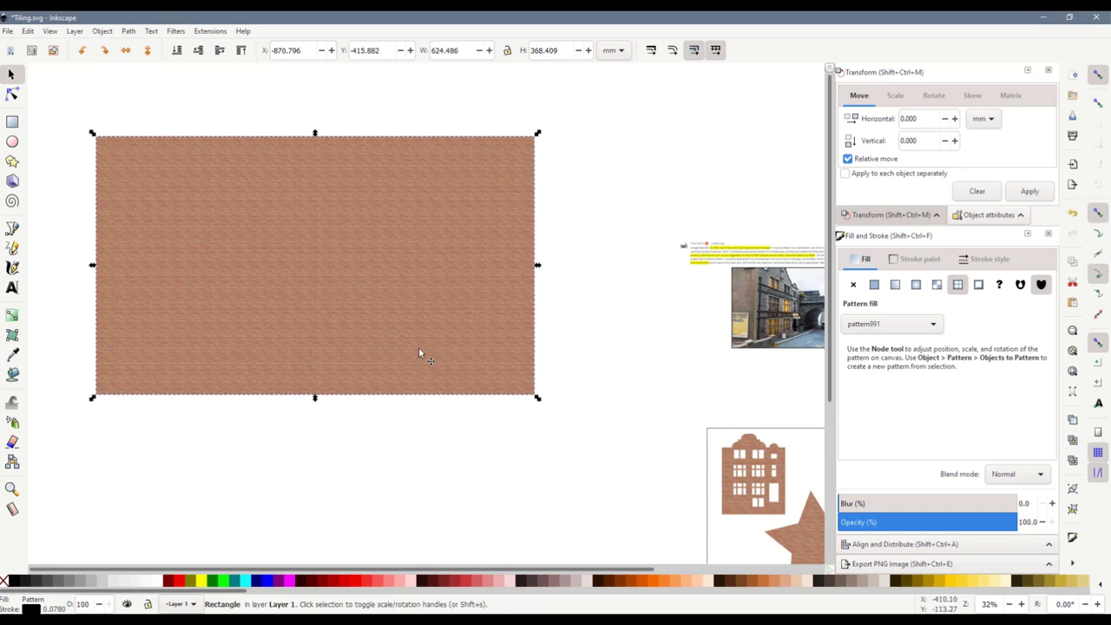
pyautogui.scroll(-4, 573, 454)
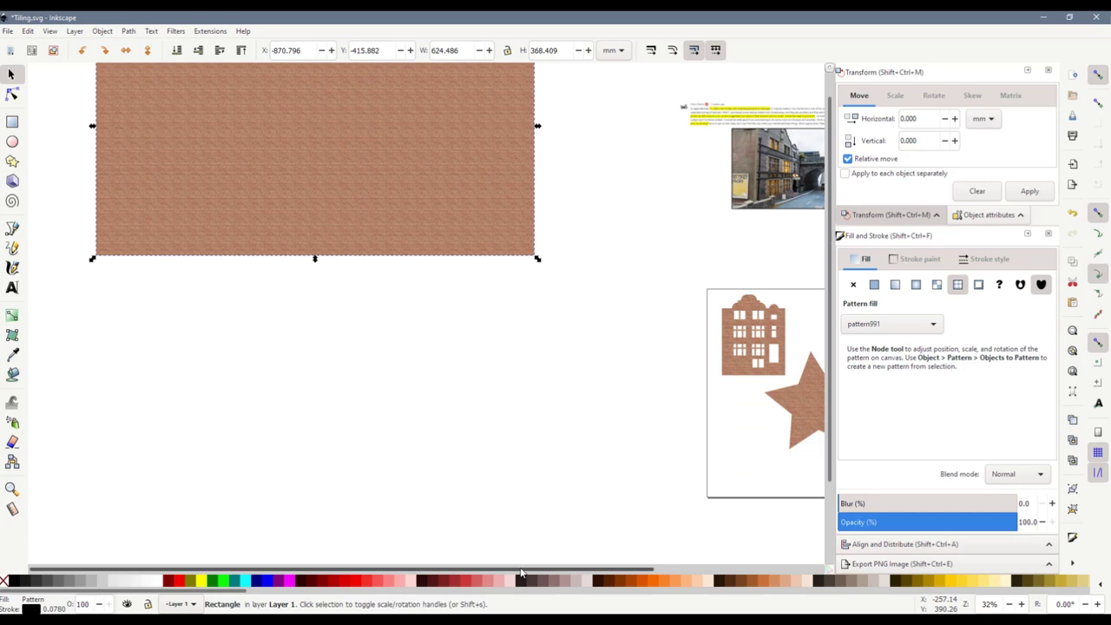
pyautogui.press('b')
pyautogui.keyDown('ctrl'); pyautogui.scroll(4, 565, 380); pyautogui.keyUp('ctrl')
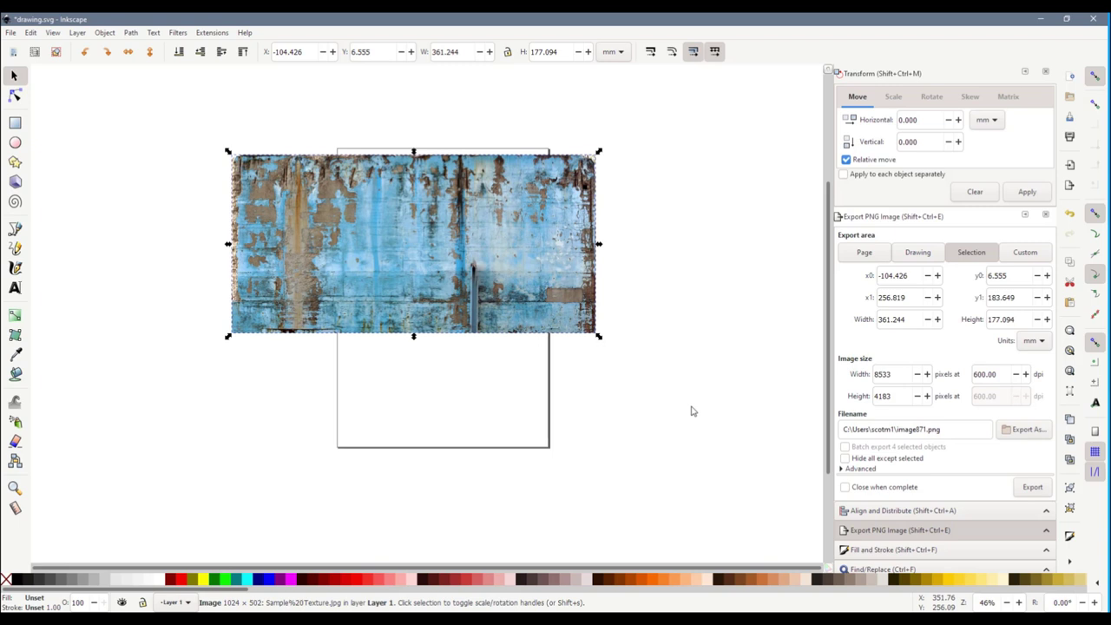
# Save the texture drawing and check the file size of drawing.svg in the Sizes folder
pyautogui.hotkey('ctrl', 's')
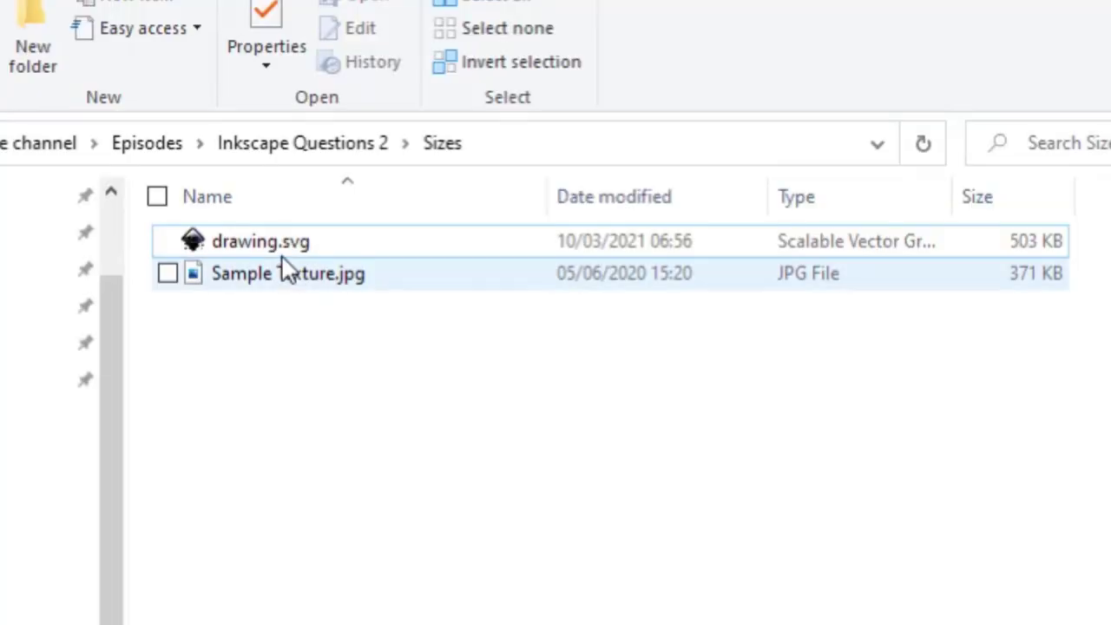
pyautogui.click(280, 246)
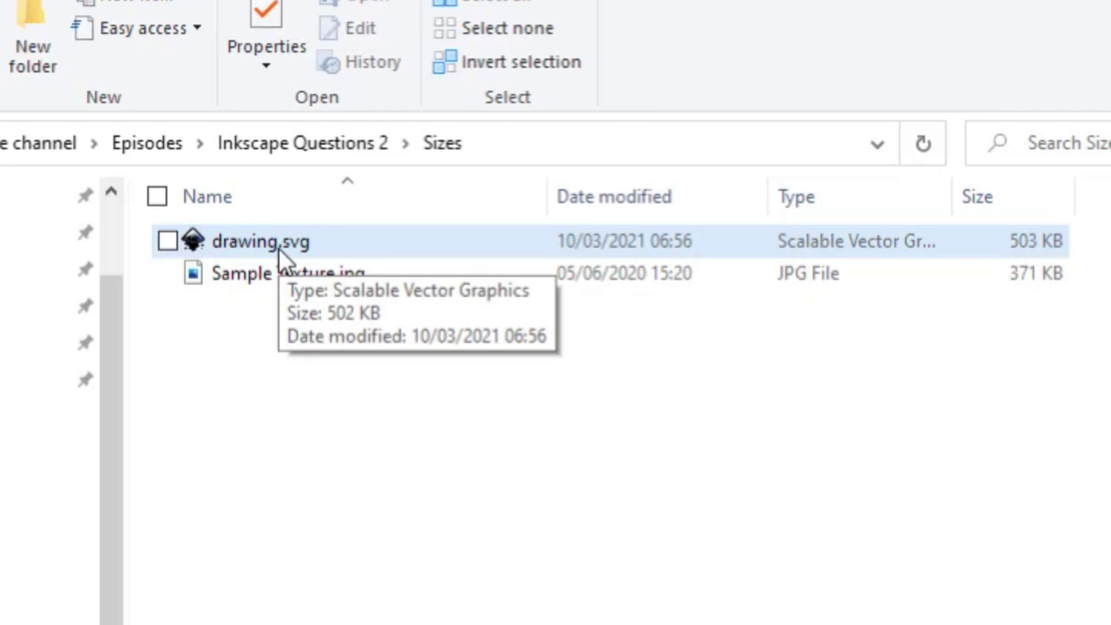
pyautogui.click(315, 304)
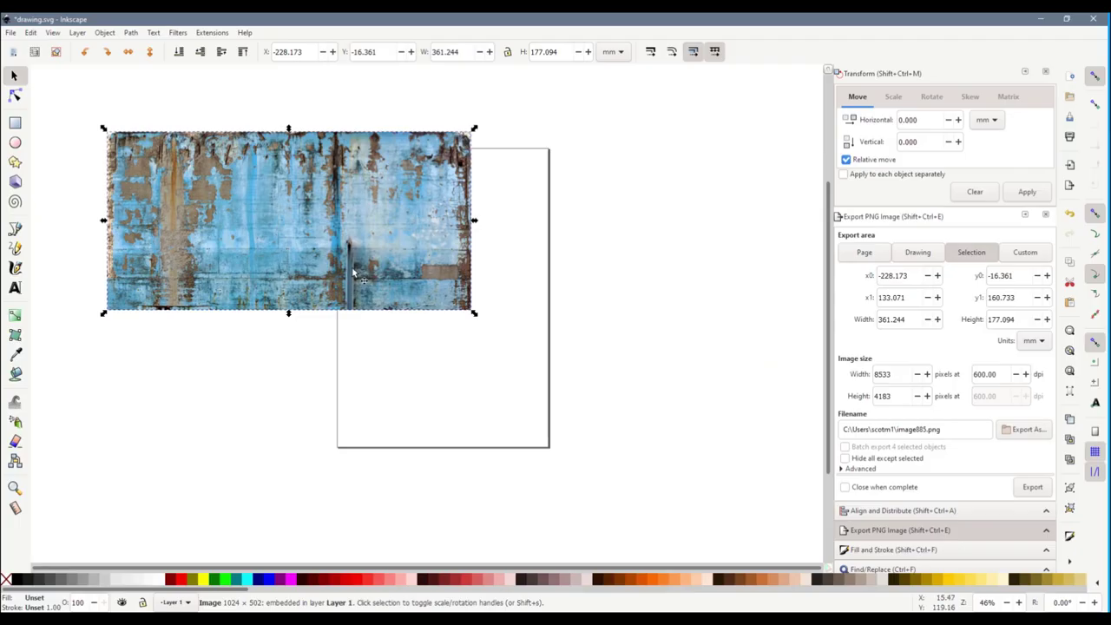
# Move the embedded texture image across the page and draw a yellow circle about 58 mm in diameter on it
pyautogui.moveTo(186, 323); pyautogui.dragTo(347, 386)
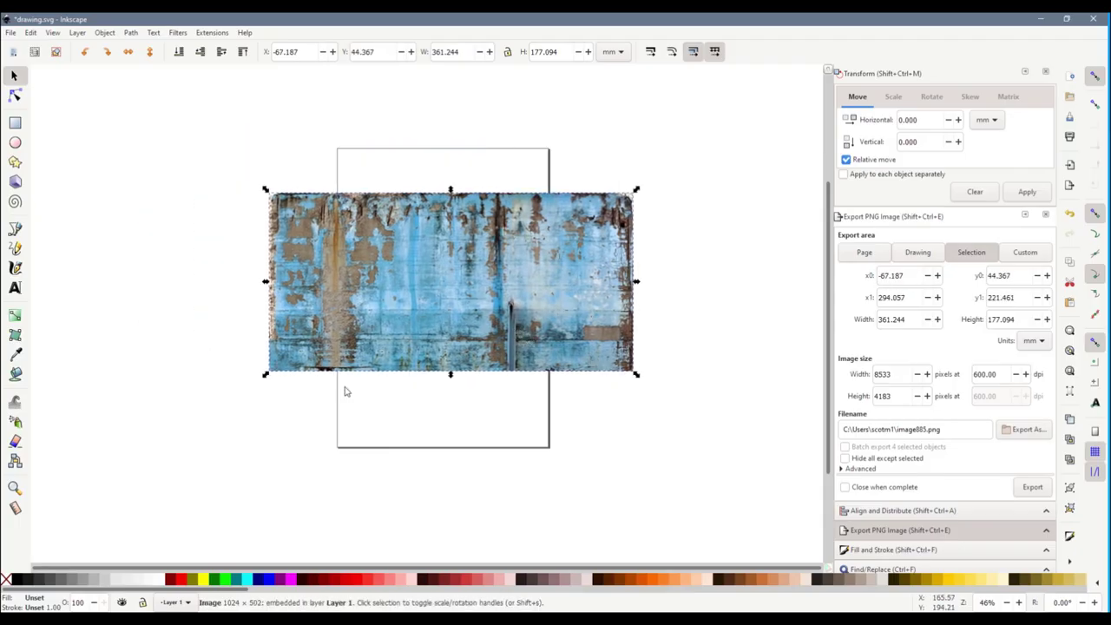
pyautogui.click(15, 143)
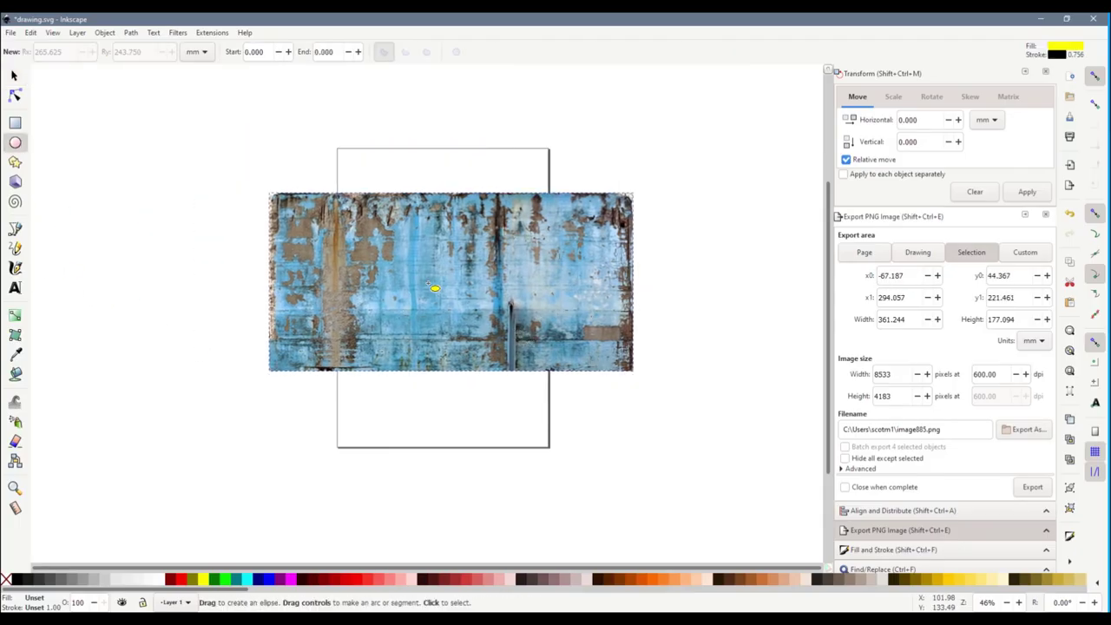
pyautogui.moveTo(398, 274); pyautogui.dragTo(455, 331)
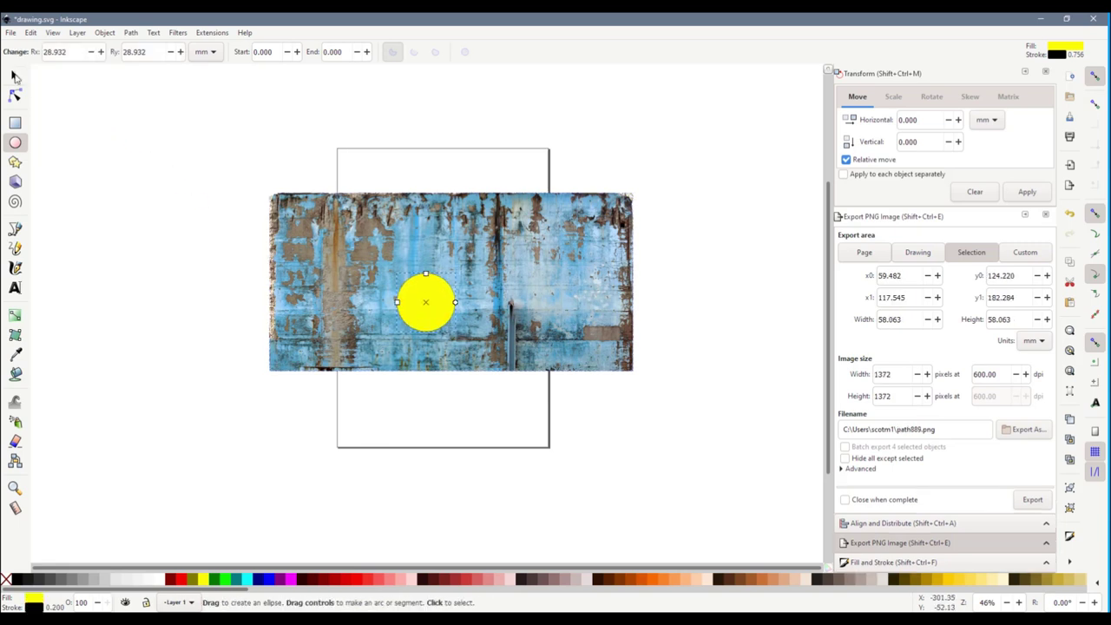
# Clip the embedded texture image with the yellow circle
pyautogui.click(14, 76)
pyautogui.keyDown('shift'); pyautogui.click(489, 233); pyautogui.keyUp('shift')
pyautogui.rightClick(489, 233)
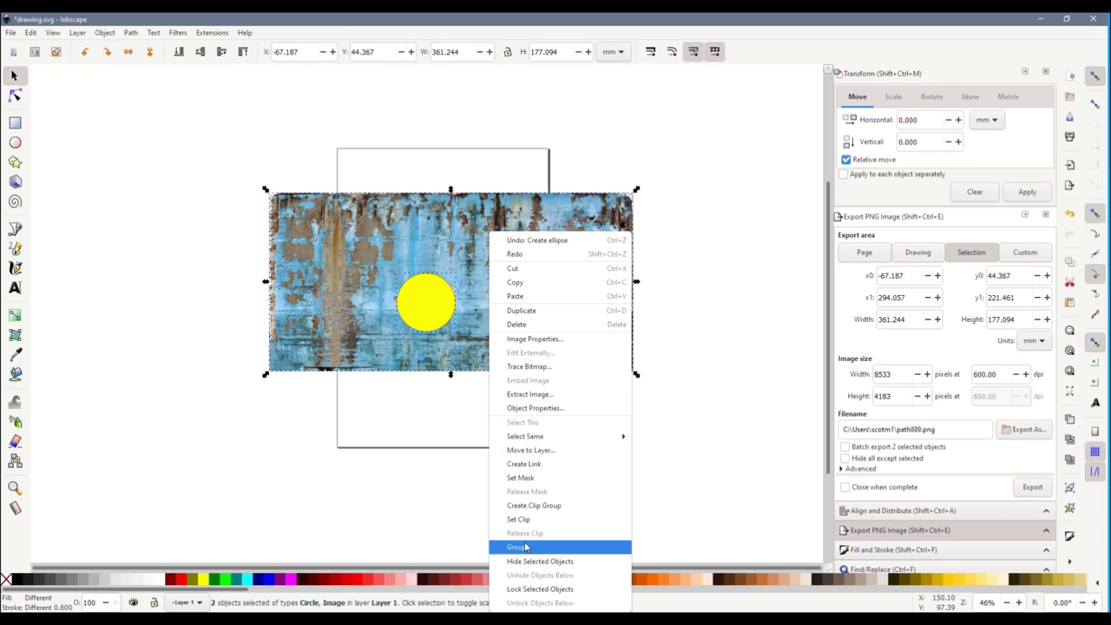
pyautogui.click(521, 519)
pyautogui.click(453, 424)
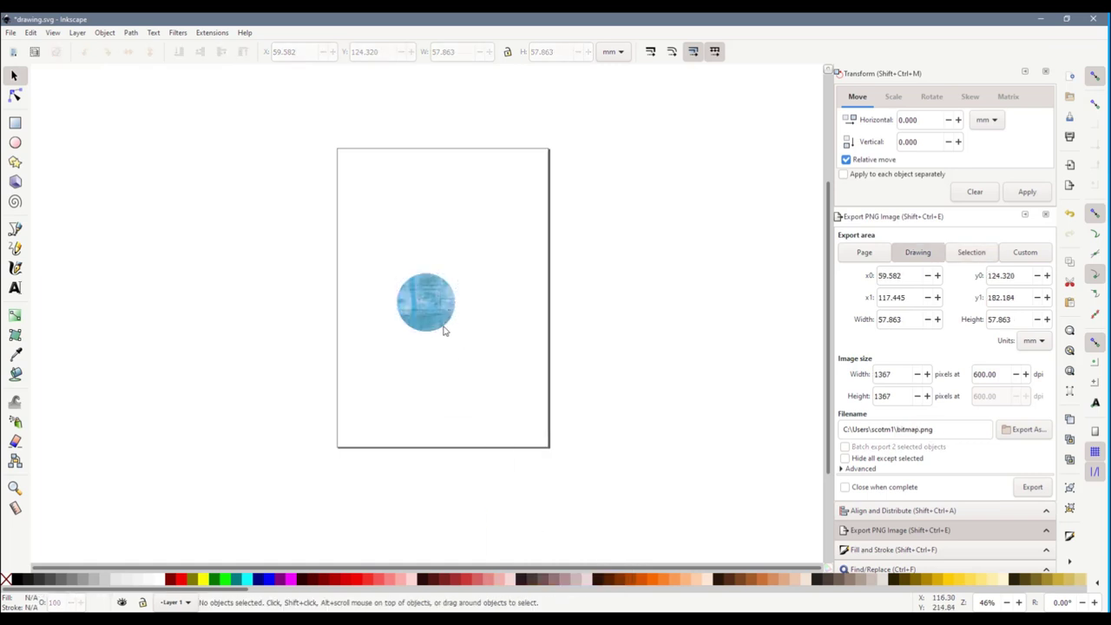
# Move the clipped texture circle up and to the right on the page, and save the drawing
pyautogui.moveTo(427, 307); pyautogui.dragTo(447, 285)
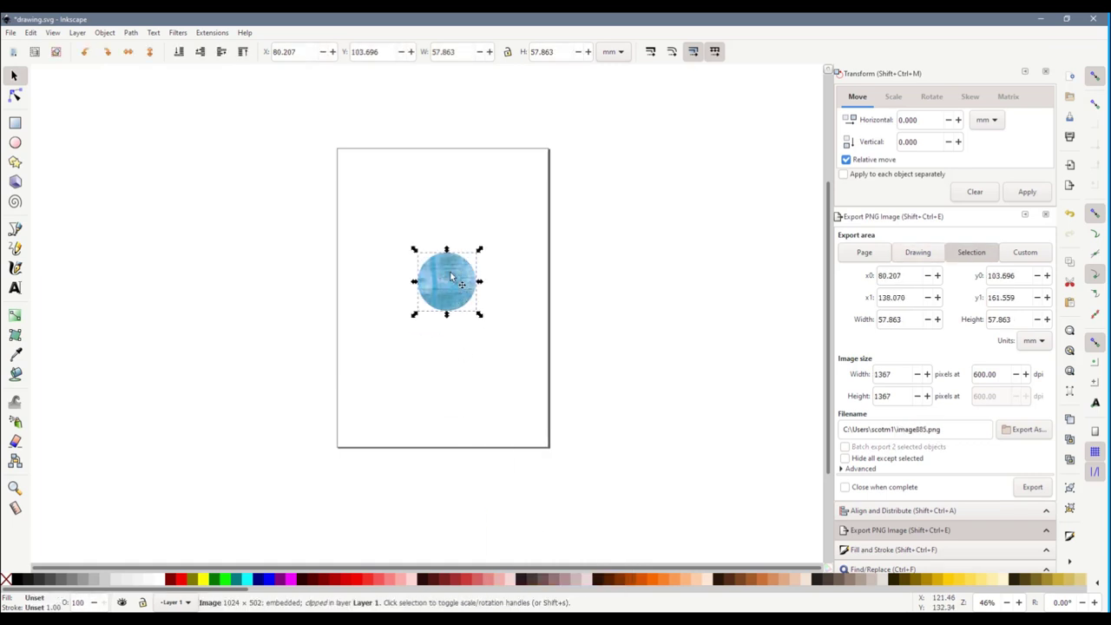
pyautogui.scroll(2, 447, 283)
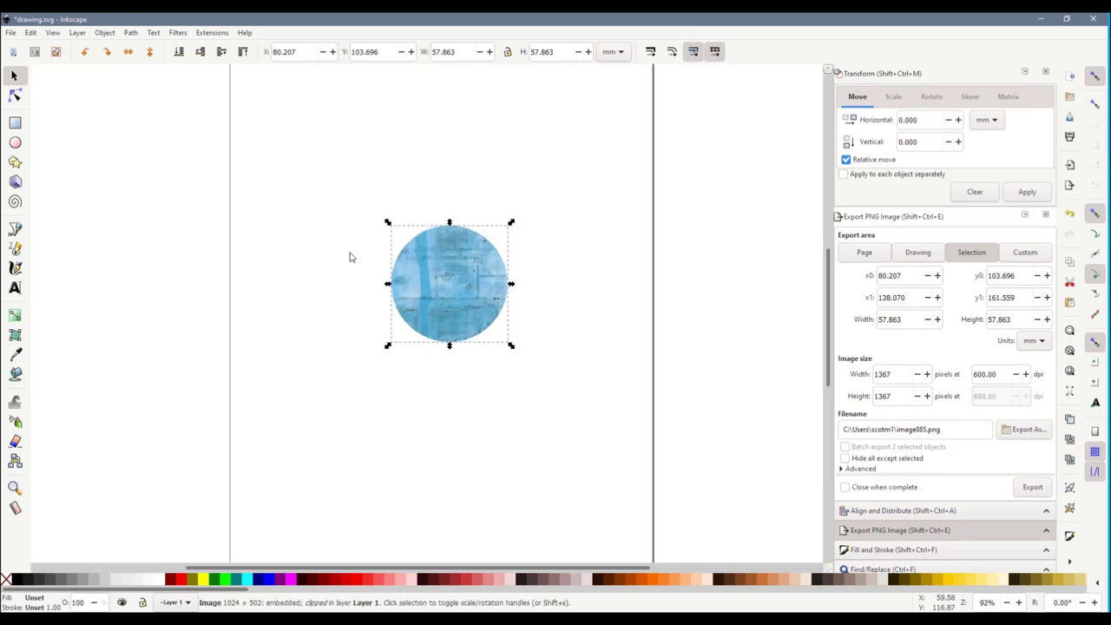
pyautogui.hotkey('ctrl', 's')
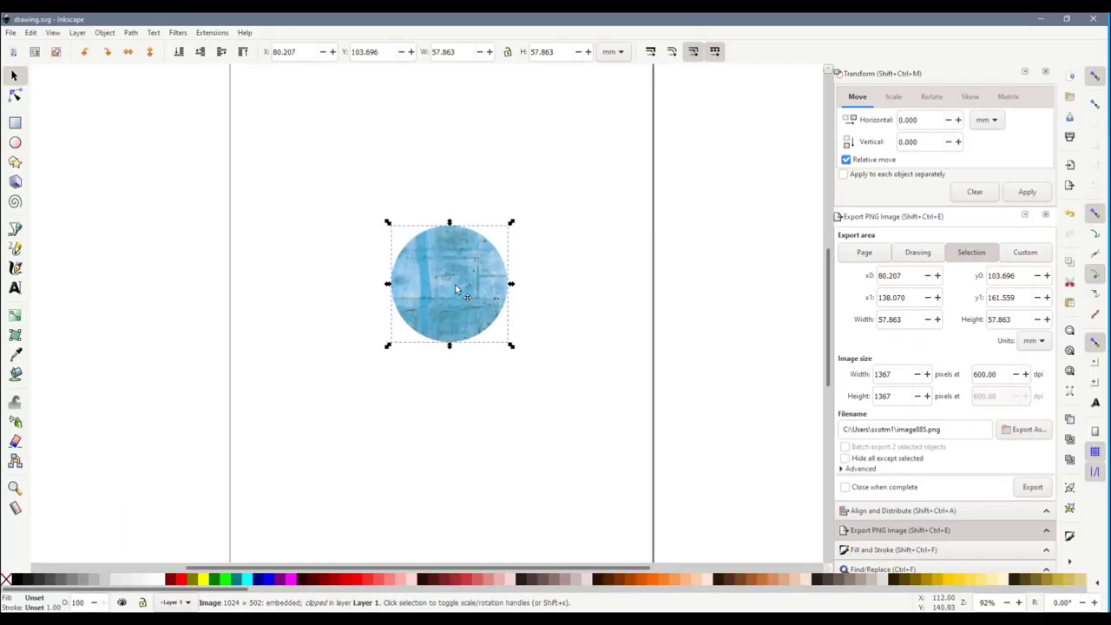
# Move the clipped circle up and to the left, release its clip, and shift the full texture image beneath the yellow circle
pyautogui.moveTo(458, 286); pyautogui.dragTo(435, 273)
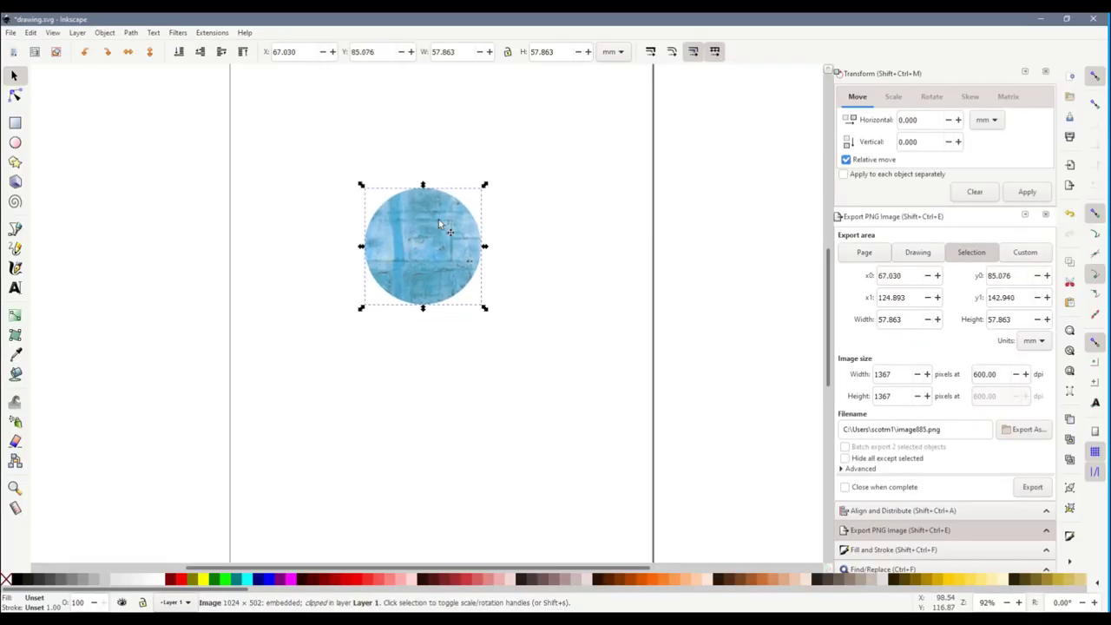
pyautogui.rightClick(402, 264)
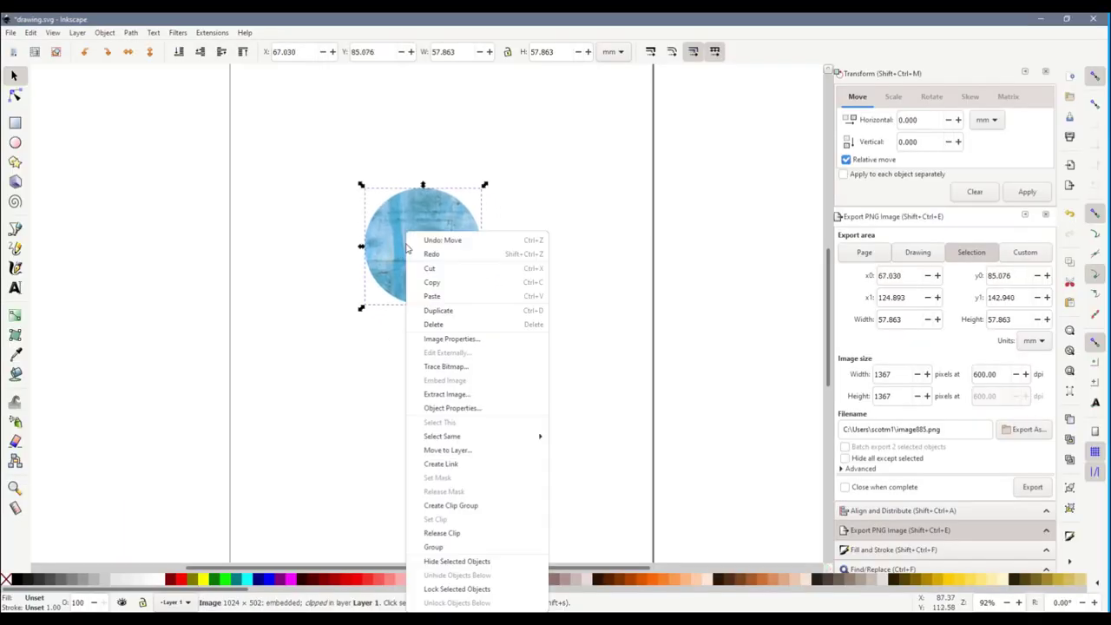
pyautogui.click(458, 540)
pyautogui.moveTo(746, 111); pyautogui.dragTo(447, 238)
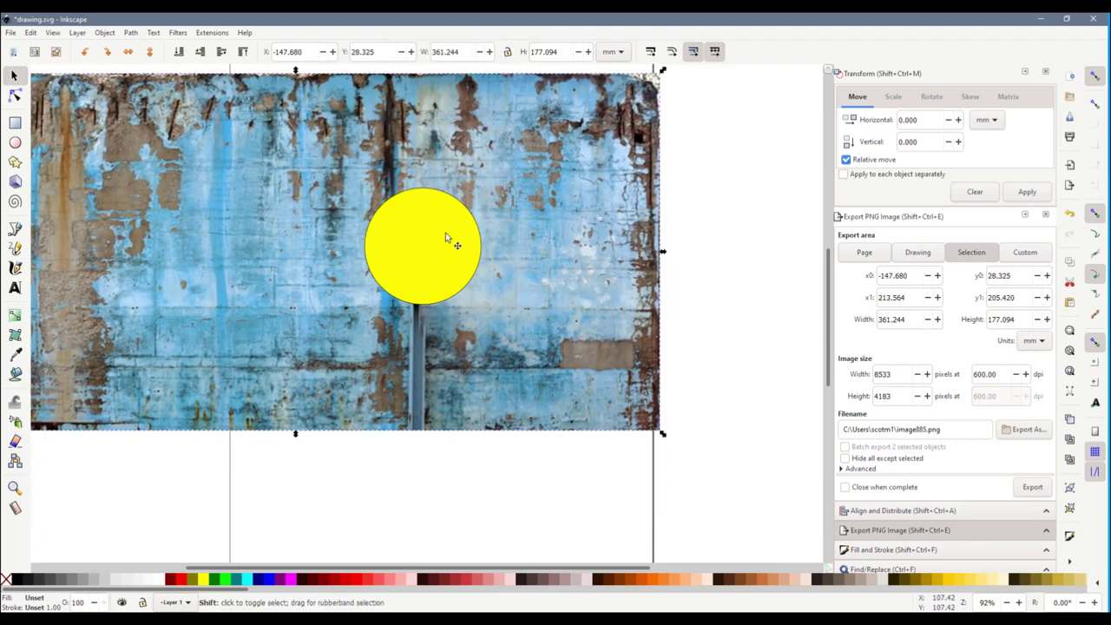
# Clip the repositioned texture image with the yellow circle again and shift the result slightly up and to the left
pyautogui.rightClick(445, 238)
pyautogui.click(486, 492)
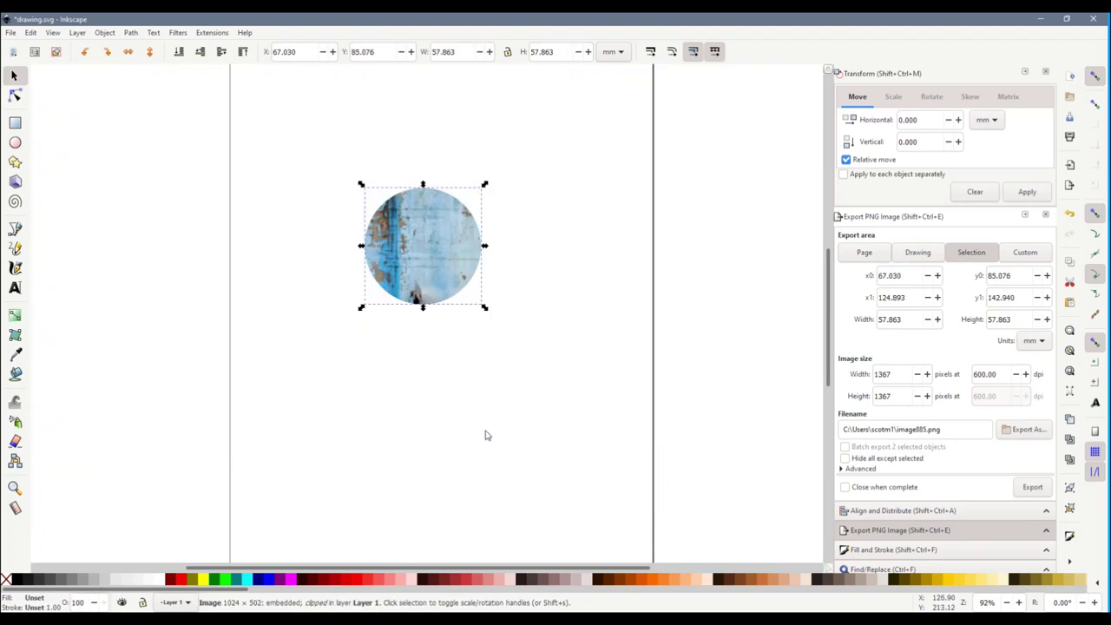
pyautogui.moveTo(440, 275); pyautogui.dragTo(476, 275)
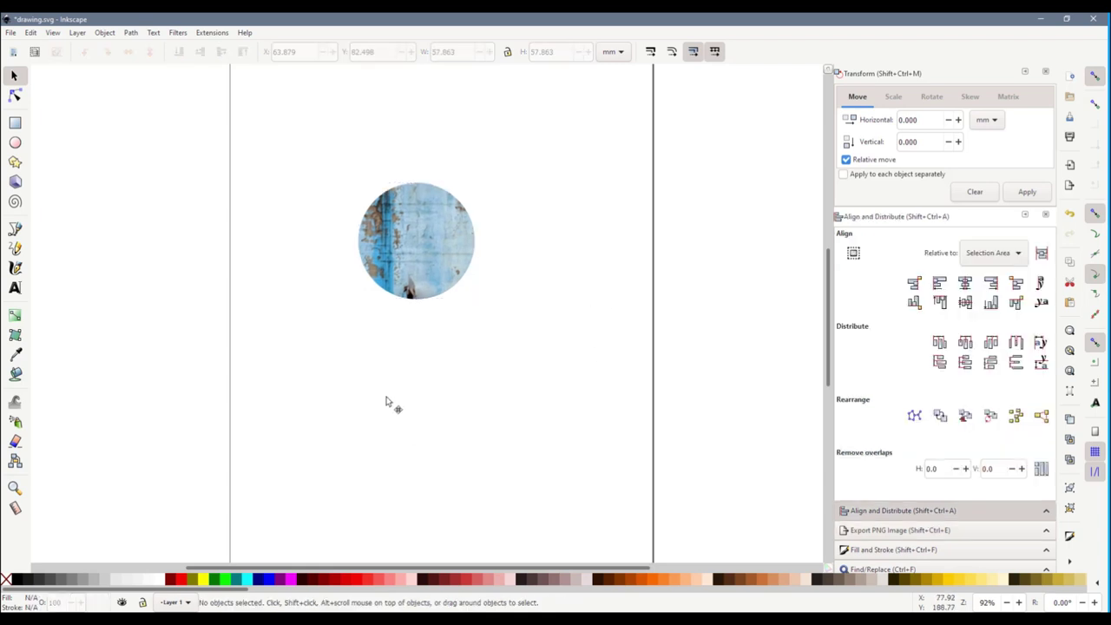
# Export the clipped circle selection at 600 dpi as image885.png in the Sizes folder and preview the exported file
pyautogui.click(11, 33)
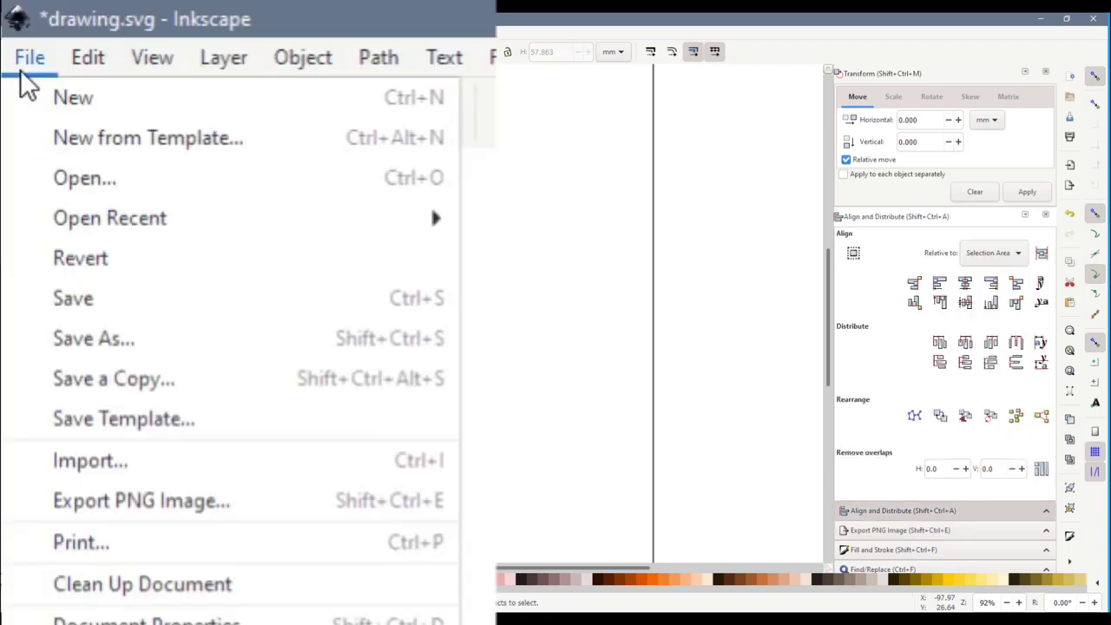
pyautogui.click(139, 500)
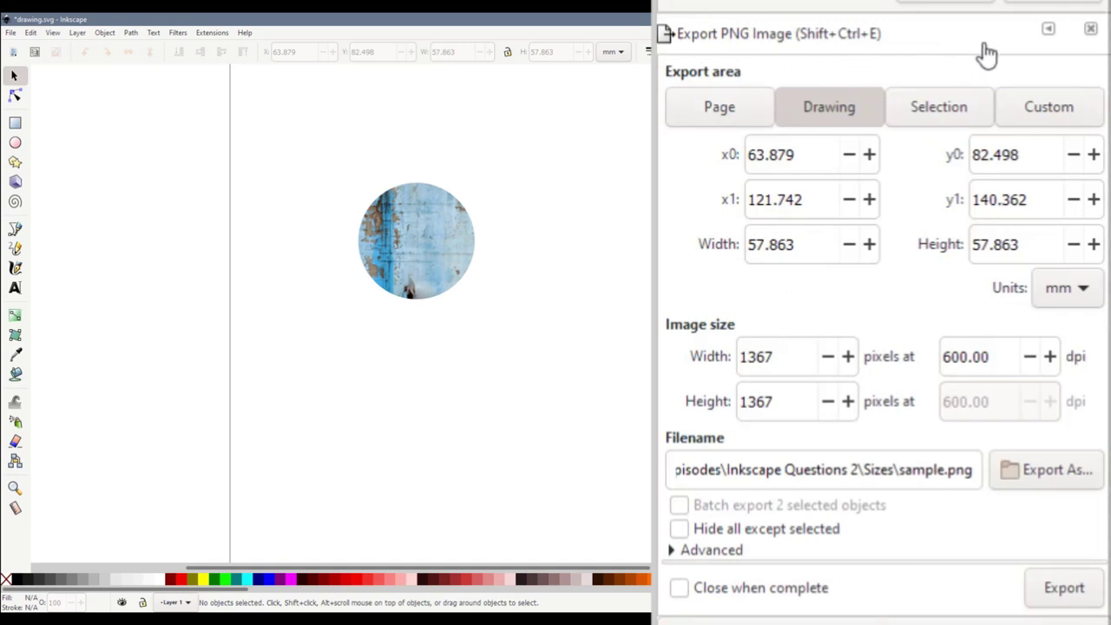
pyautogui.click(427, 245)
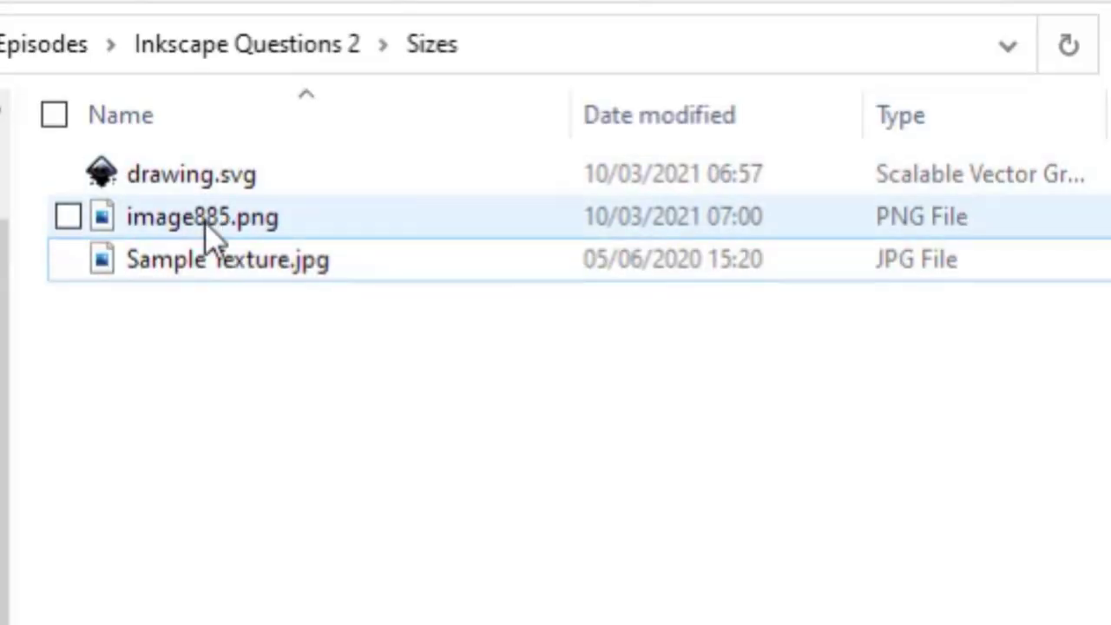
pyautogui.doubleClick(205, 226)
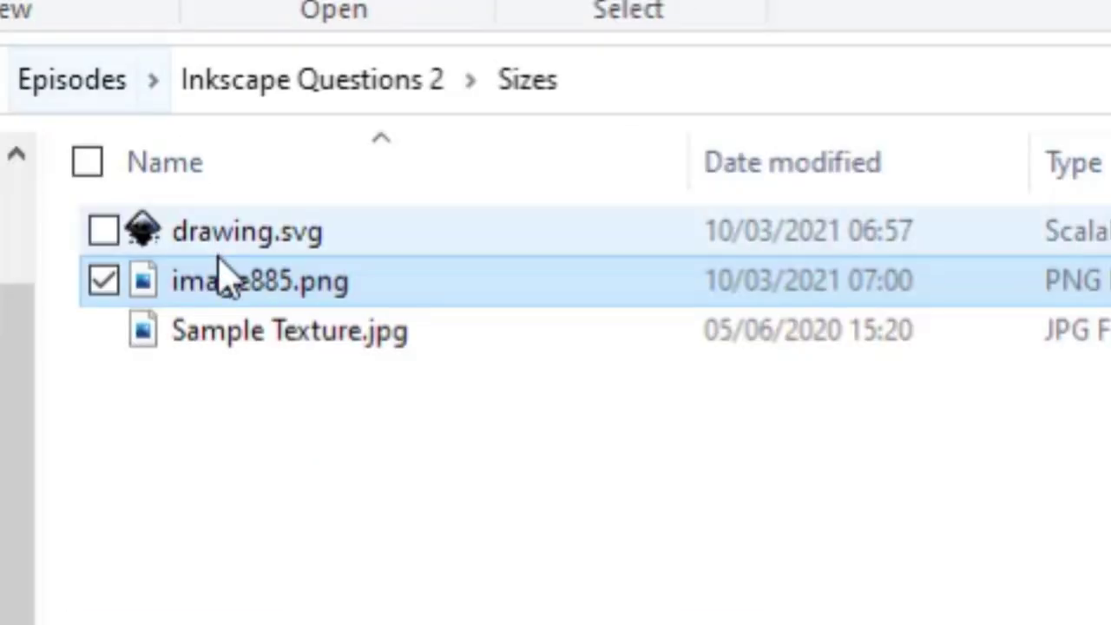
pyautogui.click(1095, 22)
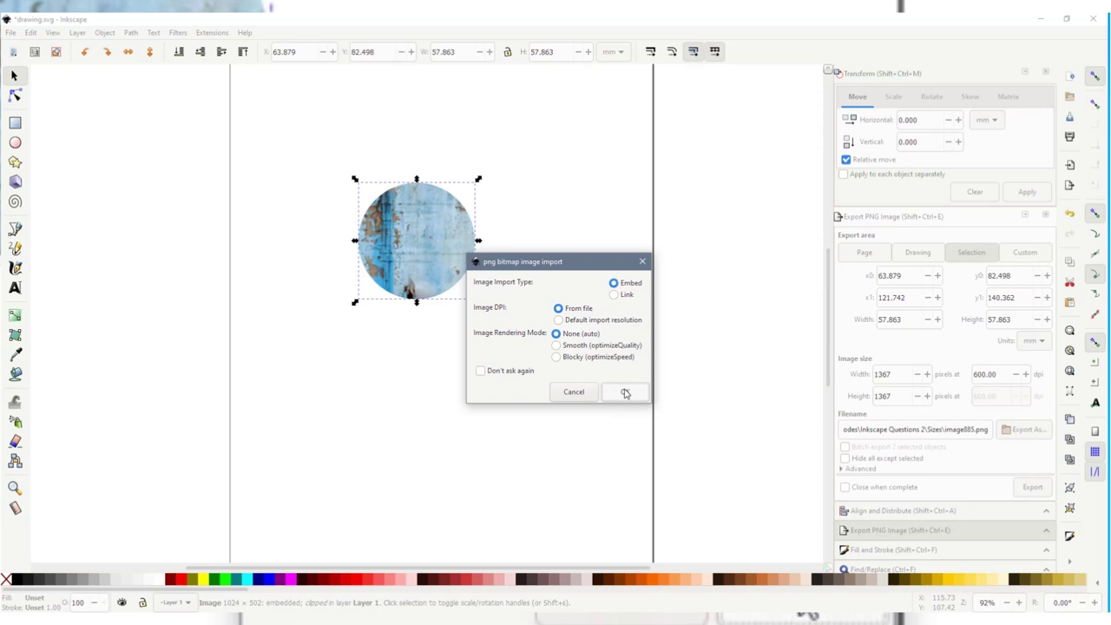
# Import the exported PNG as an embedded image with its DPI from file, and arrange it beside the original clipped circle
pyautogui.click(625, 391)
pyautogui.moveTo(526, 244); pyautogui.dragTo(414, 139)
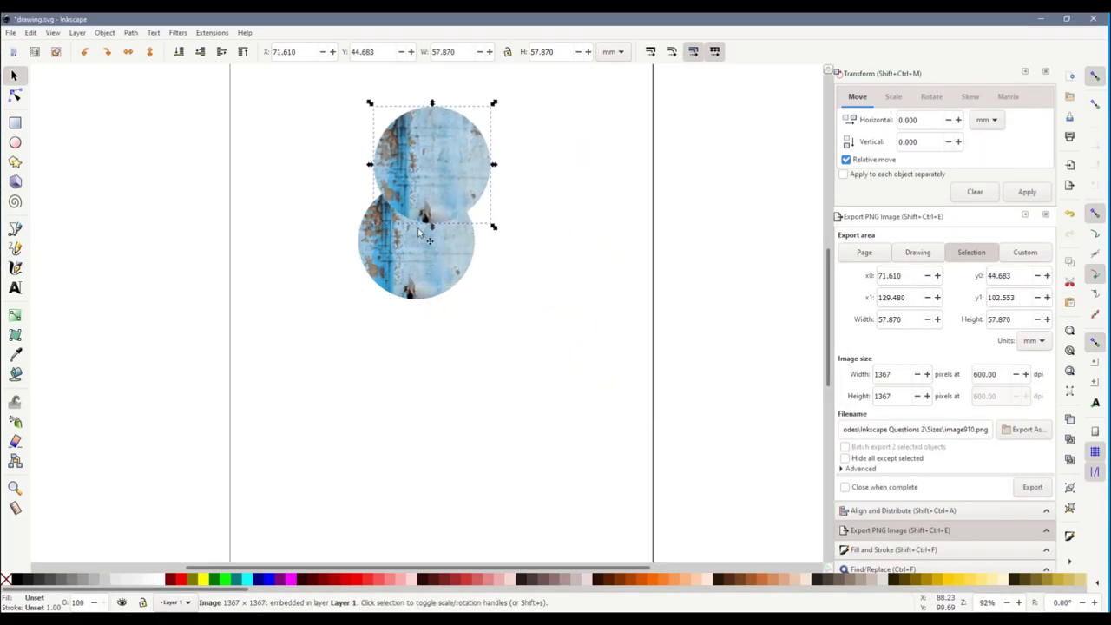
pyautogui.moveTo(461, 180); pyautogui.dragTo(617, 206)
pyautogui.moveTo(417, 231); pyautogui.dragTo(362, 169)
pyautogui.moveTo(607, 218); pyautogui.dragTo(590, 244)
pyautogui.rightClick(574, 207)
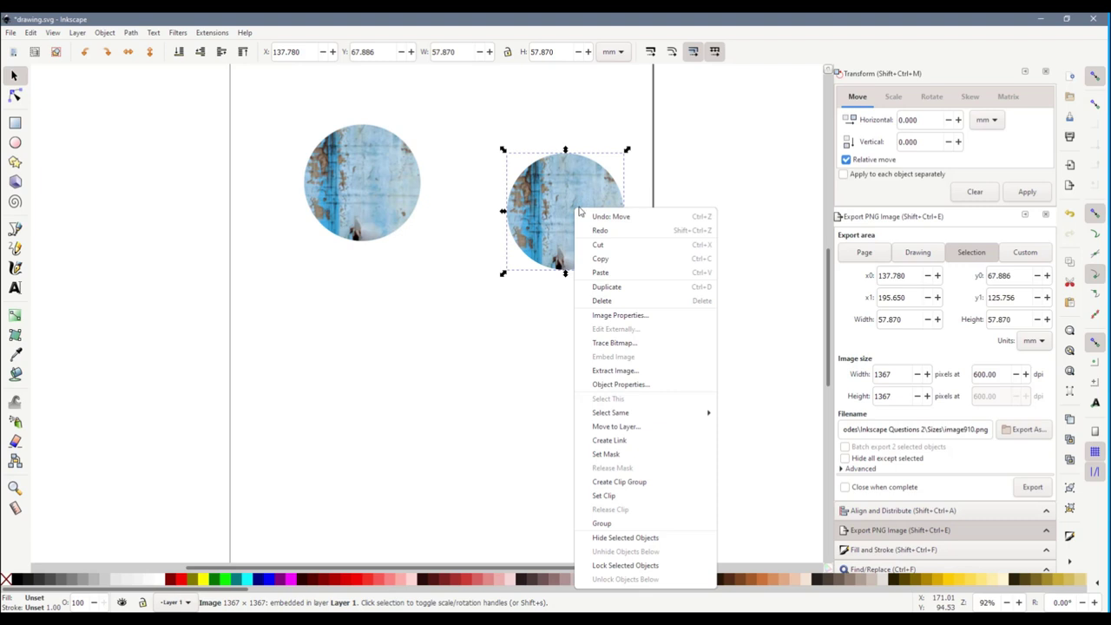
# Move the imported PNG circle to the left so it sits closer to the original clipped circle
pyautogui.click(471, 460)
pyautogui.moveTo(569, 208); pyautogui.dragTo(431, 217)
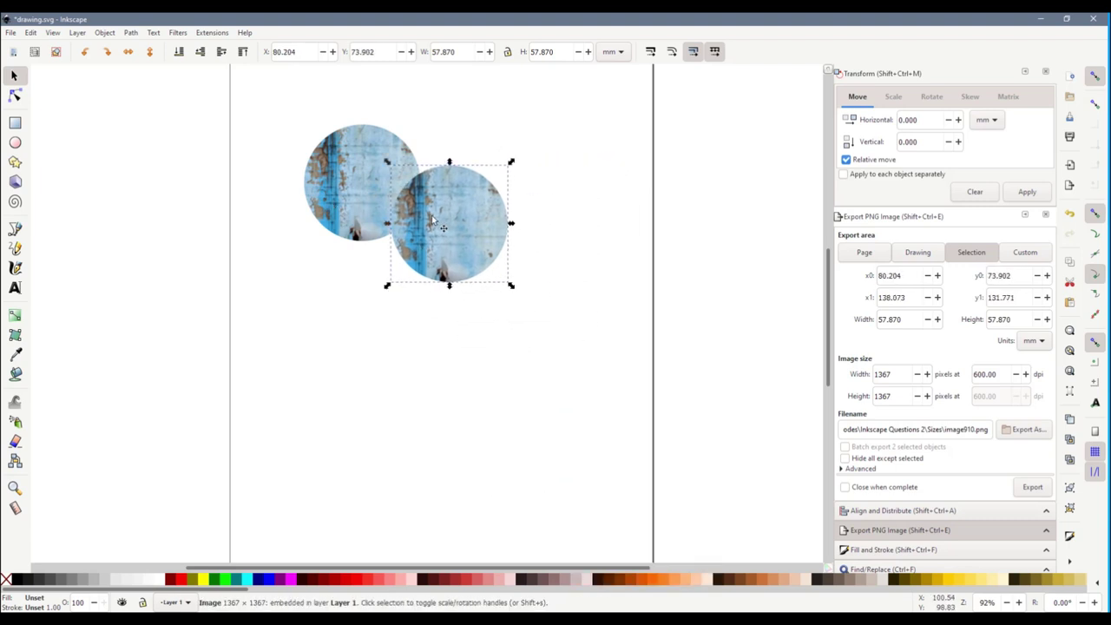
pyautogui.moveTo(483, 244); pyautogui.dragTo(533, 260)
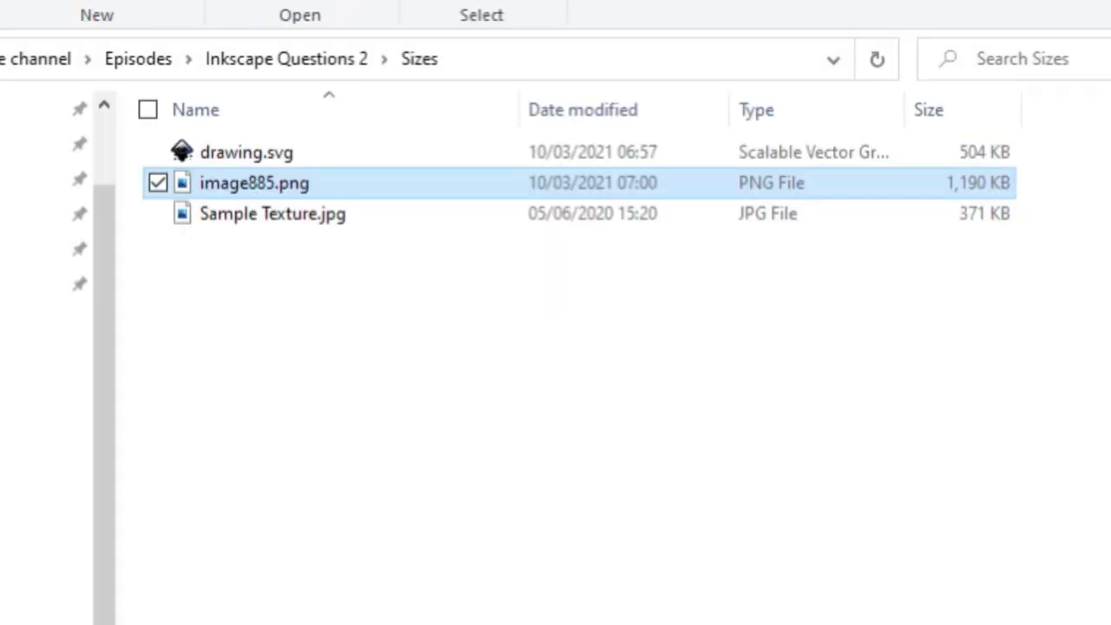
# Switch to the Sizes folder in File Explorer and compare the file sizes of drawing.svg, image885.png and Sample Texture.jpg
pyautogui.click(318, 295)
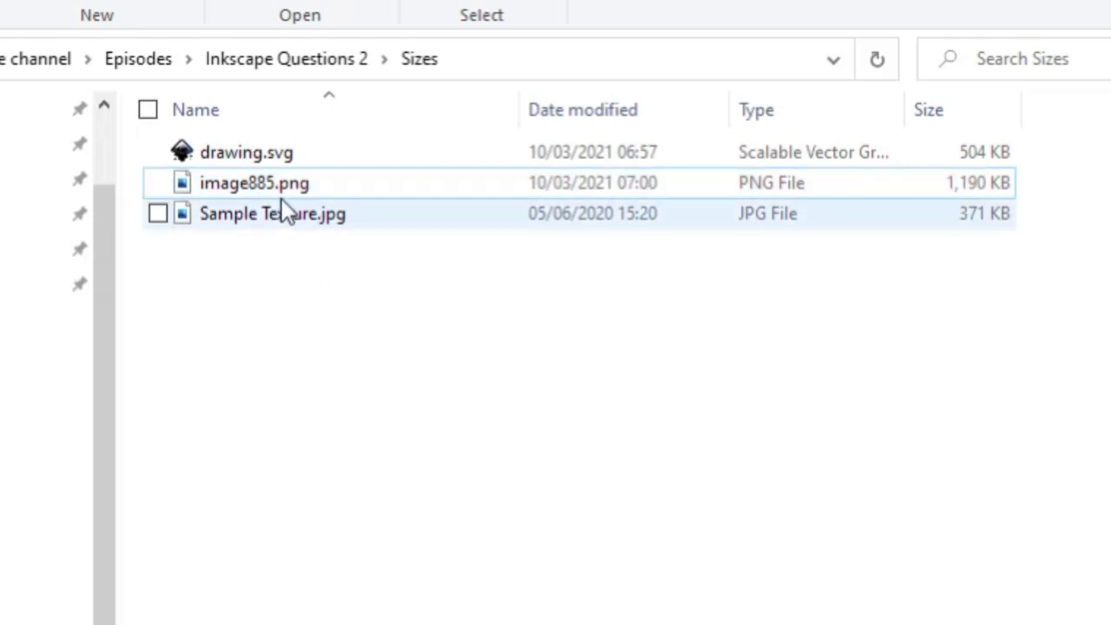
pyautogui.moveTo(313, 186)
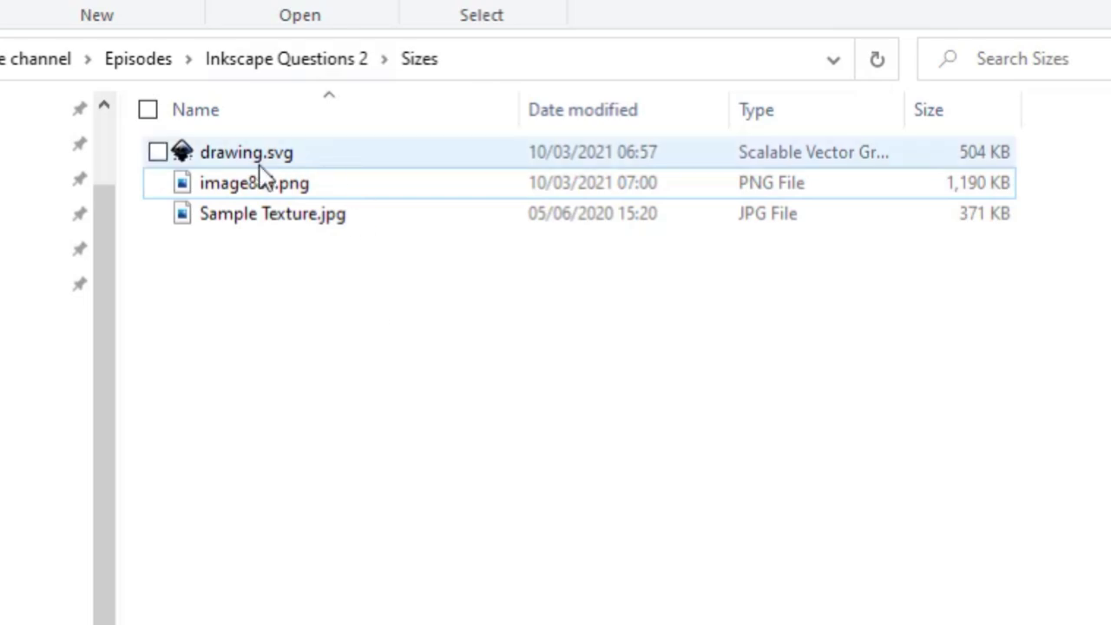
pyautogui.moveTo(369, 219)
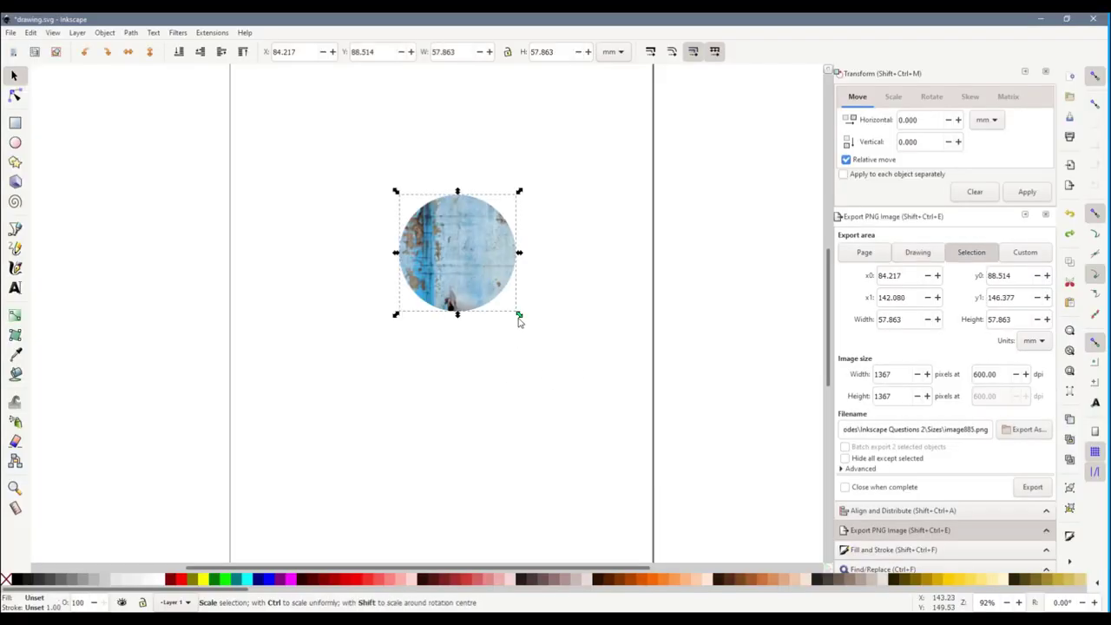
# Scale the clipped circle down to about 2.1 mm wide and export the selection at 600 dpi
pyautogui.moveTo(518, 318); pyautogui.dragTo(412, 223)
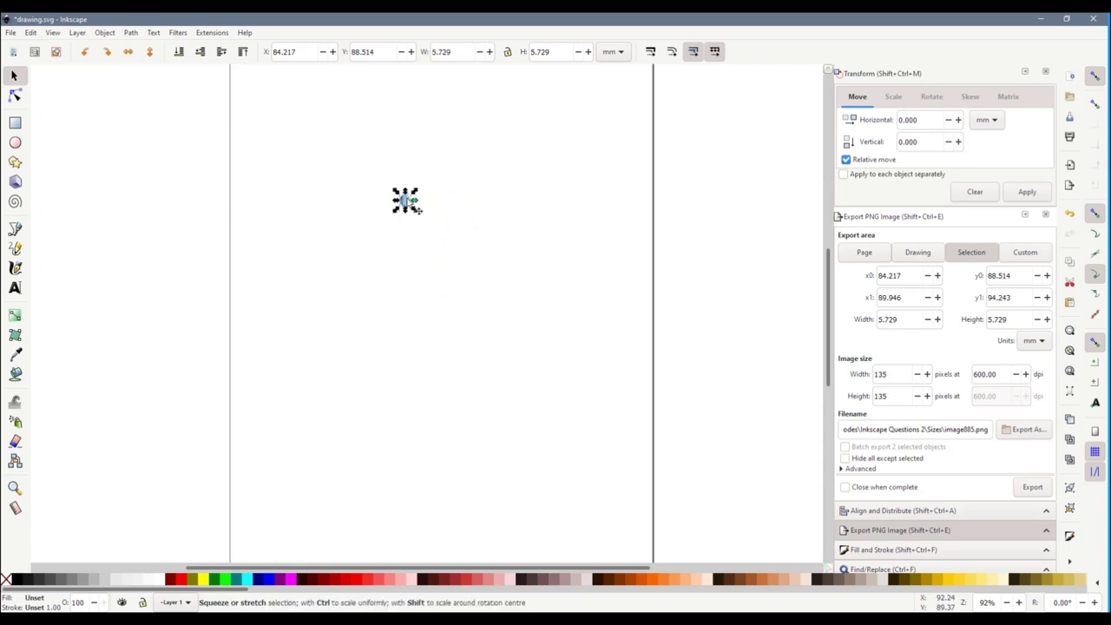
pyautogui.scroll(7, 404, 198)
pyautogui.moveTo(488, 272); pyautogui.dragTo(414, 196)
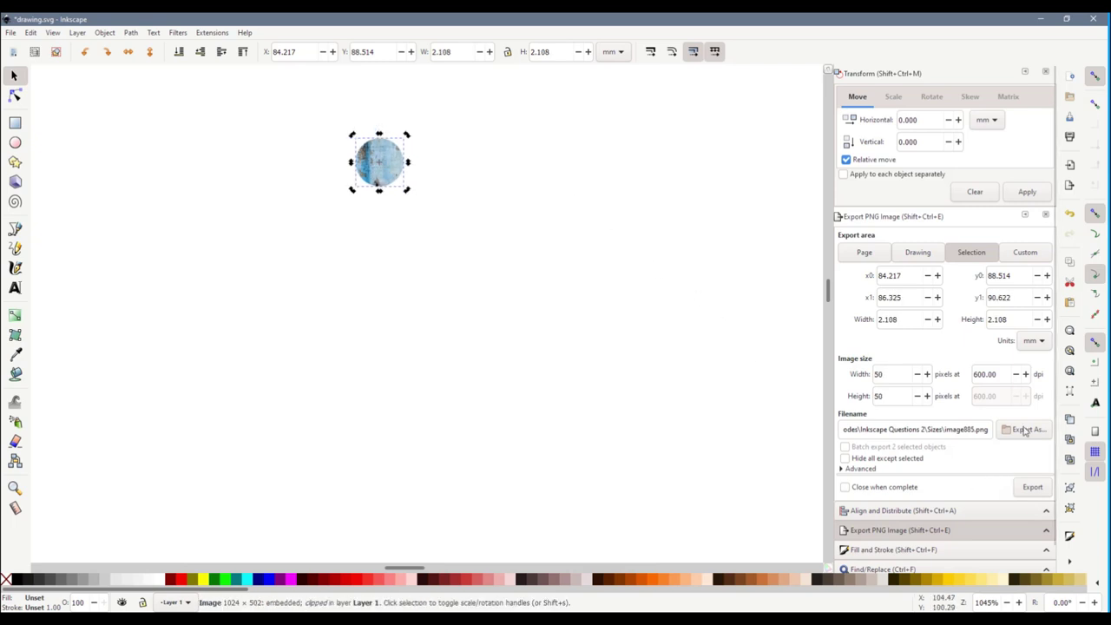
pyautogui.click(1031, 487)
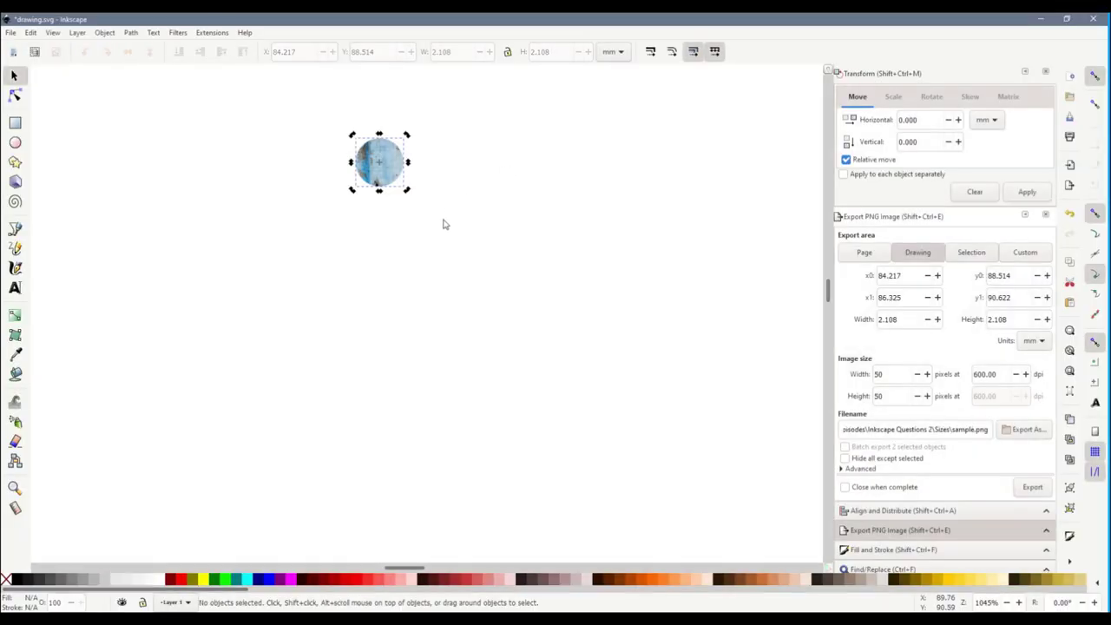
# Move the tiny clipped circle slightly down, then delete it from the drawing
pyautogui.click(441, 223)
pyautogui.click(373, 208)
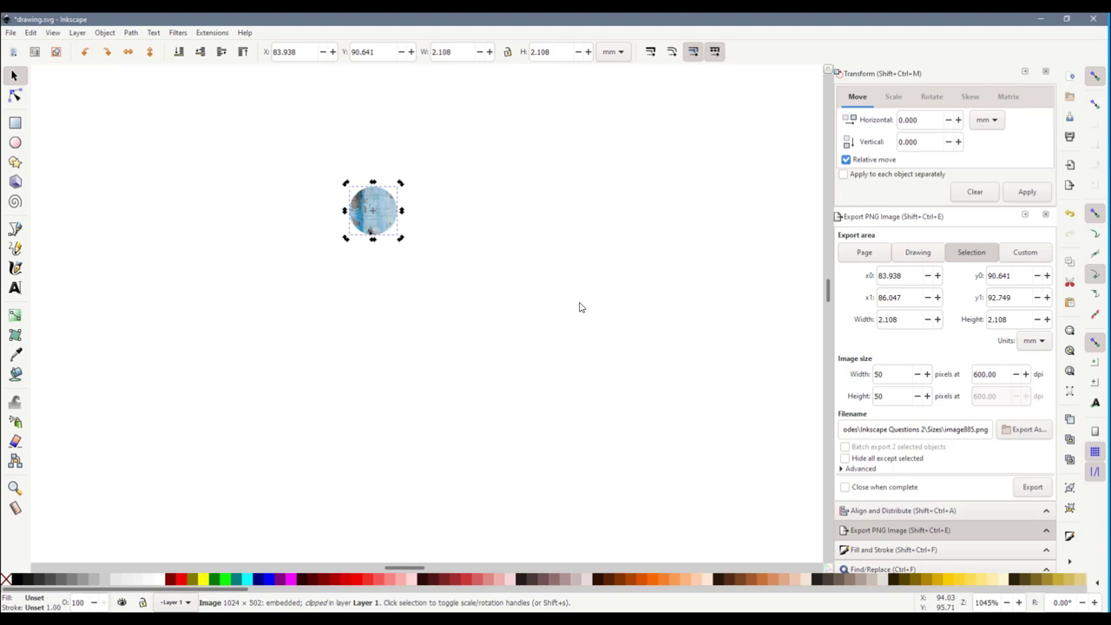
pyautogui.hotkey('ctrl', 'z')
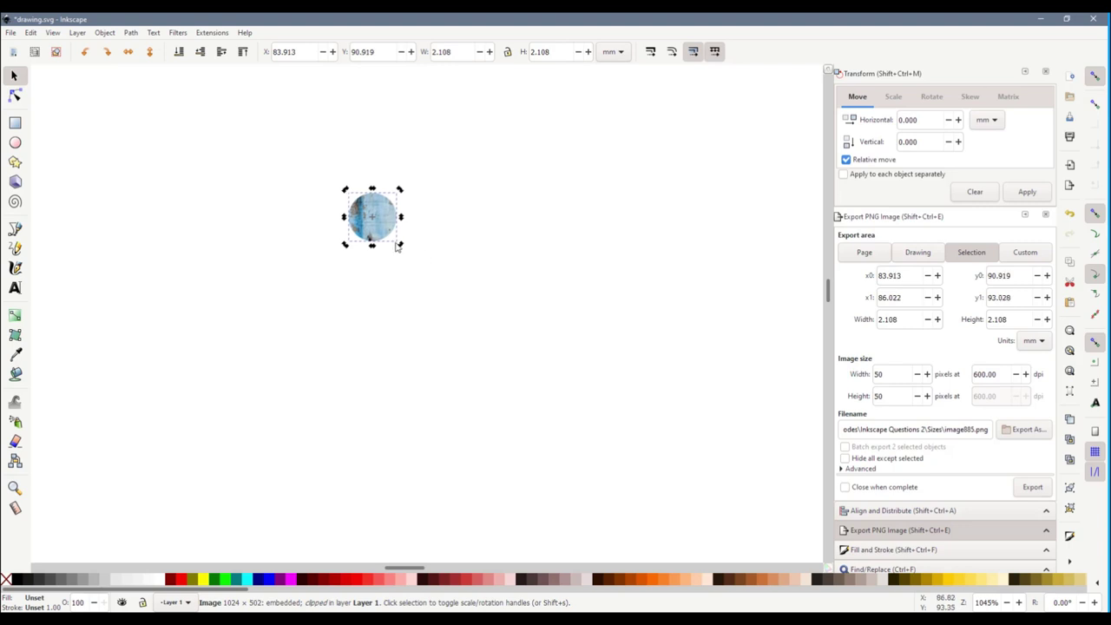
pyautogui.press('Delete')
pyautogui.press('5')
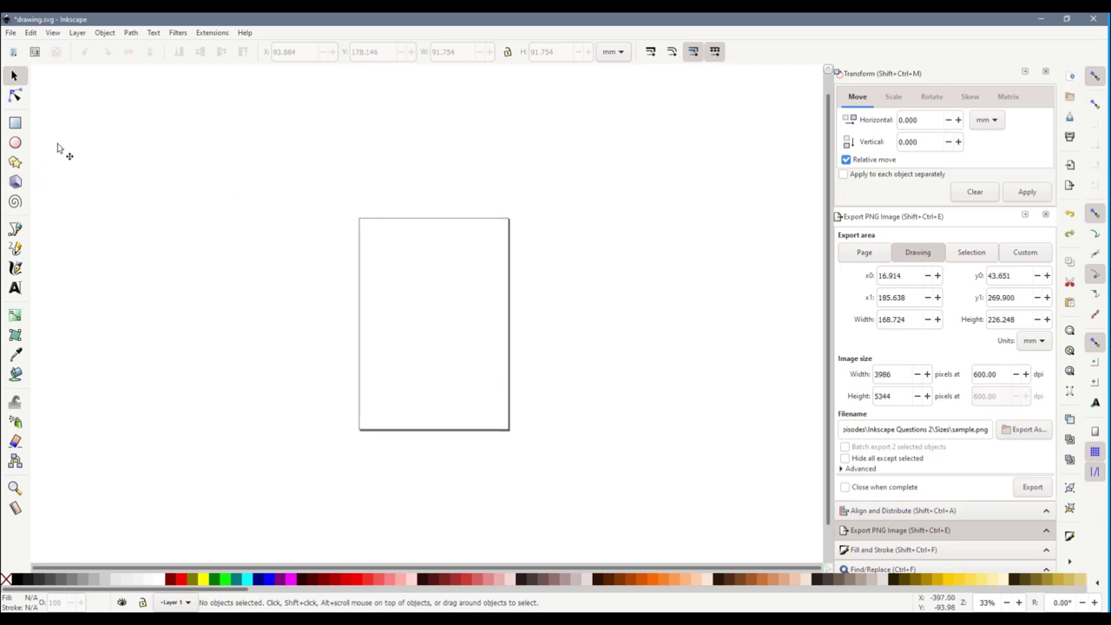
# Draw two yellow circles about 82 mm and 83 mm in diameter on the page, and highlight their code in drawing.svg in Notepad++
pyautogui.press('e')
pyautogui.moveTo(374, 245); pyautogui.dragTo(430, 303)
pyautogui.moveTo(427, 358)
pyautogui.mouseDown()
pyautogui.moveTo(454, 365)
pyautogui.moveTo(486, 402)
pyautogui.mouseUp()
pyautogui.press('s')
pyautogui.click(479, 256)
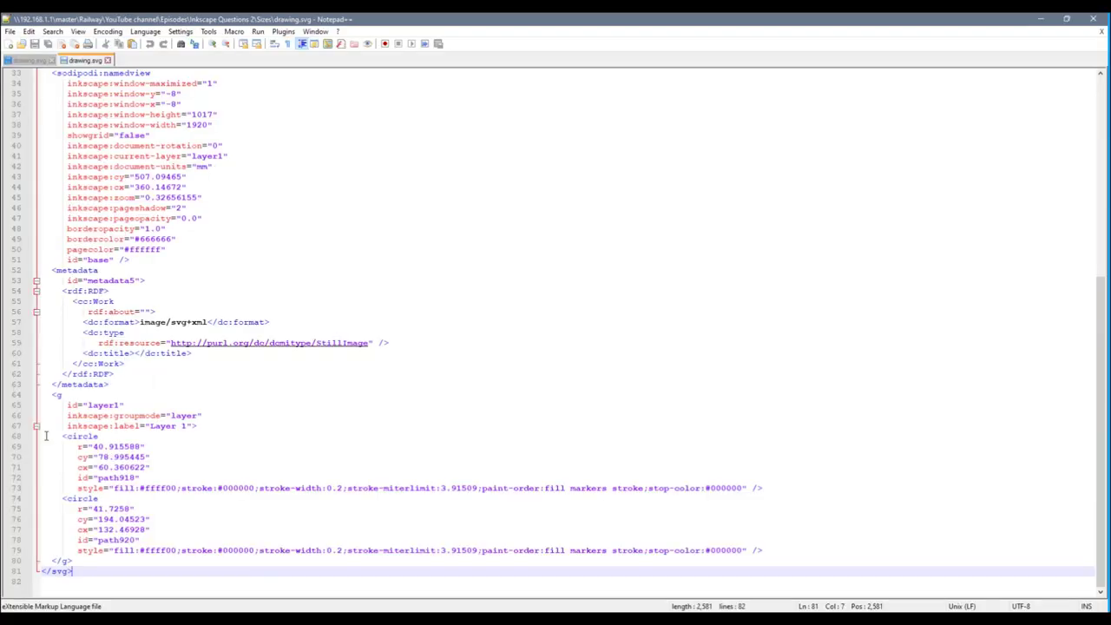
pyautogui.moveTo(46, 436); pyautogui.dragTo(846, 549)
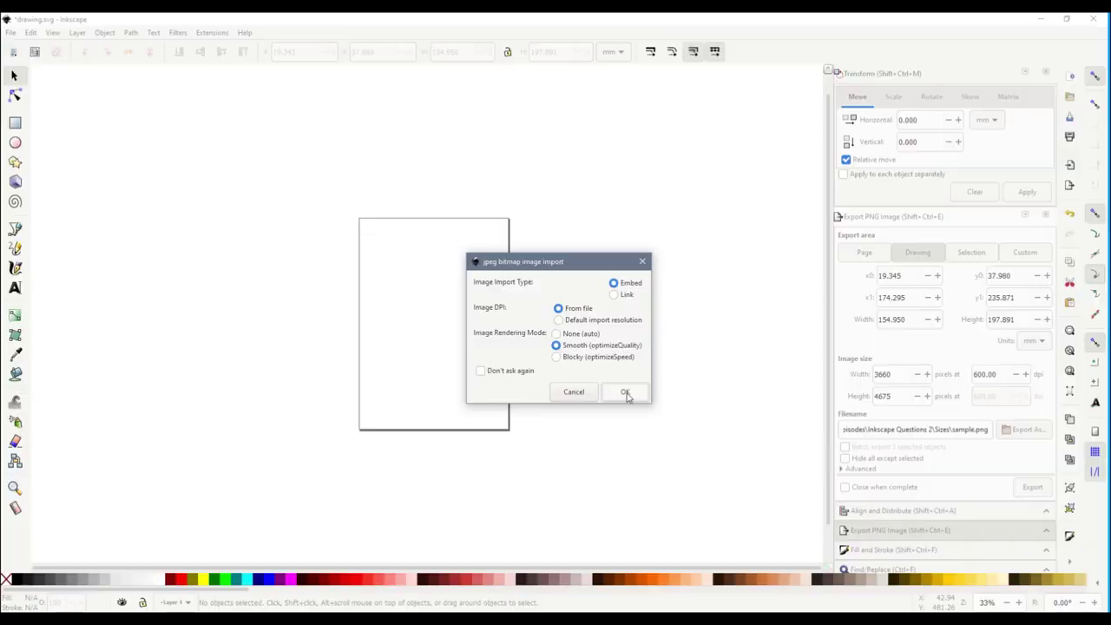
# Import the texture JPEG as an embedded image with its DPI from file, place it left of the page, and save the drawing
pyautogui.click(628, 391)
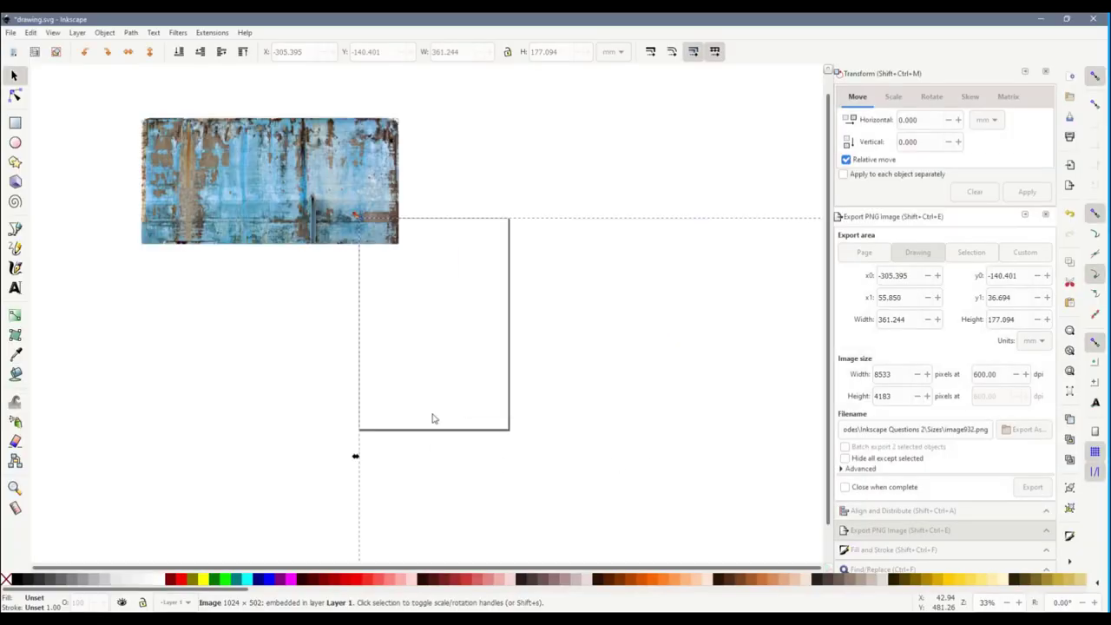
pyautogui.moveTo(324, 206); pyautogui.dragTo(274, 286)
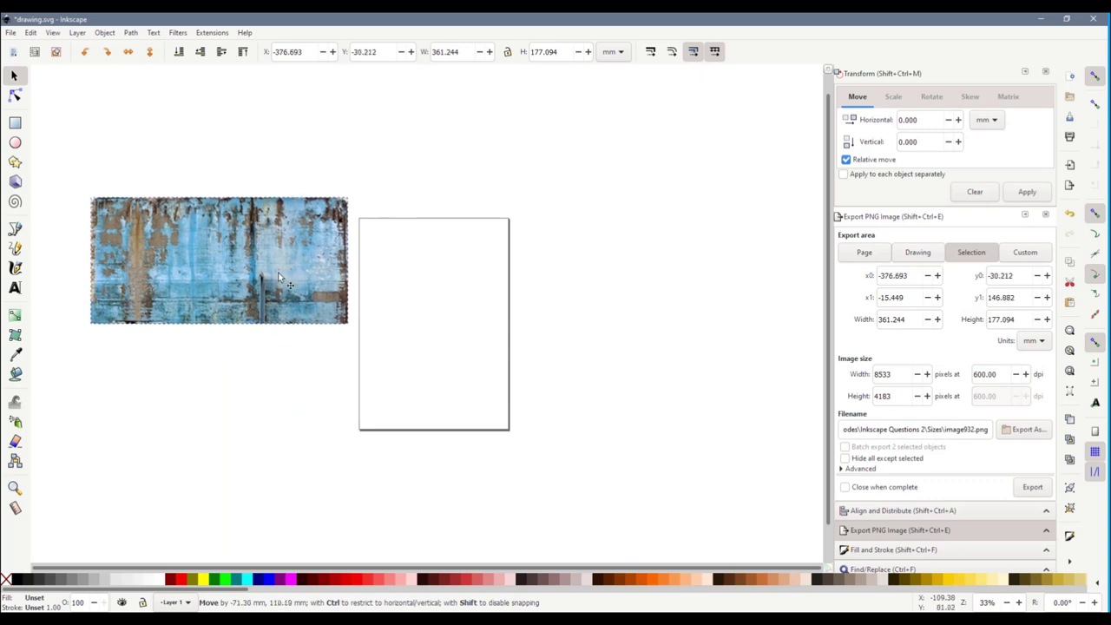
pyautogui.click(313, 385)
pyautogui.hotkey('ctrl', 's')
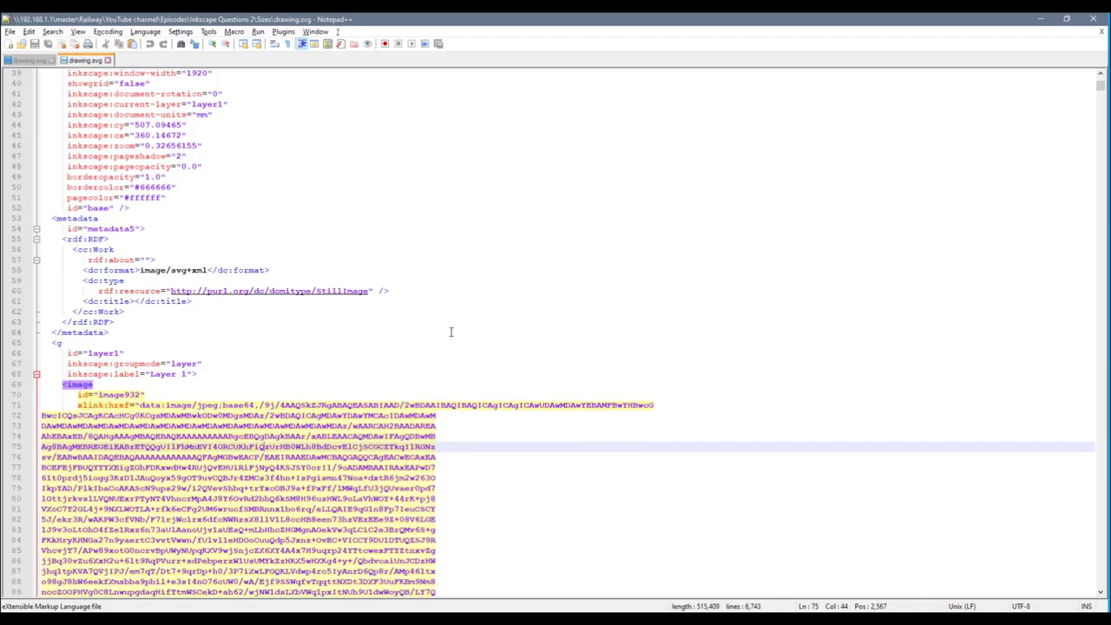
# Examine the embedded image's base64 data in drawing.svg in Notepad++, and switch back to Inkscape
pyautogui.scroll(-6, 452, 332)
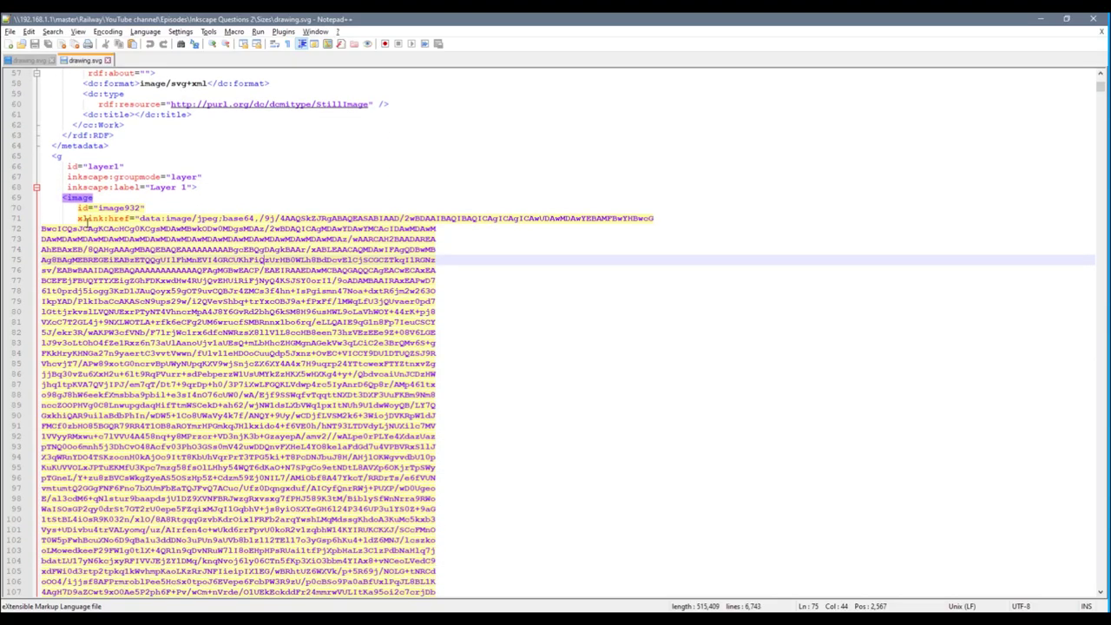
pyautogui.click(121, 239)
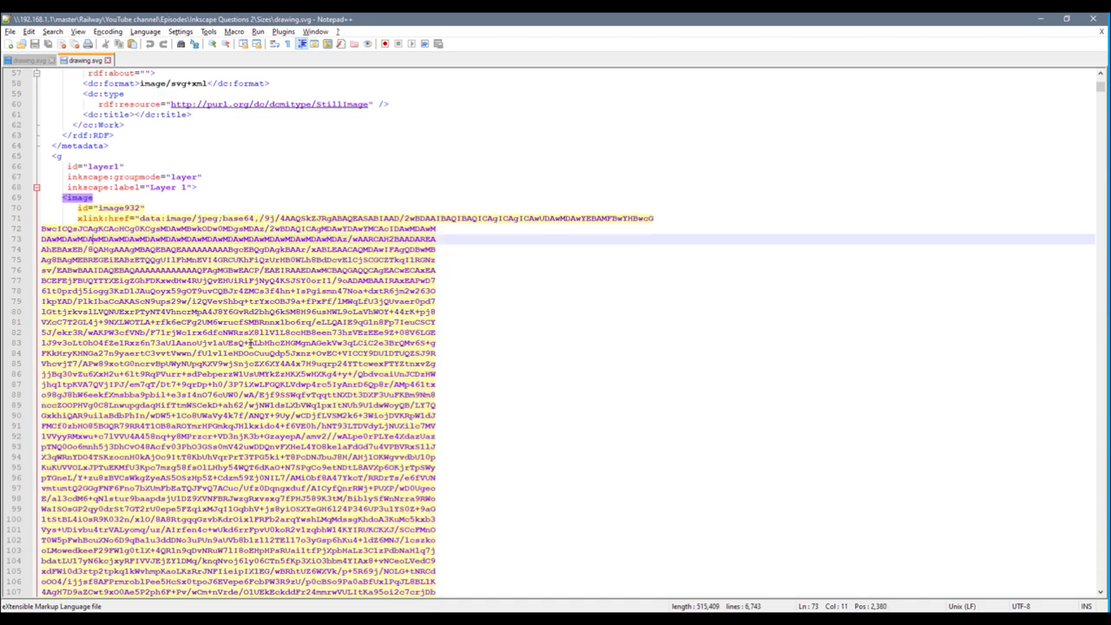
pyautogui.scroll(-6, 251, 344)
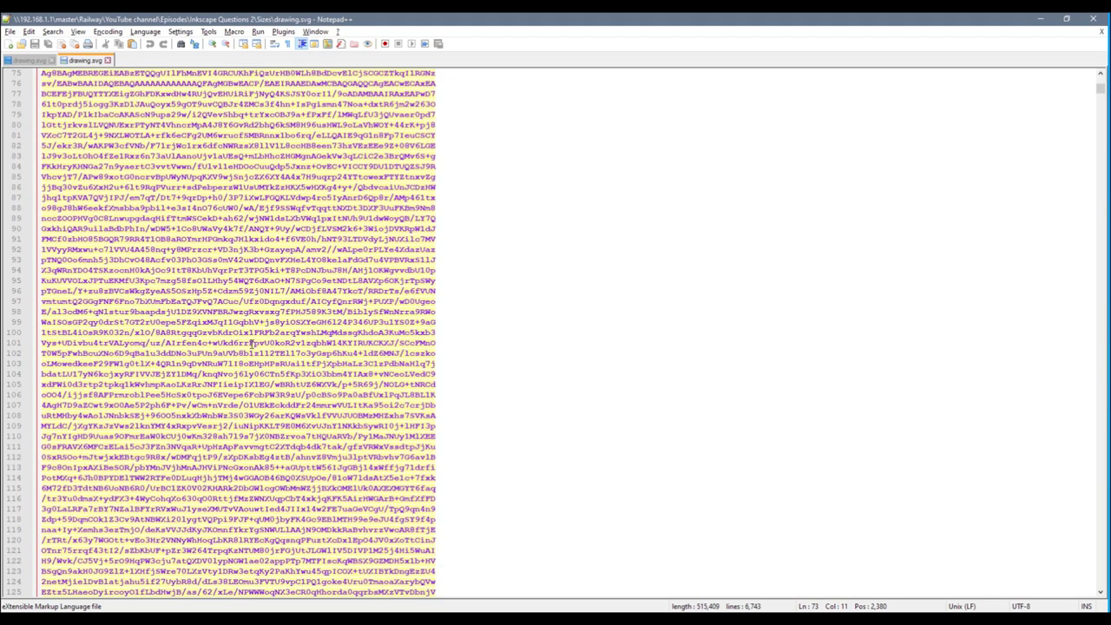
pyautogui.hotkey('alt', 'Tab')
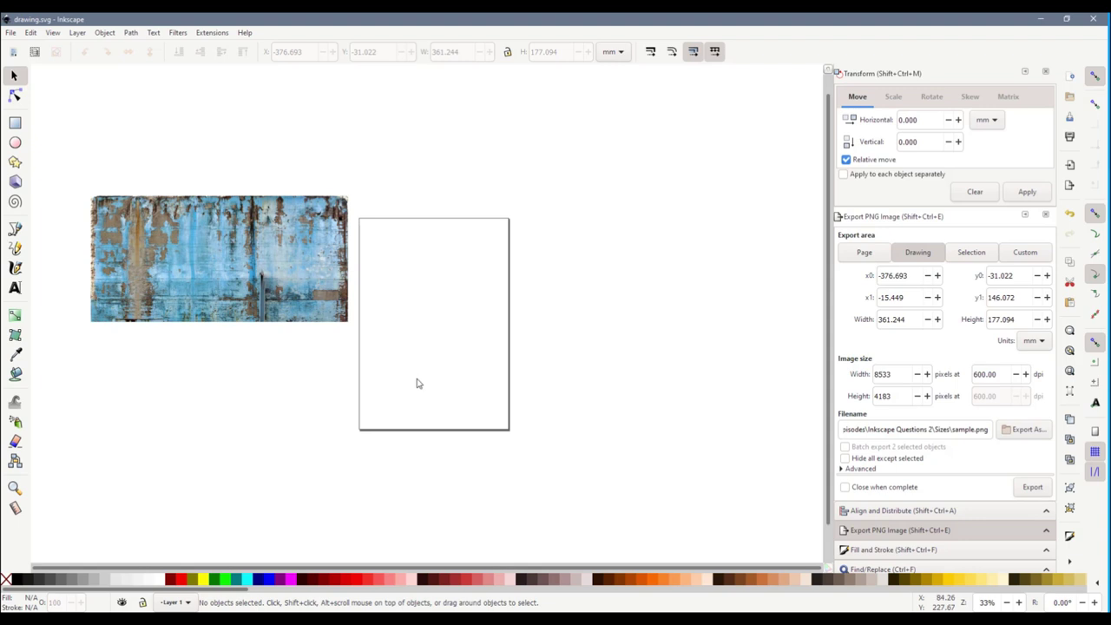
# Duplicate the texture image, stack the two copies to the left of the page, and save the drawing
pyautogui.moveTo(264, 284); pyautogui.dragTo(245, 317)
pyautogui.hotkey('ctrl', 'd')
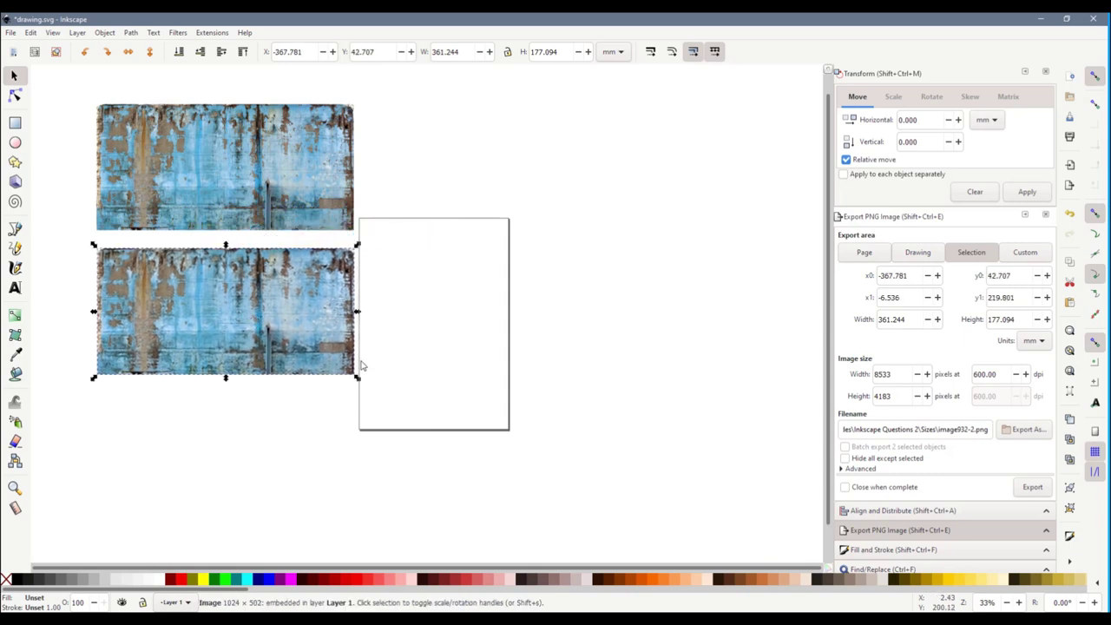
pyautogui.hotkey('ctrl', 's')
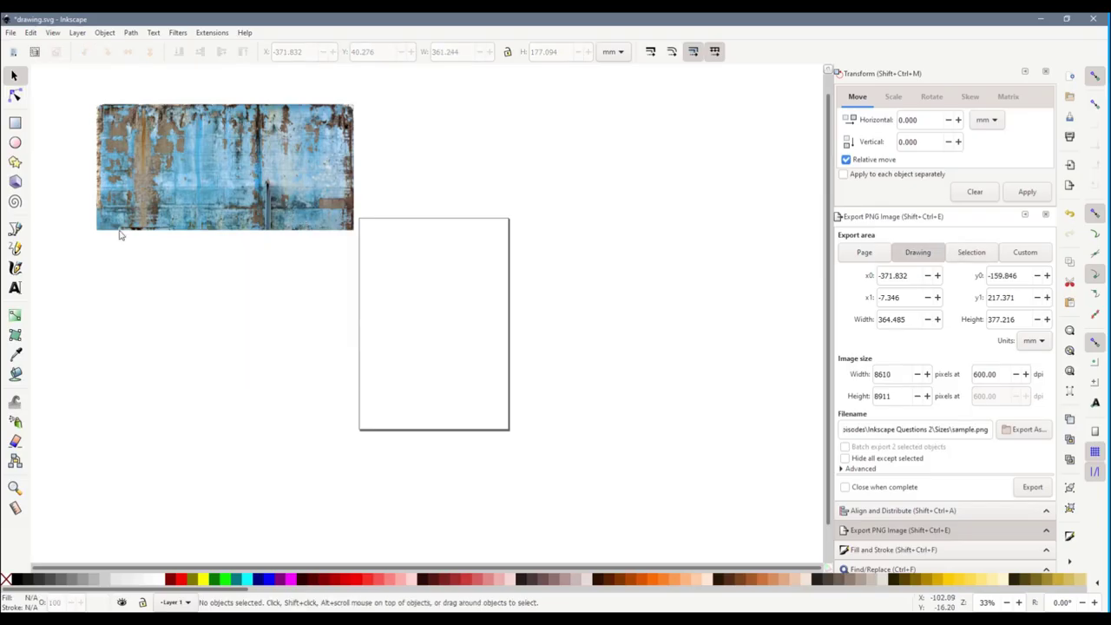
# Draw a circle about 112 mm in diameter over the upper texture image and clip the image with it
pyautogui.click(15, 142)
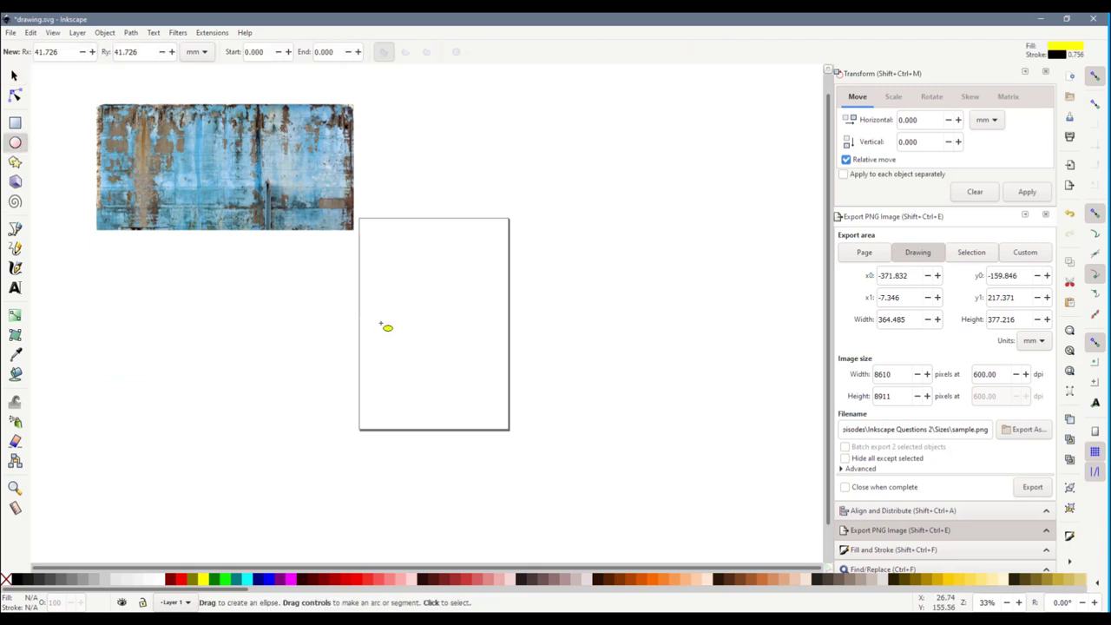
pyautogui.moveTo(134, 136); pyautogui.dragTo(235, 215)
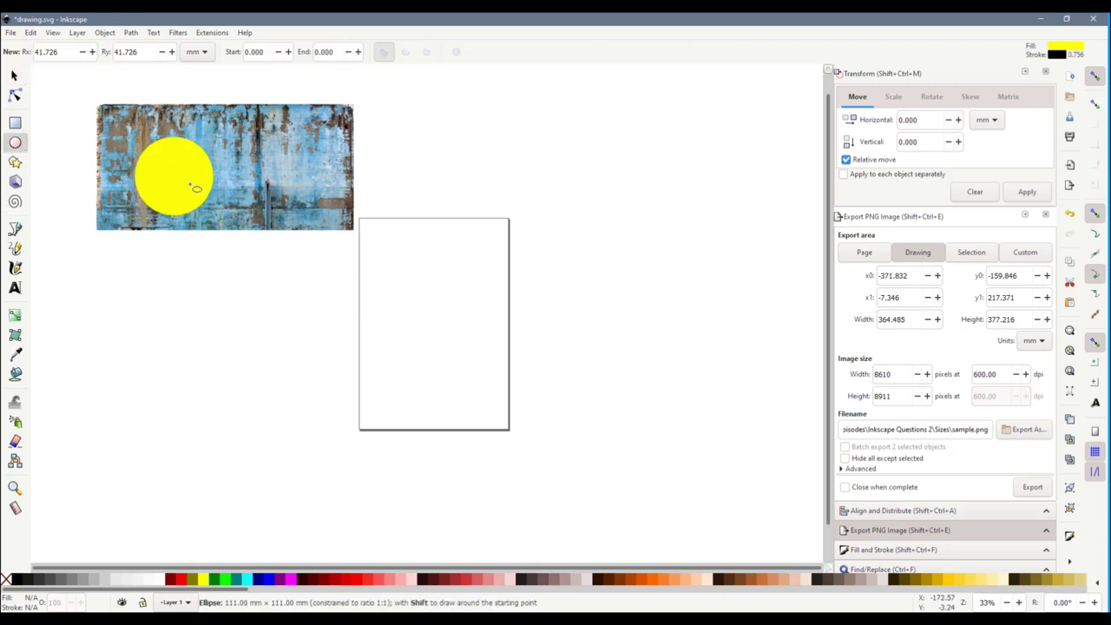
pyautogui.click(14, 75)
pyautogui.rightClick(261, 165)
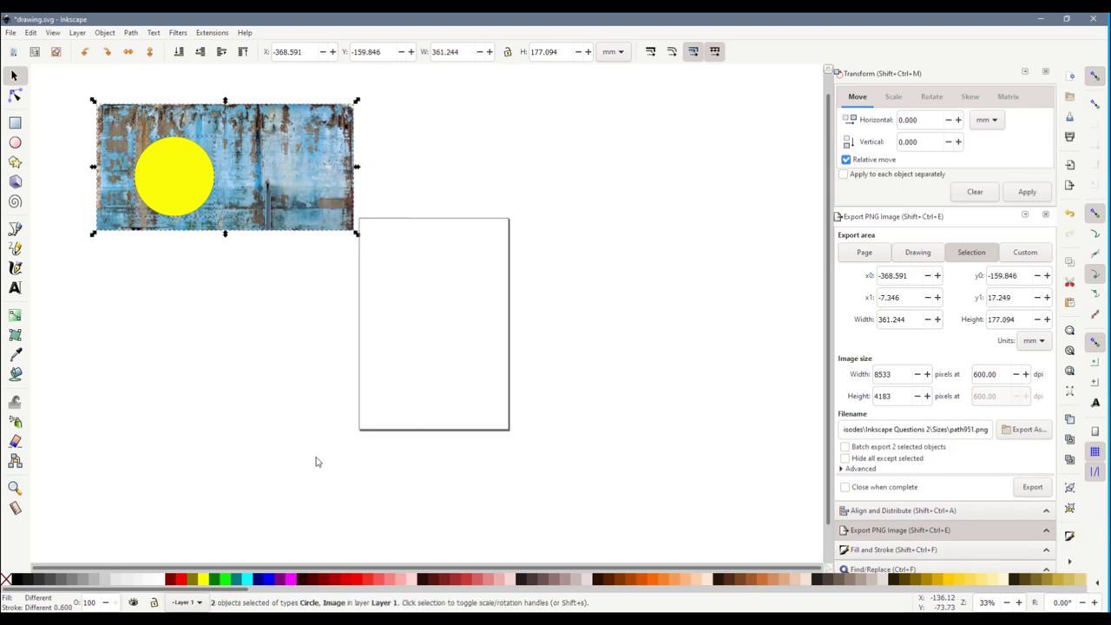
pyautogui.click(311, 455)
# Move the clipped circle onto the page, duplicate it, and place the copy directly below the original
pyautogui.moveTo(186, 187); pyautogui.dragTo(405, 469)
pyautogui.scroll(2, 417, 274)
pyautogui.hotkey('ctrl', 'd')
pyautogui.scroll(-3, 555, 312)
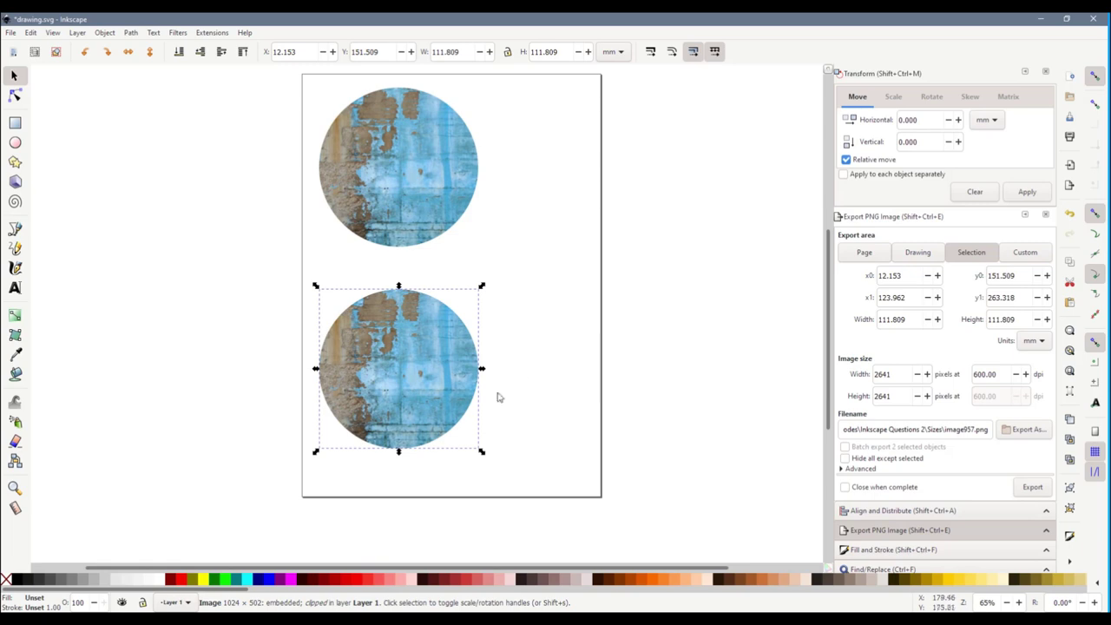
# Release the clip on the lower circle, rearrange the released texture and circle, and save the drawing
pyautogui.rightClick(417, 378)
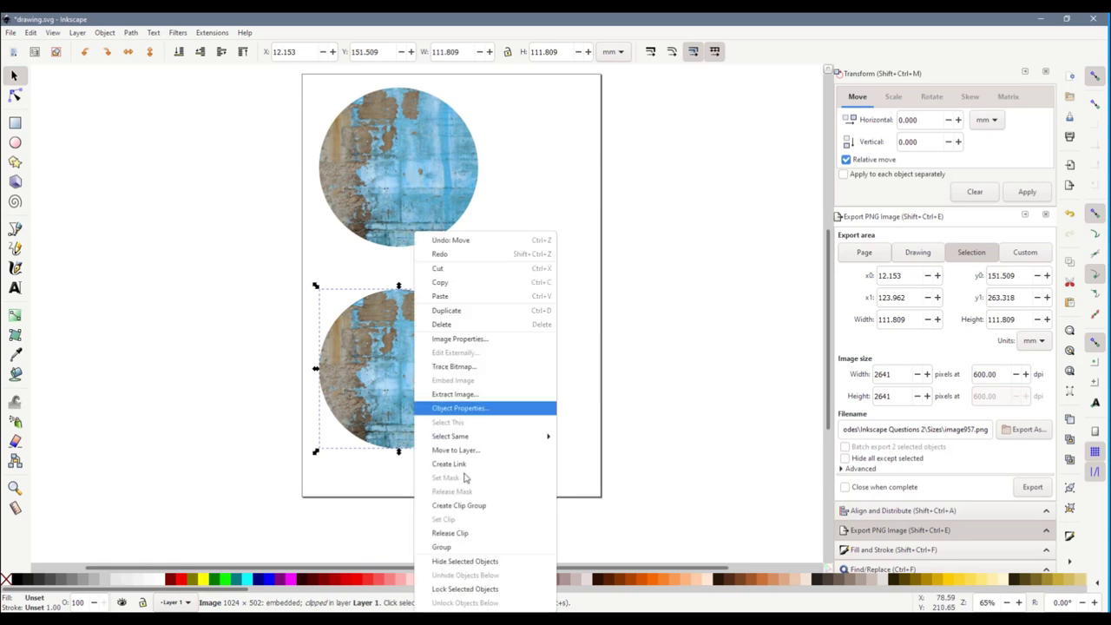
pyautogui.click(457, 530)
pyautogui.press('Escape')
pyautogui.moveTo(591, 334); pyautogui.dragTo(494, 335)
pyautogui.keyDown('shift'); pyautogui.click(421, 363); pyautogui.keyUp('shift')
pyautogui.rightClick(421, 363)
pyautogui.click(486, 270)
pyautogui.moveTo(390, 217); pyautogui.dragTo(393, 233)
pyautogui.hotkey('ctrl', 's')
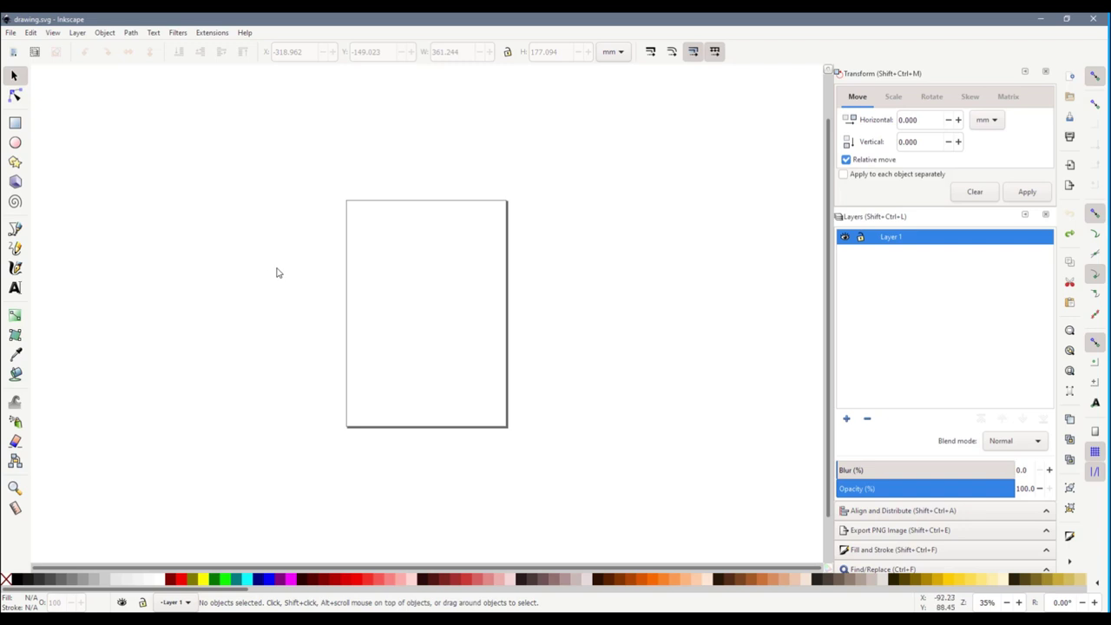
# Draw a yellow circle about 80 mm wide near the page's upper-left corner and place two copies of it on the page
pyautogui.click(15, 143)
pyautogui.moveTo(373, 241); pyautogui.dragTo(400, 253)
pyautogui.click(15, 76)
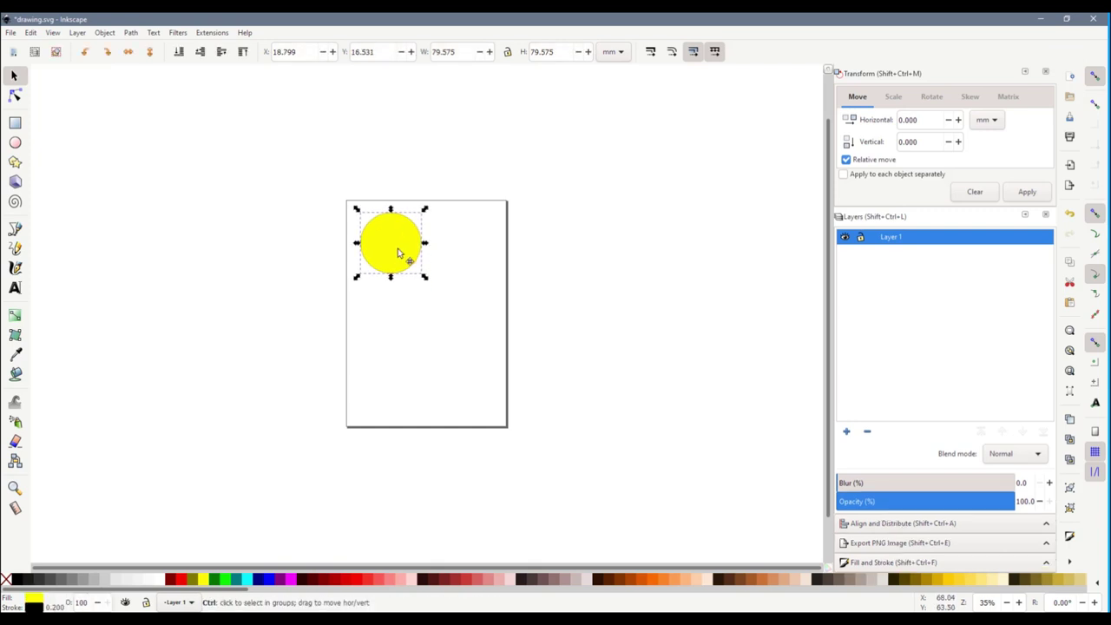
pyautogui.hotkey('ctrl', 'v')
pyautogui.moveTo(428, 293); pyautogui.dragTo(407, 358)
pyautogui.hotkey('ctrl', 'd')
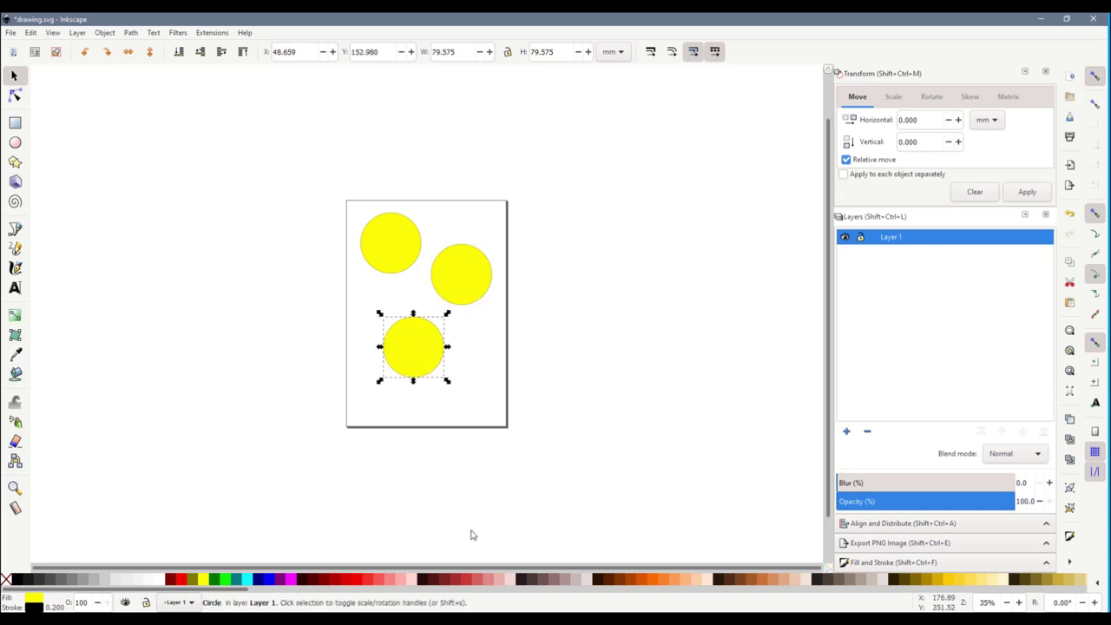
# Fill the lowest circle red and the right-hand circle green, and move the green circle further right
pyautogui.click(356, 579)
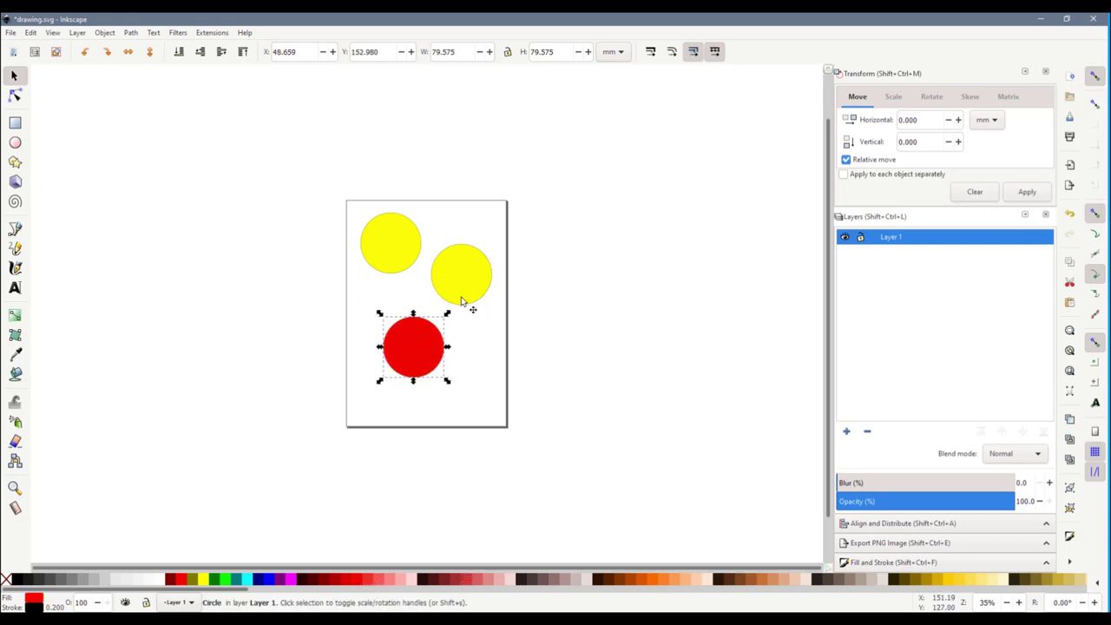
pyautogui.click(461, 300)
pyautogui.click(233, 579)
pyautogui.moveTo(495, 309); pyautogui.dragTo(570, 304)
# Select all three circles and delete them from the page
pyautogui.click(533, 248)
pyautogui.click(623, 414)
pyautogui.moveTo(623, 455); pyautogui.dragTo(645, 476)
pyautogui.press('Delete')
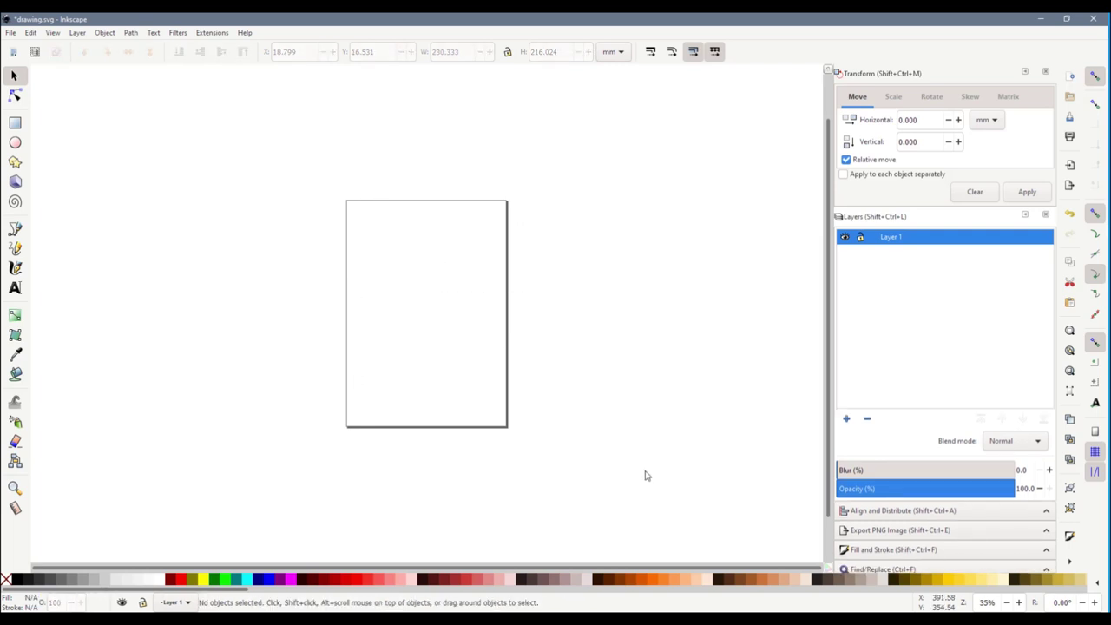
# Draw a green circle about 84 mm wide near the page's upper-left corner and place two clones of it lower on the page
pyautogui.click(15, 142)
pyautogui.moveTo(360, 219); pyautogui.dragTo(430, 312)
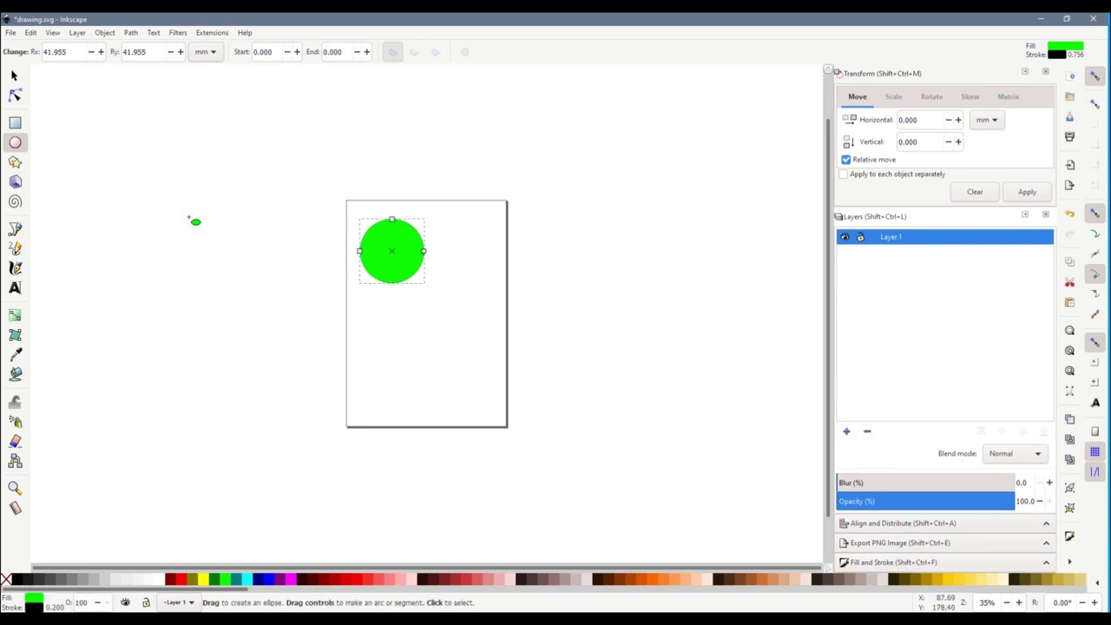
pyautogui.click(13, 77)
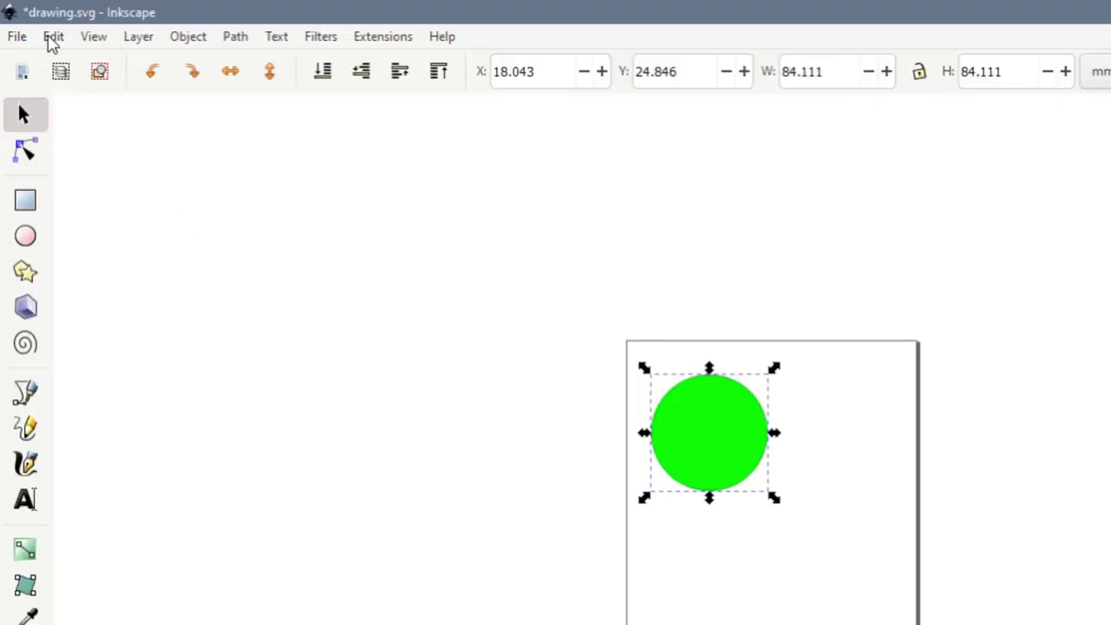
pyautogui.click(31, 32)
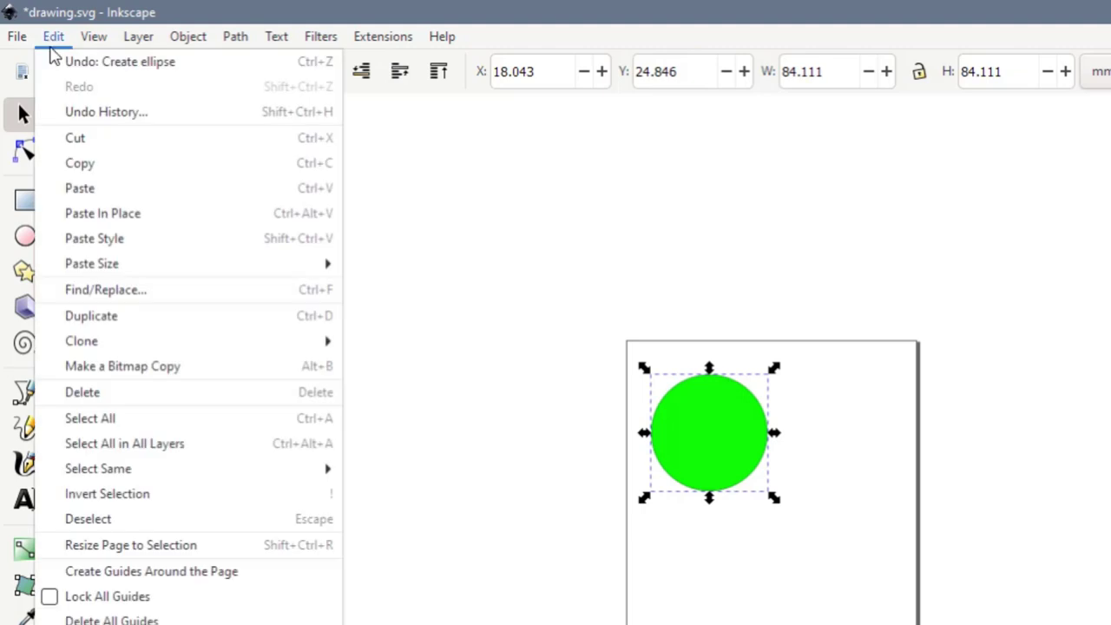
pyautogui.moveTo(67, 205)
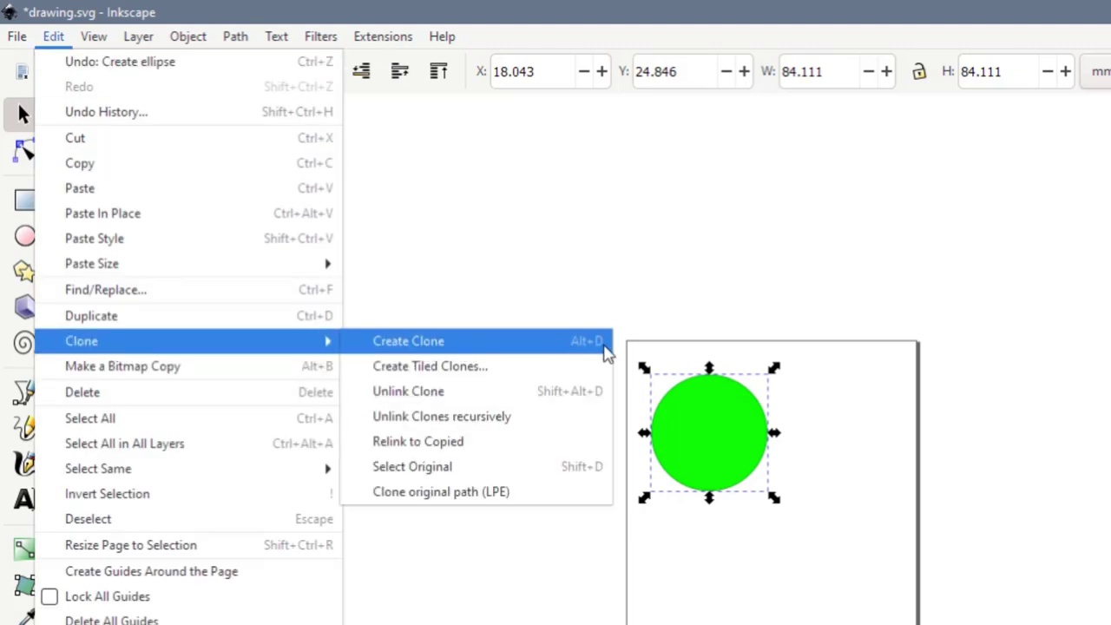
pyautogui.click(412, 344)
pyautogui.moveTo(682, 448)
pyautogui.mouseDown()
pyautogui.moveTo(726, 461)
pyautogui.moveTo(817, 587)
pyautogui.moveTo(804, 585)
pyautogui.mouseUp()
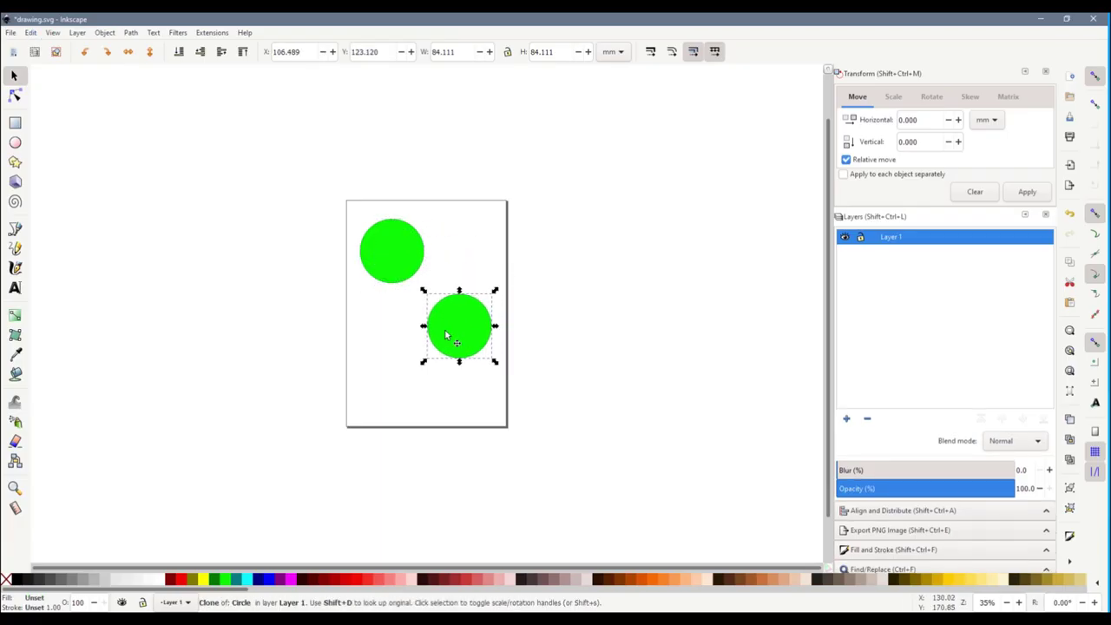
pyautogui.hotkey('alt', 'd')
pyautogui.moveTo(470, 333); pyautogui.dragTo(379, 363)
# Select the original circle from its clones and fill it red
pyautogui.hotkey('shift', 'd')
pyautogui.hotkey('shift', 'd')
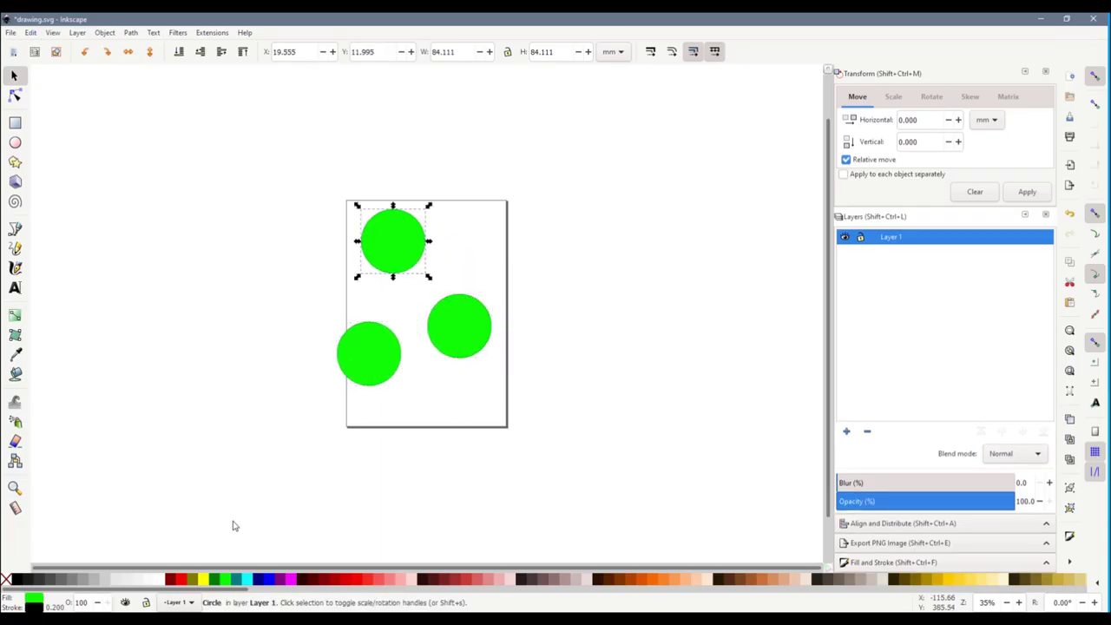
pyautogui.click(183, 579)
pyautogui.click(426, 269)
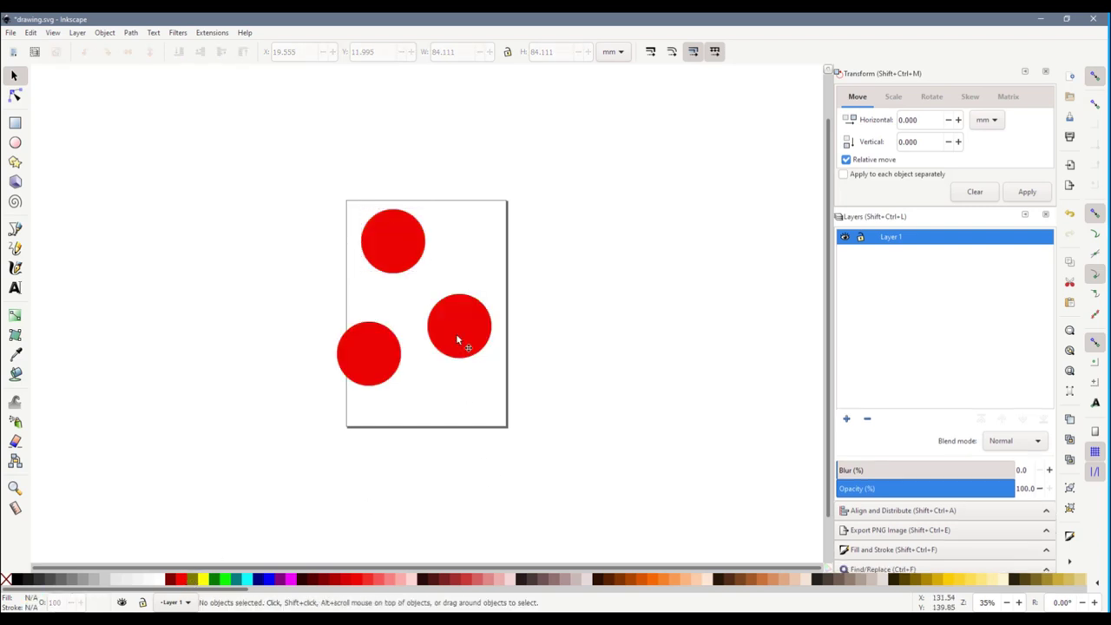
pyautogui.click(456, 343)
pyautogui.hotkey('ctrl', 'z')
# Squash the original circle to an ellipse about 28 mm high and rotate it steeply clockwise
pyautogui.click(391, 248)
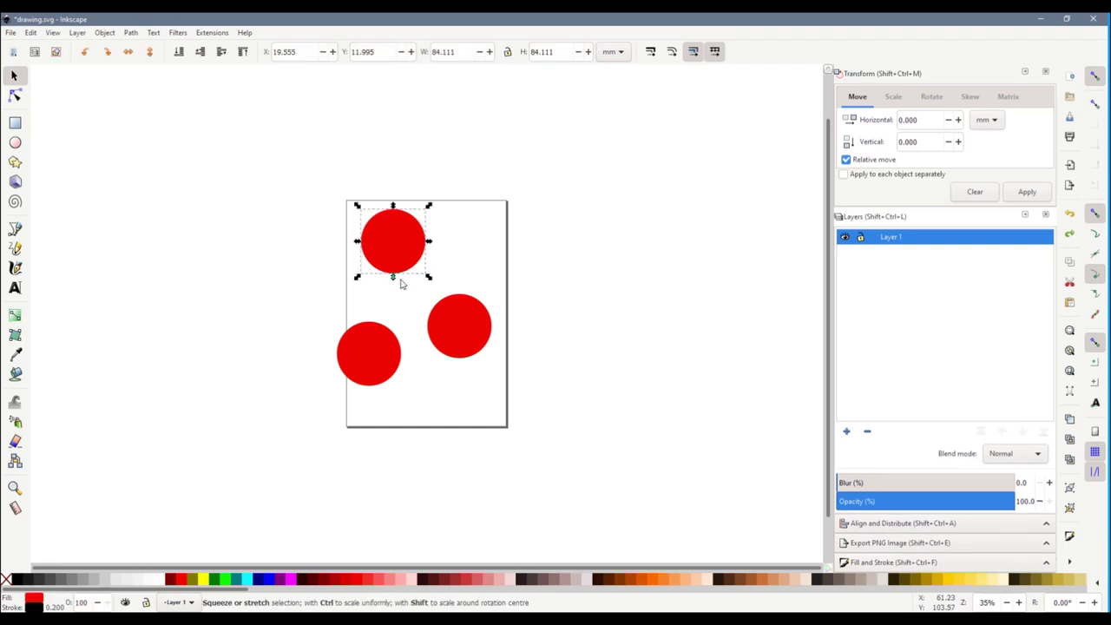
pyautogui.moveTo(392, 280); pyautogui.dragTo(392, 232)
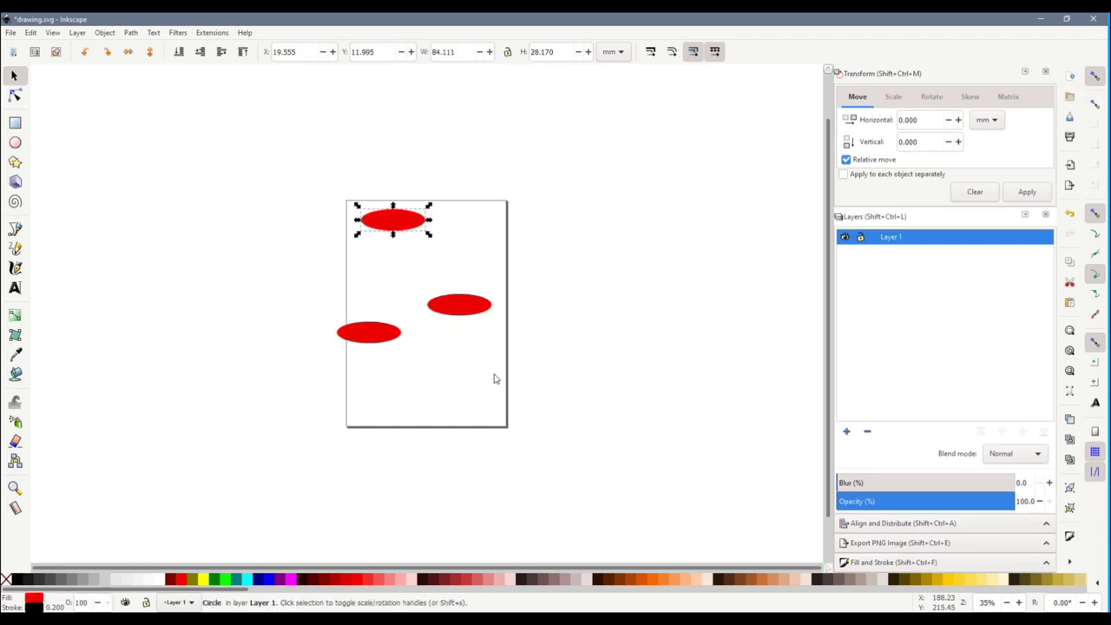
pyautogui.click(408, 227)
pyautogui.moveTo(429, 206); pyautogui.dragTo(450, 266)
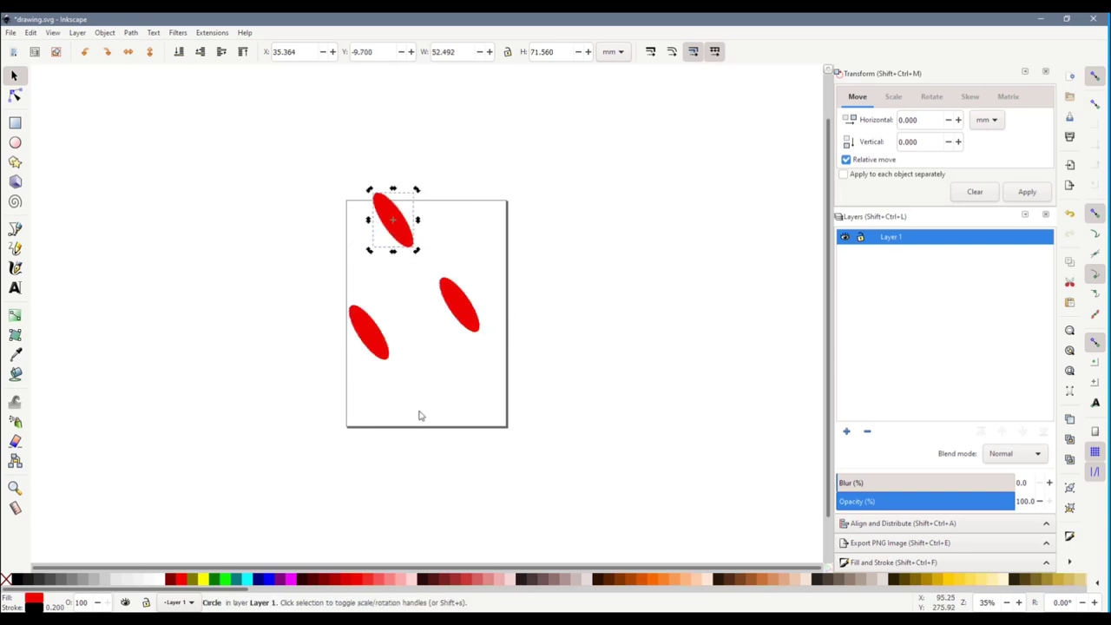
# Try several palette colours as the original ellipse's fill, ending with red
pyautogui.click(456, 300)
pyautogui.click(390, 265)
pyautogui.click(387, 243)
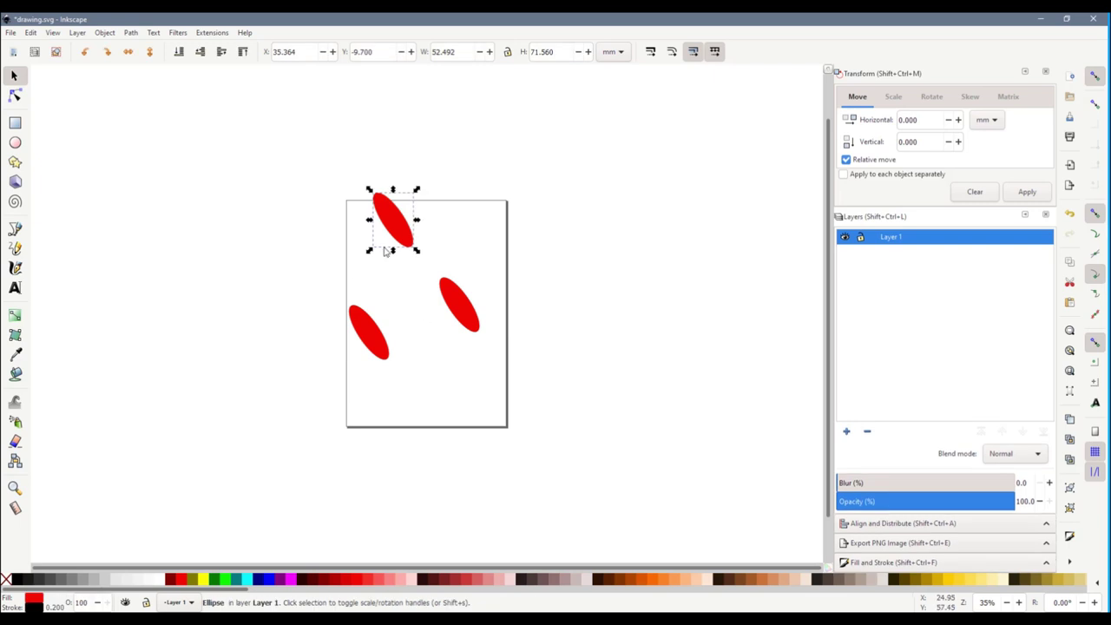
pyautogui.click(280, 580)
pyautogui.click(306, 580)
pyautogui.click(408, 580)
pyautogui.click(482, 578)
pyautogui.click(186, 580)
# Select all three ellipses and delete them
pyautogui.moveTo(301, 148); pyautogui.dragTo(570, 427)
pyautogui.press('Delete')
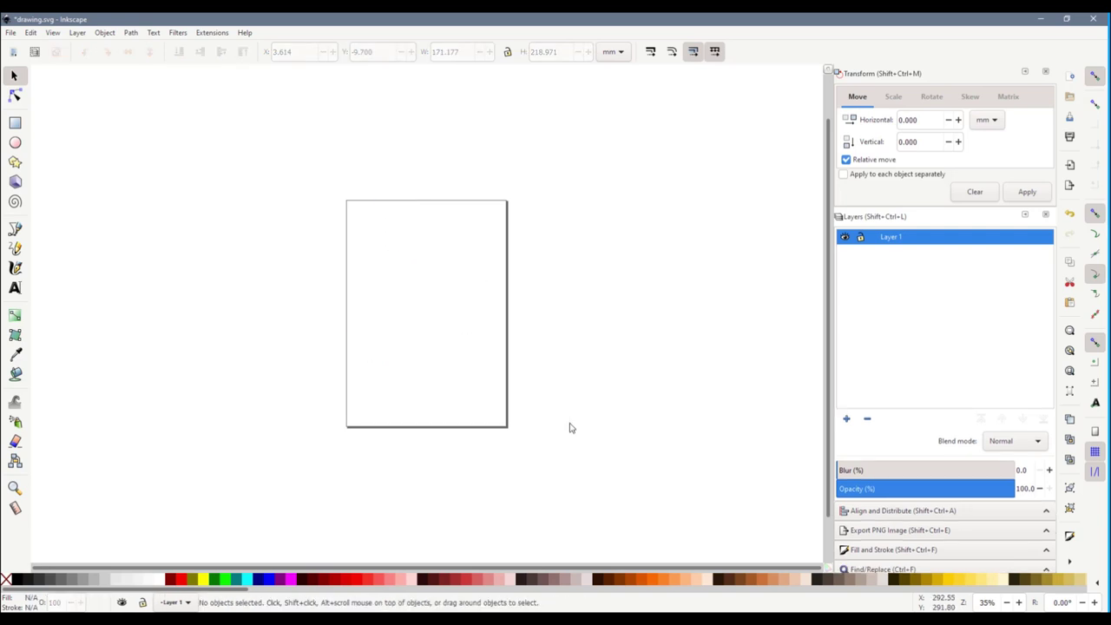
# Paste the blue rusted texture image beside the page and arrange four clones of it below and to its right
pyautogui.hotkey('ctrl', 'v')
pyautogui.click(625, 391)
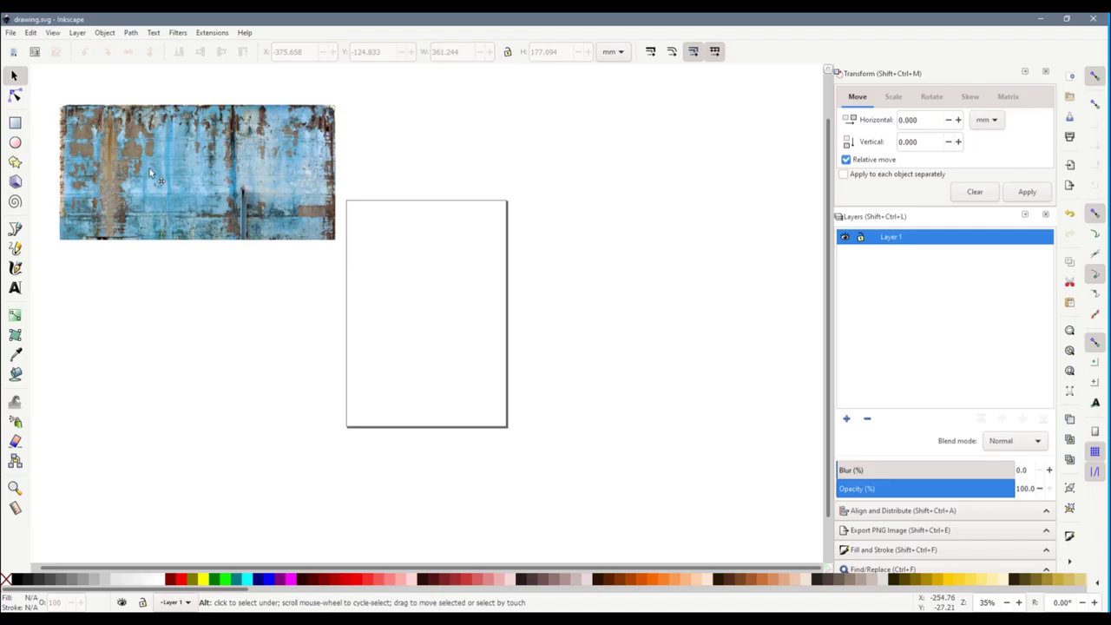
pyautogui.moveTo(152, 177); pyautogui.dragTo(141, 154)
pyautogui.hotkey('ctrl', 'd')
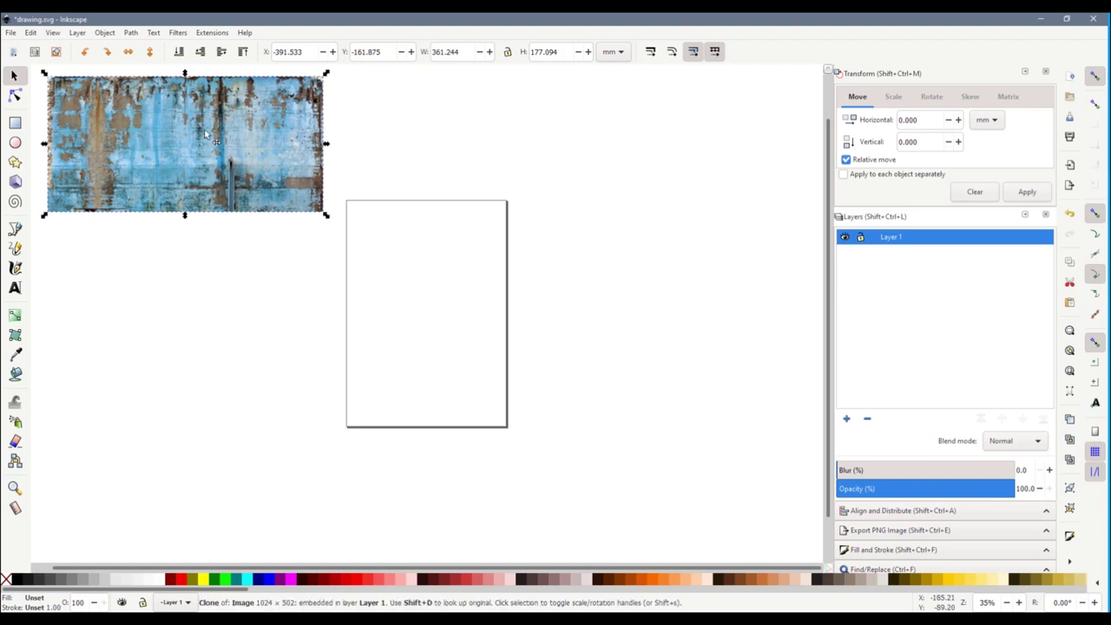
pyautogui.moveTo(202, 132)
pyautogui.mouseDown()
pyautogui.moveTo(194, 295)
pyautogui.moveTo(210, 430)
pyautogui.moveTo(505, 415)
pyautogui.moveTo(509, 291)
pyautogui.mouseUp()
pyautogui.hotkey('alt', 'd')
pyautogui.hotkey('alt', 'd')
pyautogui.hotkey('alt', 'd')
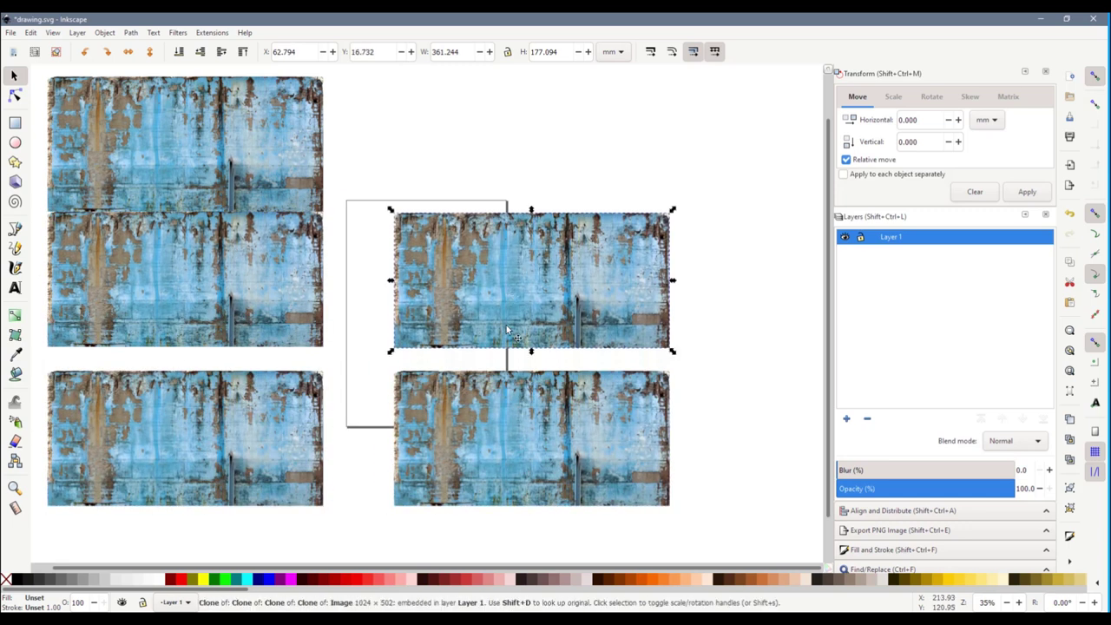
# Save the drawing containing the texture image and its four clones
pyautogui.click(252, 156)
pyautogui.click(236, 280)
pyautogui.click(230, 418)
pyautogui.click(523, 378)
pyautogui.click(527, 293)
pyautogui.click(532, 152)
pyautogui.hotkey('ctrl', 's')
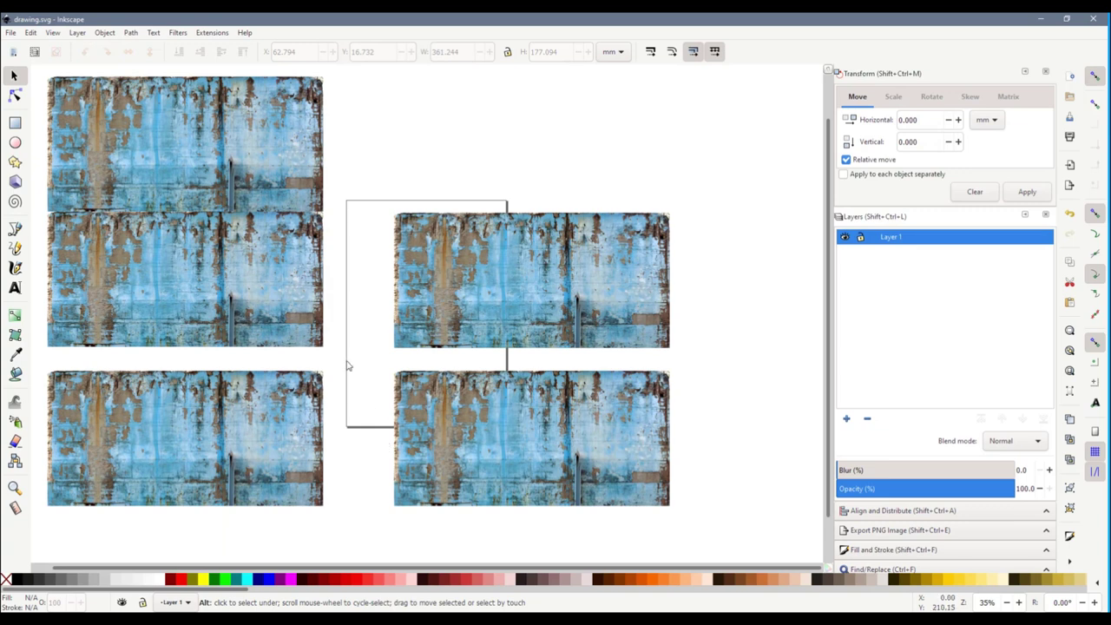
# Try stretching the original texture image to about 574 by 107 mm, and undo the resize
pyautogui.click(293, 179)
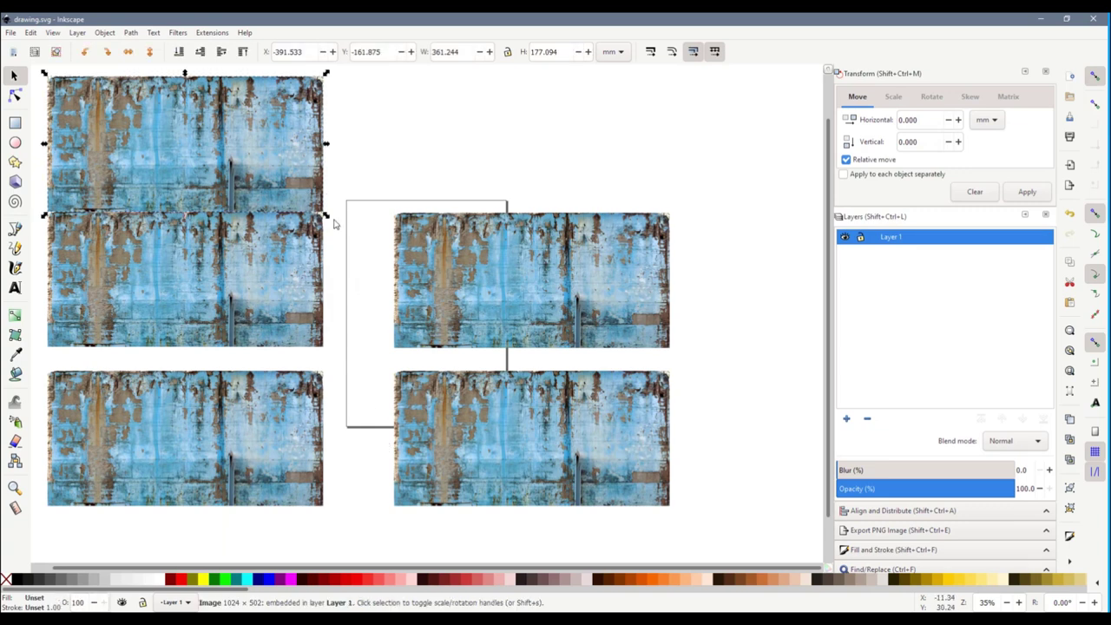
pyautogui.moveTo(330, 215); pyautogui.dragTo(491, 162)
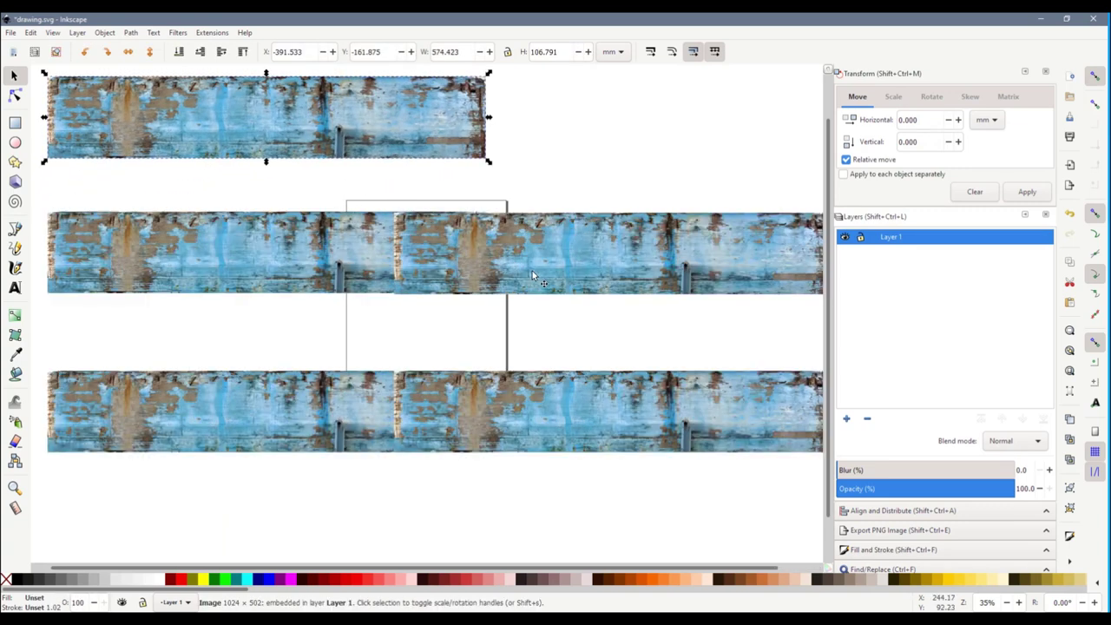
pyautogui.hotkey('ctrl', 'z')
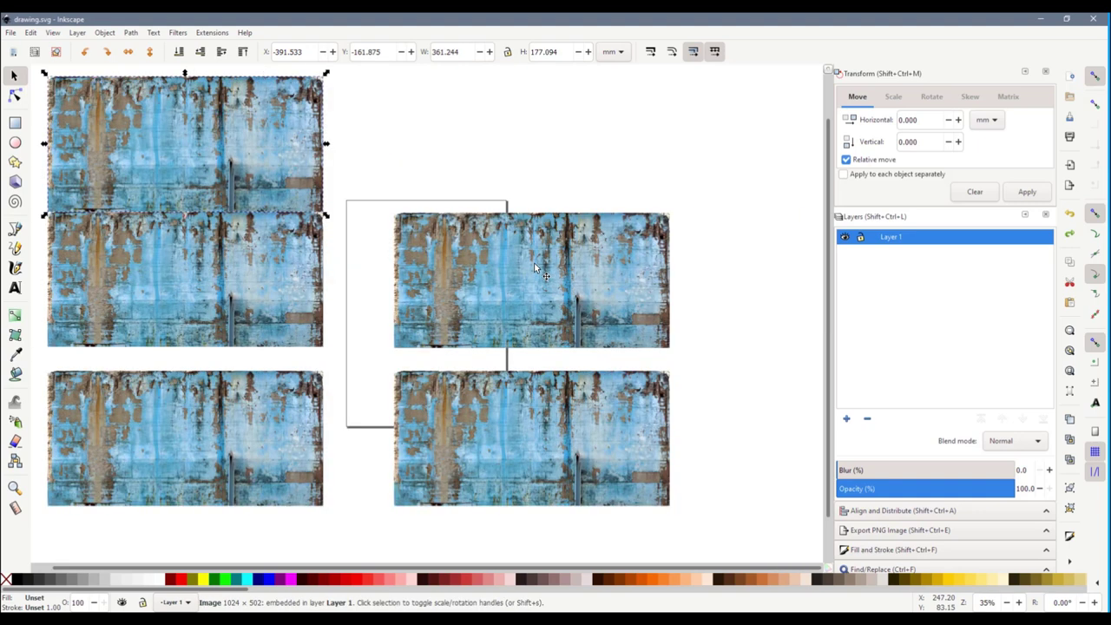
# Delete the four texture clones and move the original image down beside the page's lower-left corner
pyautogui.click(476, 408)
pyautogui.press('Delete')
pyautogui.press('Delete')
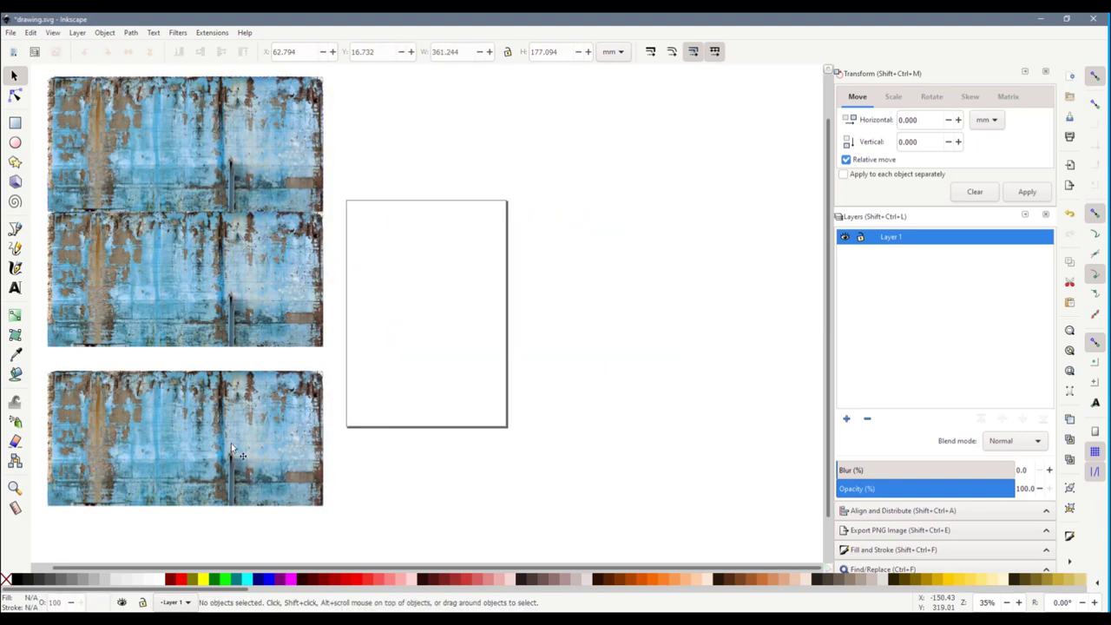
pyautogui.click(232, 450)
pyautogui.press('Delete')
pyautogui.click(238, 314)
pyautogui.press('Delete')
pyautogui.moveTo(256, 161); pyautogui.dragTo(254, 502)
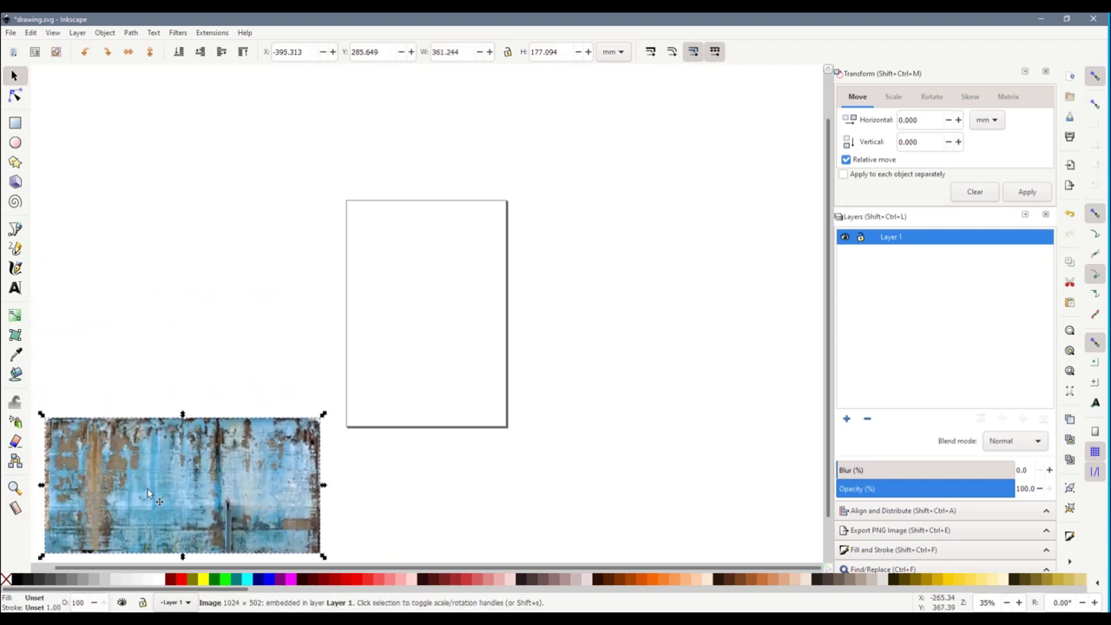
# Draw a red circle about 48 mm wide in the upper-left part of the page
pyautogui.press('e')
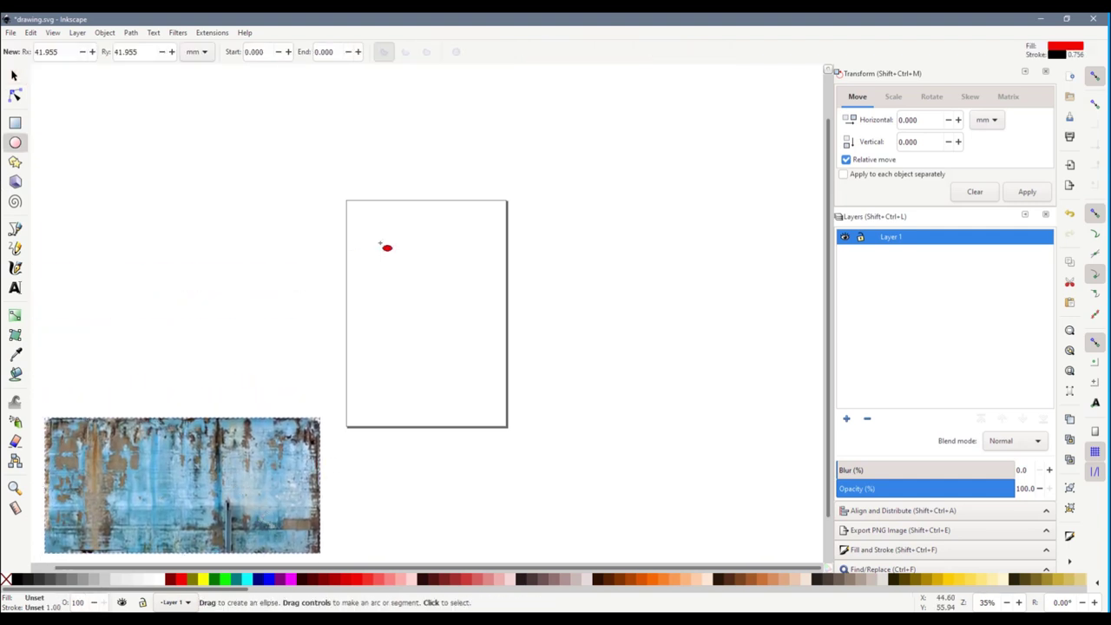
pyautogui.moveTo(381, 243); pyautogui.dragTo(423, 279)
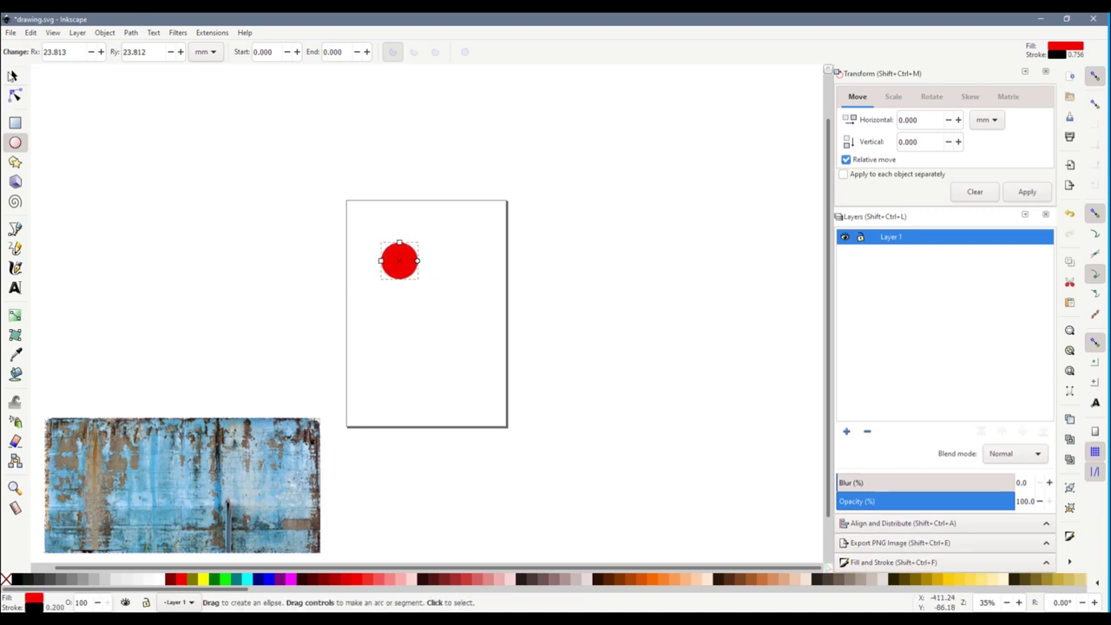
pyautogui.click(13, 75)
# Place a clone of the texture image behind the red circle, clip it to the circle, and move the result toward the page's upper right
pyautogui.click(183, 451)
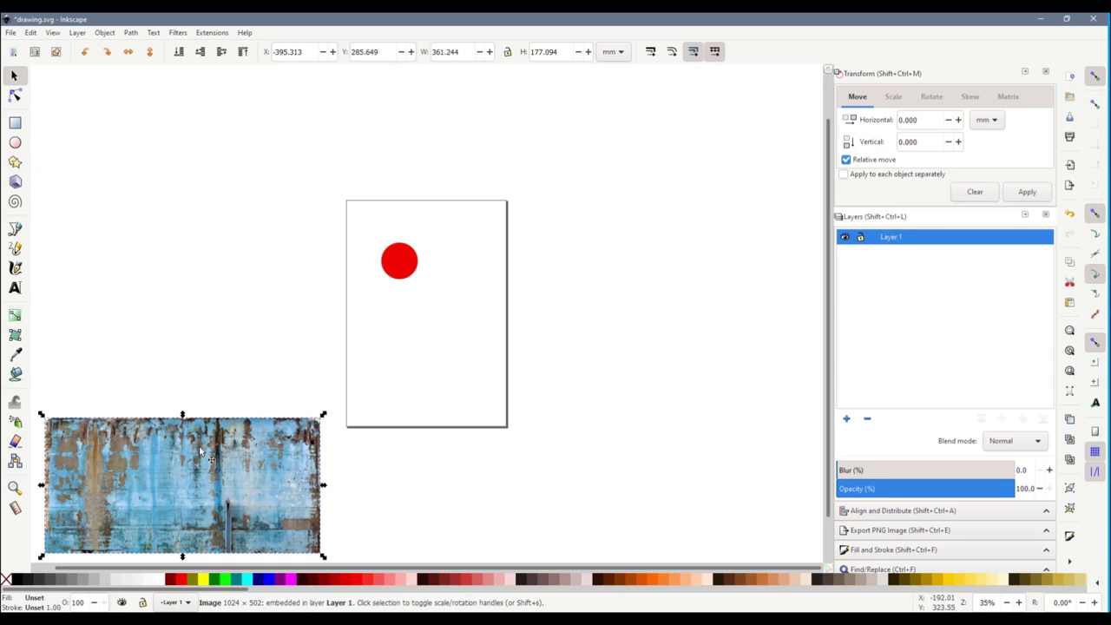
pyautogui.moveTo(206, 511)
pyautogui.mouseDown()
pyautogui.moveTo(205, 427)
pyautogui.moveTo(347, 277)
pyautogui.moveTo(403, 312)
pyautogui.mouseUp()
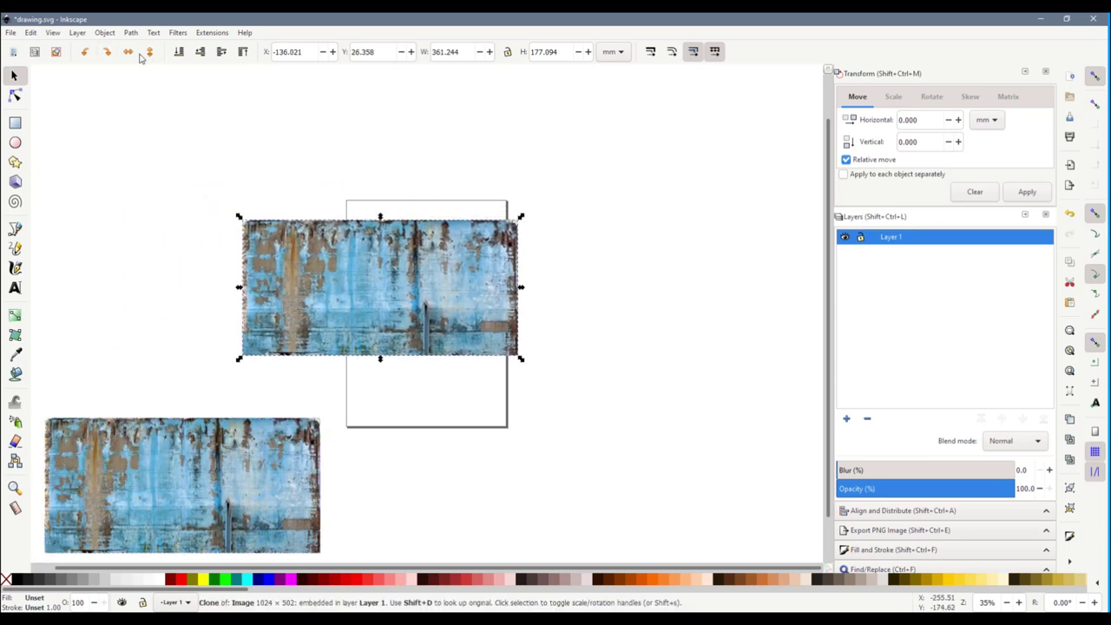
pyautogui.click(179, 51)
pyautogui.keyDown('shift'); pyautogui.click(399, 261); pyautogui.keyUp('shift')
pyautogui.rightClick(397, 257)
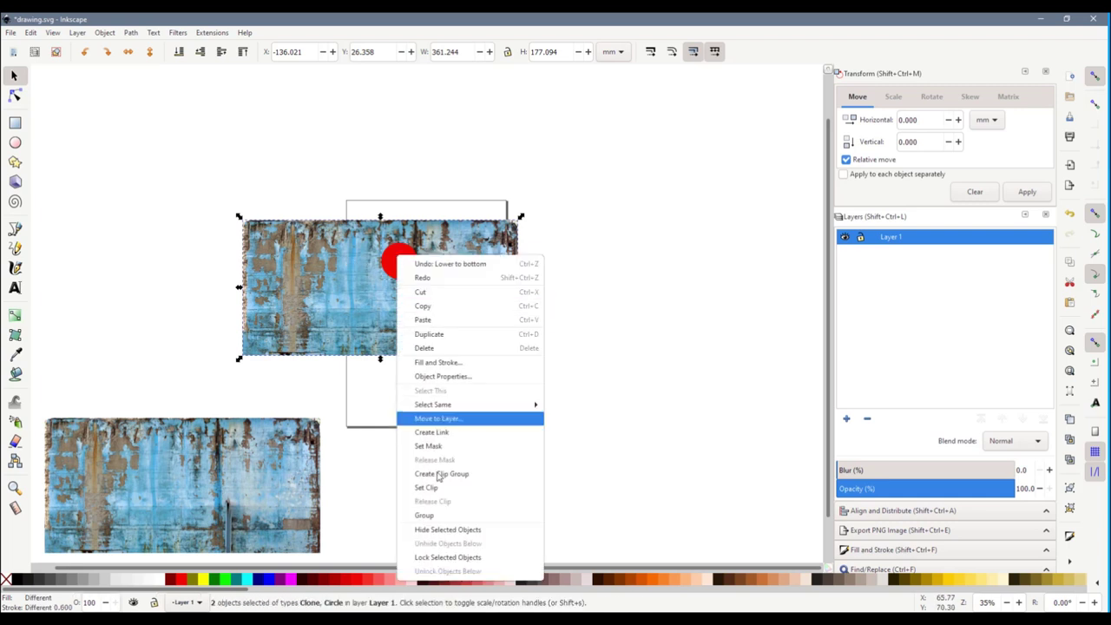
pyautogui.click(436, 488)
pyautogui.moveTo(397, 257); pyautogui.dragTo(450, 236)
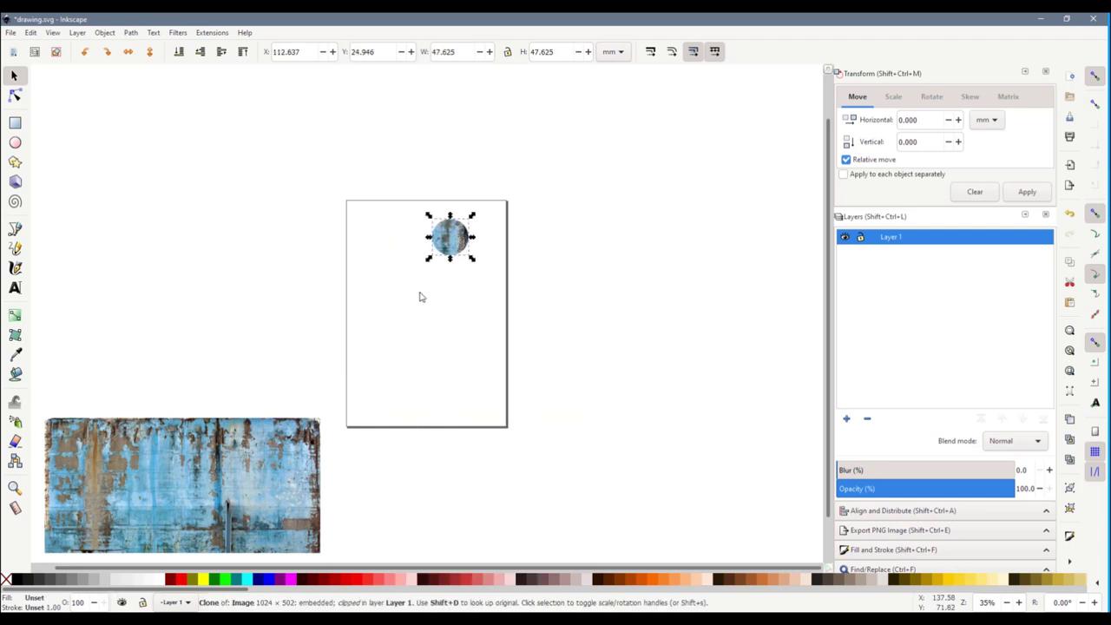
# Draw a red rectangle about 67 by 59 mm on the left half of the page, below the clipped circle
pyautogui.click(15, 122)
pyautogui.moveTo(376, 297); pyautogui.dragTo(429, 342)
pyautogui.click(15, 76)
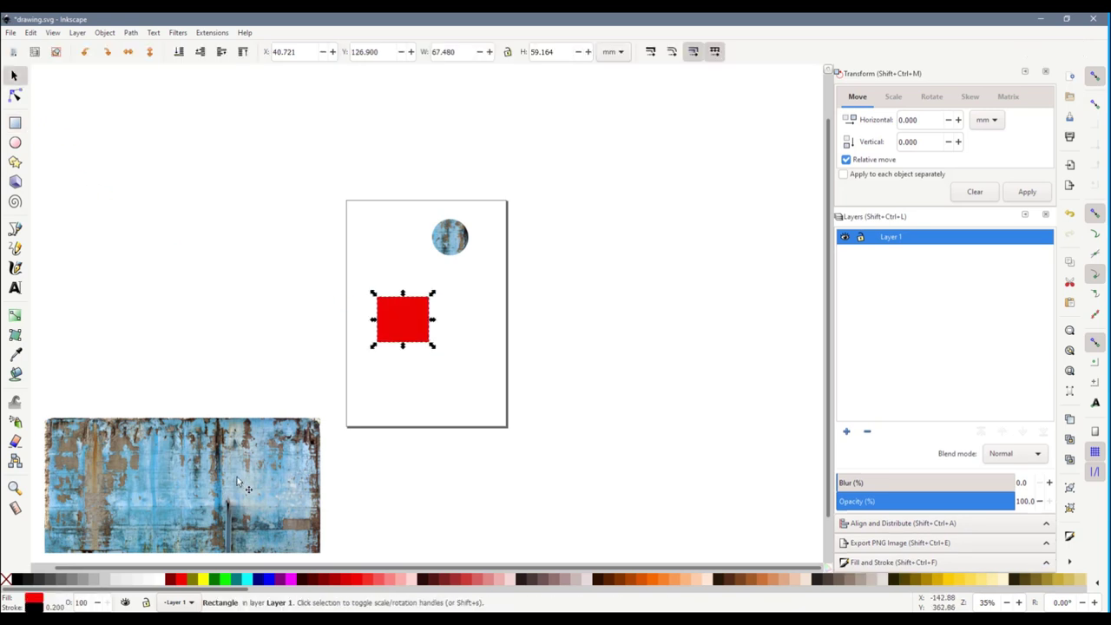
# Place a clone of the texture image behind the red rectangle and clip it to the rectangle
pyautogui.click(238, 477)
pyautogui.hotkey('alt', 'd')
pyautogui.moveTo(238, 482)
pyautogui.mouseDown()
pyautogui.moveTo(486, 363)
pyautogui.moveTo(490, 339)
pyautogui.mouseUp()
pyautogui.click(179, 51)
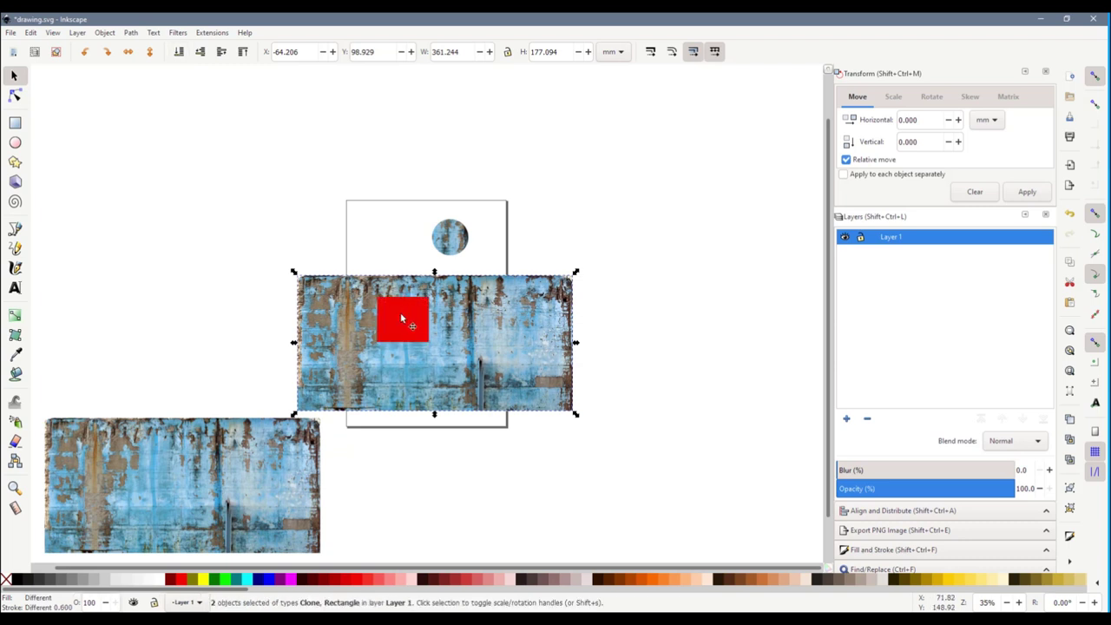
pyautogui.keyDown('shift'); pyautogui.click(408, 320); pyautogui.keyUp('shift')
pyautogui.rightClick(408, 319)
pyautogui.click(451, 521)
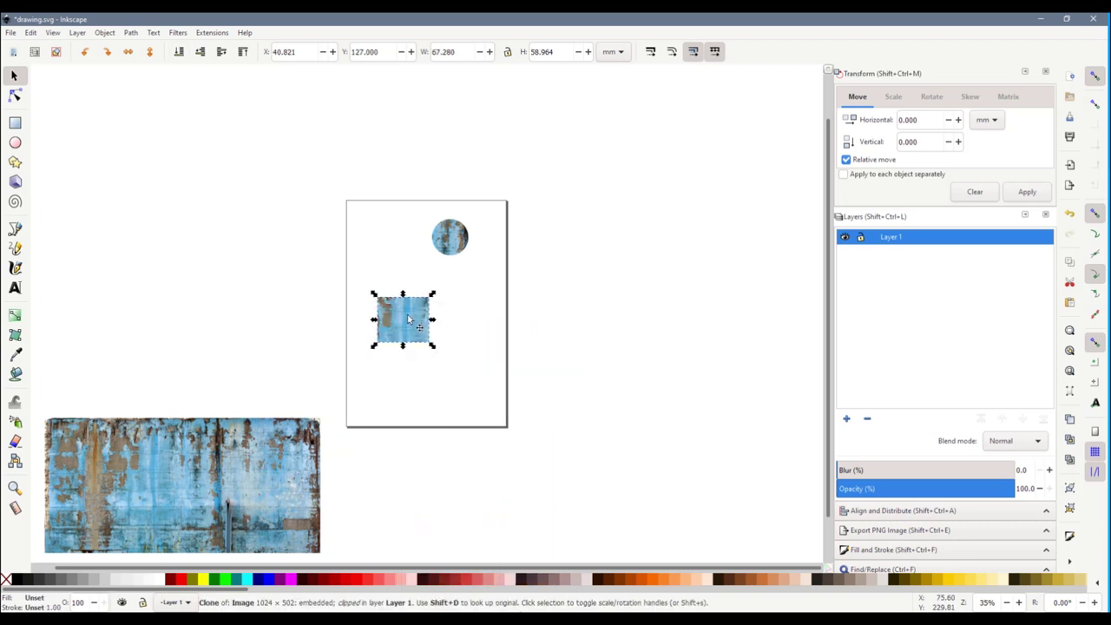
# Draw a red five-pointed star about 188 by 194 mm in the page's lower-right area and move a texture clone over it
pyautogui.click(15, 162)
pyautogui.moveTo(424, 335)
pyautogui.mouseDown()
pyautogui.moveTo(484, 385)
pyautogui.moveTo(532, 388)
pyautogui.mouseUp()
pyautogui.click(14, 76)
pyautogui.click(240, 461)
pyautogui.hotkey('ctrl', 'd')
pyautogui.moveTo(247, 464); pyautogui.dragTo(550, 358)
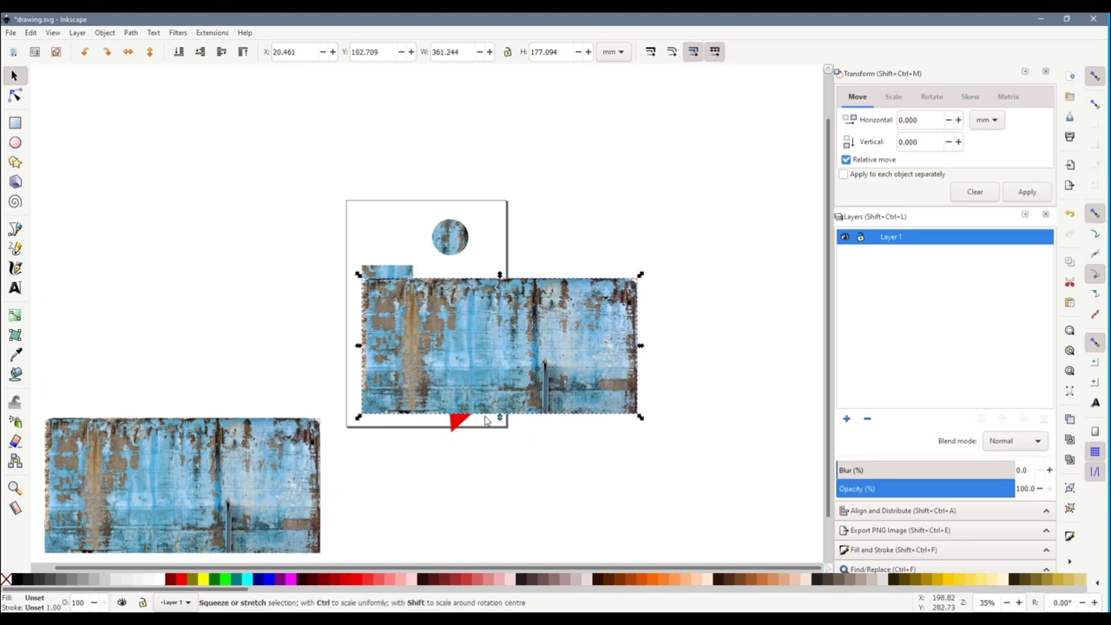
# Raise the star above the texture clone and shrink it to about 146 by 151 mm
pyautogui.click(462, 429)
pyautogui.click(243, 53)
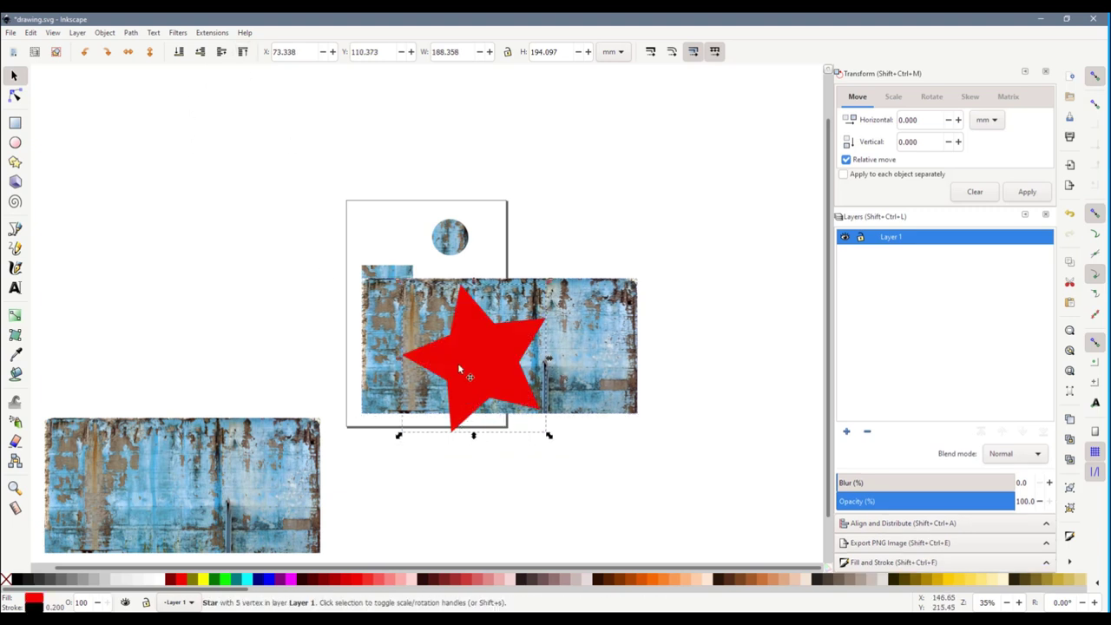
pyautogui.moveTo(549, 435); pyautogui.dragTo(522, 408)
# Clip the texture clone to the star and move the clipped star down and left so it fits within the page
pyautogui.keyDown('shift'); pyautogui.click(555, 382); pyautogui.keyUp('shift')
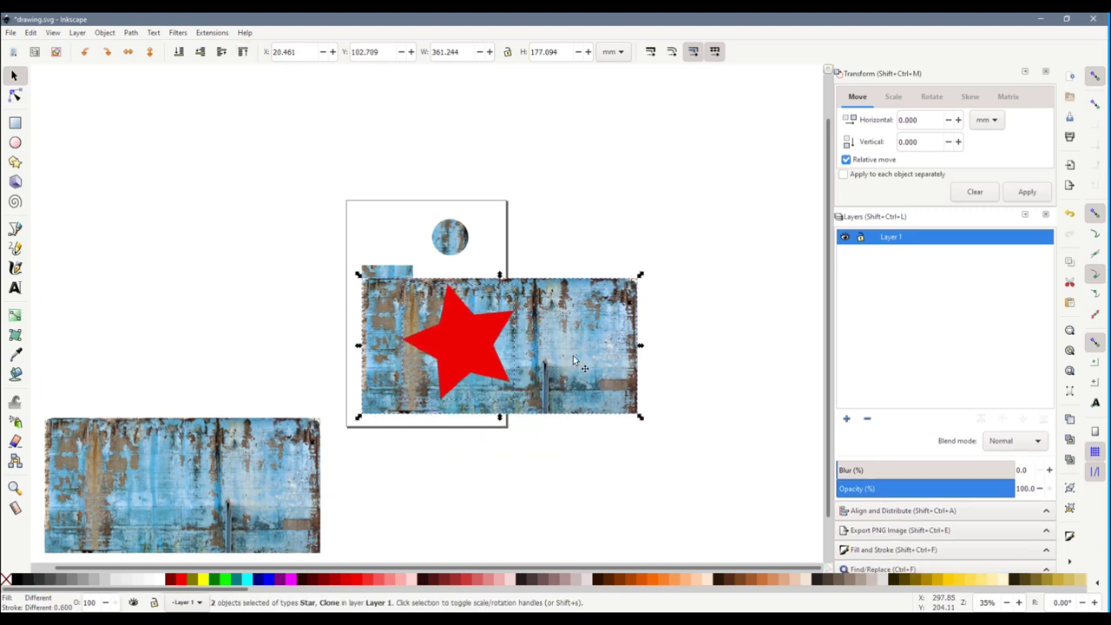
pyautogui.rightClick(575, 360)
pyautogui.click(616, 265)
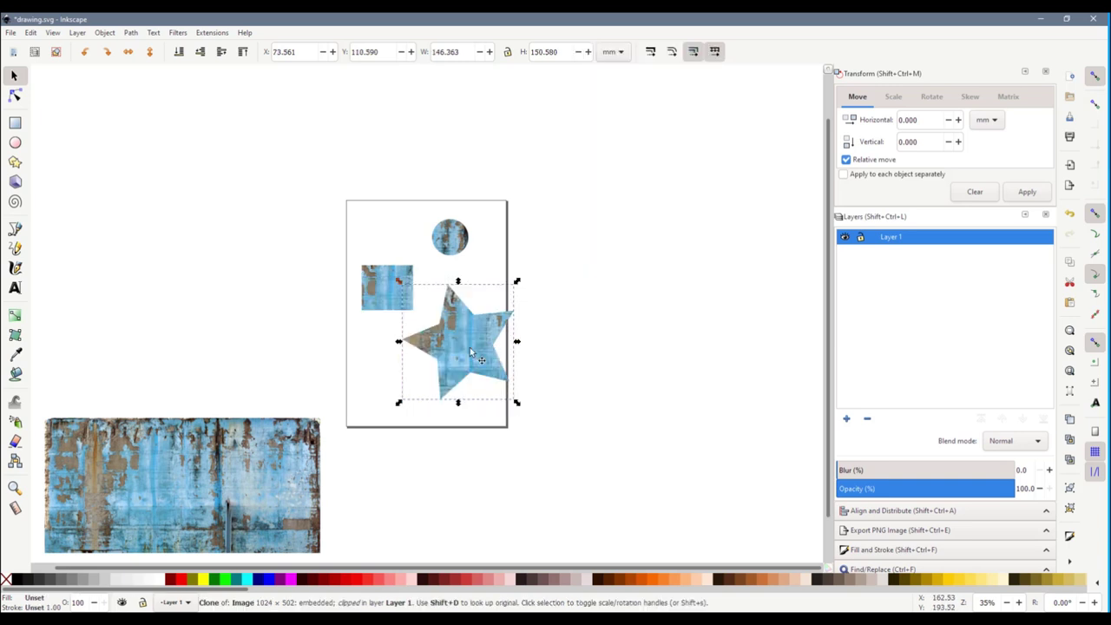
pyautogui.moveTo(470, 347); pyautogui.dragTo(459, 368)
pyautogui.click(447, 465)
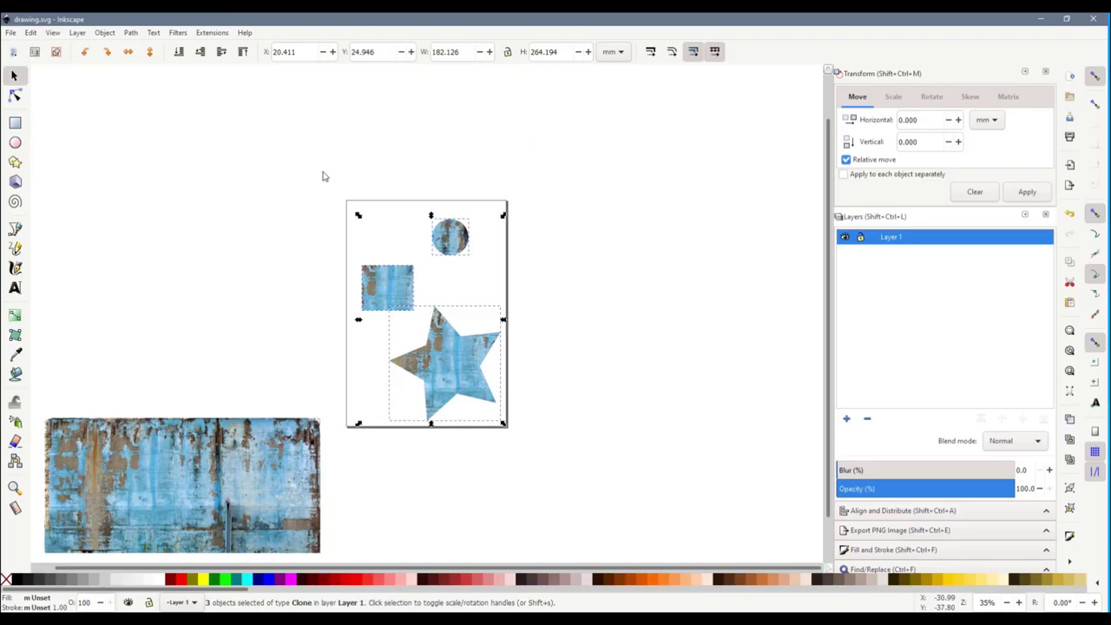
# Delete the three clipped texture clones and the original embedded texture image
pyautogui.press('Delete')
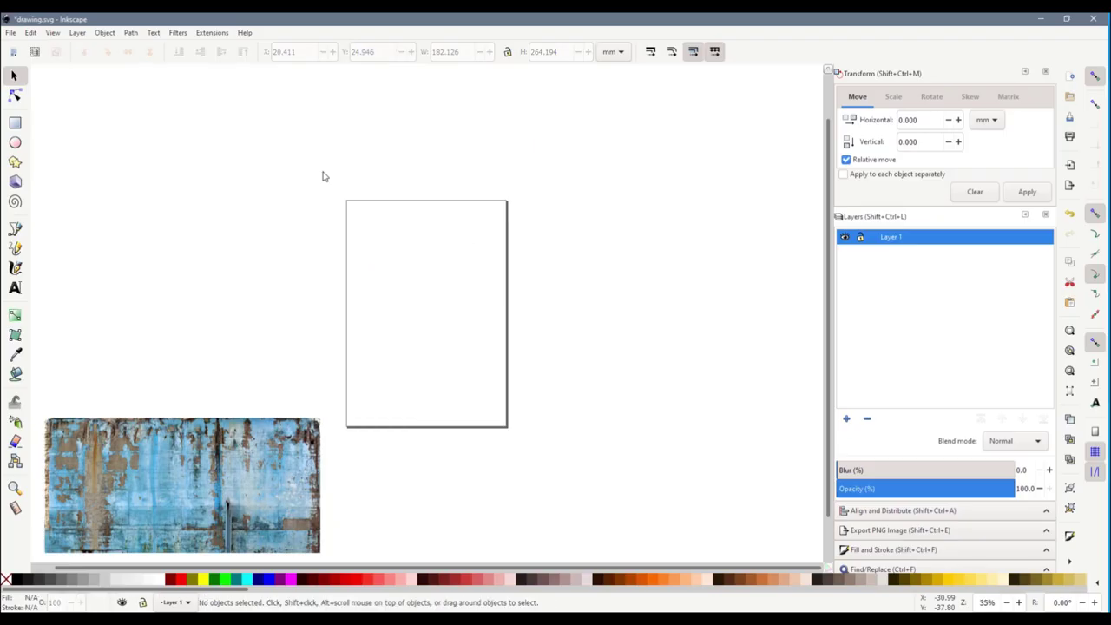
pyautogui.click(247, 483)
pyautogui.press('Delete')
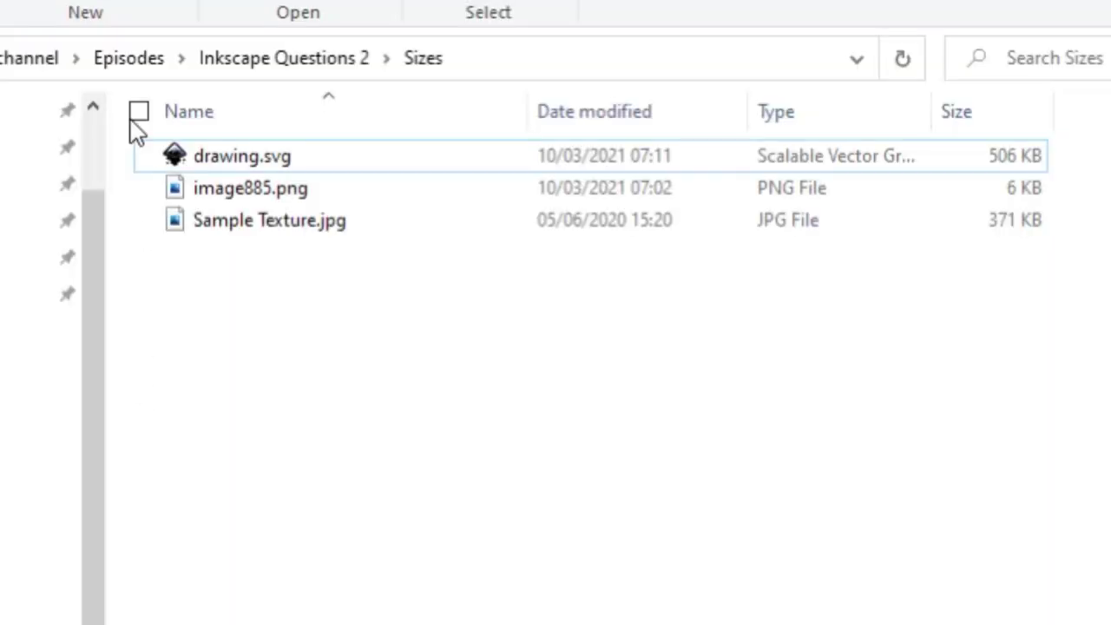
# Import Sample Texture.jpg as a linked image and move it over the page's upper-left corner
pyautogui.click(266, 234)
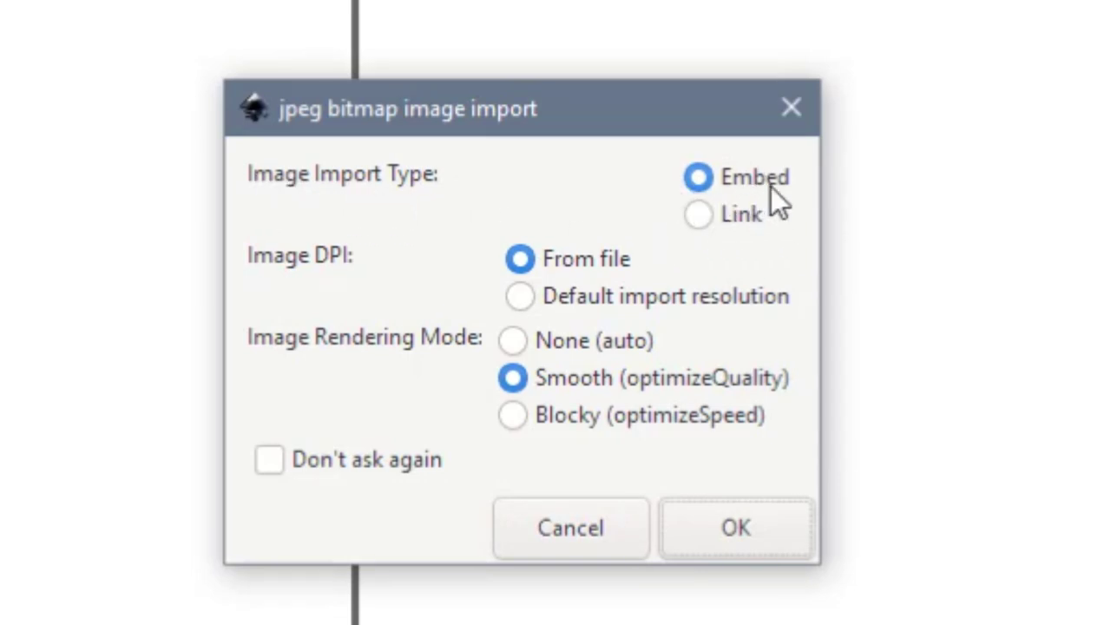
pyautogui.moveTo(747, 189)
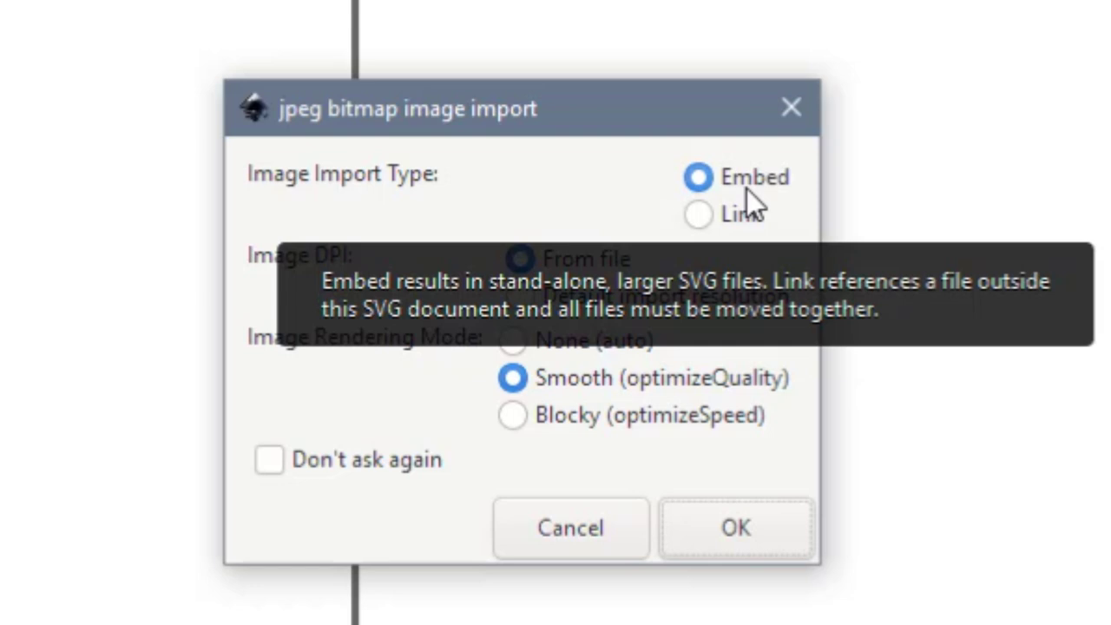
pyautogui.click(699, 215)
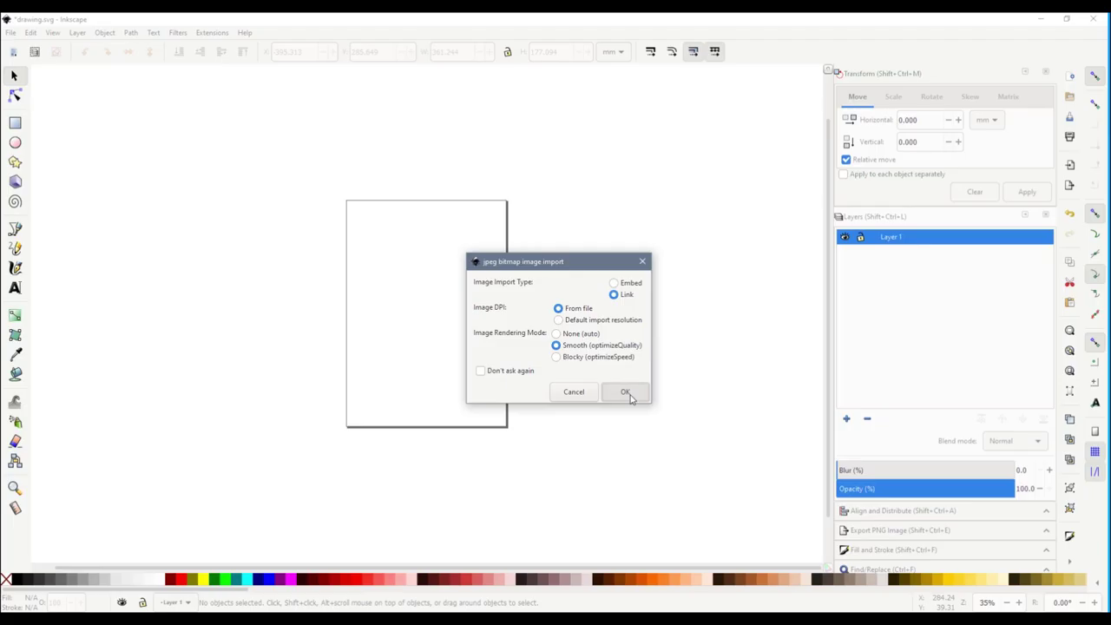
pyautogui.click(729, 525)
pyautogui.moveTo(450, 199); pyautogui.dragTo(247, 196)
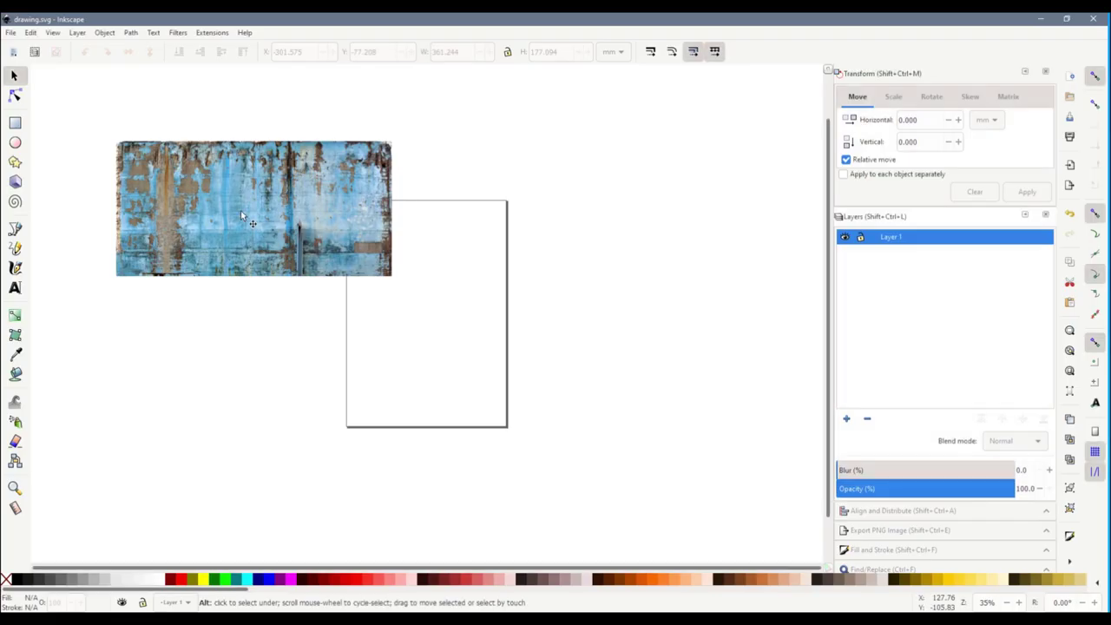
# Duplicate the linked texture image eight times, spread the copies around the page and save the drawing
pyautogui.moveTo(240, 210); pyautogui.dragTo(316, 429)
pyautogui.hotkey('ctrl', 'd')
pyautogui.hotkey('ctrl', 'd')
pyautogui.hotkey('ctrl', 'd')
pyautogui.hotkey('ctrl', 'd')
pyautogui.hotkey('ctrl', 'd')
pyautogui.hotkey('ctrl', 'd')
pyautogui.hotkey('ctrl', 'd')
pyautogui.hotkey('ctrl', 'd')
pyautogui.hotkey('ctrl', 's')
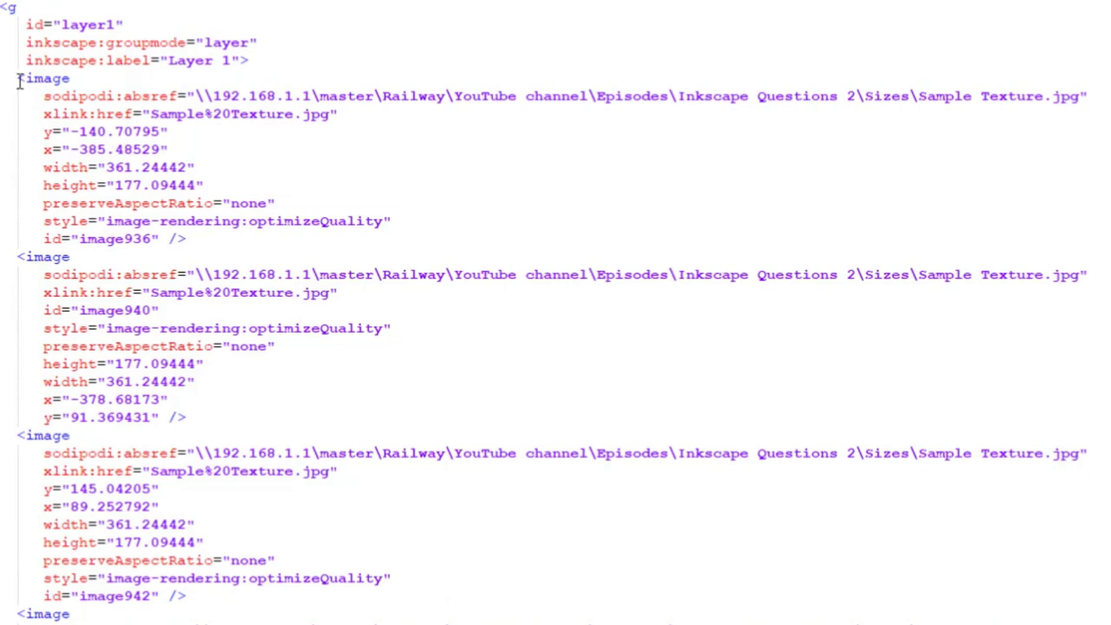
# Examine the first image element in the drawing's SVG source to see how the linked file is referenced
pyautogui.click(44, 95)
pyautogui.moveTo(17, 78); pyautogui.dragTo(203, 240)
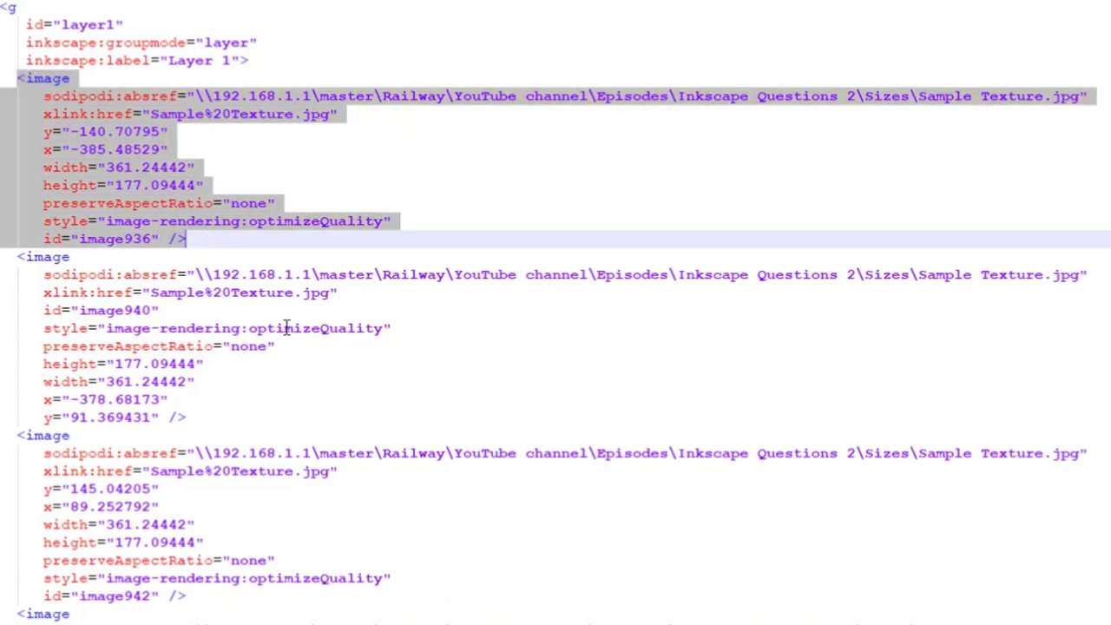
pyautogui.click(534, 114)
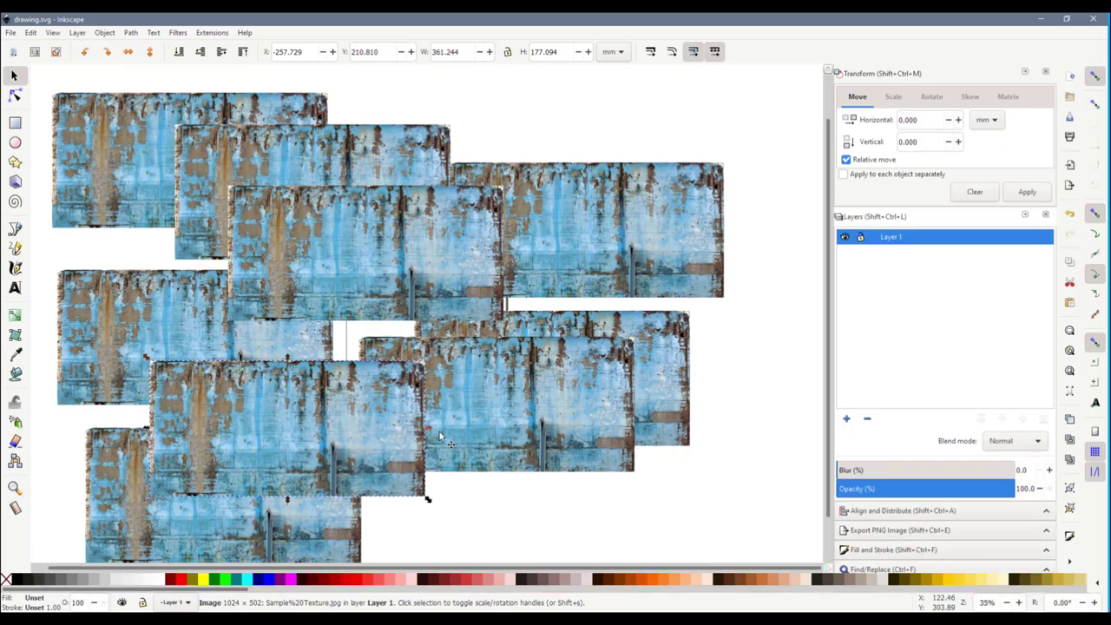
# Delete all the linked texture images from the drawing
pyautogui.scroll(-1, 436, 437)
pyautogui.scroll(-2, 432, 446)
pyautogui.moveTo(146, 152); pyautogui.dragTo(583, 552)
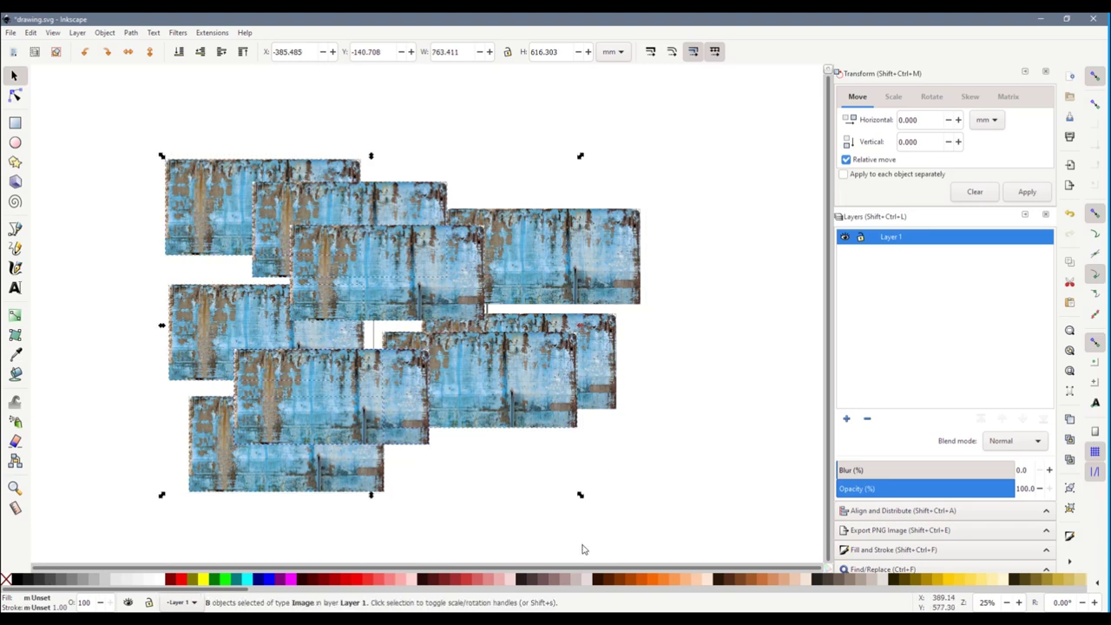
pyautogui.press('Delete')
pyautogui.click(532, 270)
pyautogui.press('Delete')
# Place a linked texture image left of the page and draw a red ellipse with radii of about 76 by 50 mm over it
pyautogui.moveTo(553, 402); pyautogui.dragTo(233, 282)
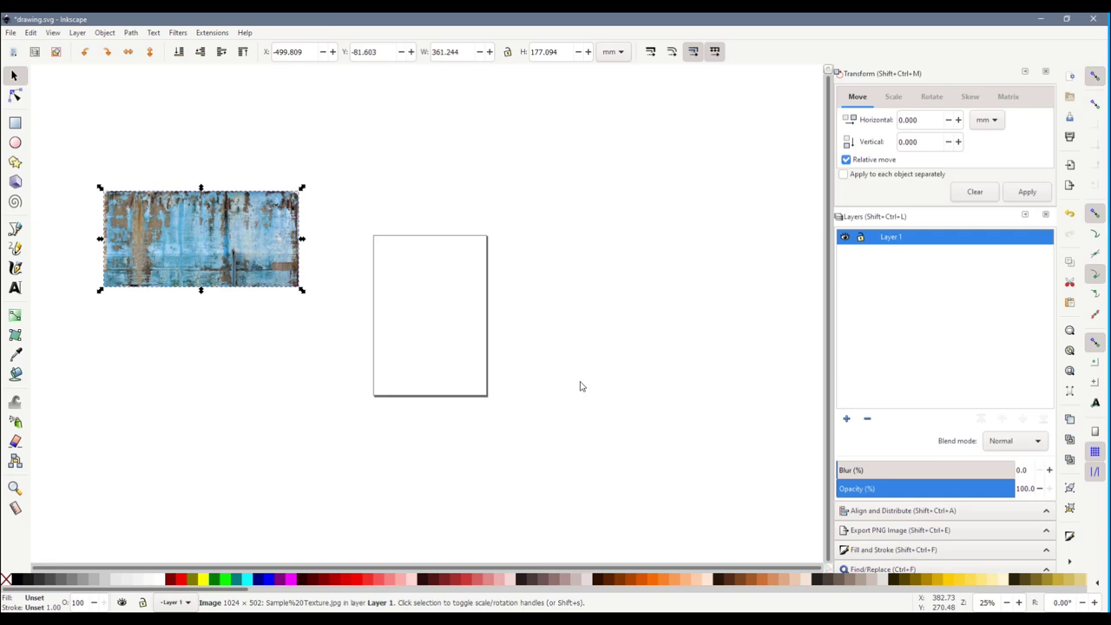
pyautogui.press('e')
pyautogui.moveTo(168, 217); pyautogui.dragTo(250, 273)
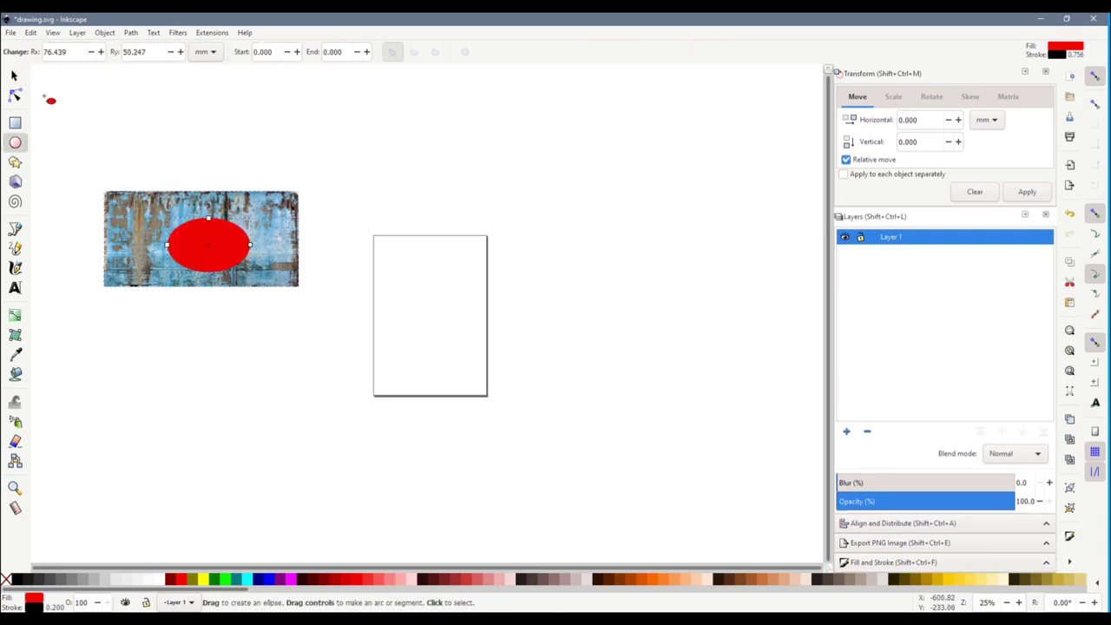
# Clip the linked texture image to the ellipse and move the clipped ellipse onto the page
pyautogui.press('s')
pyautogui.keyDown('shift'); pyautogui.click(139, 219); pyautogui.keyUp('shift')
pyautogui.rightClick(139, 218)
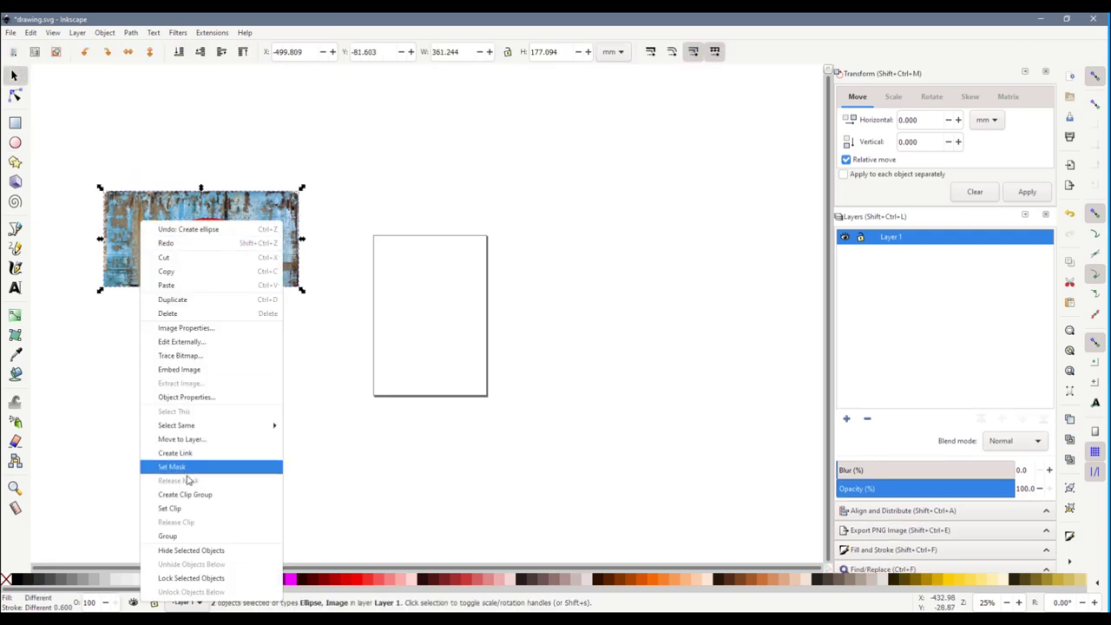
pyautogui.click(173, 508)
pyautogui.moveTo(213, 247); pyautogui.dragTo(473, 304)
pyautogui.click(470, 307)
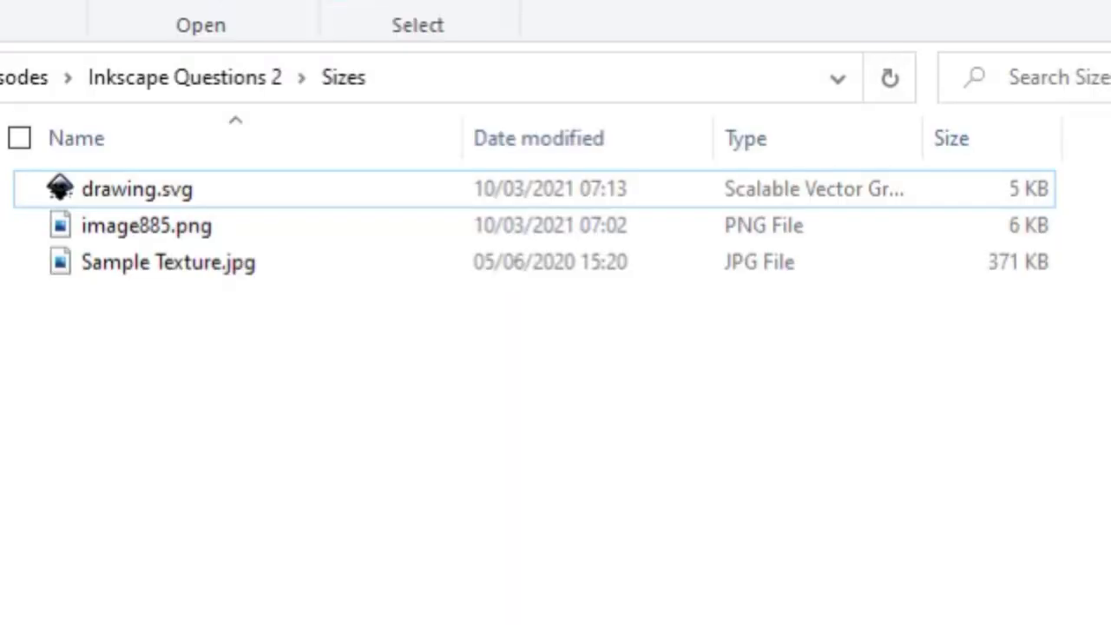
# Check the size of drawing.svg in the Sizes folder and permanently delete Sample Texture.jpg
pyautogui.click(961, 202)
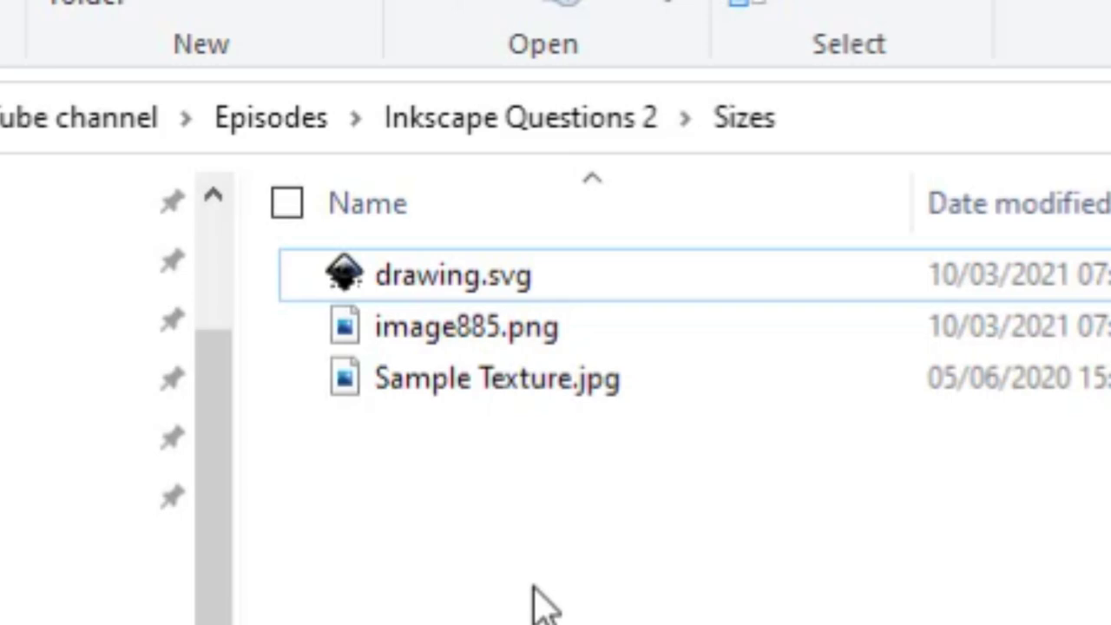
pyautogui.click(543, 388)
pyautogui.hotkey('shift', 'Delete')
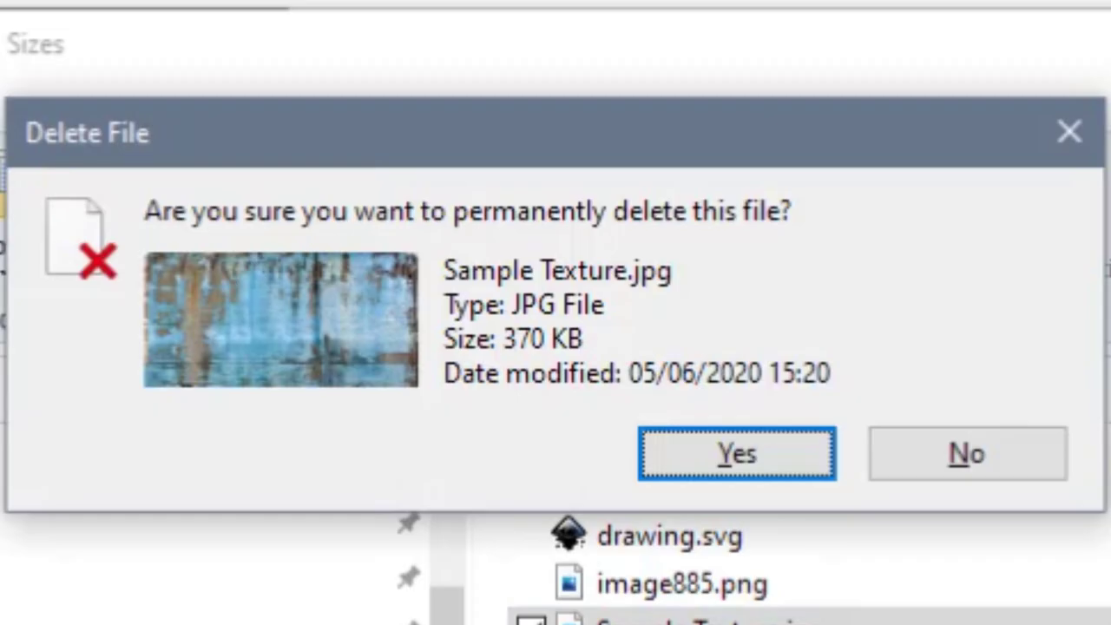
pyautogui.click(564, 191)
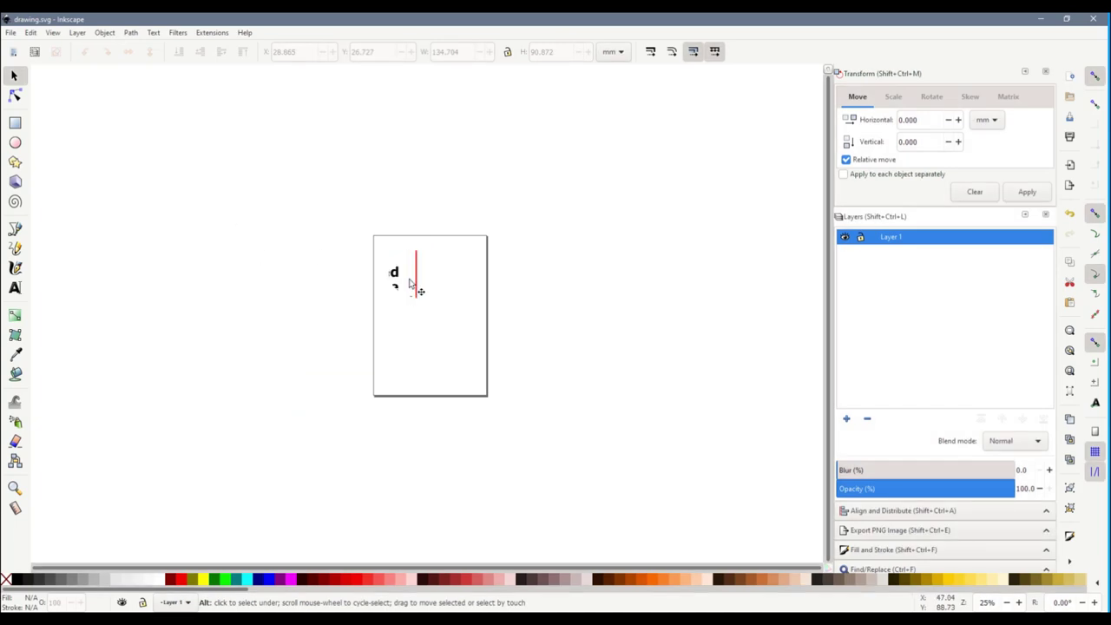
# Release the clip from the broken linked image and separate the two objects, with the image left of the page and the ellipse at its right edge
pyautogui.moveTo(411, 287)
pyautogui.mouseDown()
pyautogui.moveTo(439, 267)
pyautogui.moveTo(417, 303)
pyautogui.moveTo(425, 300)
pyautogui.mouseUp()
pyautogui.rightClick(425, 301)
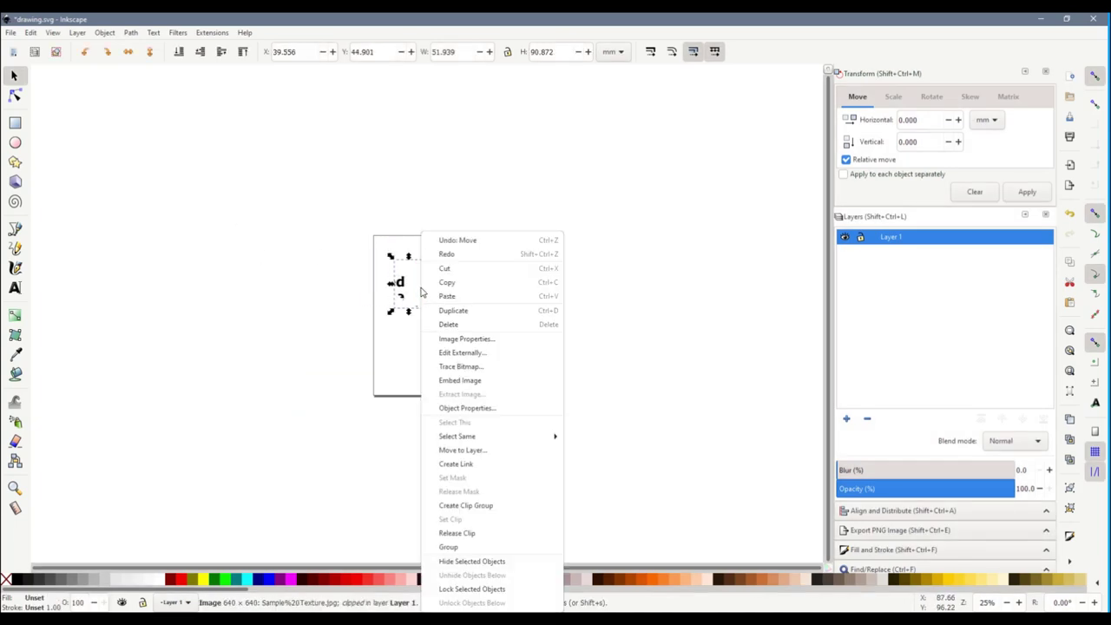
pyautogui.click(432, 532)
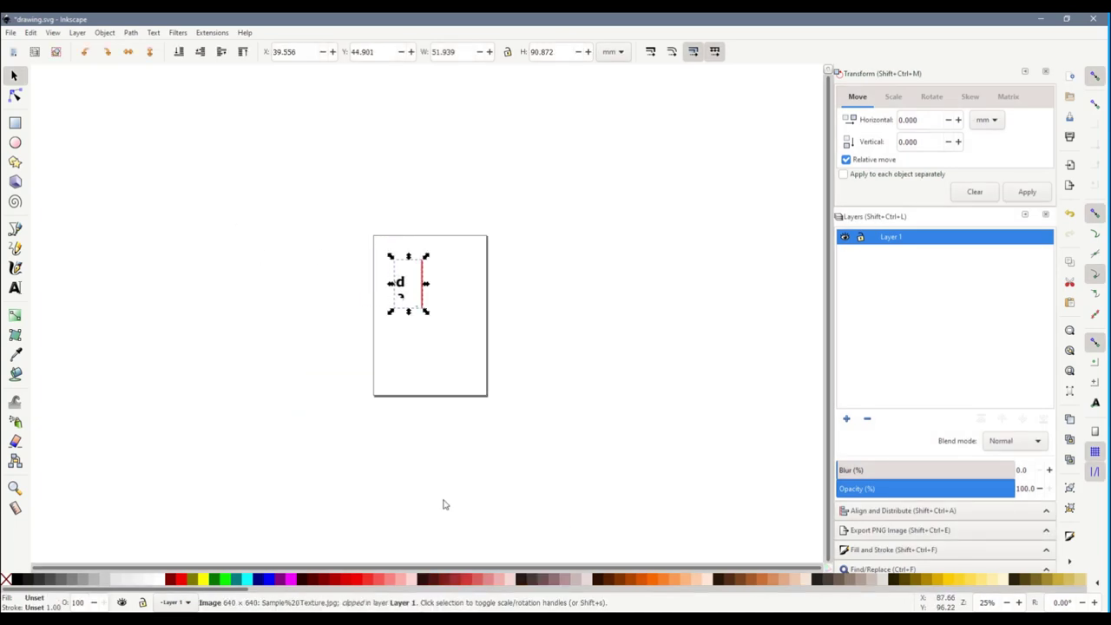
pyautogui.click(523, 304)
pyautogui.moveTo(386, 302); pyautogui.dragTo(324, 295)
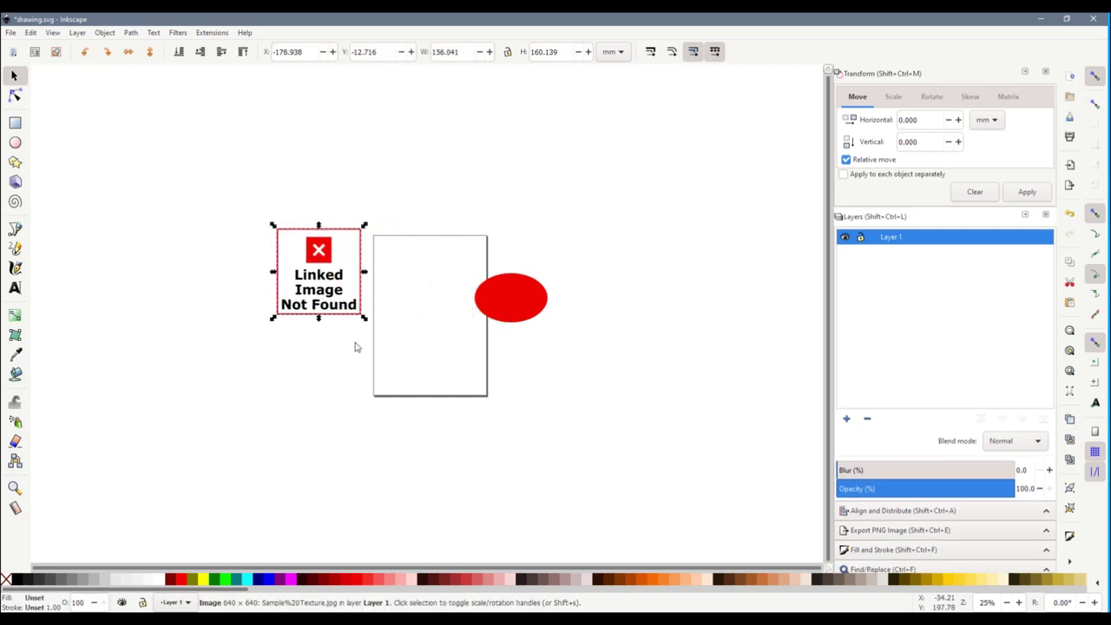
pyautogui.moveTo(218, 201); pyautogui.dragTo(604, 422)
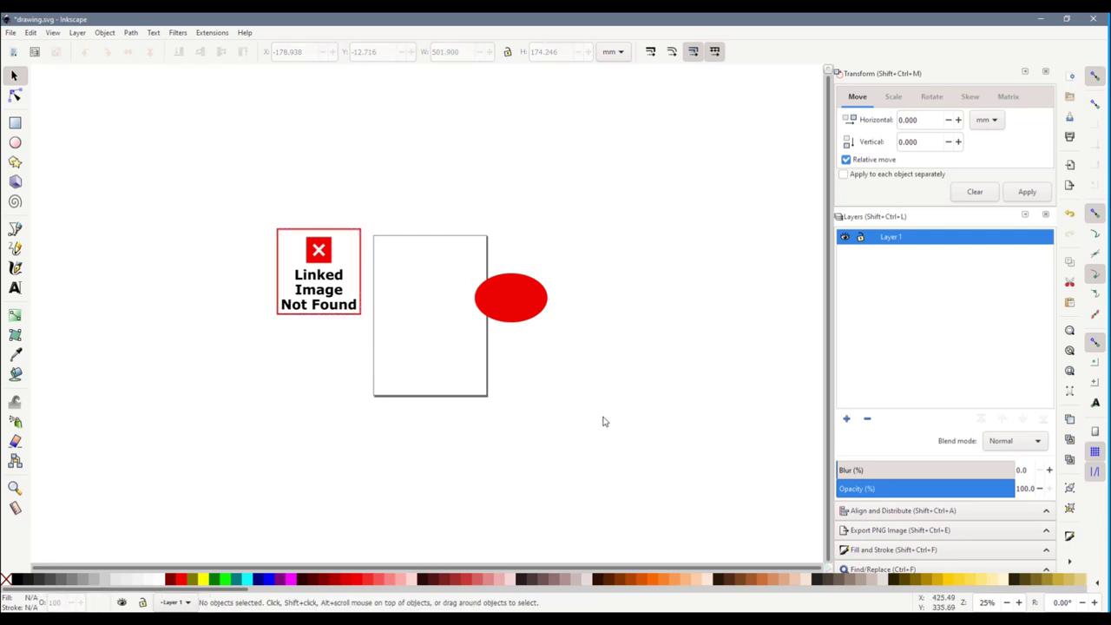